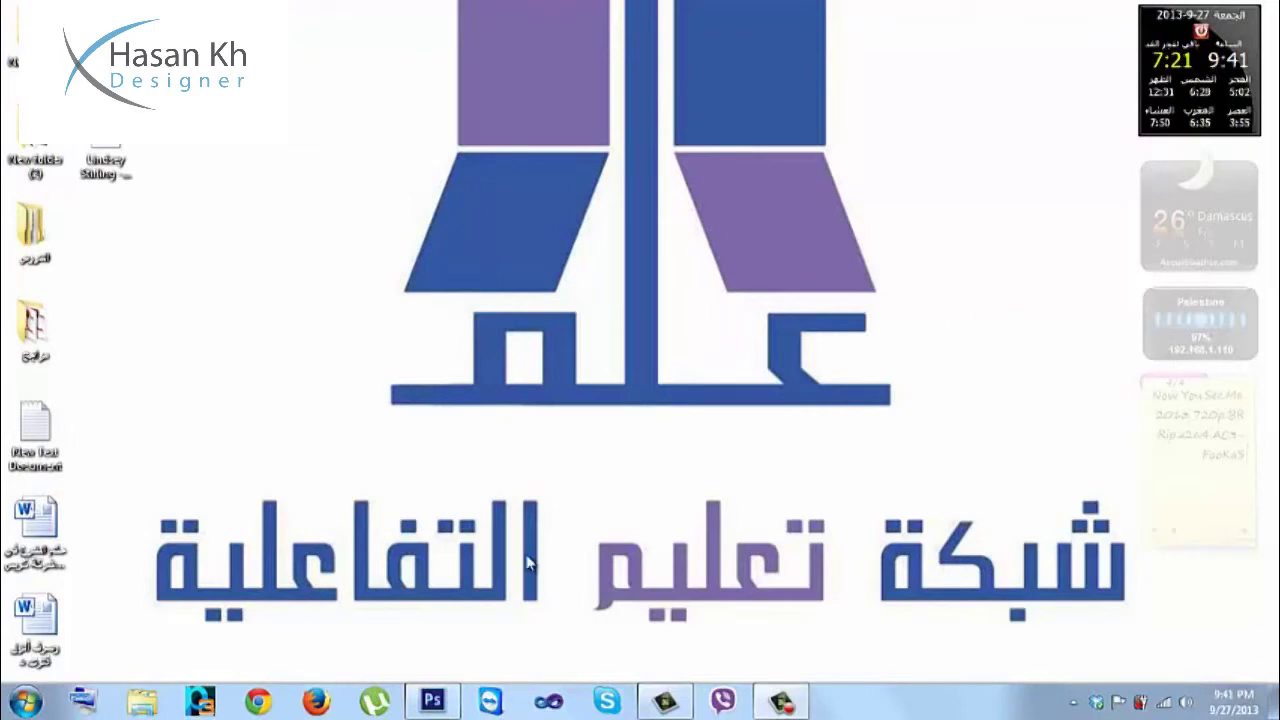
# Switch to Photoshop and open the note beside the bottle's base to read its text, closing it when finished.
pyautogui.click(432, 700)
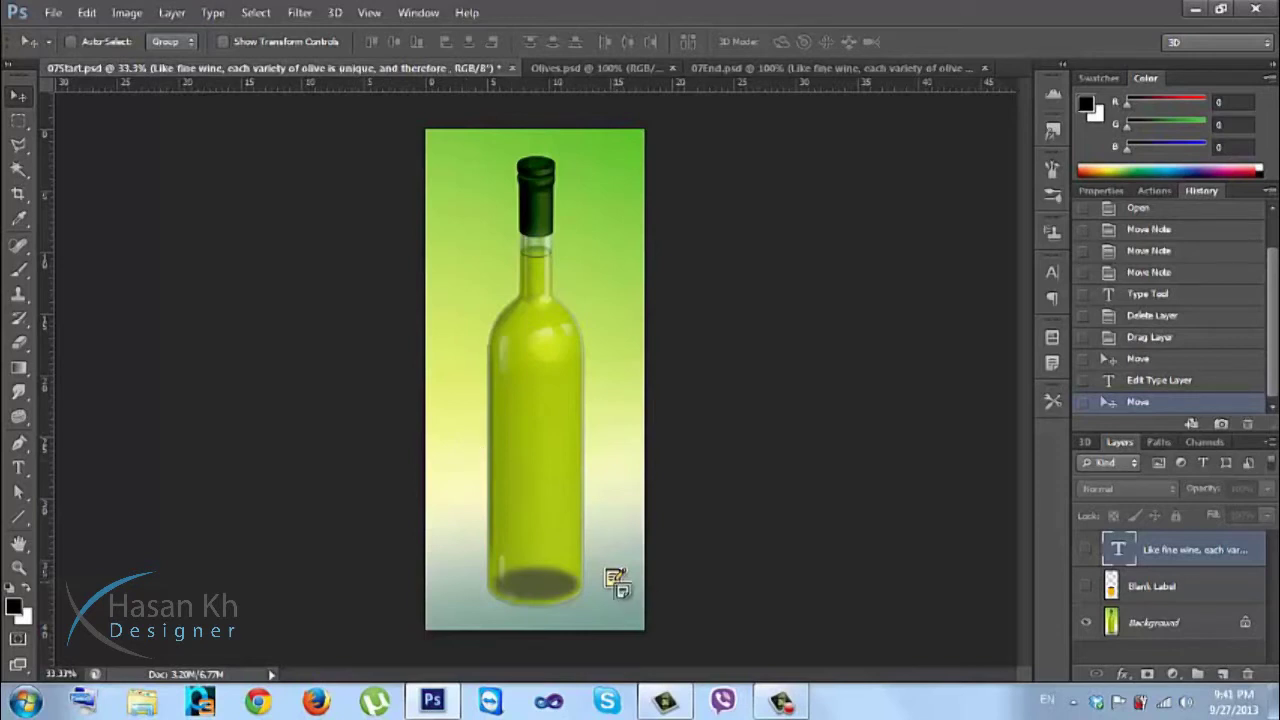
pyautogui.doubleClick(615, 583)
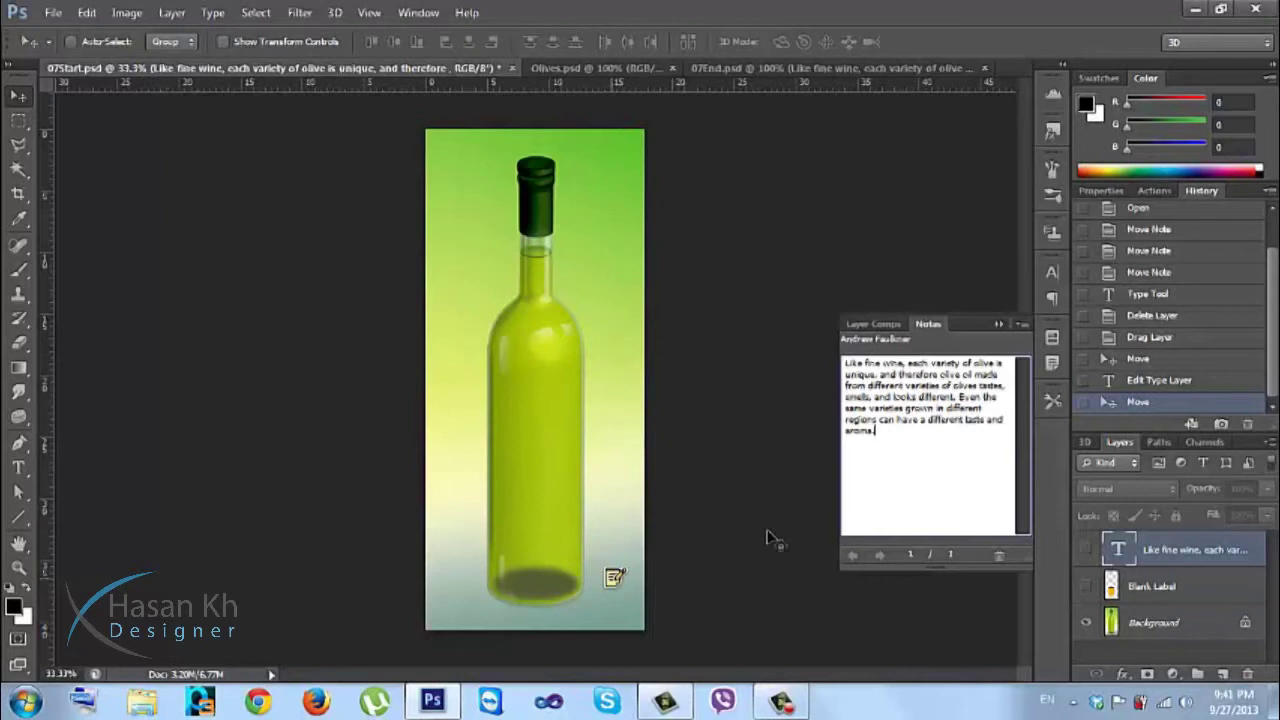
pyautogui.moveTo(943, 494); pyautogui.dragTo(835, 355)
pyautogui.click(883, 462)
pyautogui.click(1052, 363)
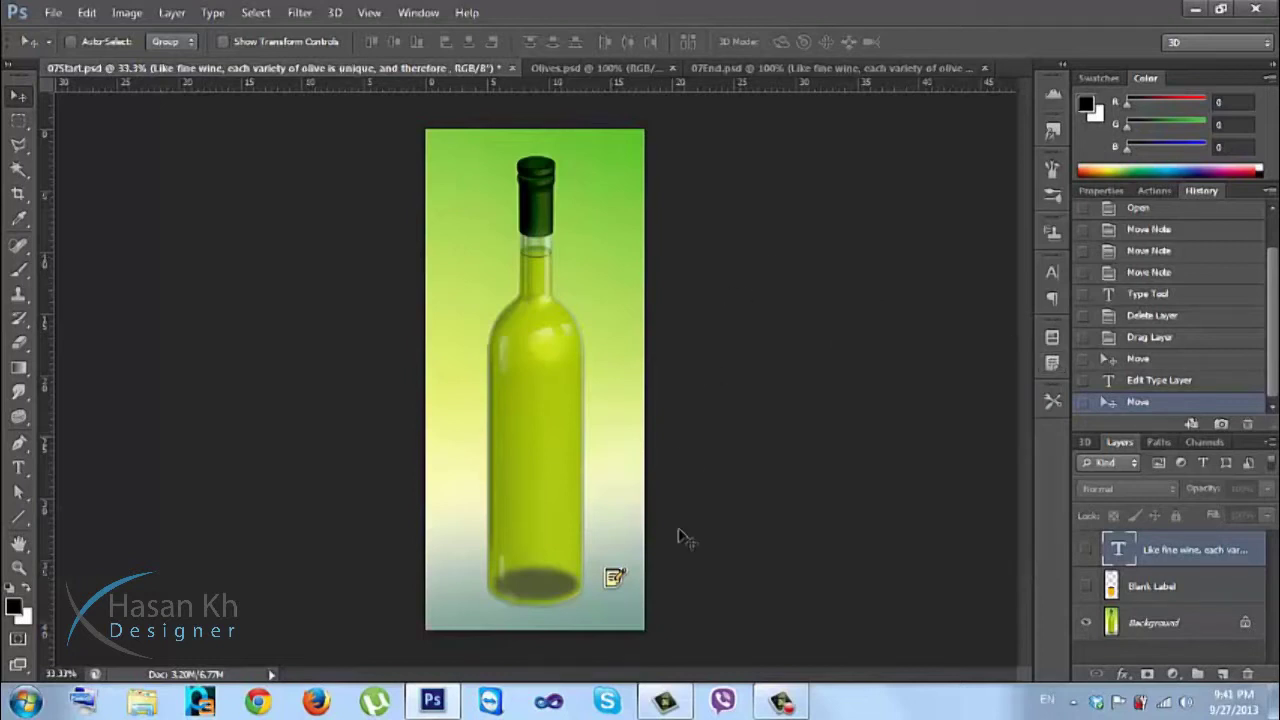
# Place a new note beside the bottle's neck with the Note tool and enter the sample text FSDFSD.
pyautogui.click(16, 221)
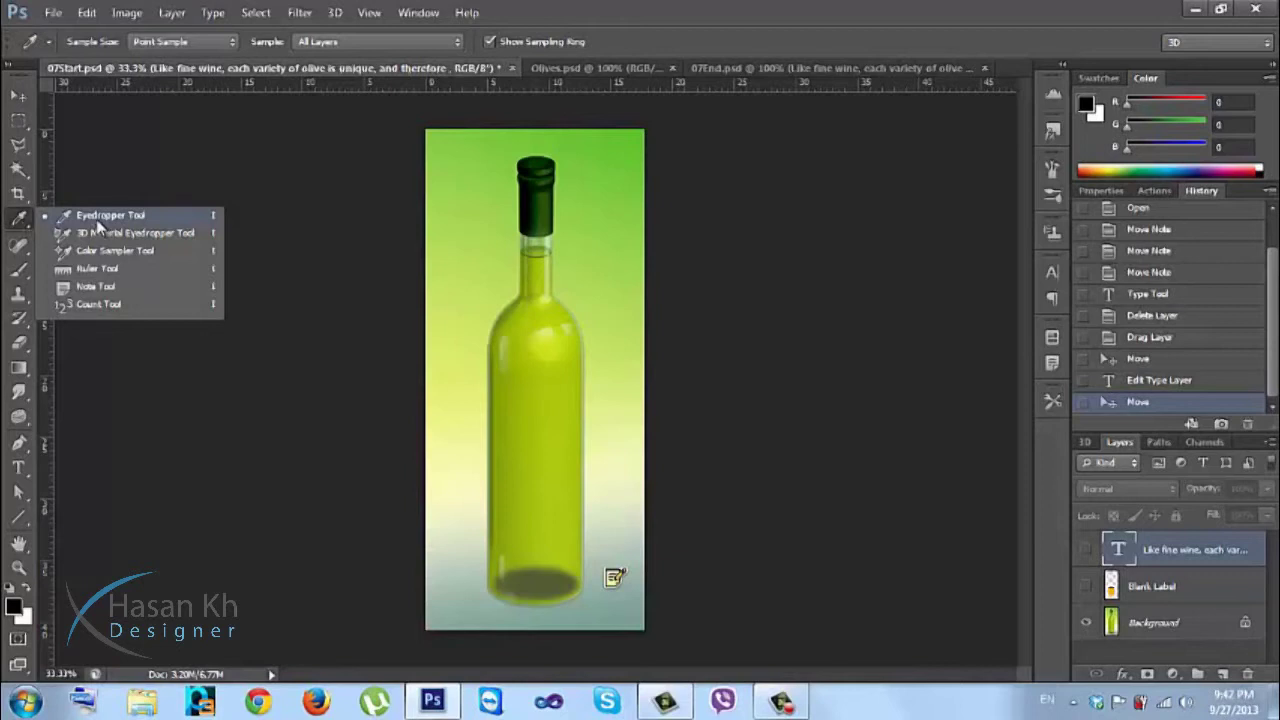
pyautogui.click(127, 286)
pyautogui.click(503, 254)
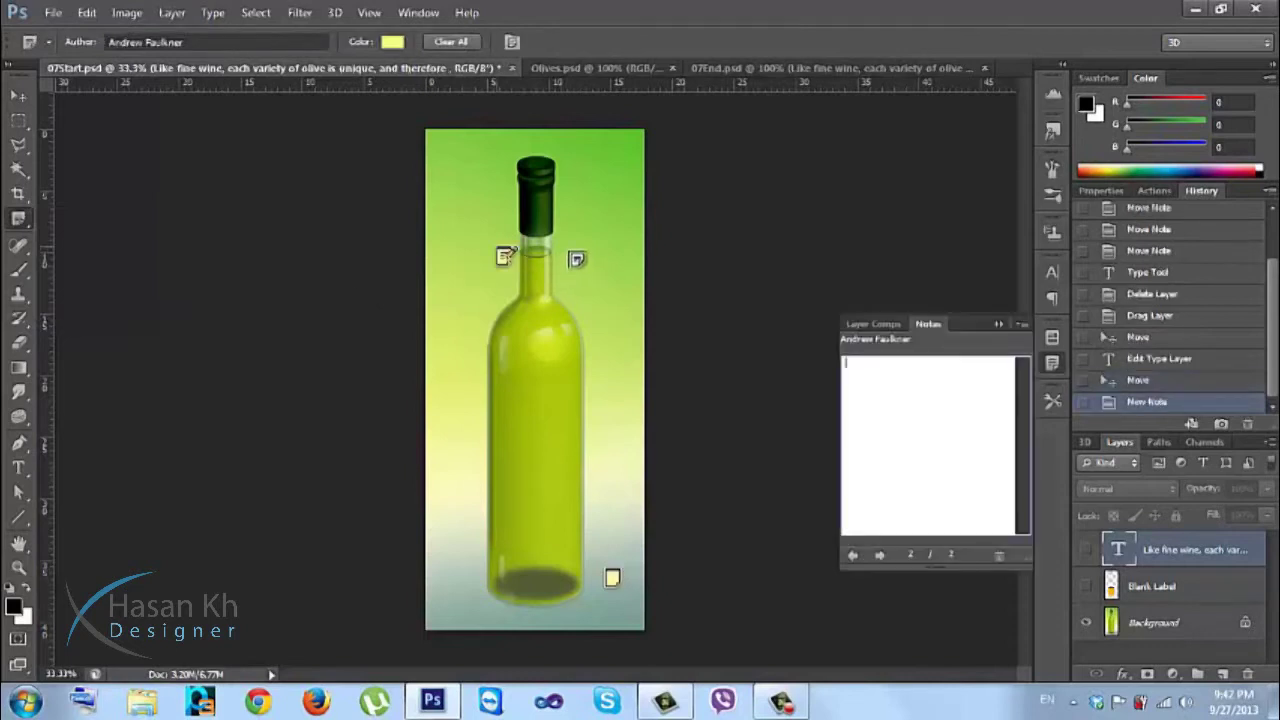
pyautogui.write('FSDFSD')
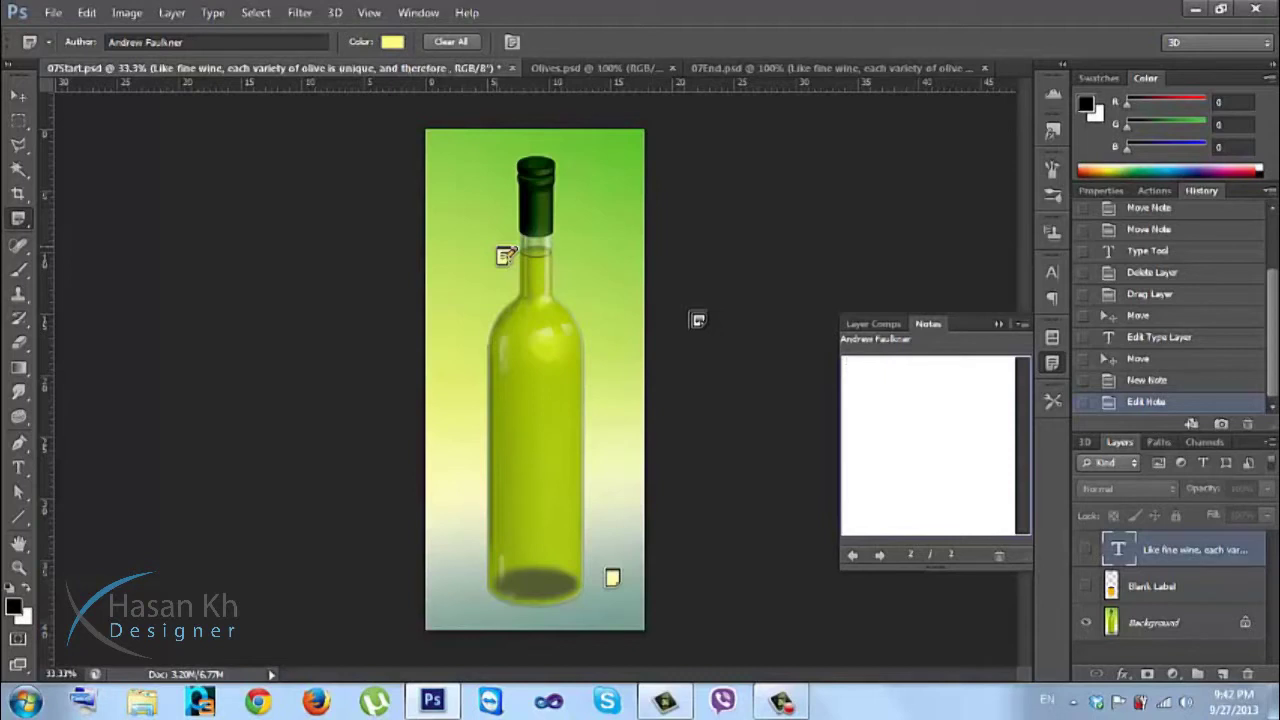
pyautogui.click(1005, 329)
pyautogui.click(1000, 324)
pyautogui.click(997, 324)
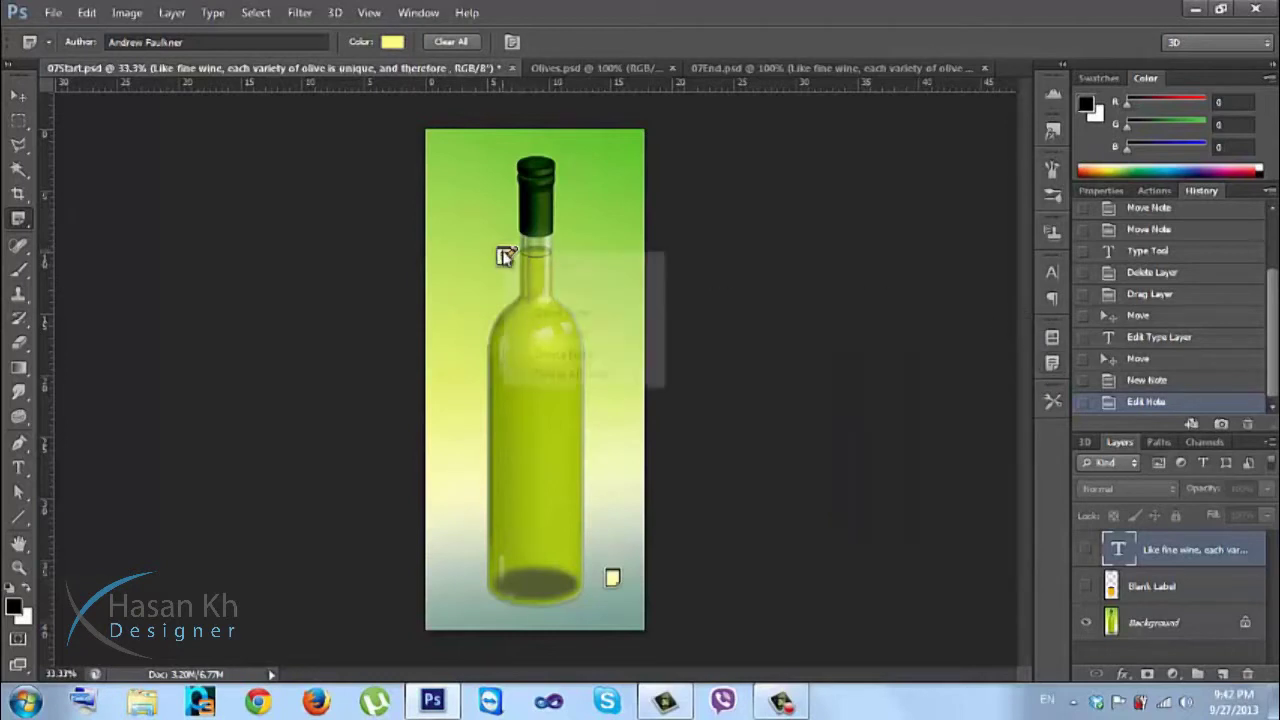
# Delete the note beside the bottle's neck.
pyautogui.rightClick(503, 255)
pyautogui.click(548, 355)
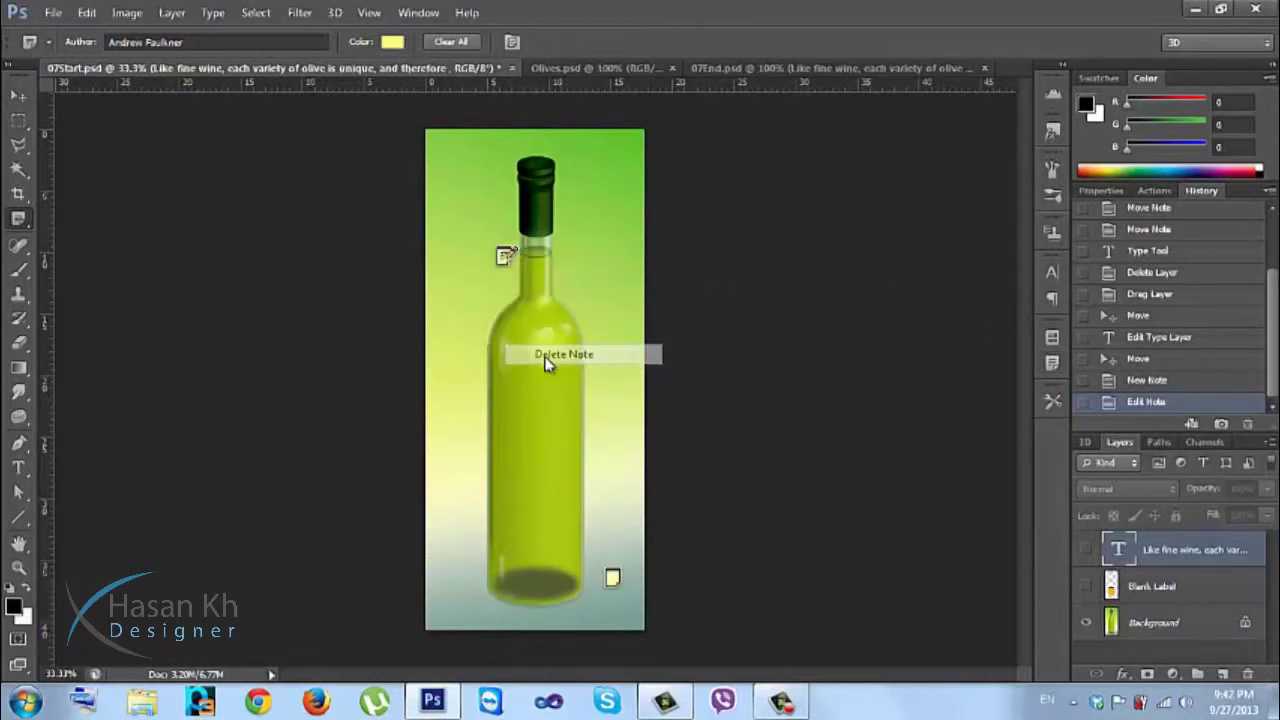
pyautogui.click(563, 277)
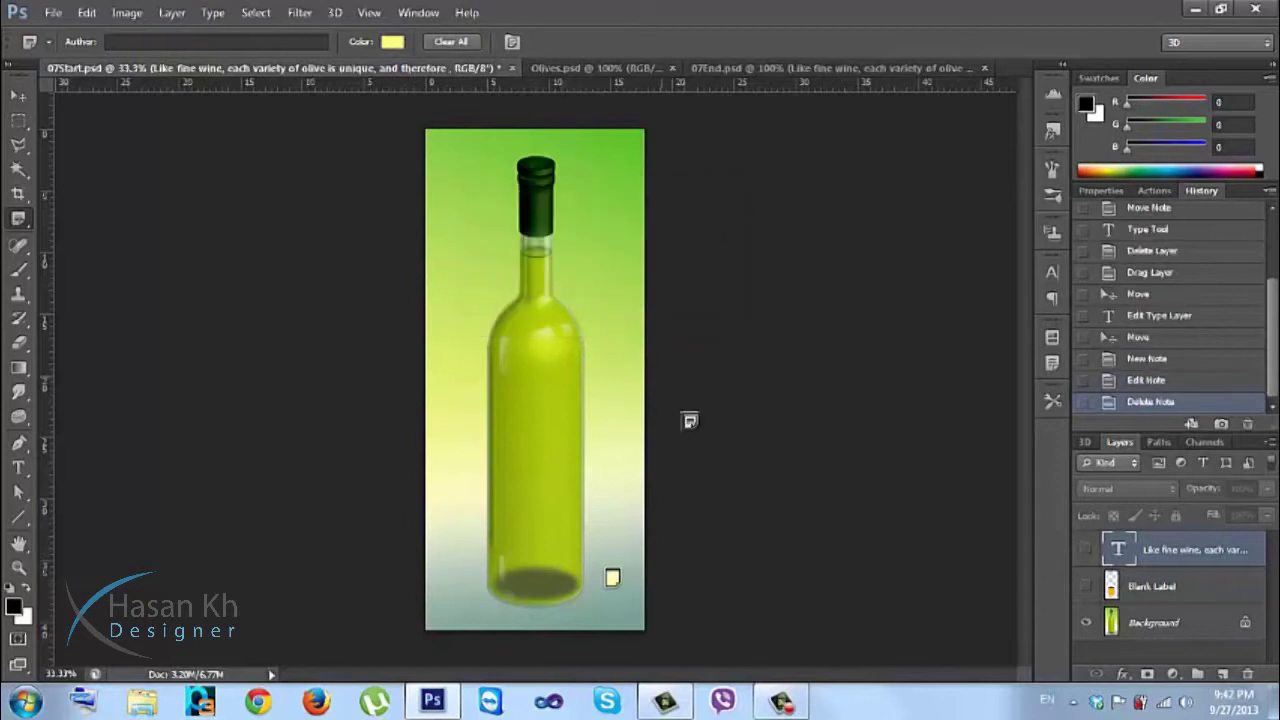
# Copy the full text of the note beside the bottle's base and close the note.
pyautogui.doubleClick(613, 579)
pyautogui.moveTo(883, 474); pyautogui.dragTo(823, 320)
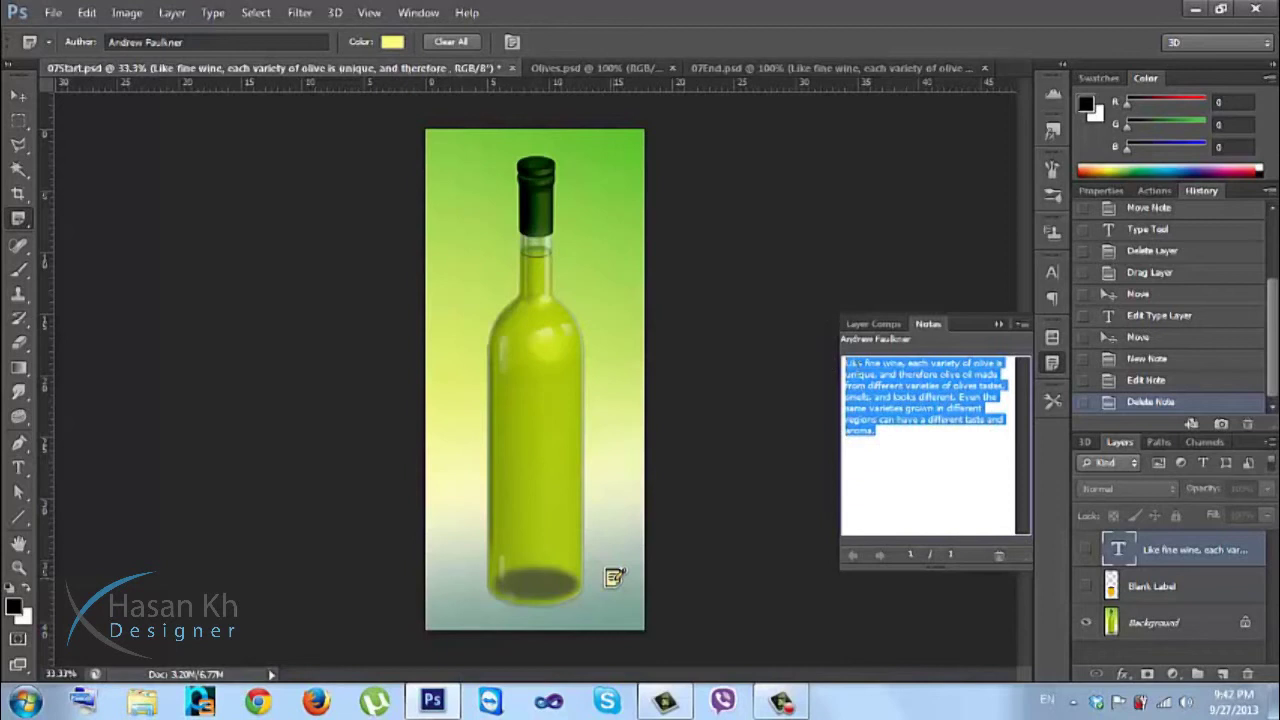
pyautogui.click(1052, 363)
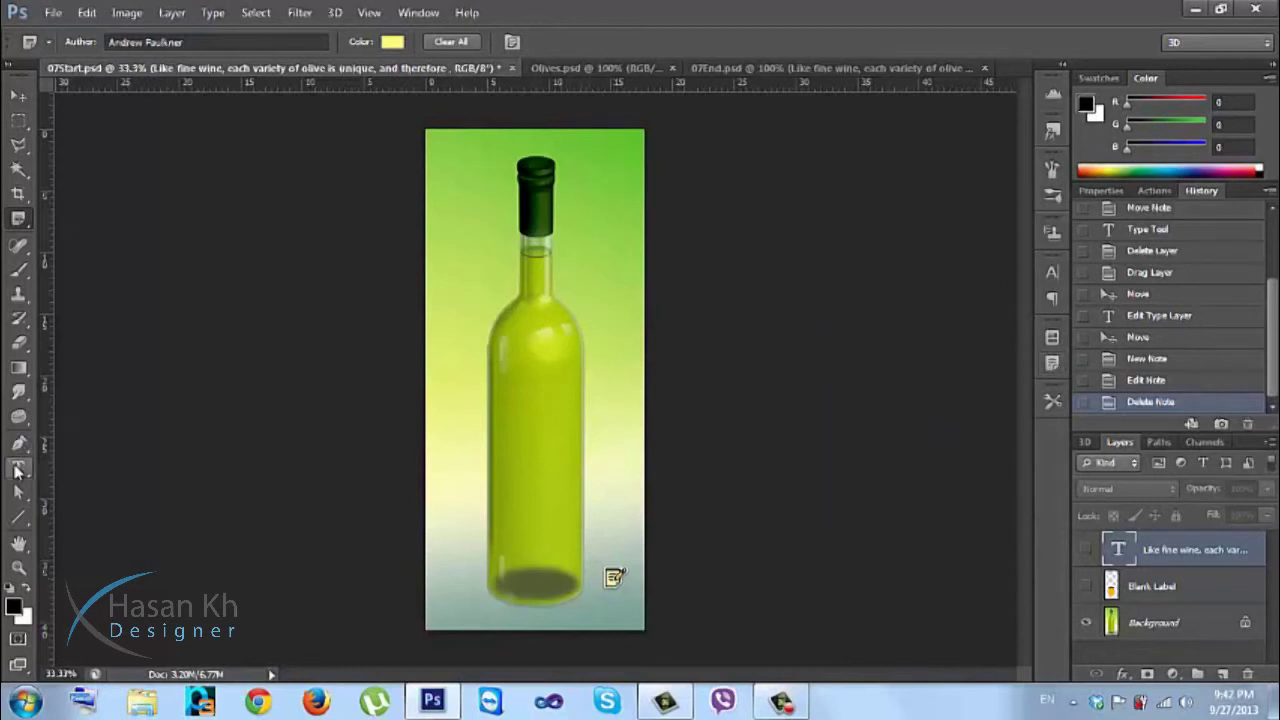
# Paste the copied note text as point text across the middle of the bottle and shift it sideways.
pyautogui.click(18, 469)
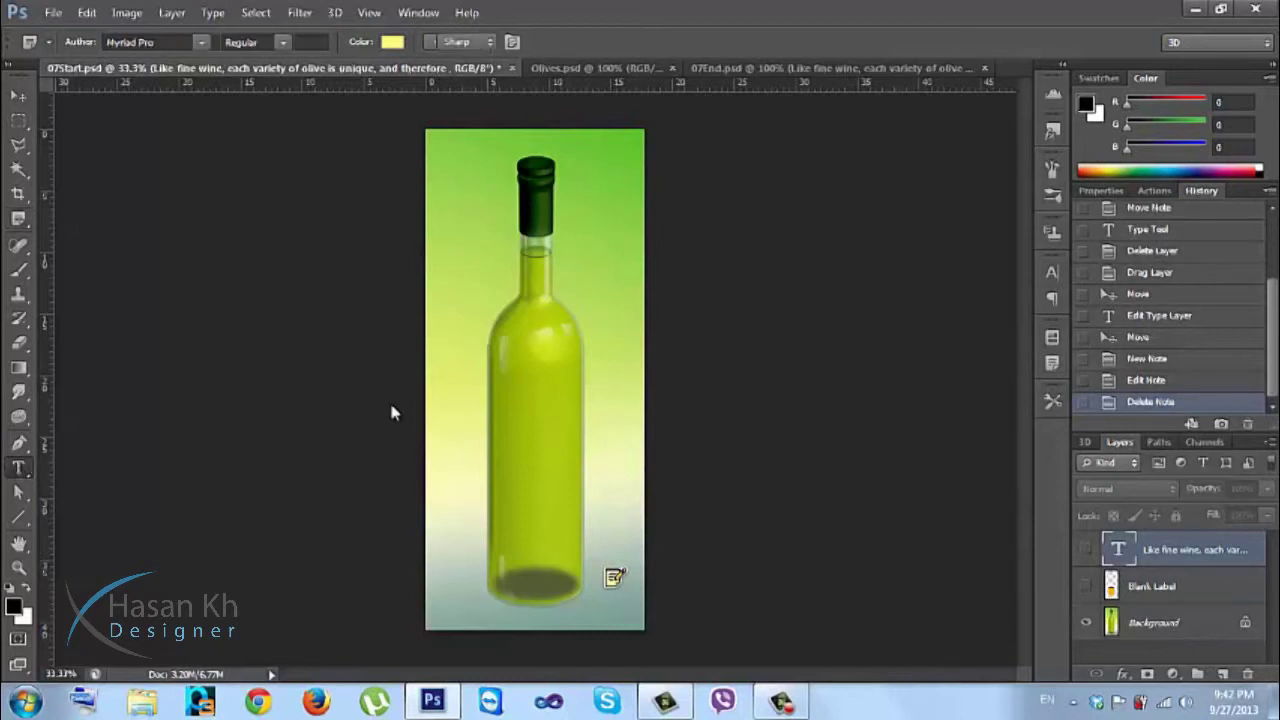
pyautogui.click(526, 400)
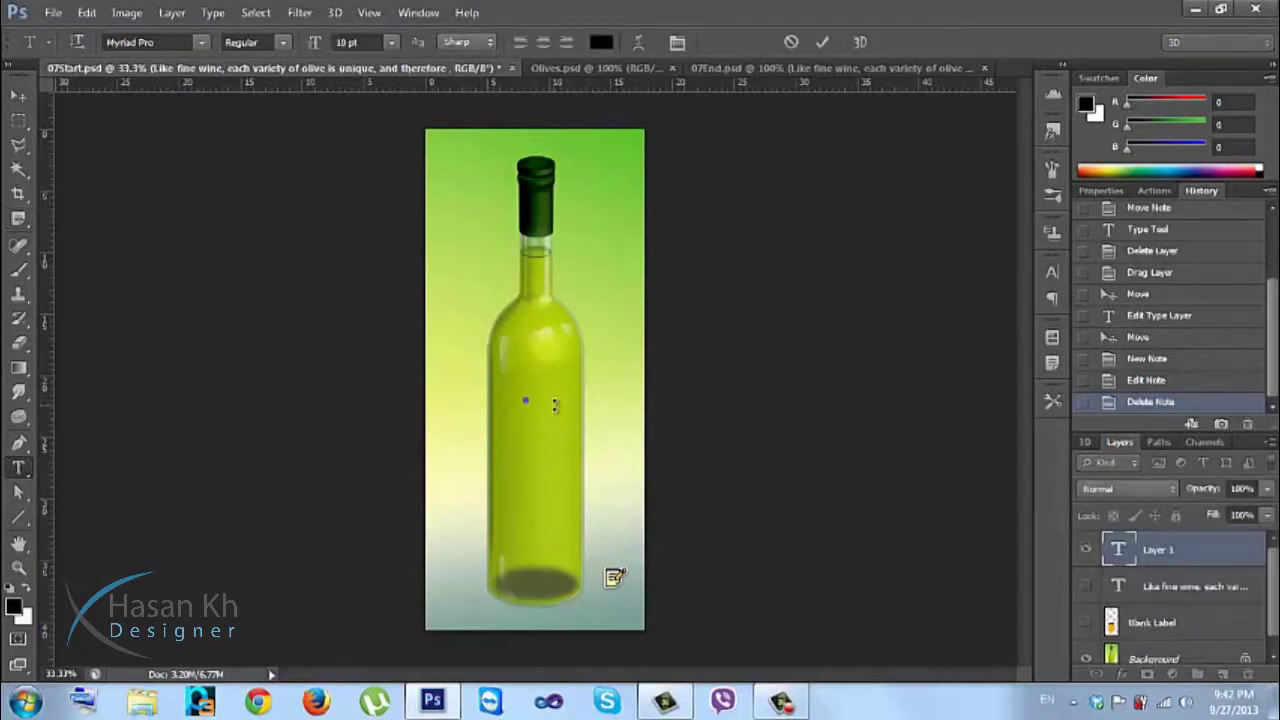
pyautogui.hotkey('ctrl', 'v')
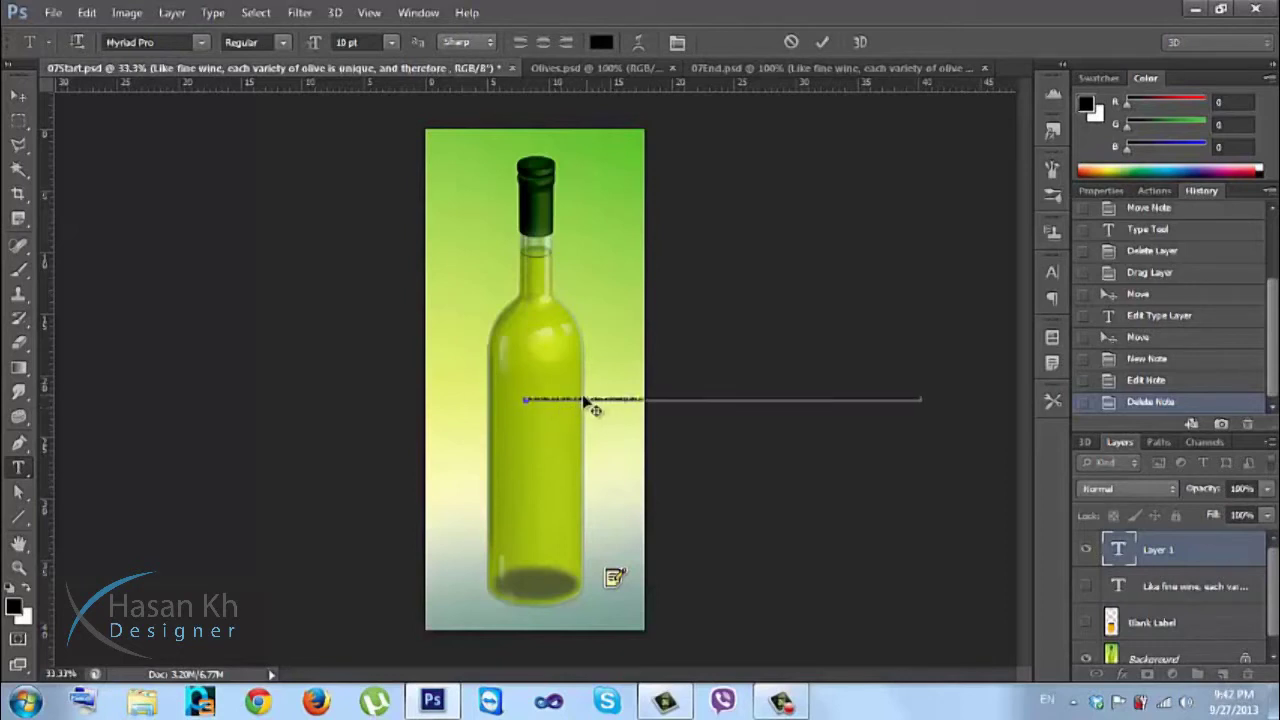
pyautogui.moveTo(596, 362); pyautogui.dragTo(488, 367)
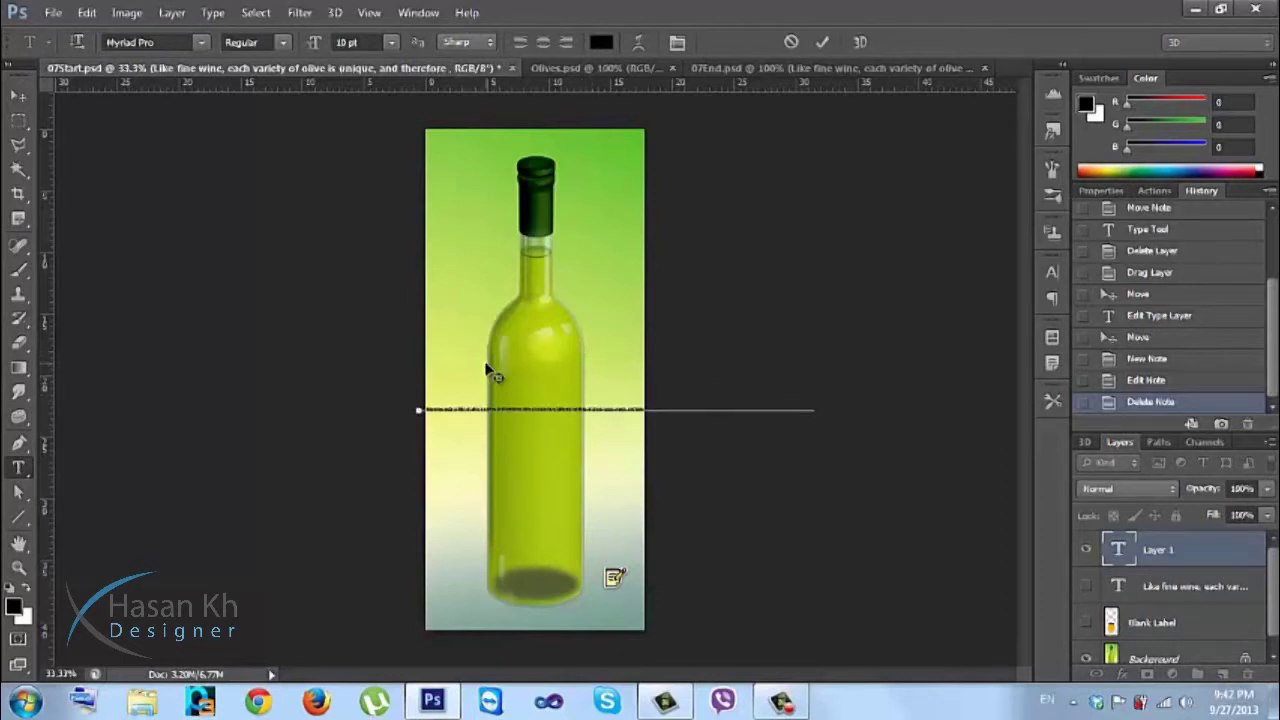
# Reposition the single line of pasted text horizontally and vertically across the bottle, checking it at close range.
pyautogui.hotkey('ctrl', '+')
pyautogui.hotkey('ctrl', '+')
pyautogui.hotkey('ctrl', '+')
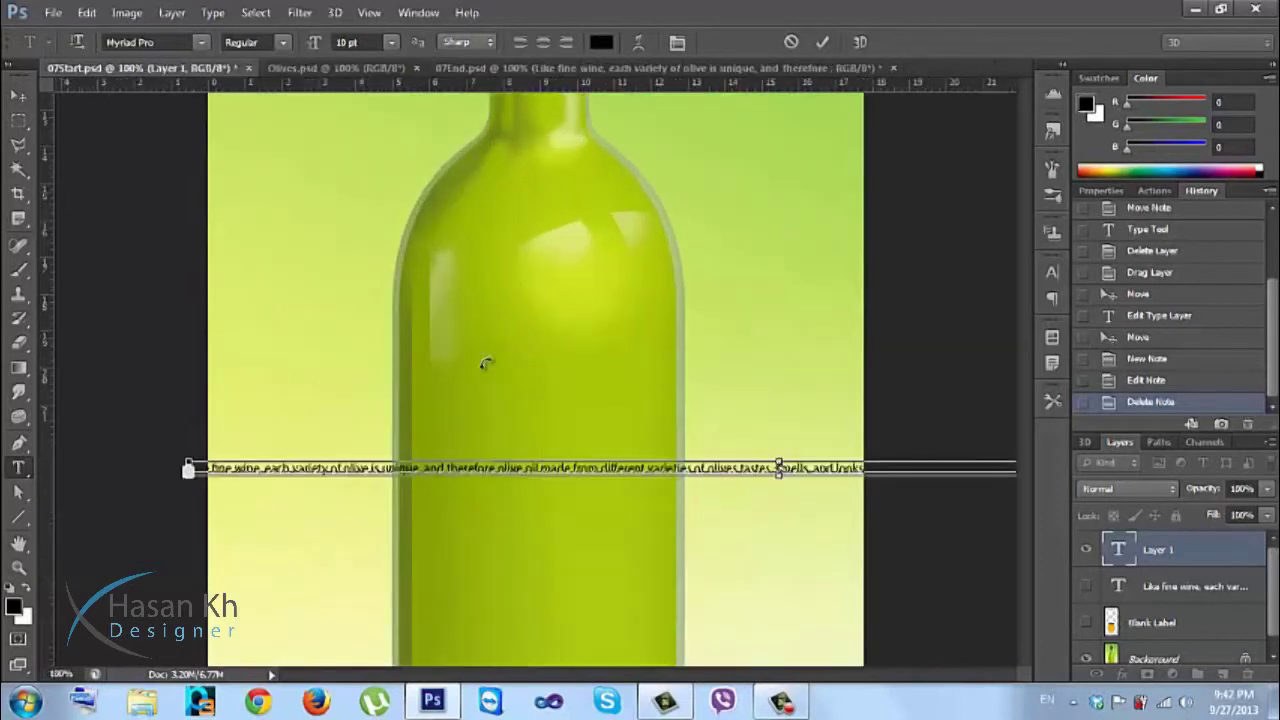
pyautogui.moveTo(434, 422); pyautogui.dragTo(527, 373)
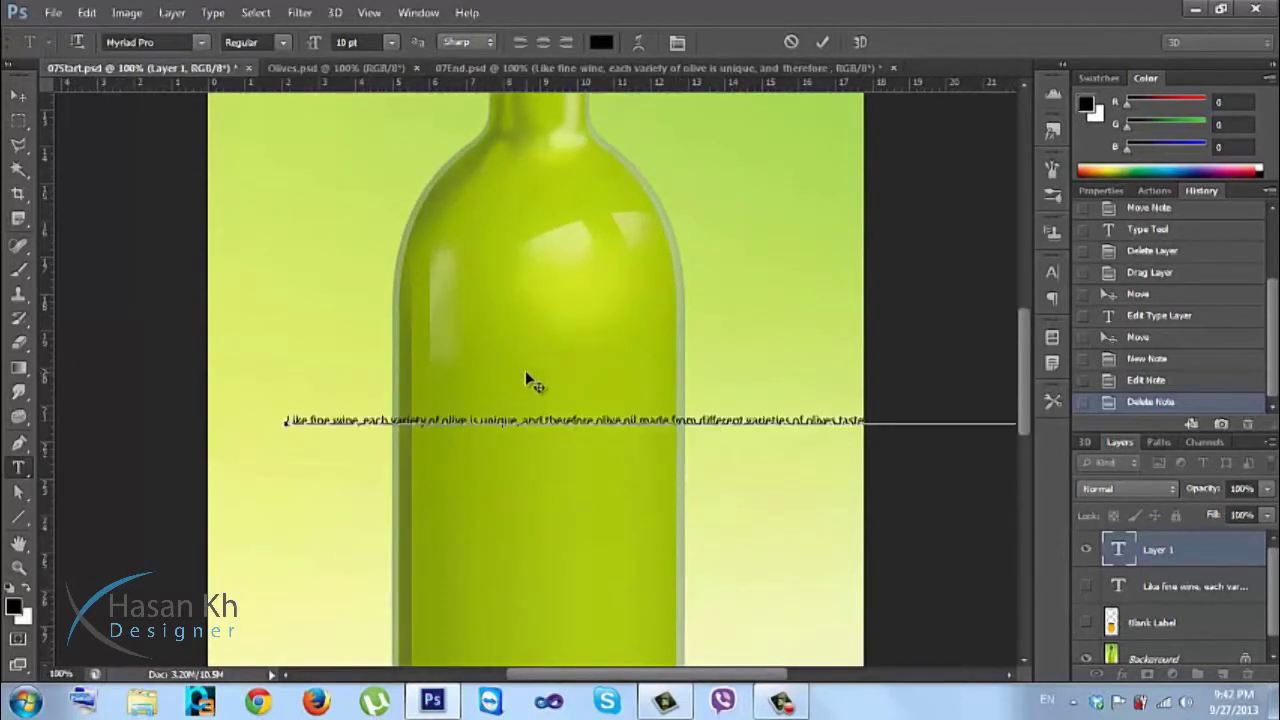
pyautogui.hotkey('ctrl', '+')
pyautogui.hotkey('ctrl', '+')
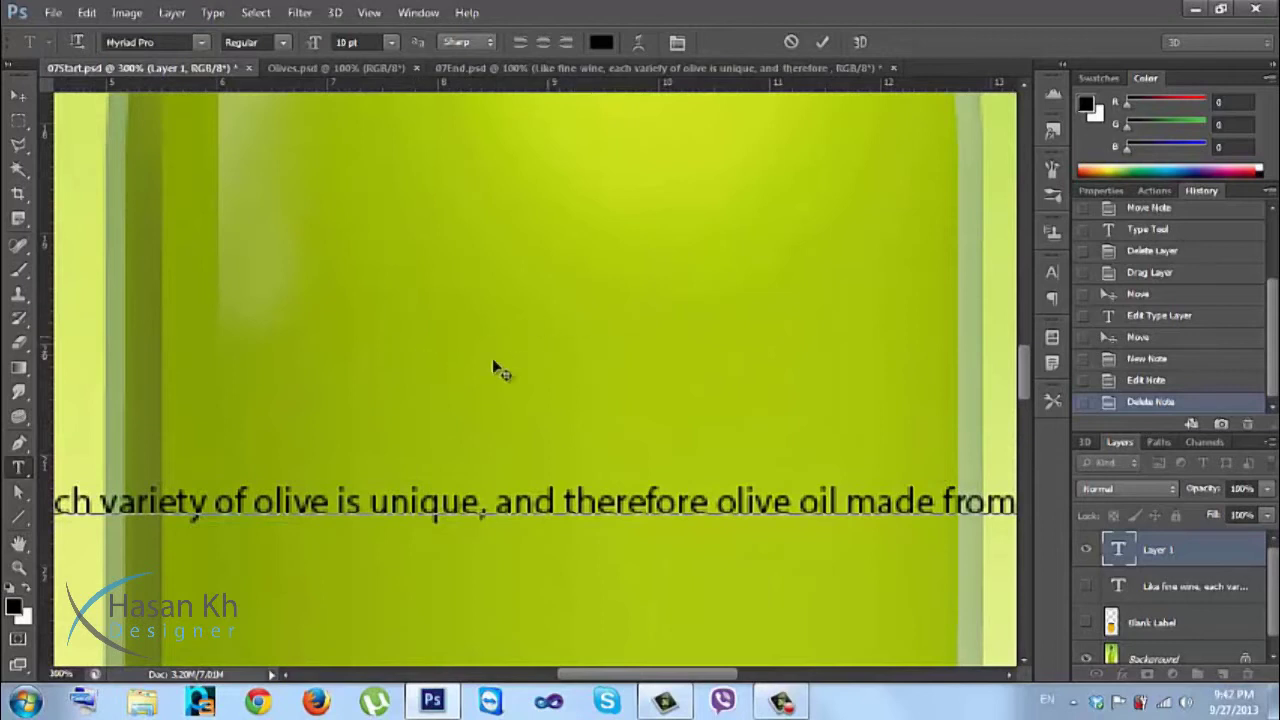
pyautogui.moveTo(426, 396); pyautogui.dragTo(658, 304)
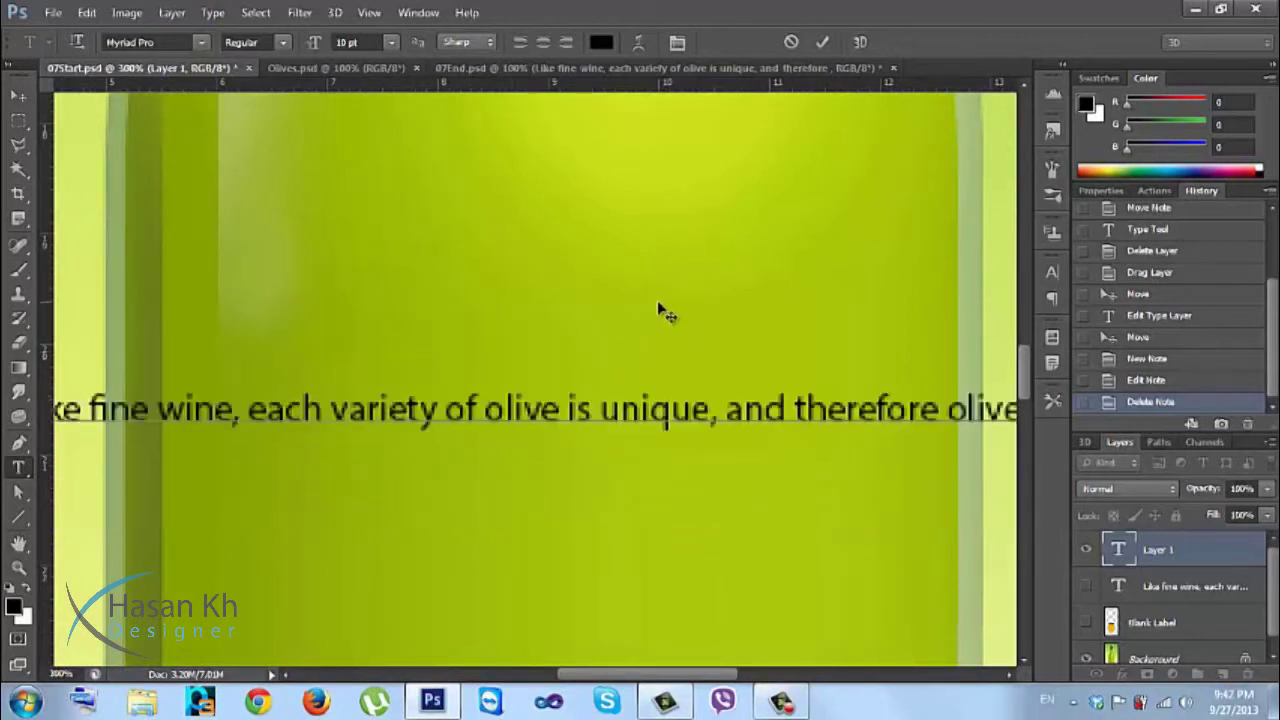
pyautogui.hotkey('ctrl', '-')
pyautogui.hotkey('ctrl', '-')
pyautogui.hotkey('ctrl', '-')
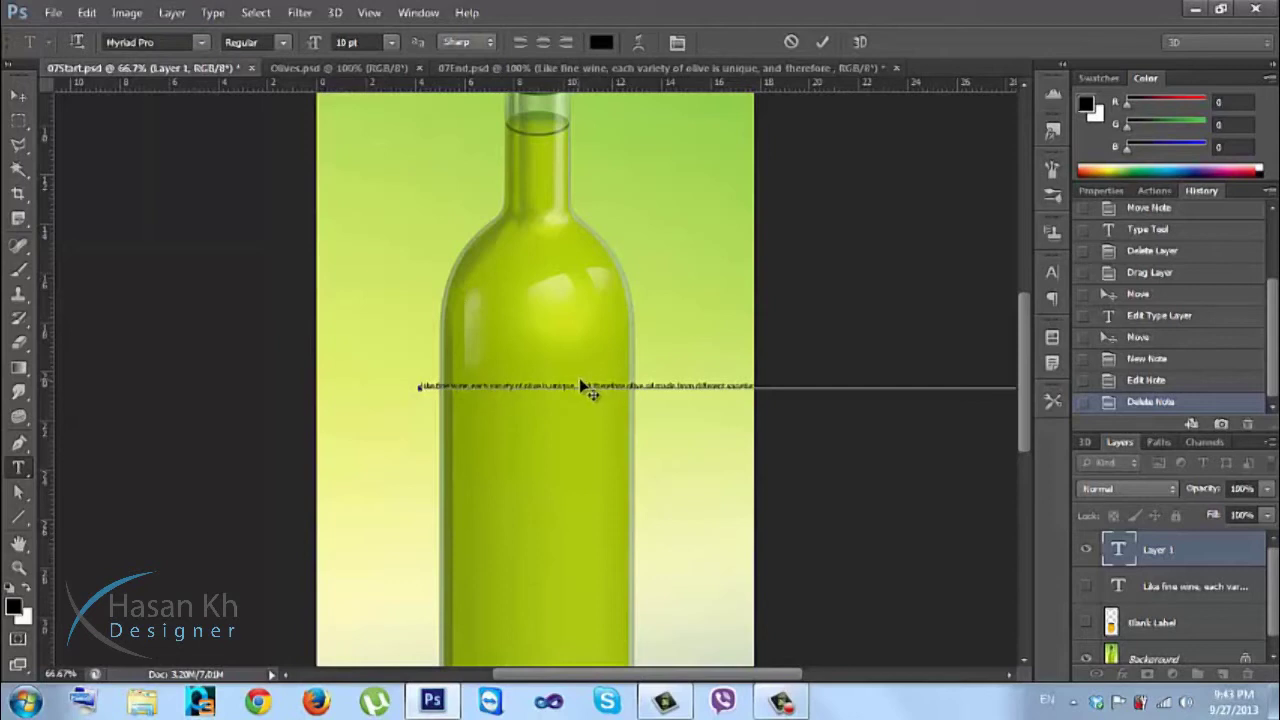
pyautogui.moveTo(617, 386); pyautogui.dragTo(510, 373)
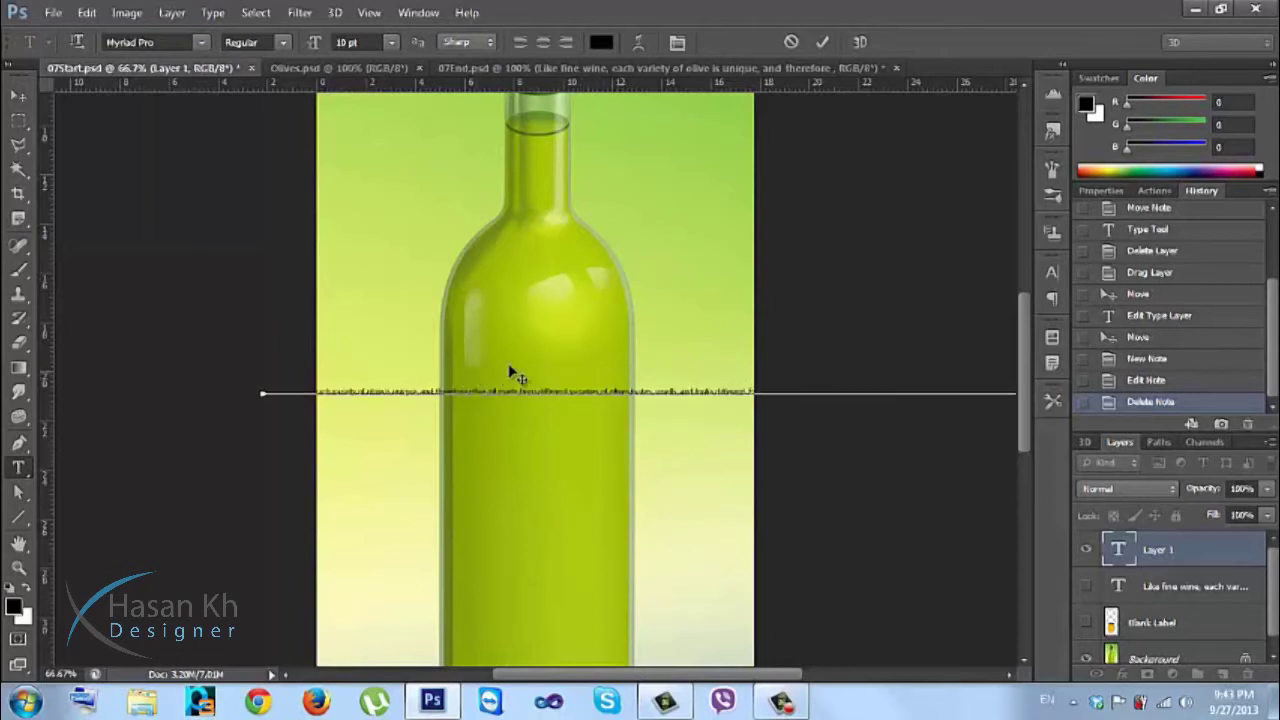
# Commit the pasted single-line text and delete its layer.
pyautogui.click(1175, 550)
pyautogui.click(1168, 586)
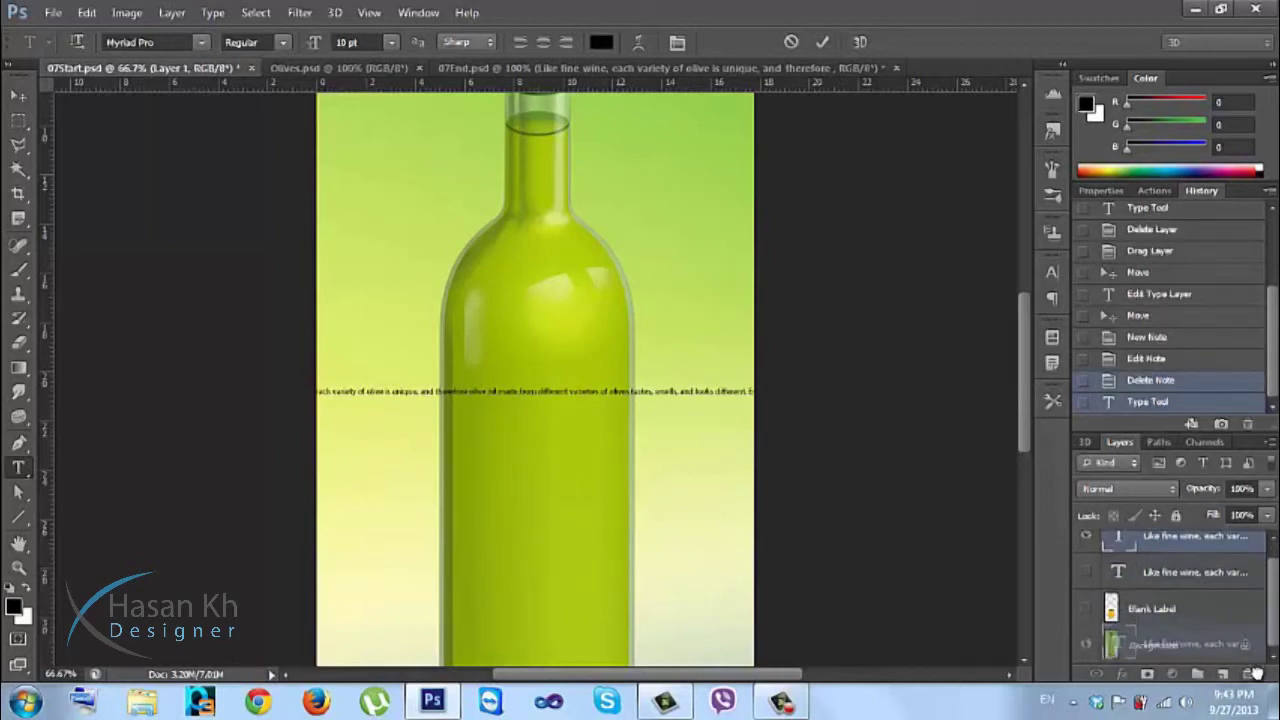
pyautogui.press('Delete')
# Show the existing paragraph text layer to examine its placement on the bottle, and hide it again.
pyautogui.click(1086, 549)
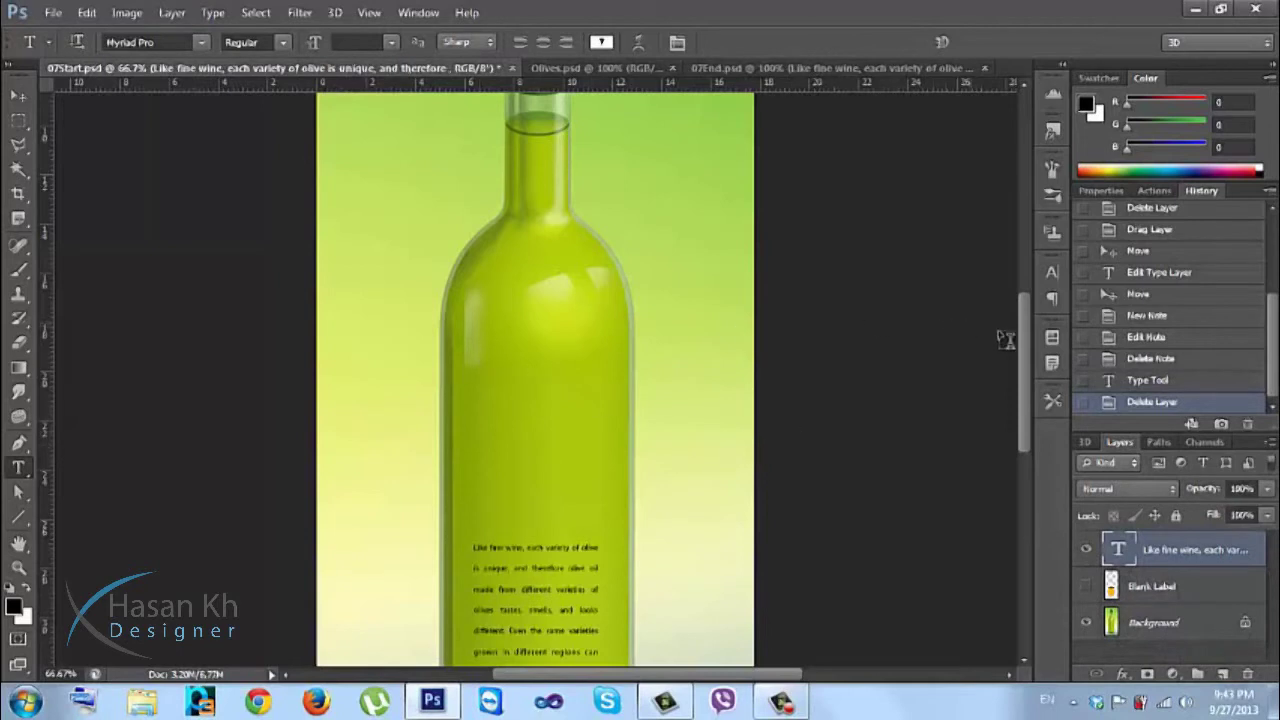
pyautogui.scroll(-4, 1022, 343)
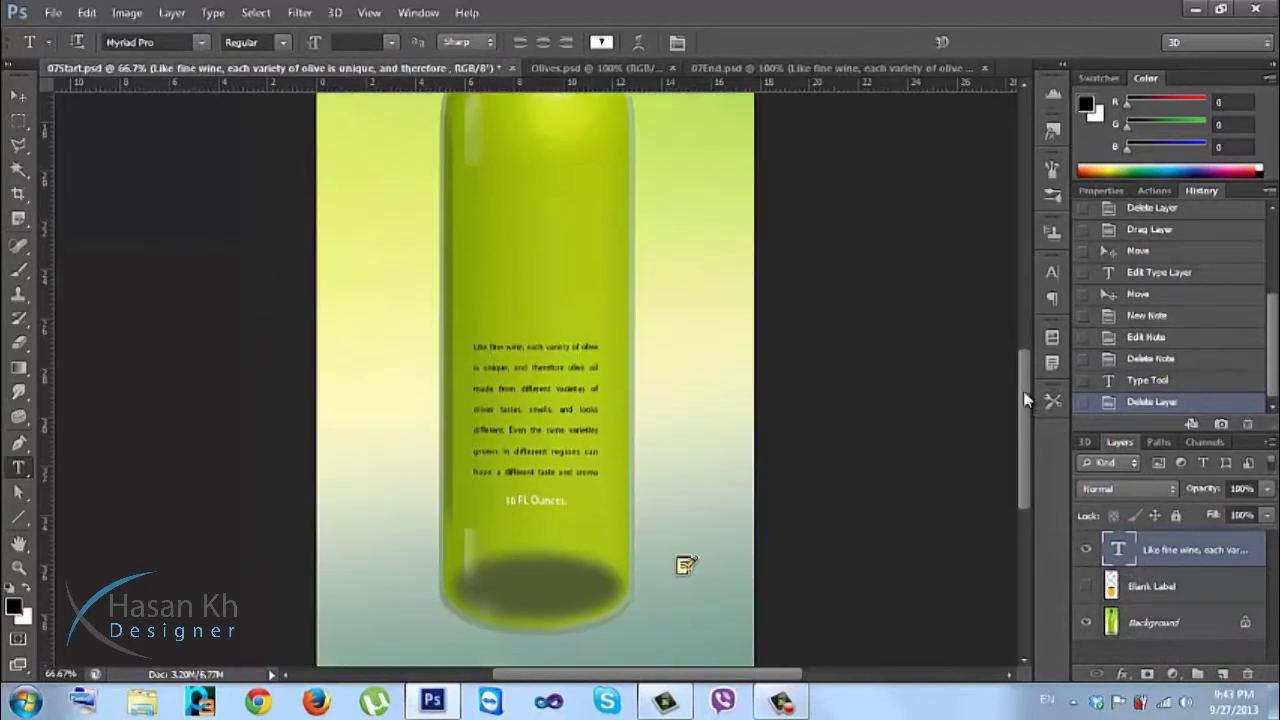
pyautogui.click(1090, 555)
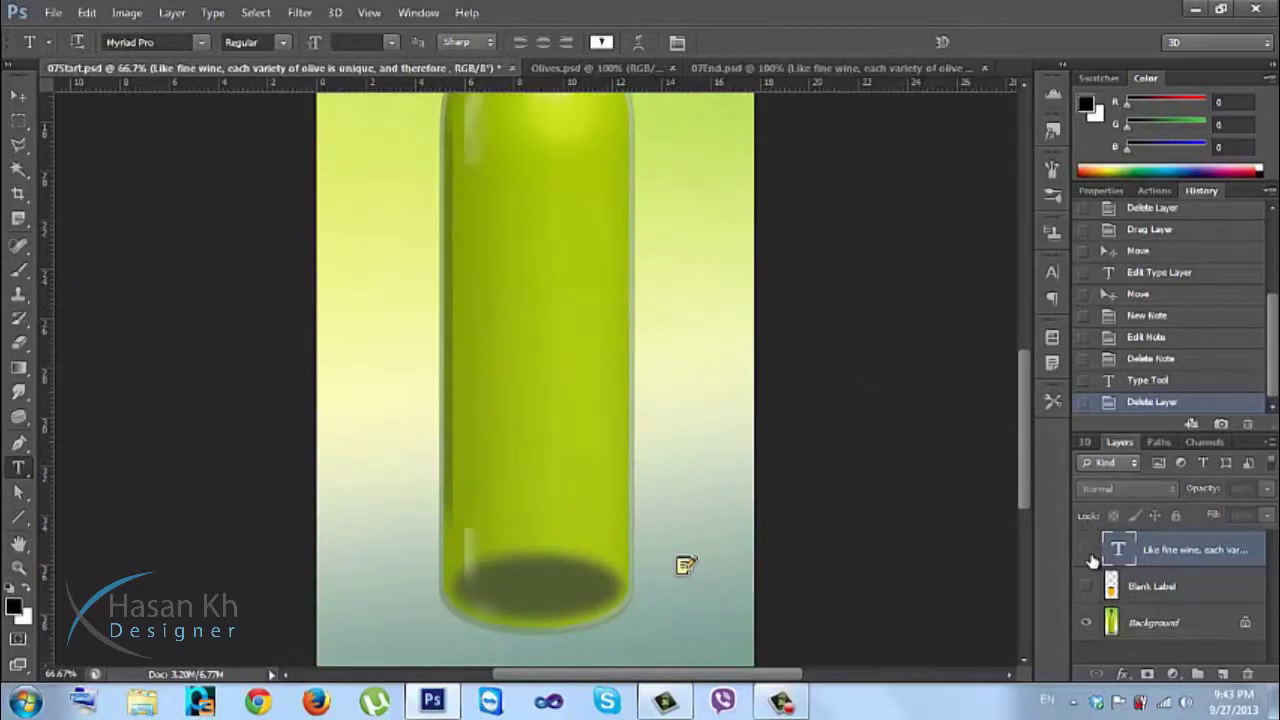
pyautogui.hotkey('ctrl', '-')
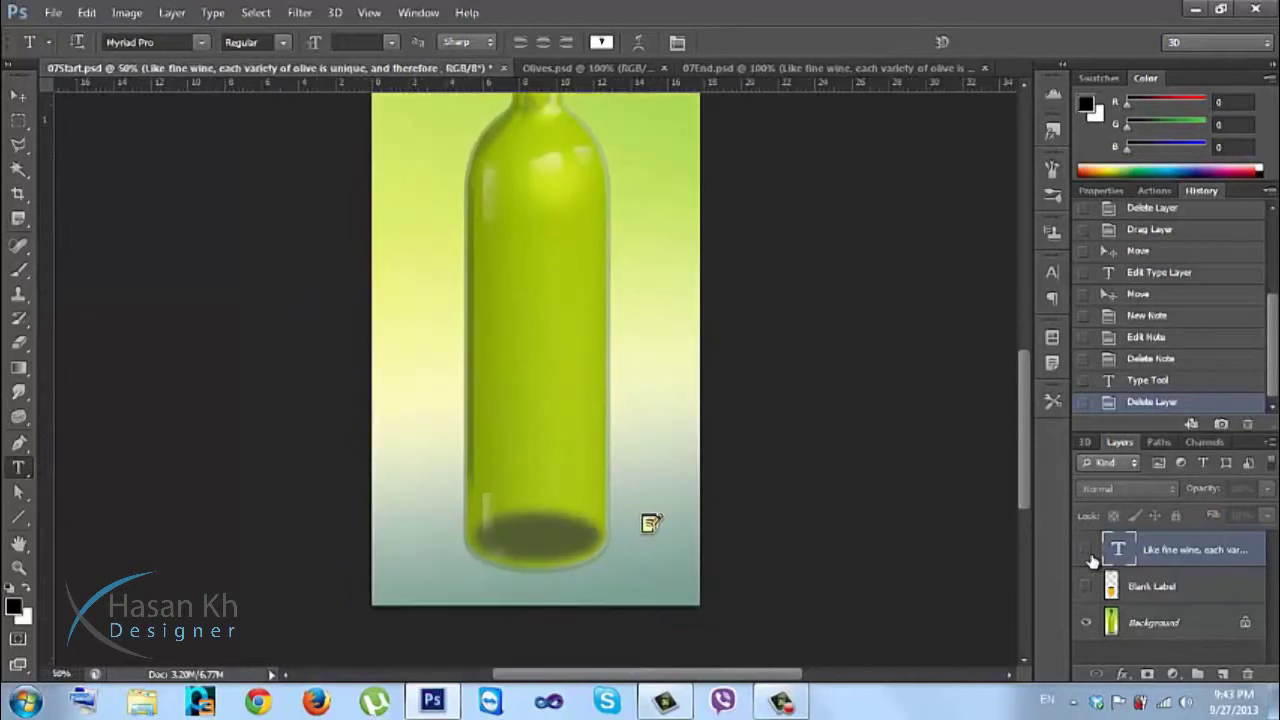
pyautogui.hotkey('ctrl', '-')
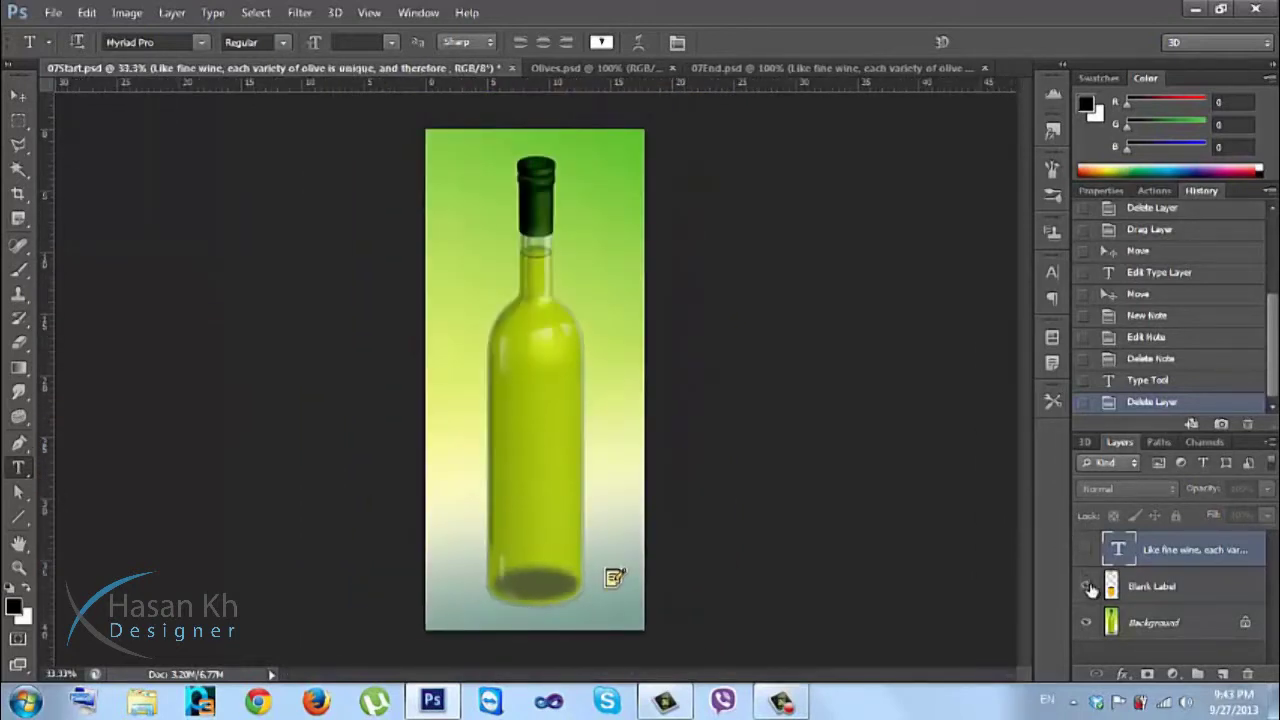
# Make the Blank Label layer visible and select it.
pyautogui.click(1088, 587)
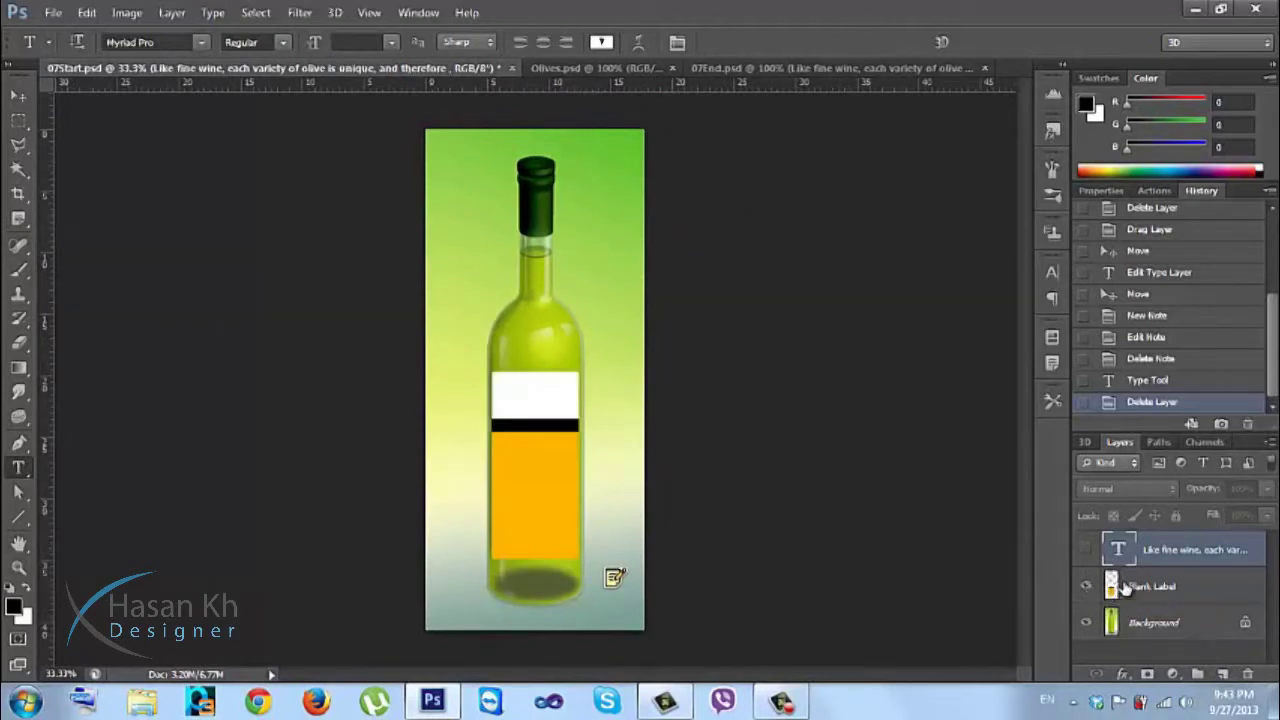
pyautogui.click(1124, 588)
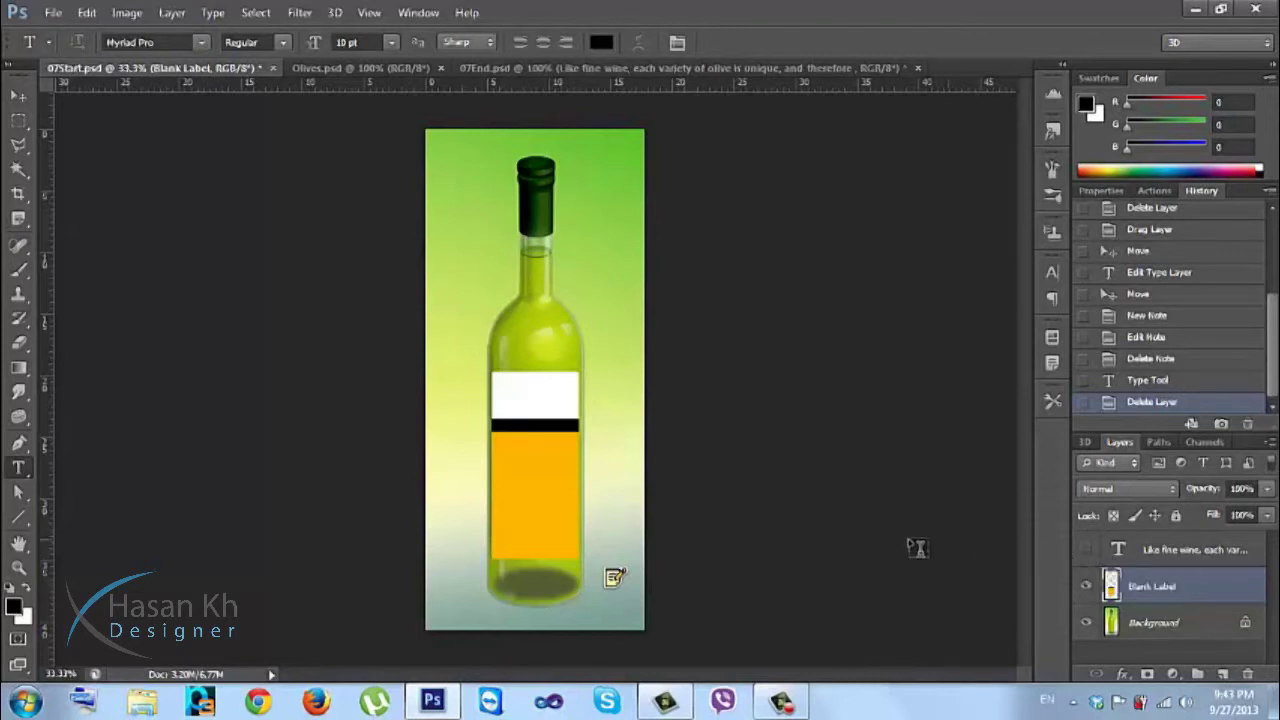
pyautogui.hotkey('ctrl', '+')
pyautogui.hotkey('ctrl', '+')
pyautogui.moveTo(708, 393); pyautogui.dragTo(749, 197)
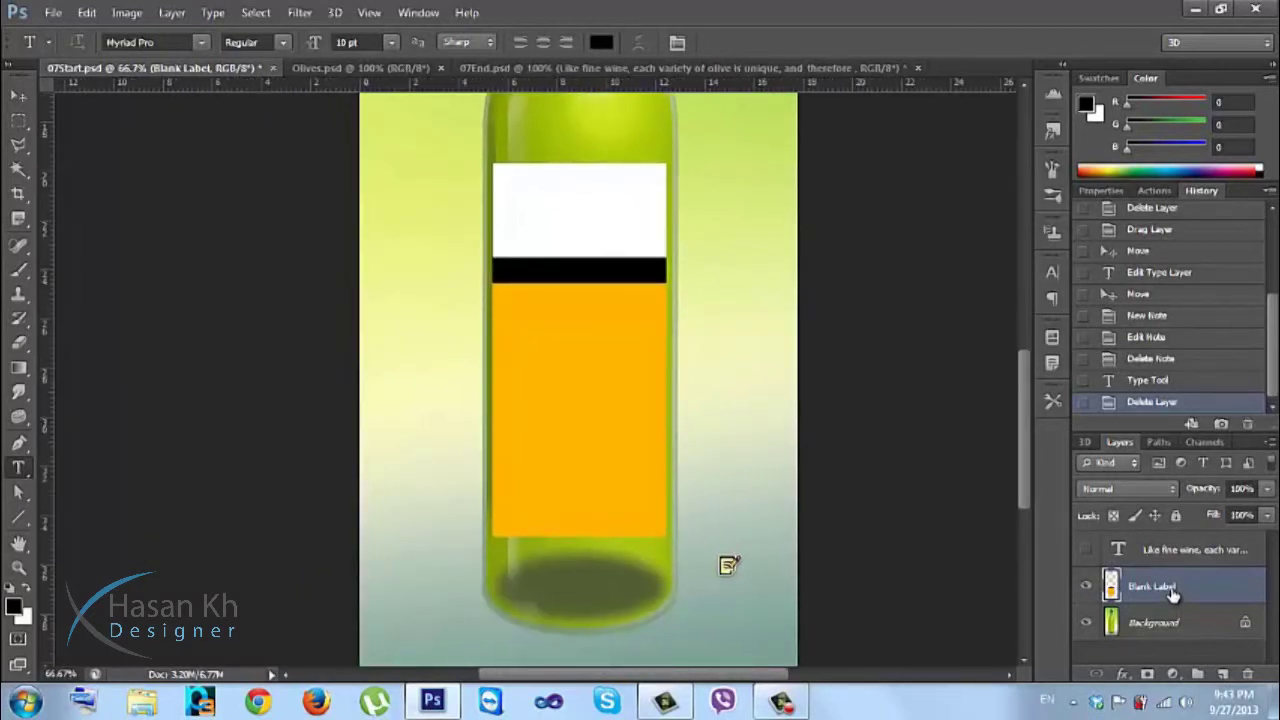
# Nudge the Blank Label layer with the Move tool so it sits about 1 pixel farther right on the bottle.
pyautogui.press('v')
pyautogui.press('Right')
pyautogui.press('Right')
pyautogui.press('Right')
pyautogui.press('Right')
pyautogui.press('Left')
pyautogui.press('Left')
pyautogui.press('Left')
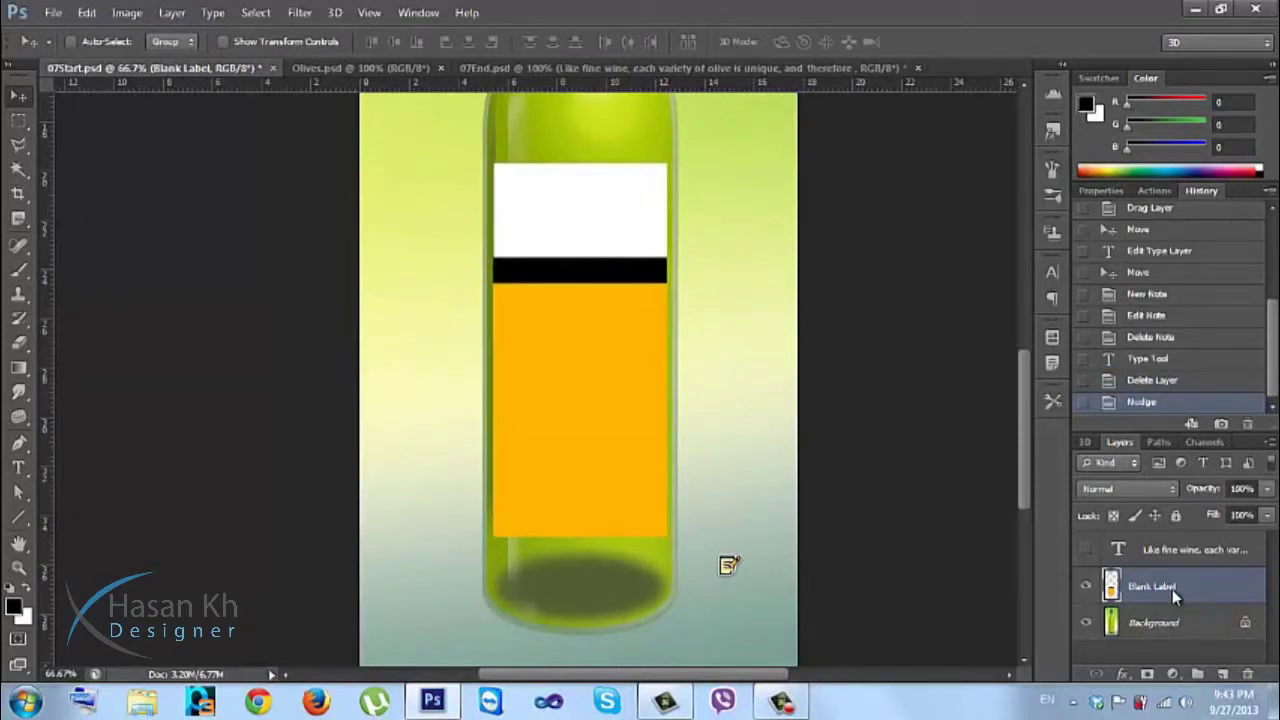
# Select the paragraph text layer, make it visible over the orange label area, and activate the Type tool.
pyautogui.click(1124, 556)
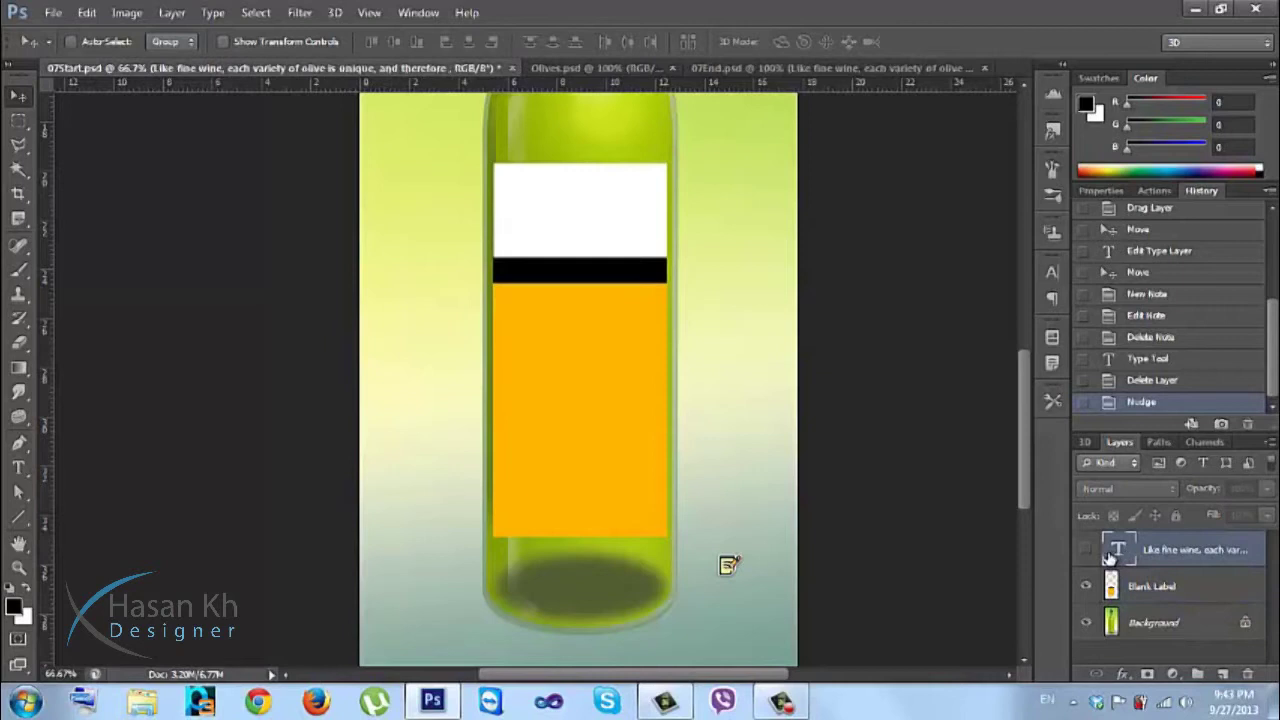
pyautogui.click(1085, 549)
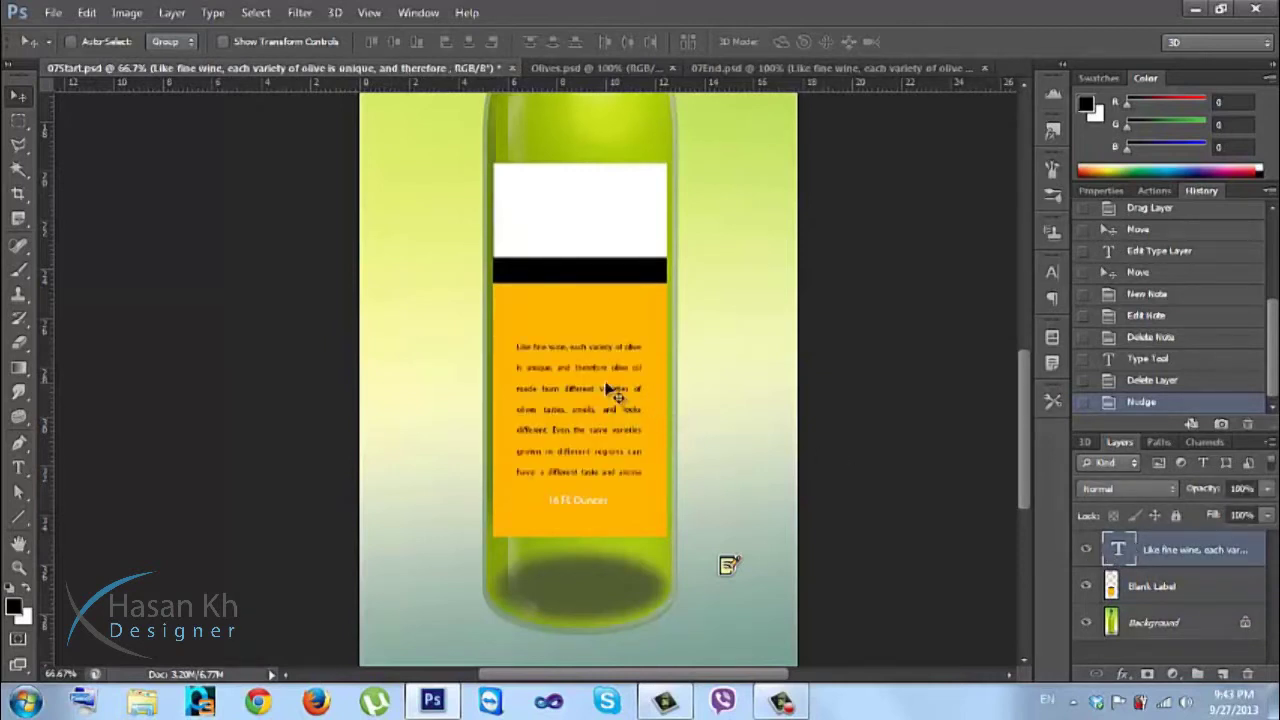
pyautogui.hotkey('ctrl', '+')
pyautogui.moveTo(586, 351); pyautogui.dragTo(567, 320)
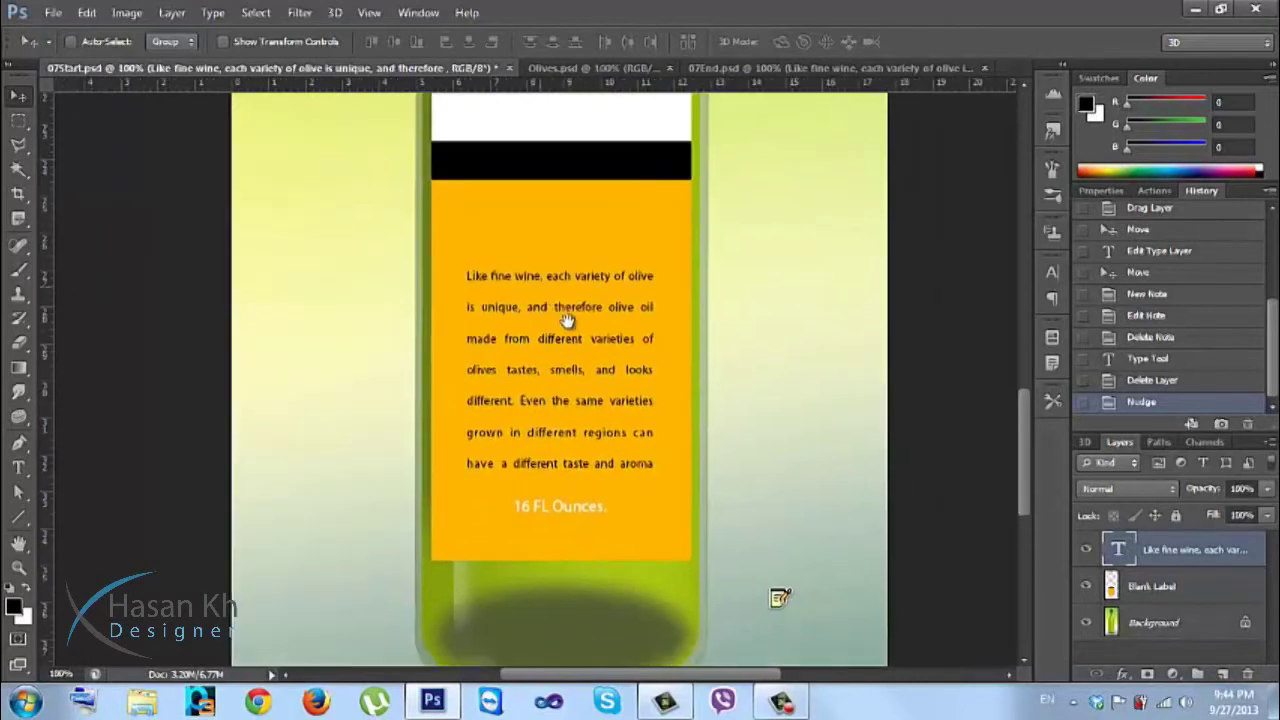
pyautogui.press('t')
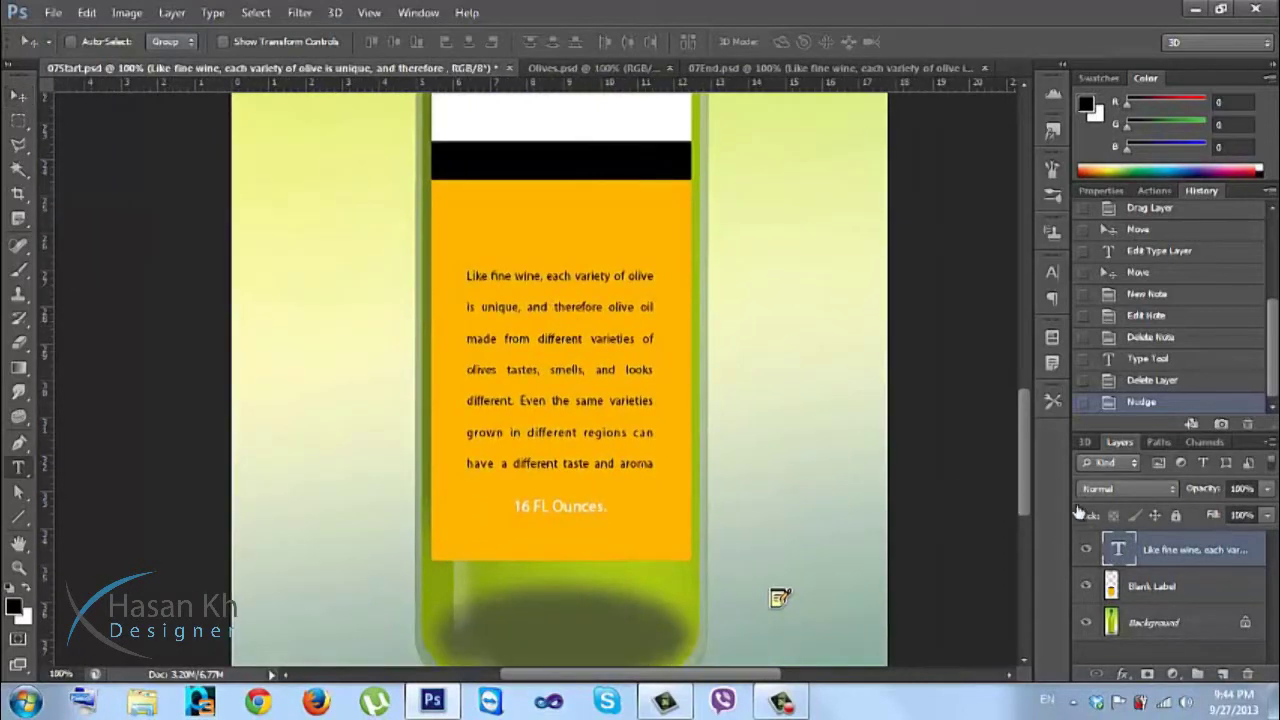
# Select all of the paragraph's text for editing and open the character formatting settings.
pyautogui.press('Return')
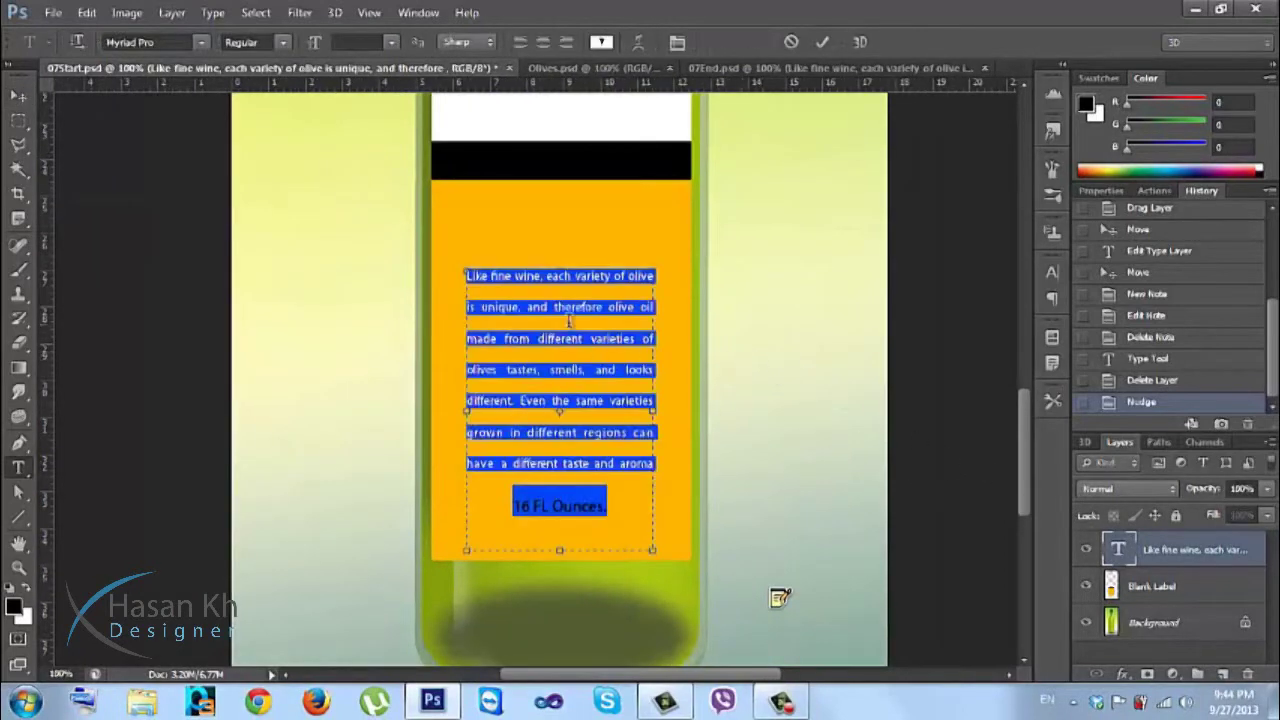
pyautogui.click(569, 320)
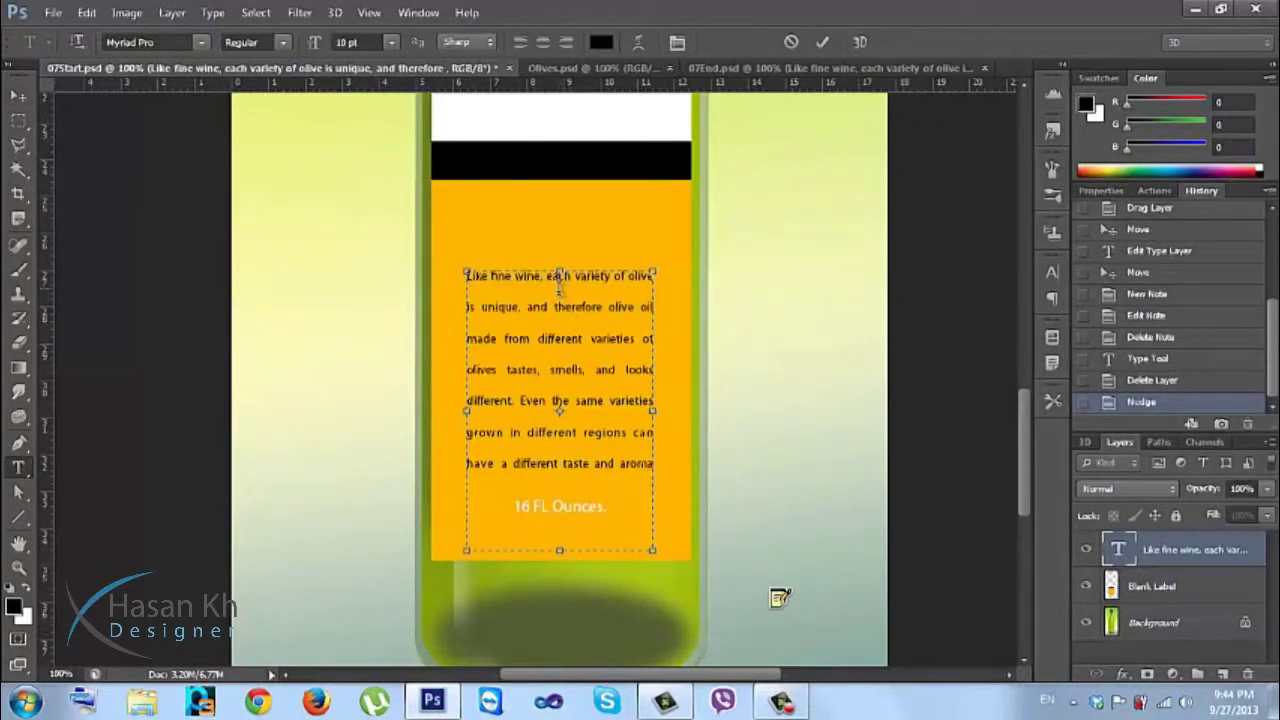
pyautogui.moveTo(559, 277); pyautogui.dragTo(555, 400)
pyautogui.moveTo(581, 507); pyautogui.dragTo(468, 270)
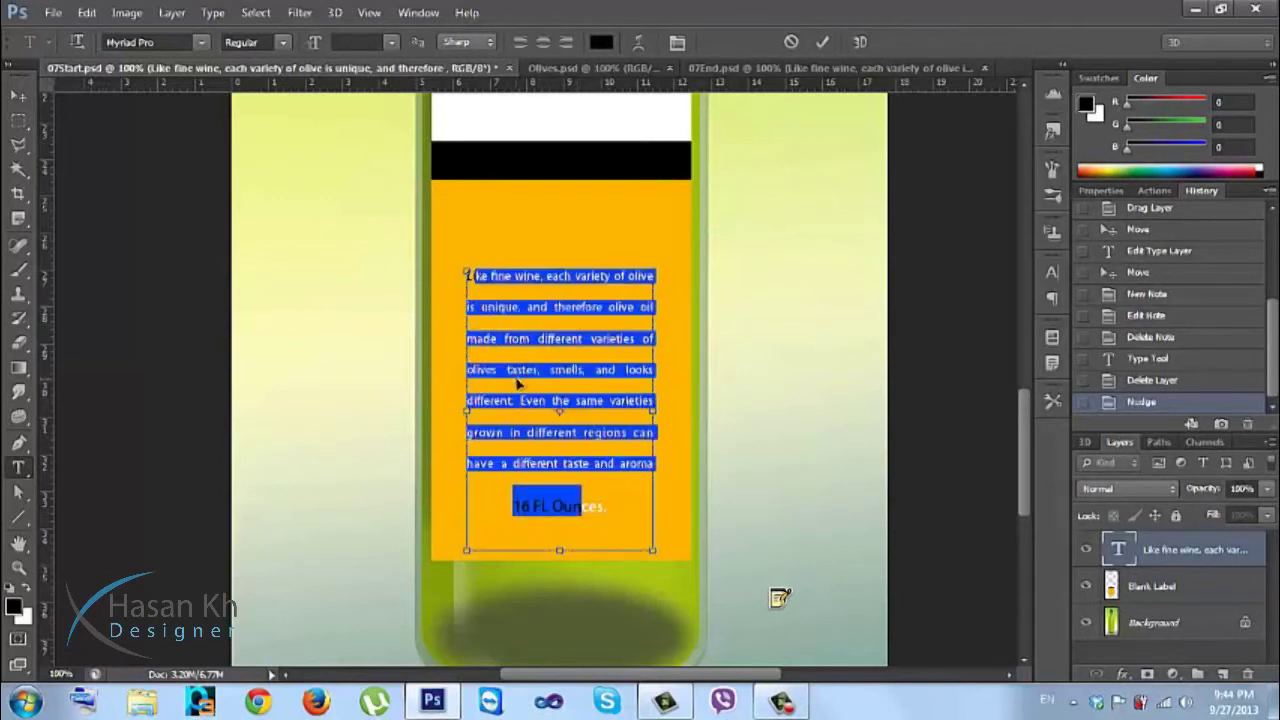
pyautogui.hotkey('ctrl', 'a')
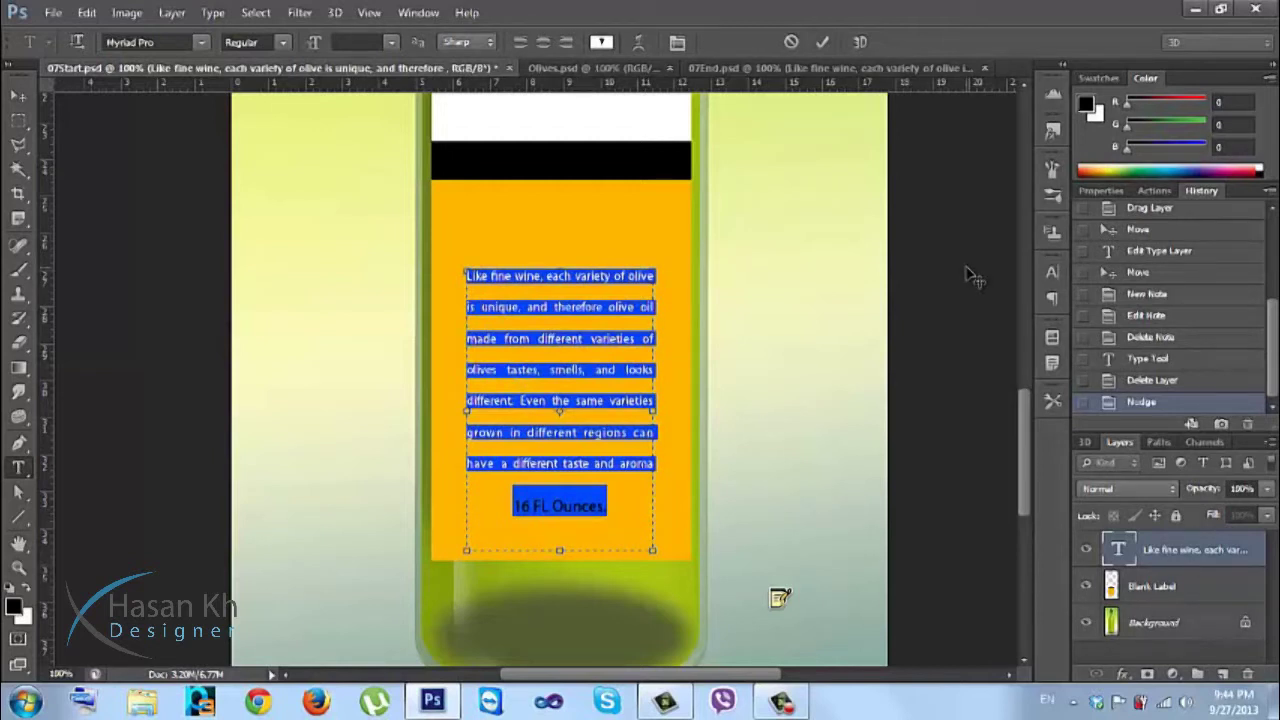
pyautogui.click(1051, 273)
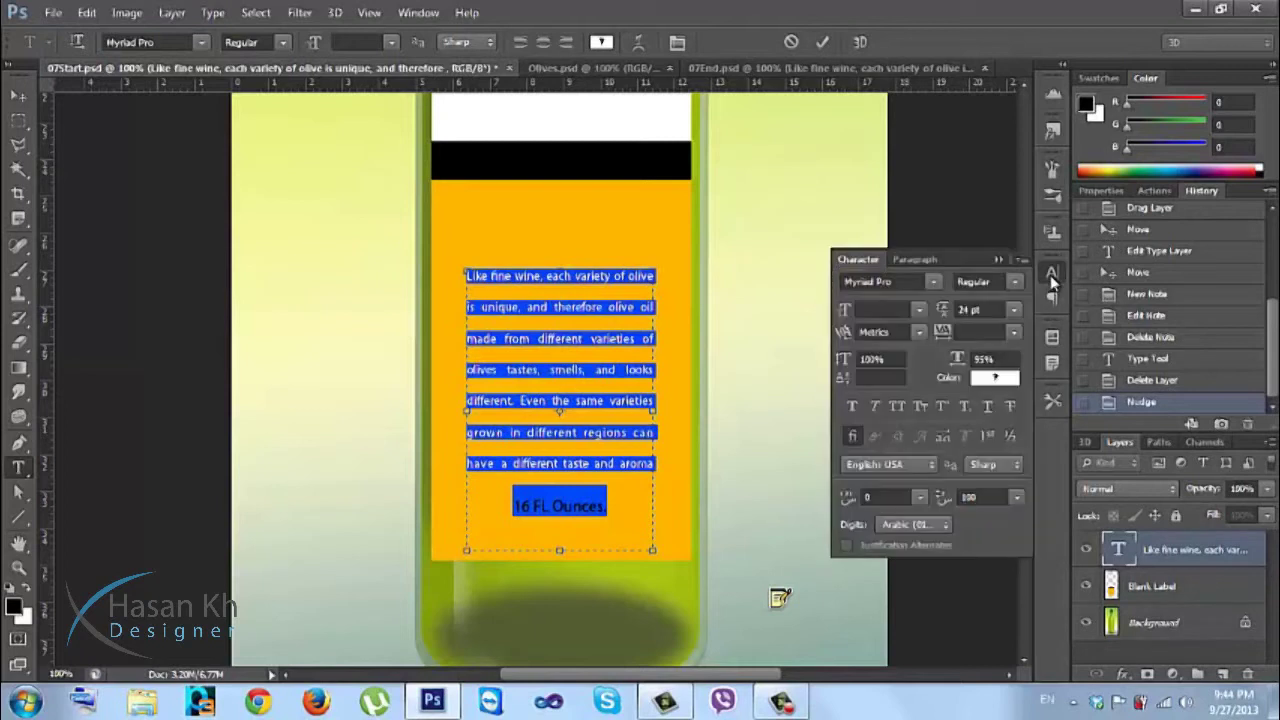
# Try a larger leading on the selected paragraph text and return it to 24 pt.
pyautogui.click(971, 310)
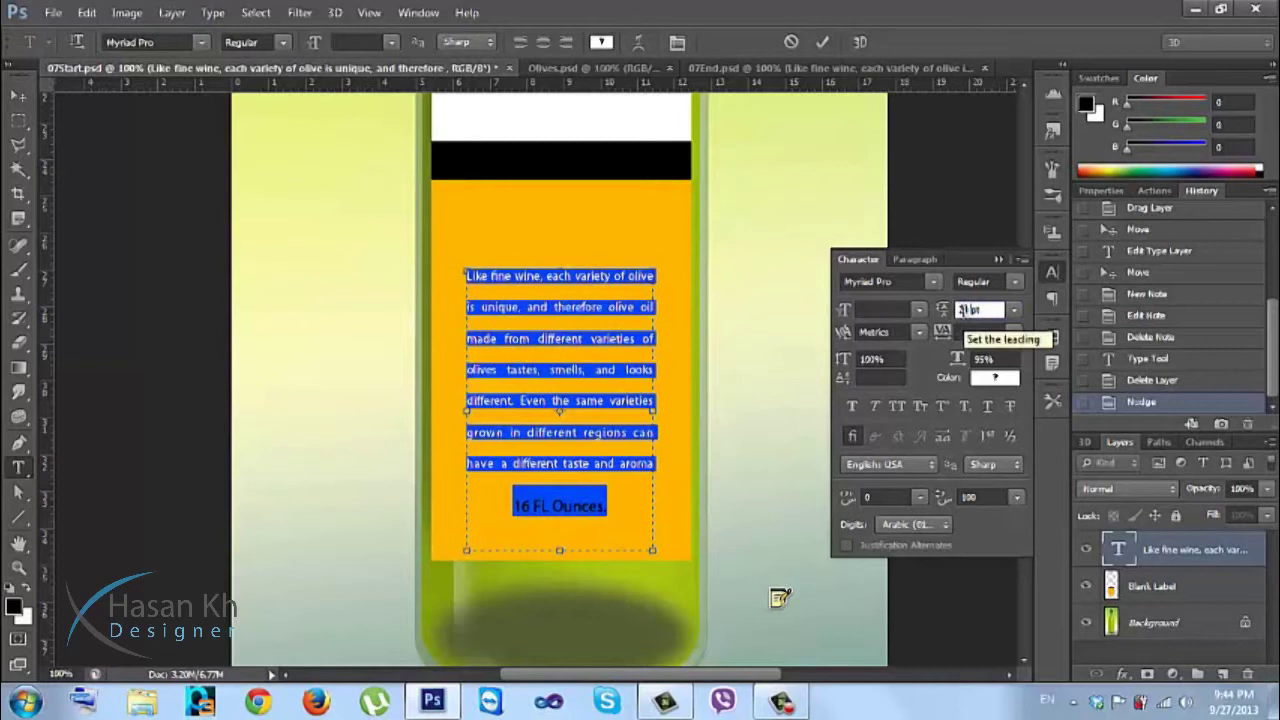
pyautogui.moveTo(980, 310); pyautogui.dragTo(955, 318)
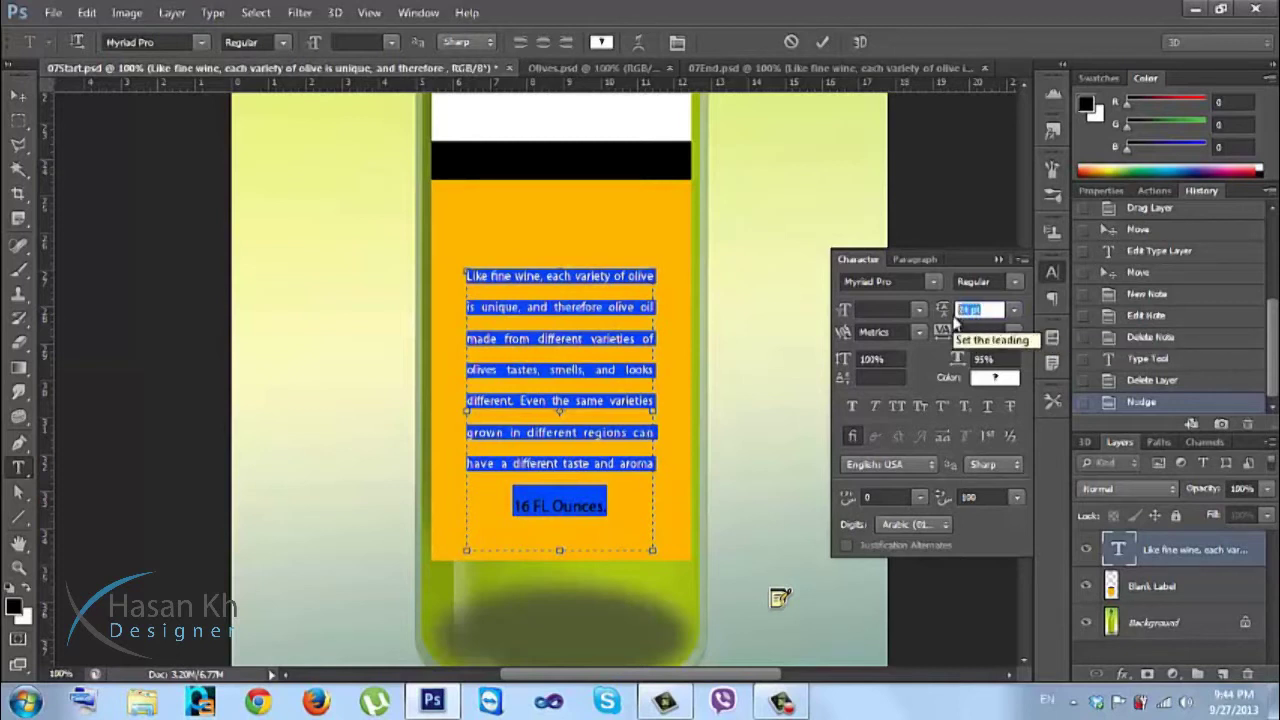
pyautogui.click(968, 311)
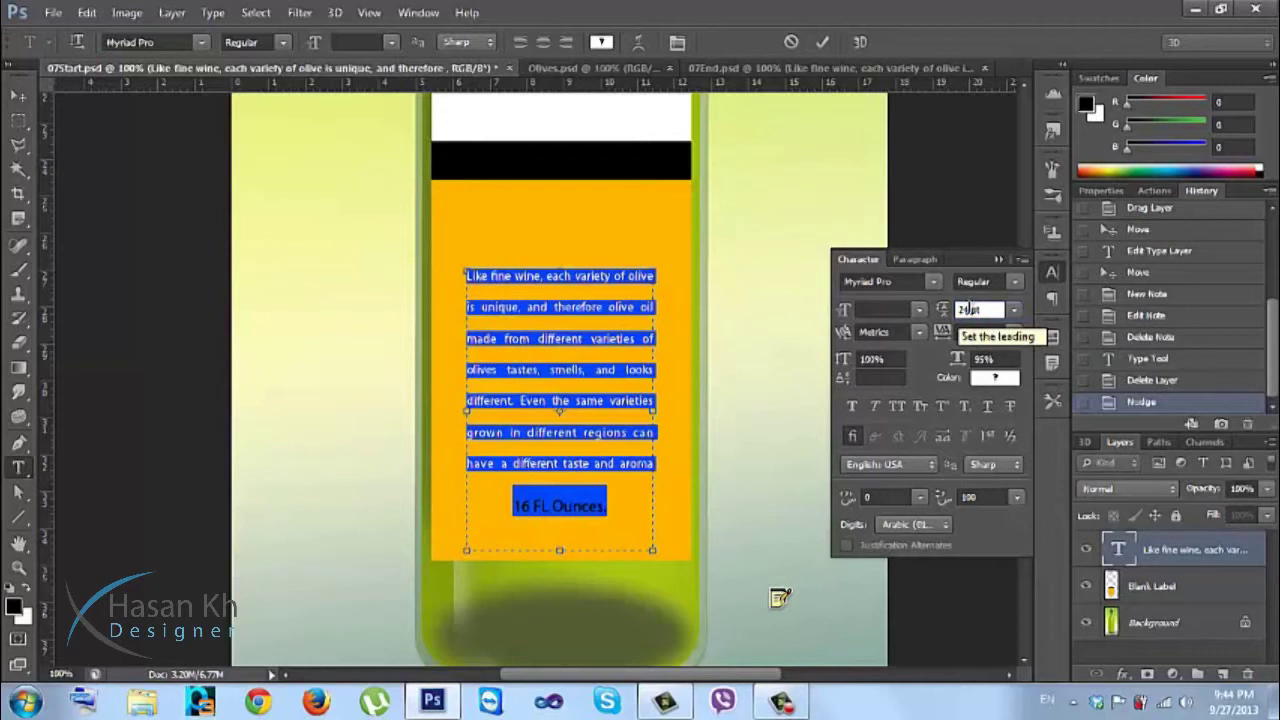
pyautogui.press('Up')
pyautogui.press('Up')
pyautogui.press('Up')
pyautogui.press('Up')
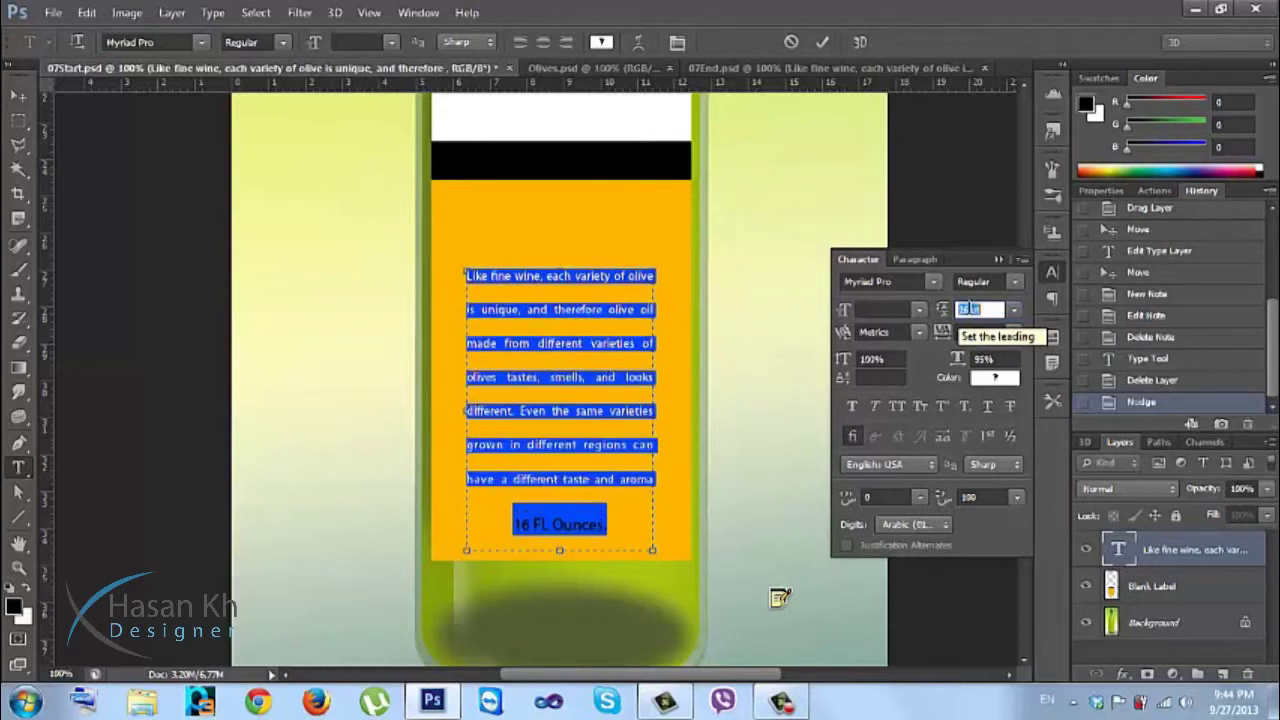
pyautogui.press('Down')
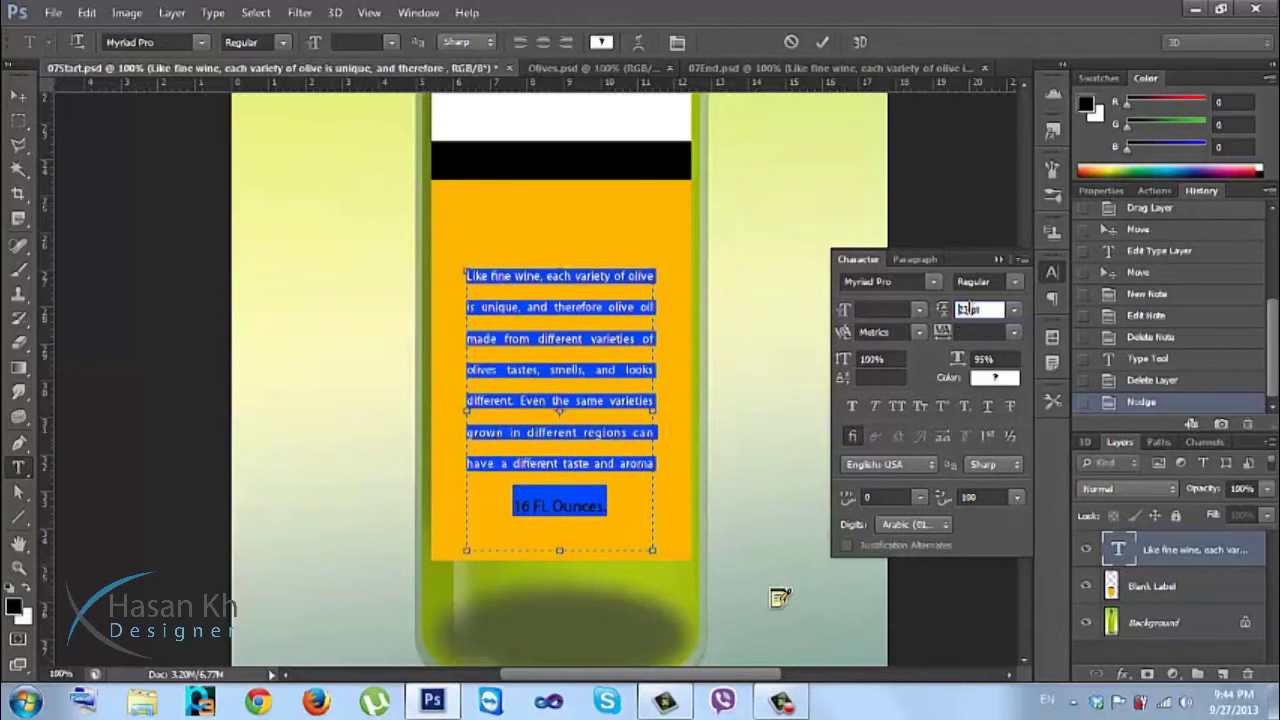
pyautogui.press('Down')
# Try looser and tighter tracking on the selected text, including a value of 5.
pyautogui.click(970, 332)
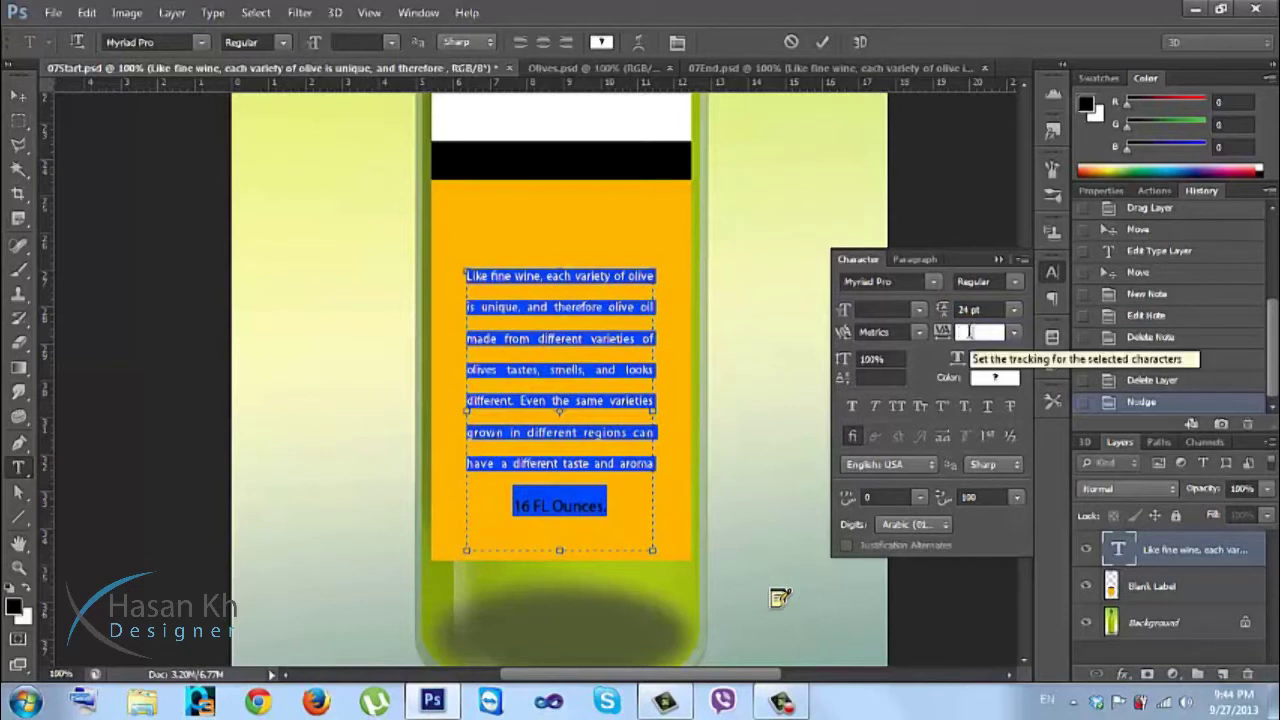
pyautogui.click(1014, 332)
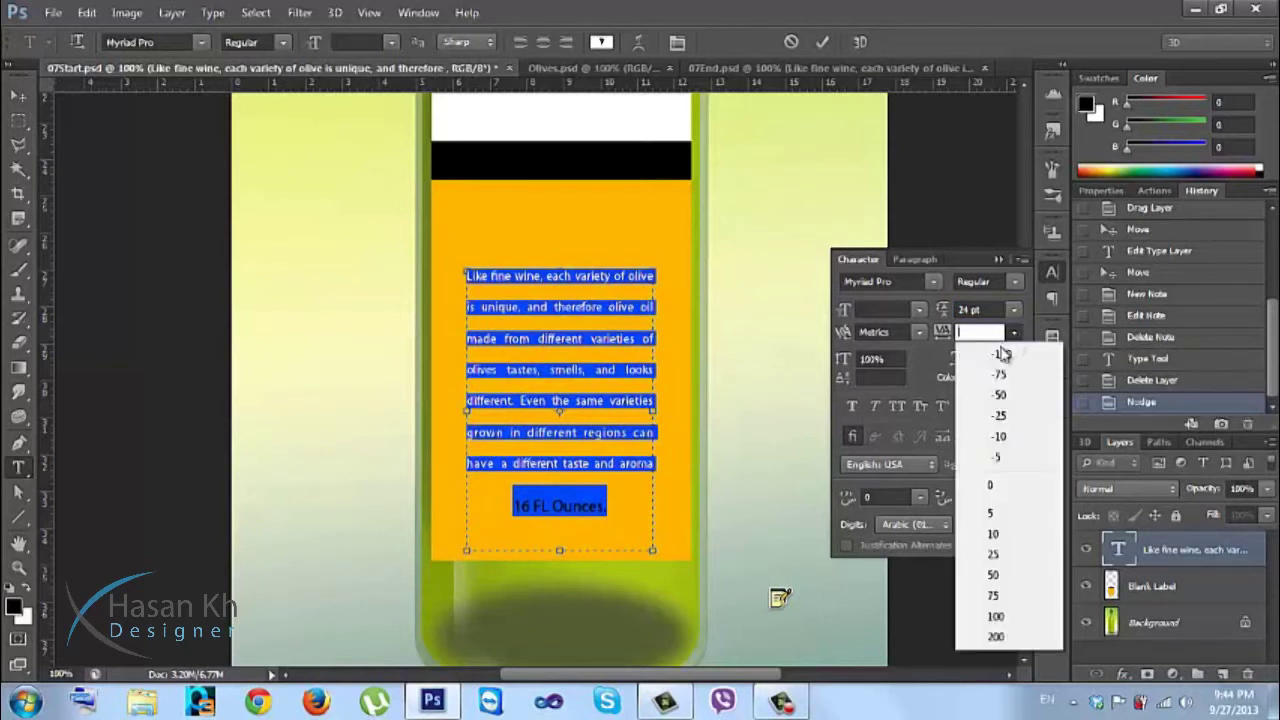
pyautogui.click(988, 514)
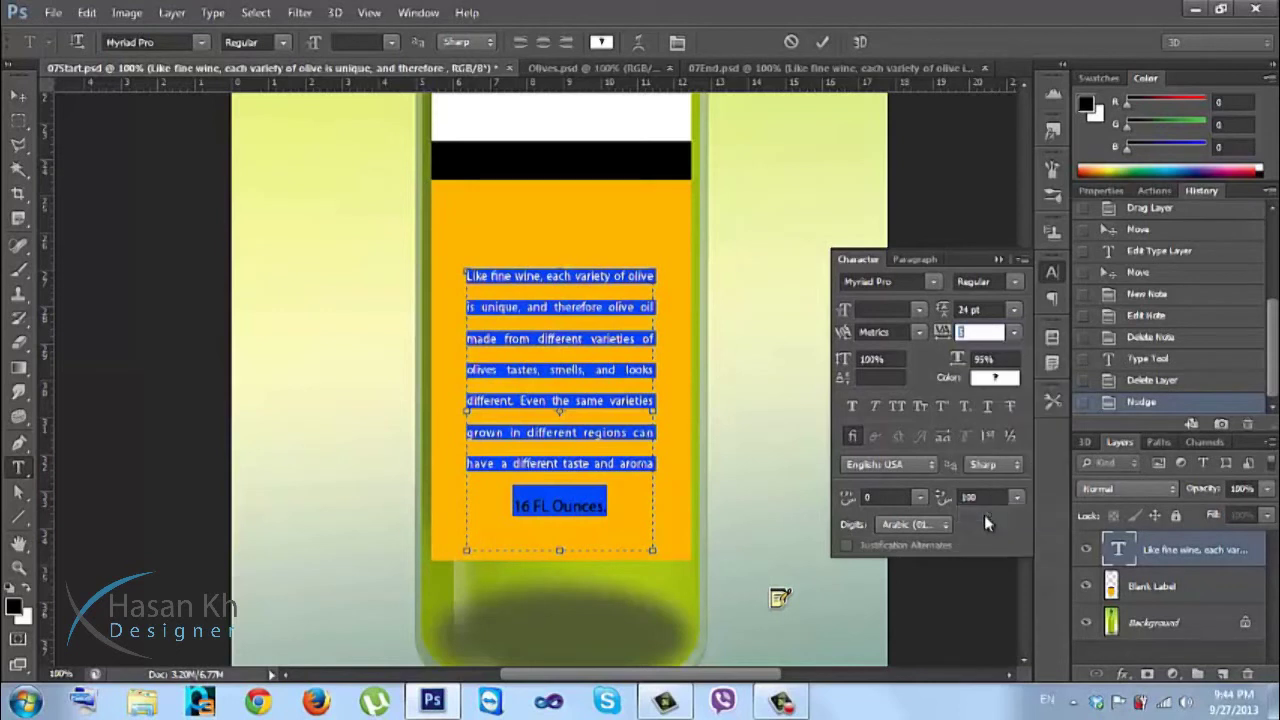
pyautogui.write('25')
pyautogui.press('Return')
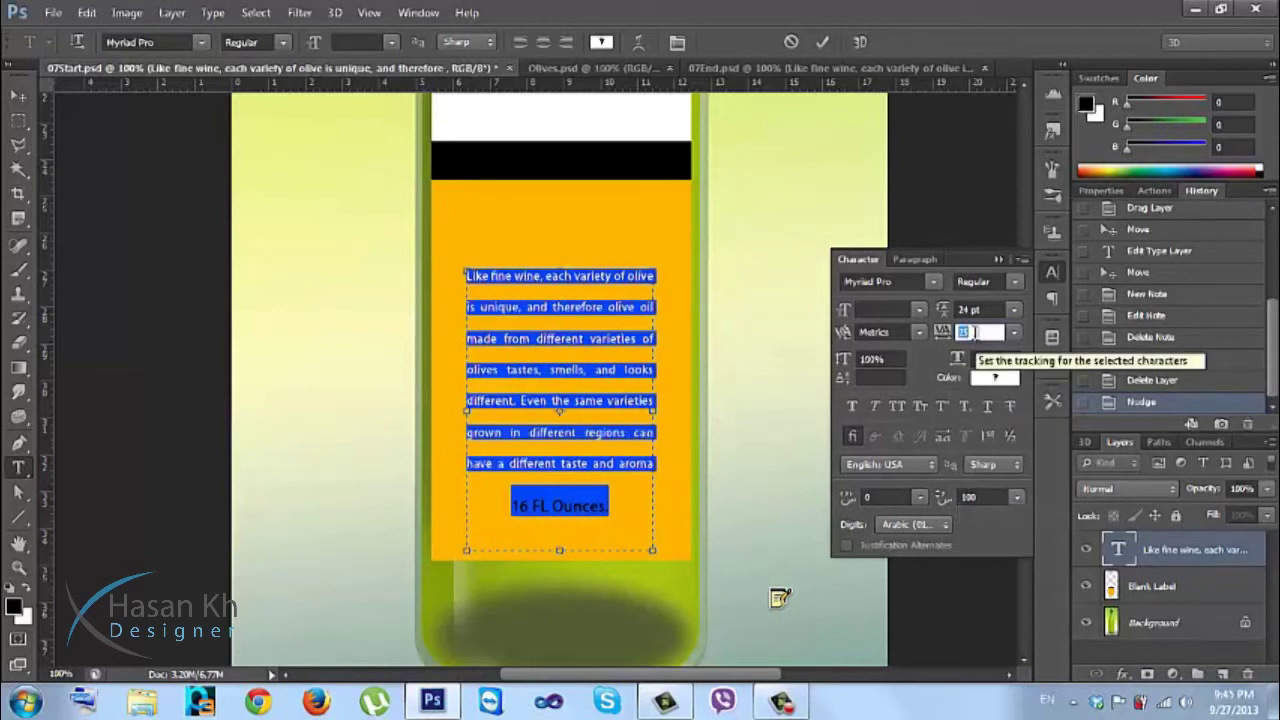
pyautogui.scroll(1, 975, 333)
pyautogui.scroll(1, 975, 333)
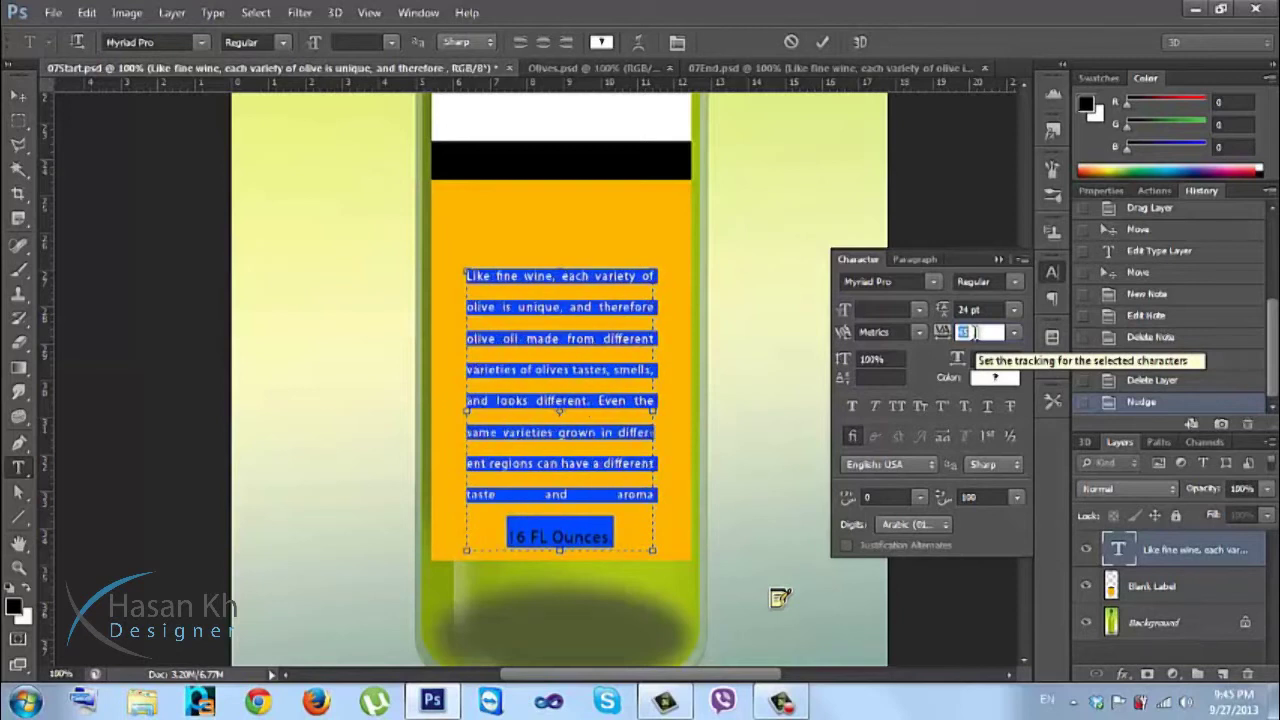
pyautogui.scroll(-2, 975, 333)
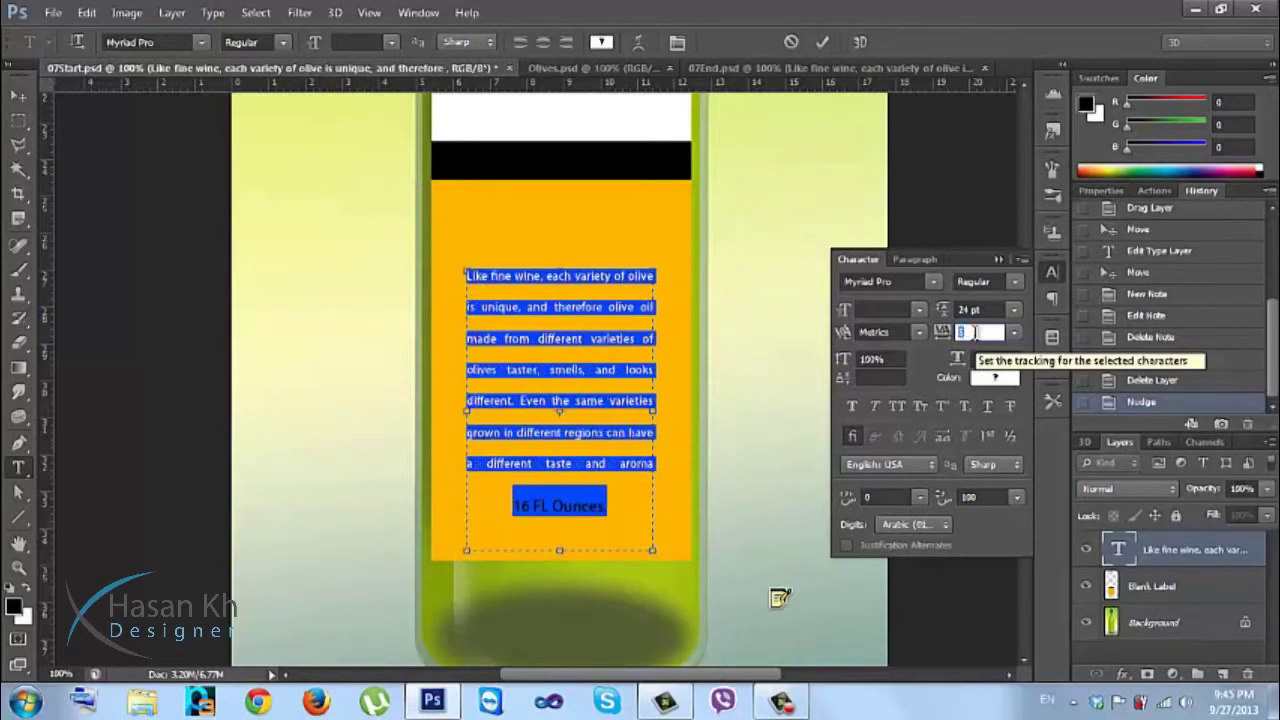
pyautogui.scroll(-1, 973, 333)
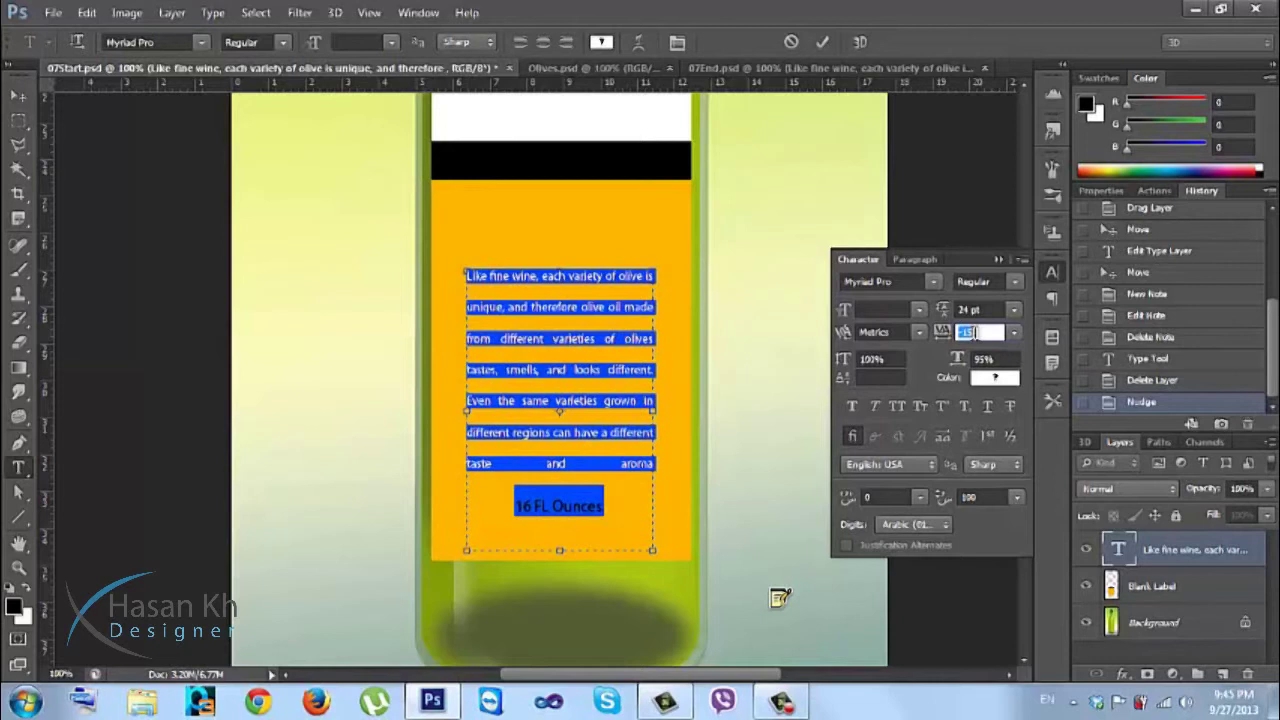
# Clear the tracking value, close the character formatting settings and leave the text editing without keeping the changes.
pyautogui.click(1015, 336)
pyautogui.click(995, 333)
pyautogui.press('BackSpace')
pyautogui.press('Return')
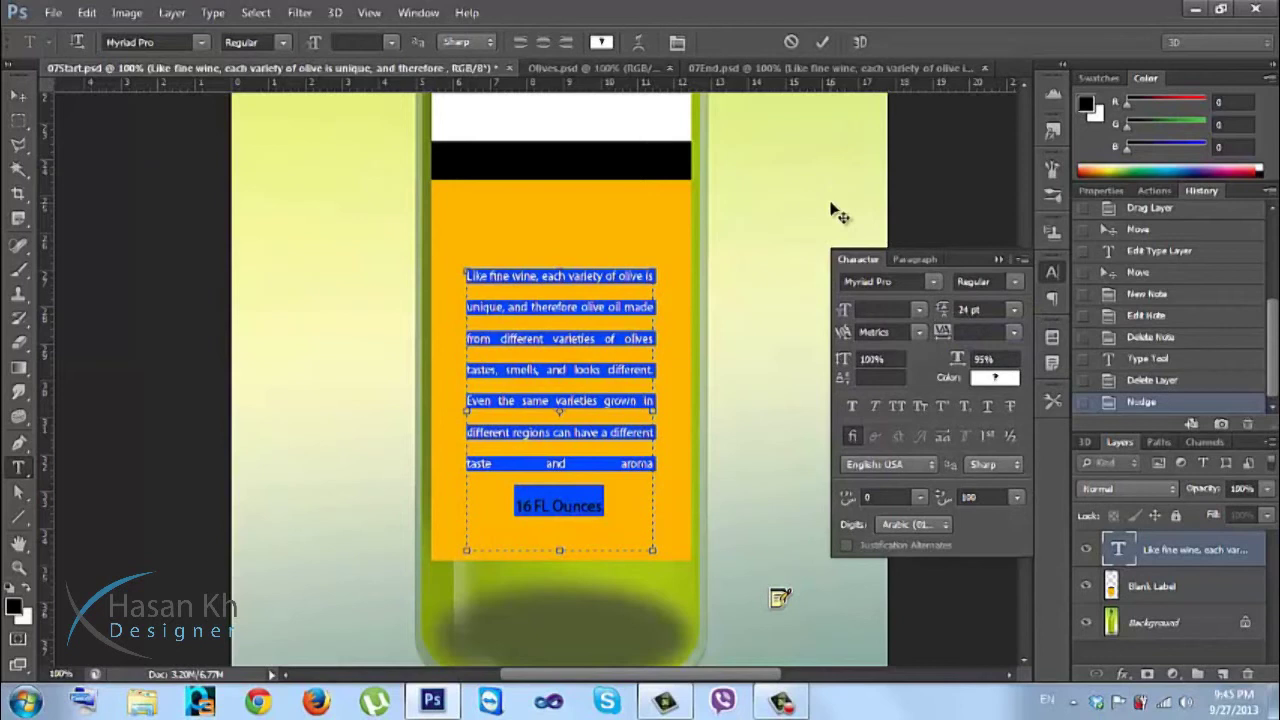
pyautogui.click(1049, 279)
pyautogui.hotkey('ctrl', 'Return')
# Move the paragraph text layer lower on the orange label area with the Move tool.
pyautogui.press('v')
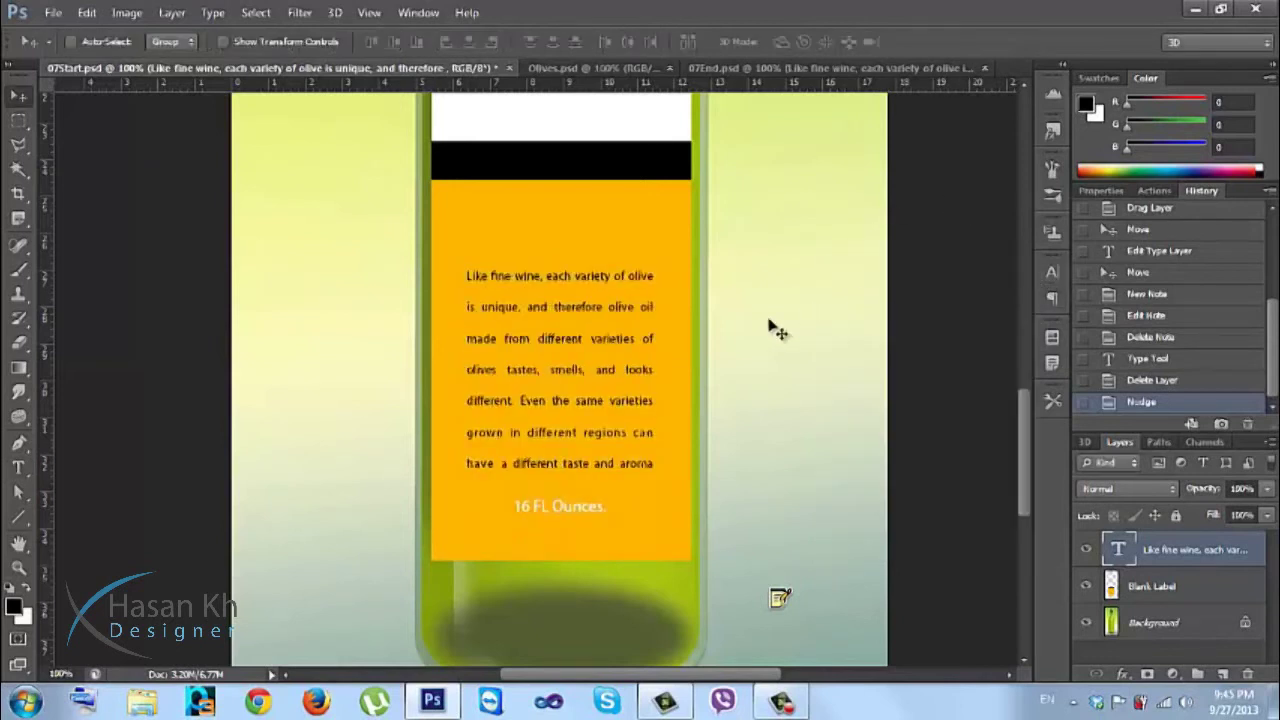
pyautogui.moveTo(581, 338); pyautogui.dragTo(589, 369)
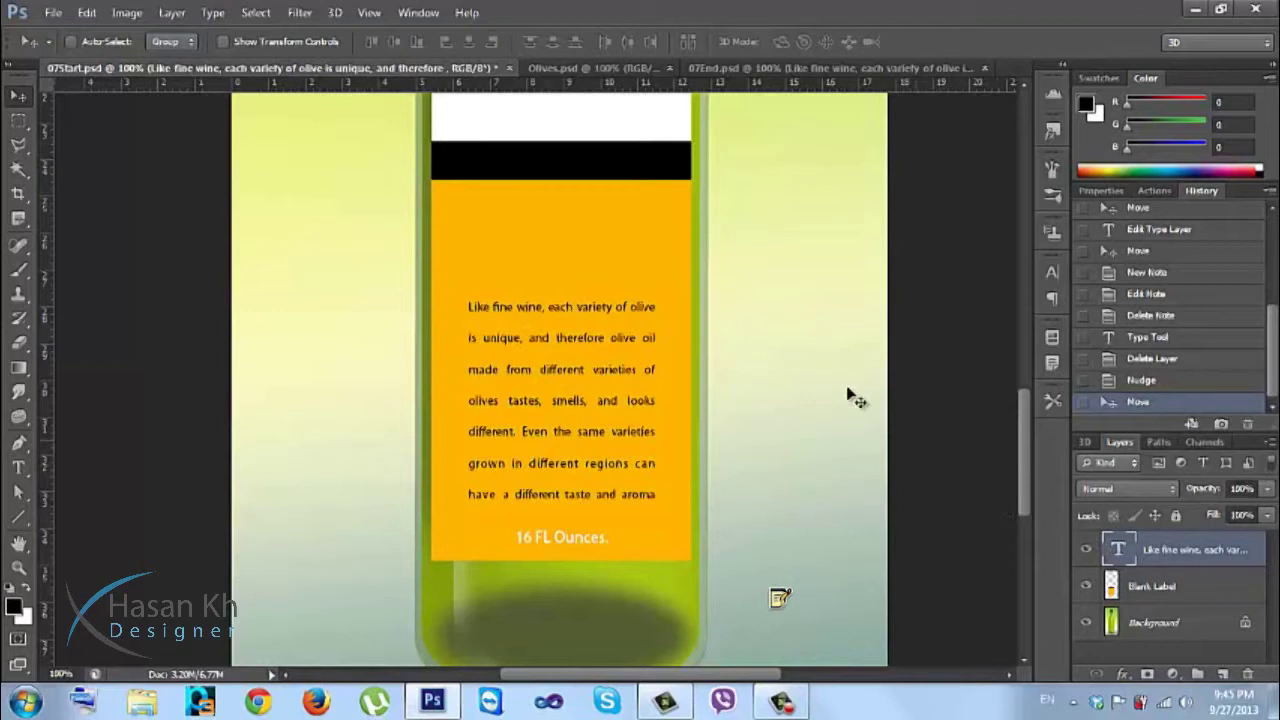
pyautogui.moveTo(569, 317)
pyautogui.mouseDown()
pyautogui.moveTo(569, 303)
pyautogui.moveTo(574, 312)
pyautogui.mouseUp()
# Nudge the paragraph text layer several pixels to the left and a few pixels up on the orange label.
pyautogui.press('Left')
pyautogui.press('Left')
pyautogui.press('Left')
pyautogui.press('Left')
pyautogui.press('Left')
pyautogui.press('Left')
pyautogui.press('Left')
pyautogui.press('Left')
pyautogui.press('Left')
pyautogui.press('Left')
pyautogui.press('Left')
pyautogui.press('Left')
pyautogui.press('Left')
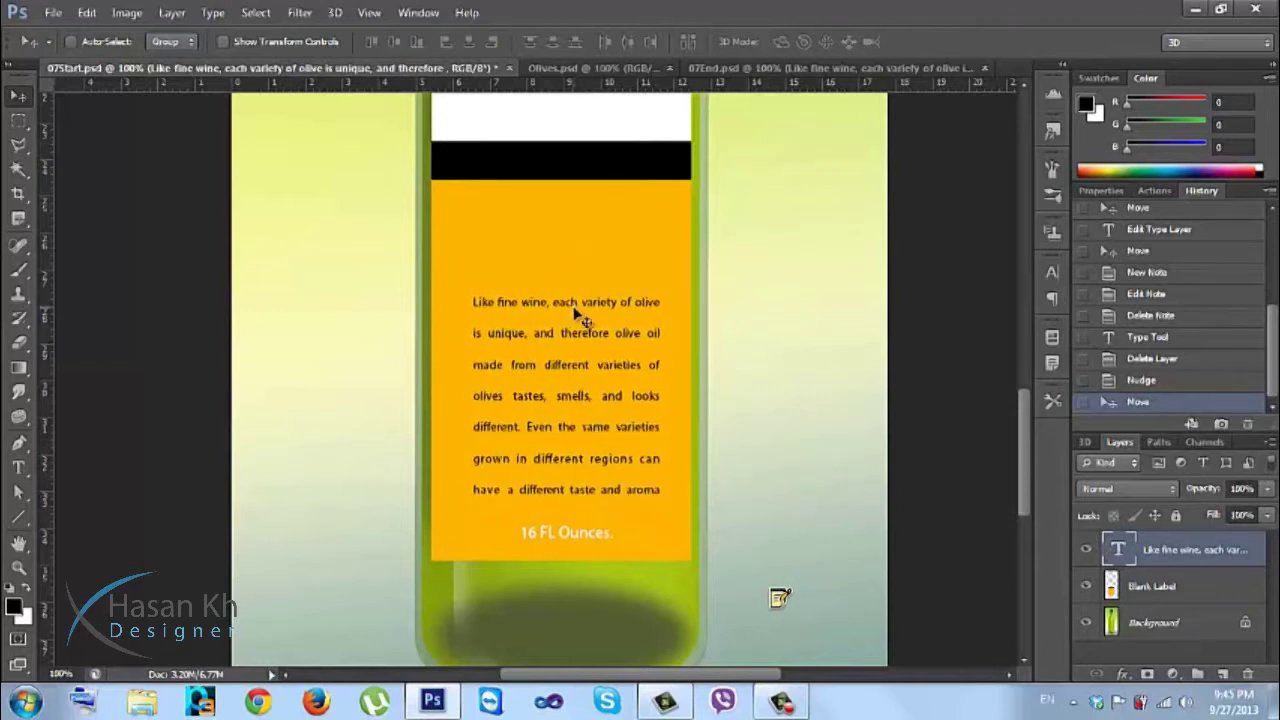
pyautogui.press('Up')
pyautogui.press('Up')
pyautogui.press('Up')
pyautogui.press('Up')
pyautogui.press('Up')
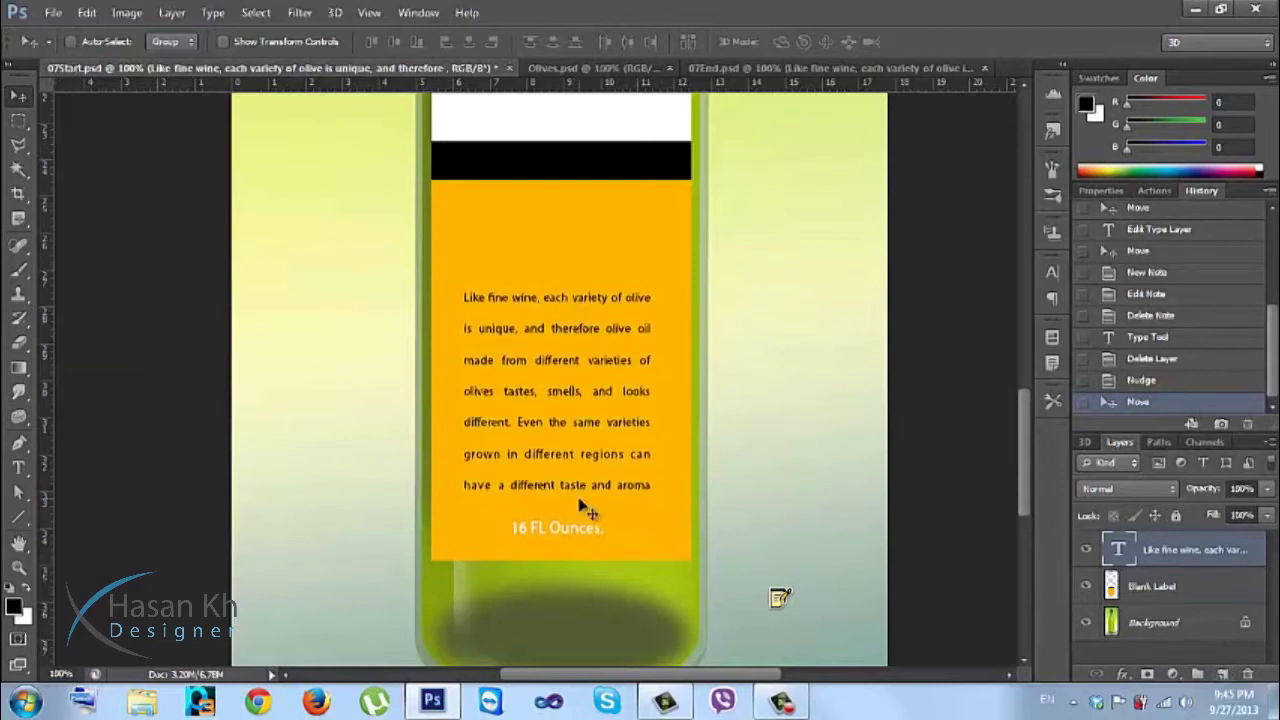
# Add a new text line reading "olive oil" above the paragraph on the orange label and select its text.
pyautogui.click(18, 467)
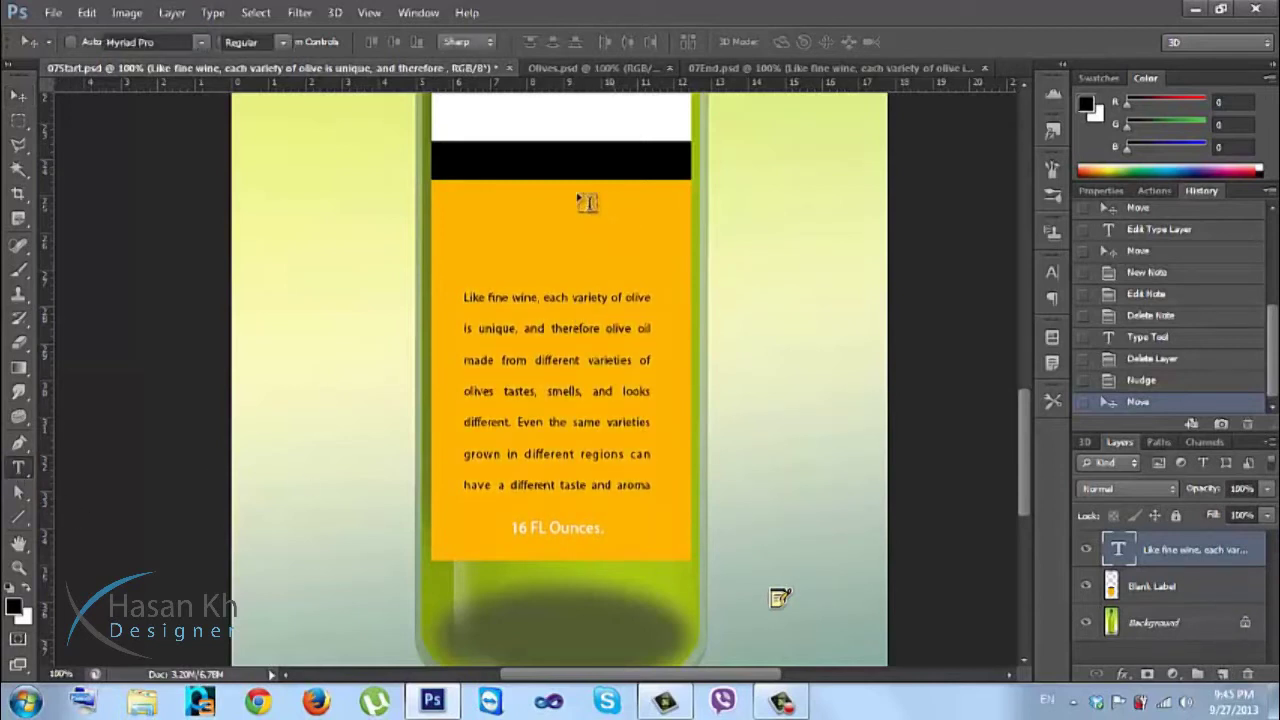
pyautogui.click(548, 231)
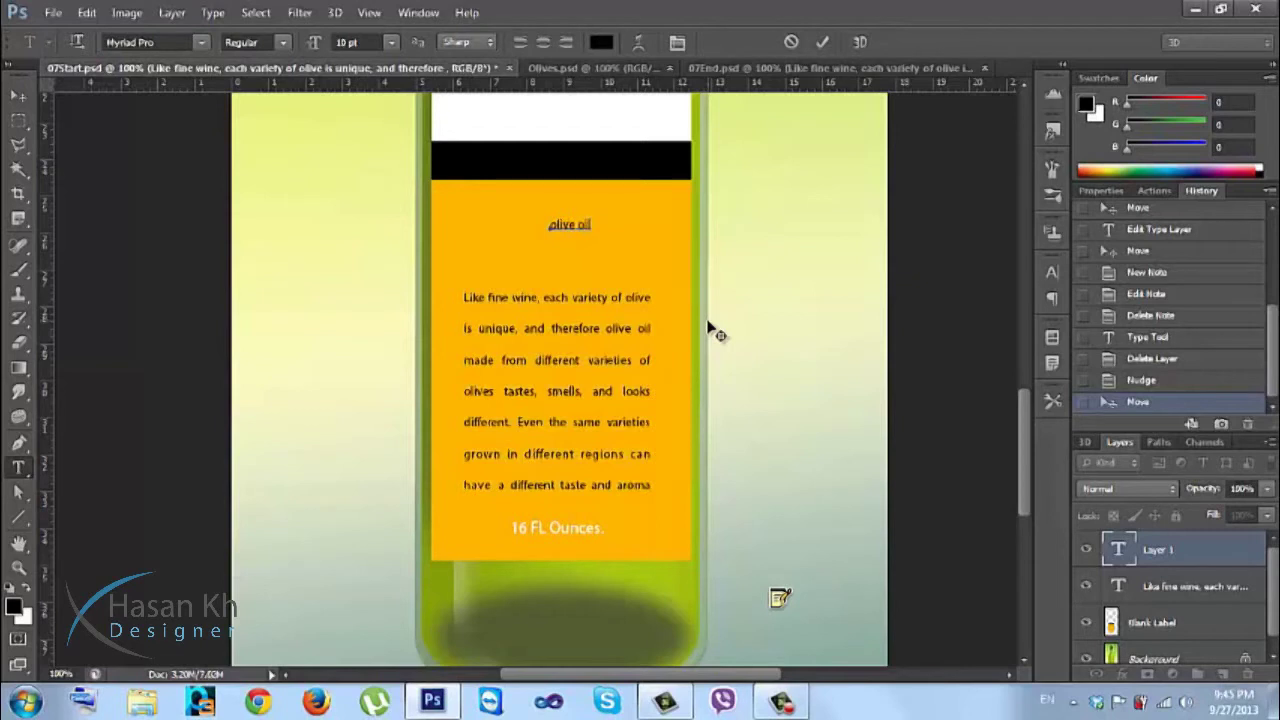
pyautogui.doubleClick(555, 220)
pyautogui.click(555, 218)
pyautogui.doubleClick(555, 218)
# Format the "olive oil" text in the NancysHand font at 37 pt with centred alignment.
pyautogui.click(195, 47)
pyautogui.click(195, 41)
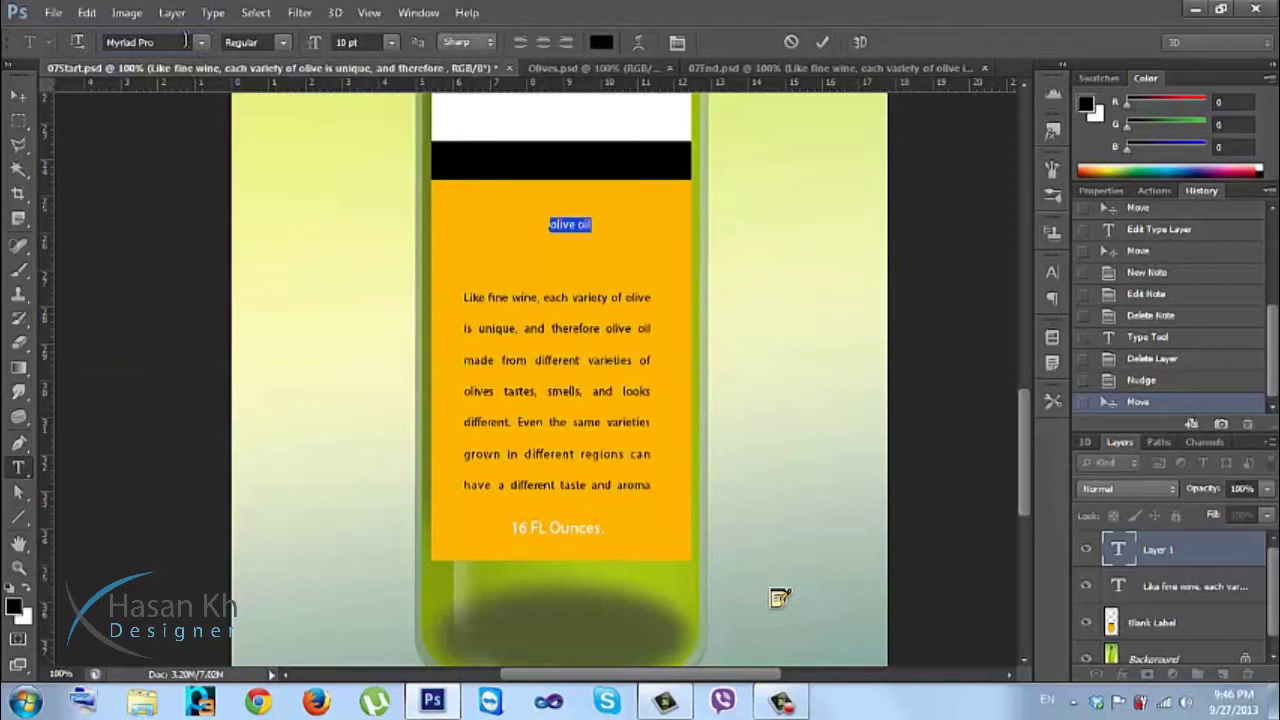
pyautogui.click(185, 41)
pyautogui.press('Down')
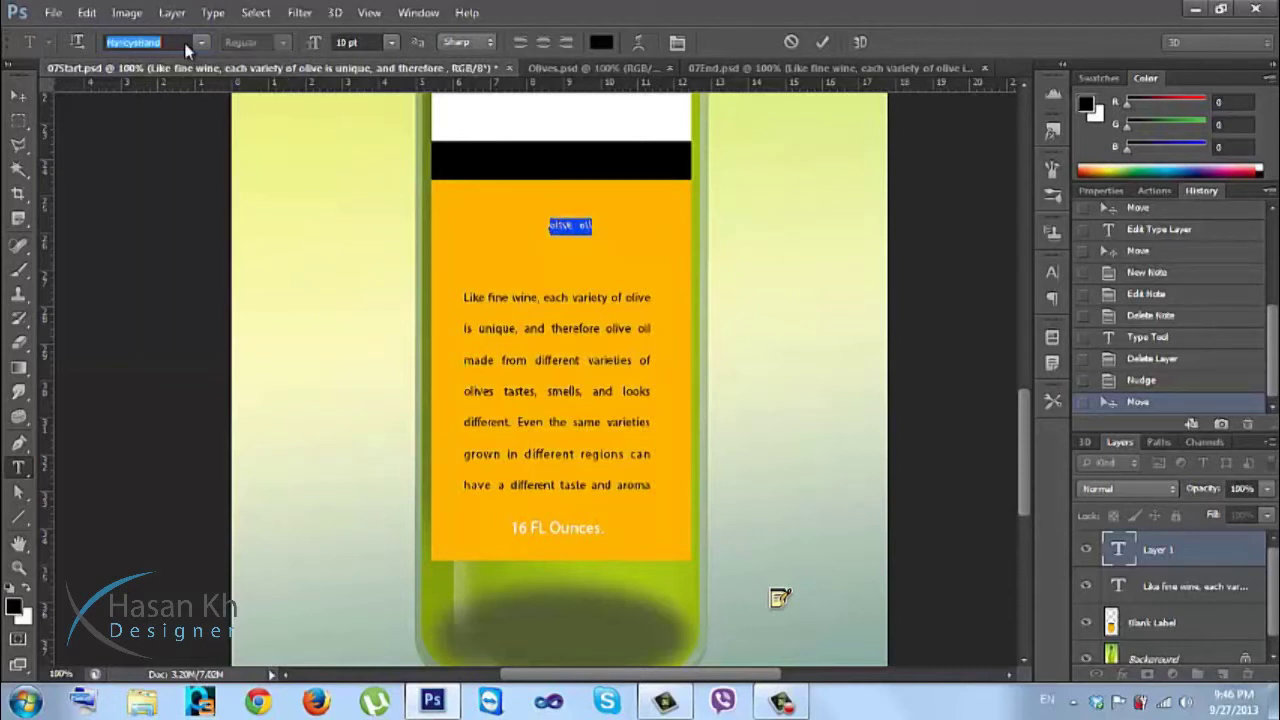
pyautogui.moveTo(316, 45); pyautogui.dragTo(350, 46)
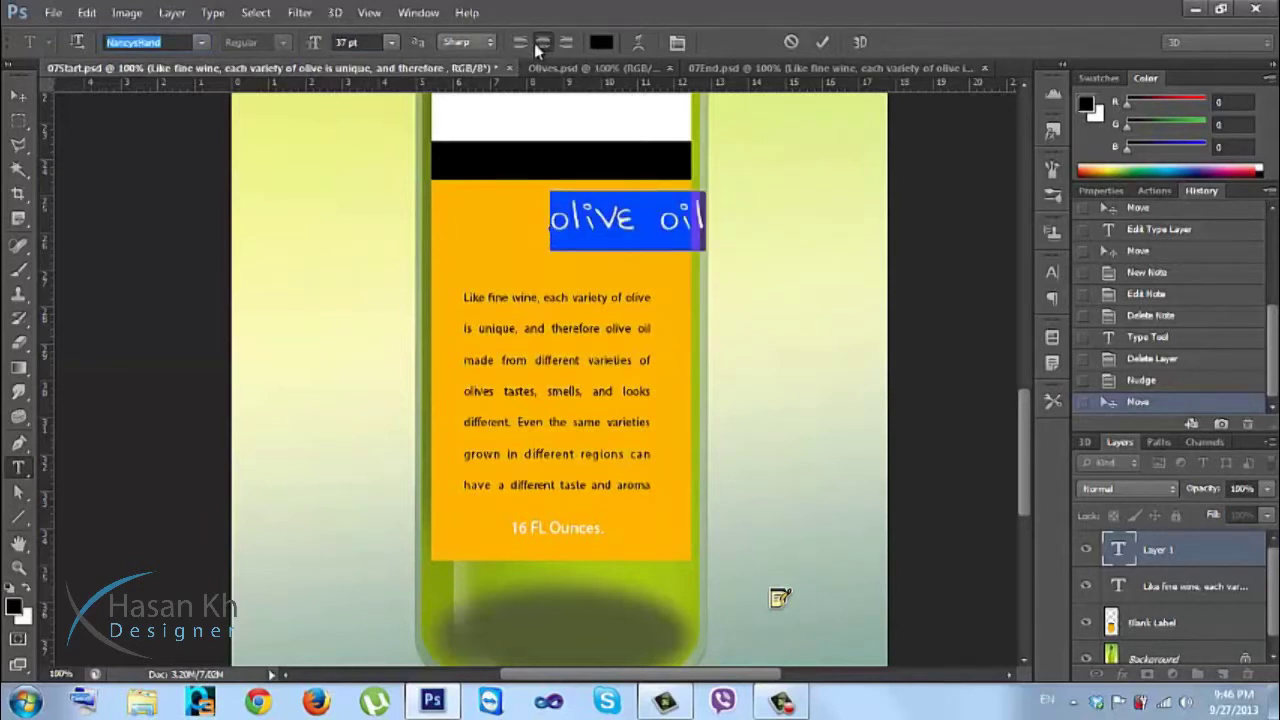
pyautogui.click(540, 42)
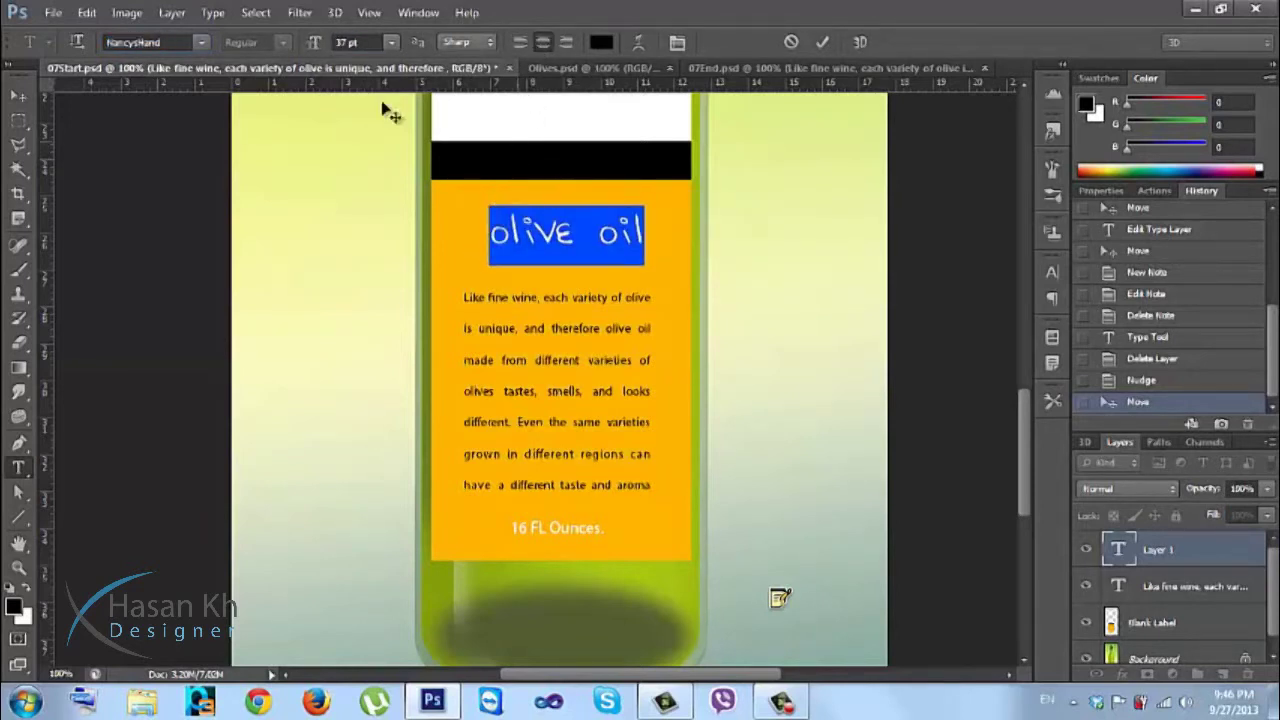
# Browse through the fonts for the "olive oil" text and set it to News Gothic MT in the Bold style.
pyautogui.click(185, 42)
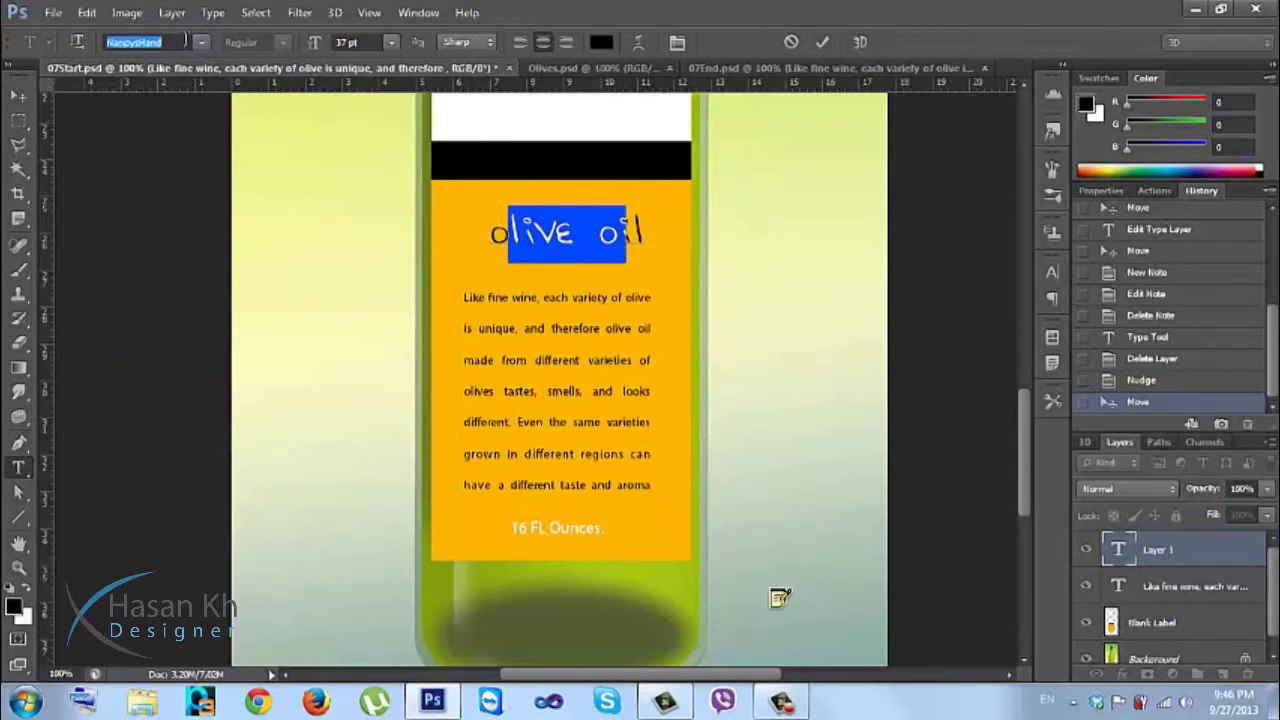
pyautogui.press('Down')
pyautogui.press('Down')
pyautogui.press('Down')
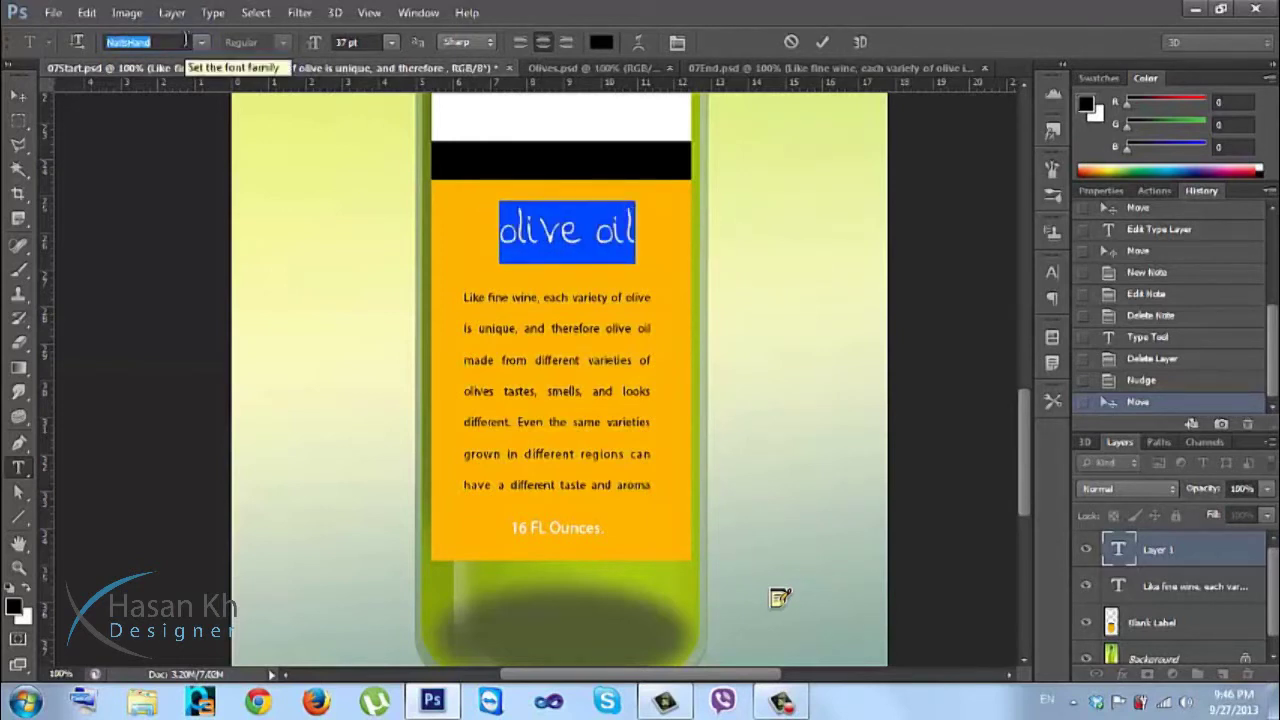
pyautogui.press('Down')
pyautogui.press('Down')
pyautogui.press('Down')
pyautogui.press('Down')
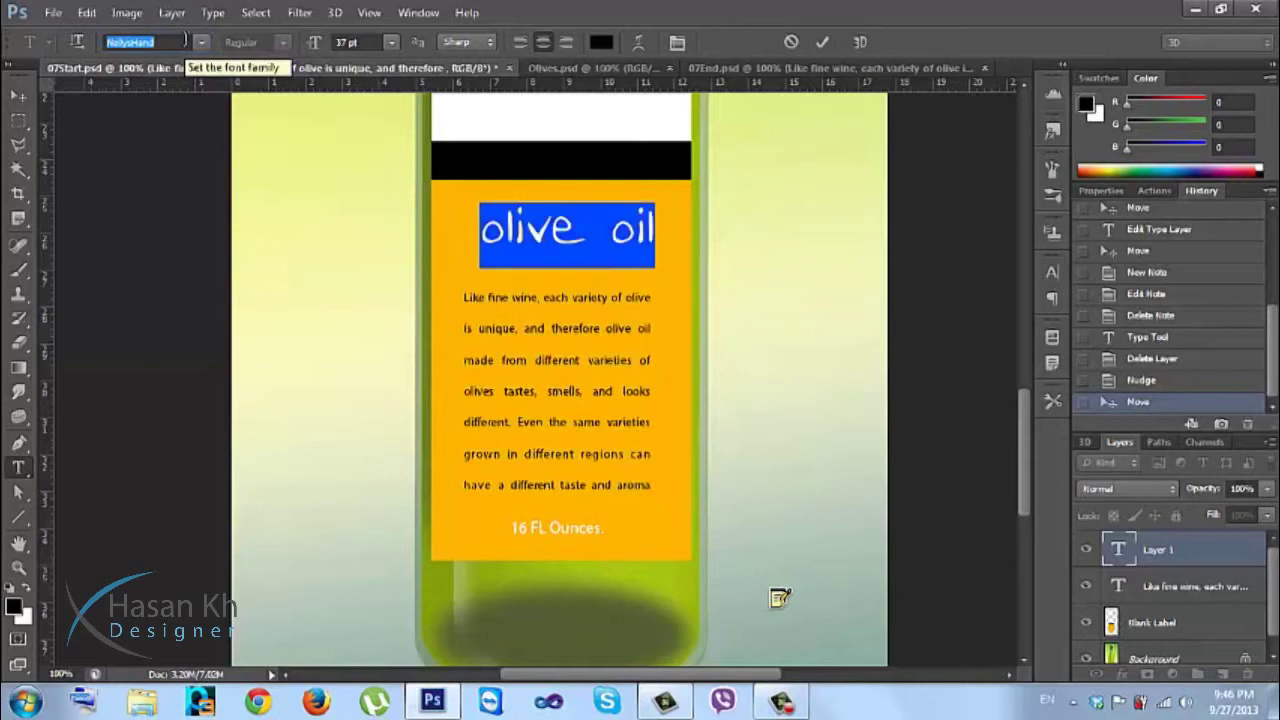
pyautogui.press('Down')
pyautogui.press('Down')
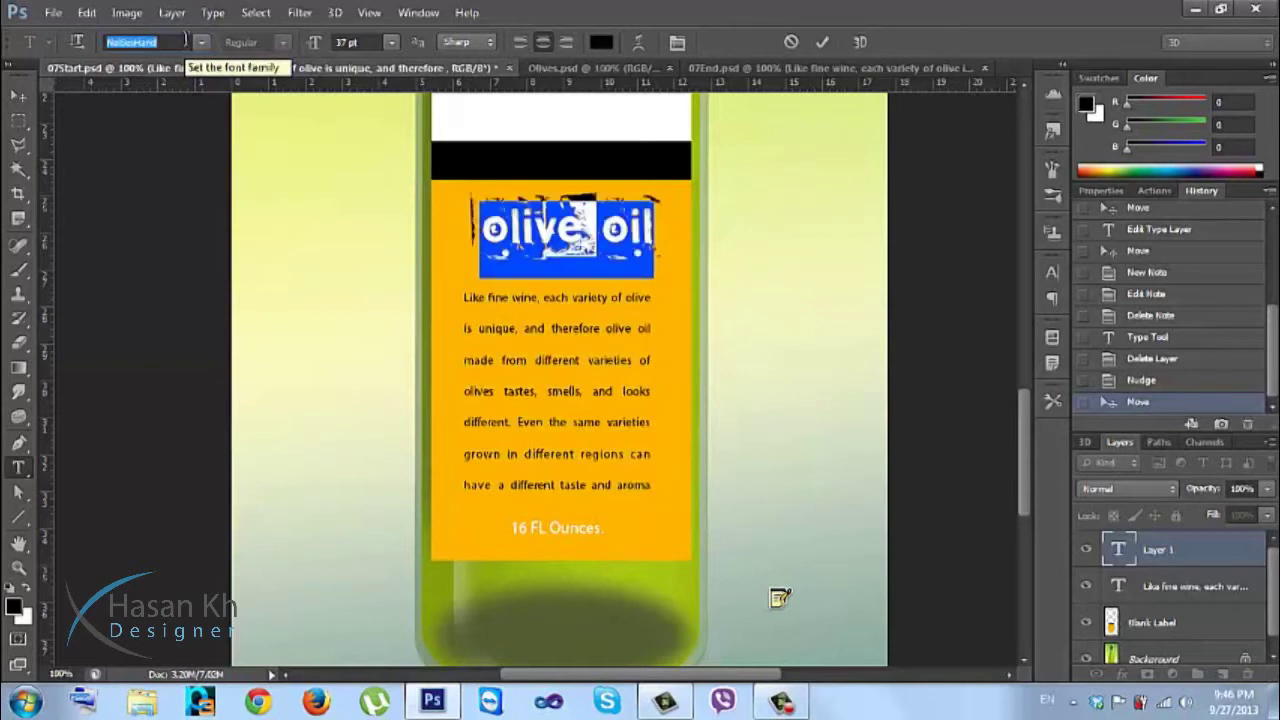
pyautogui.press('Down')
pyautogui.press('Down')
pyautogui.press('Down')
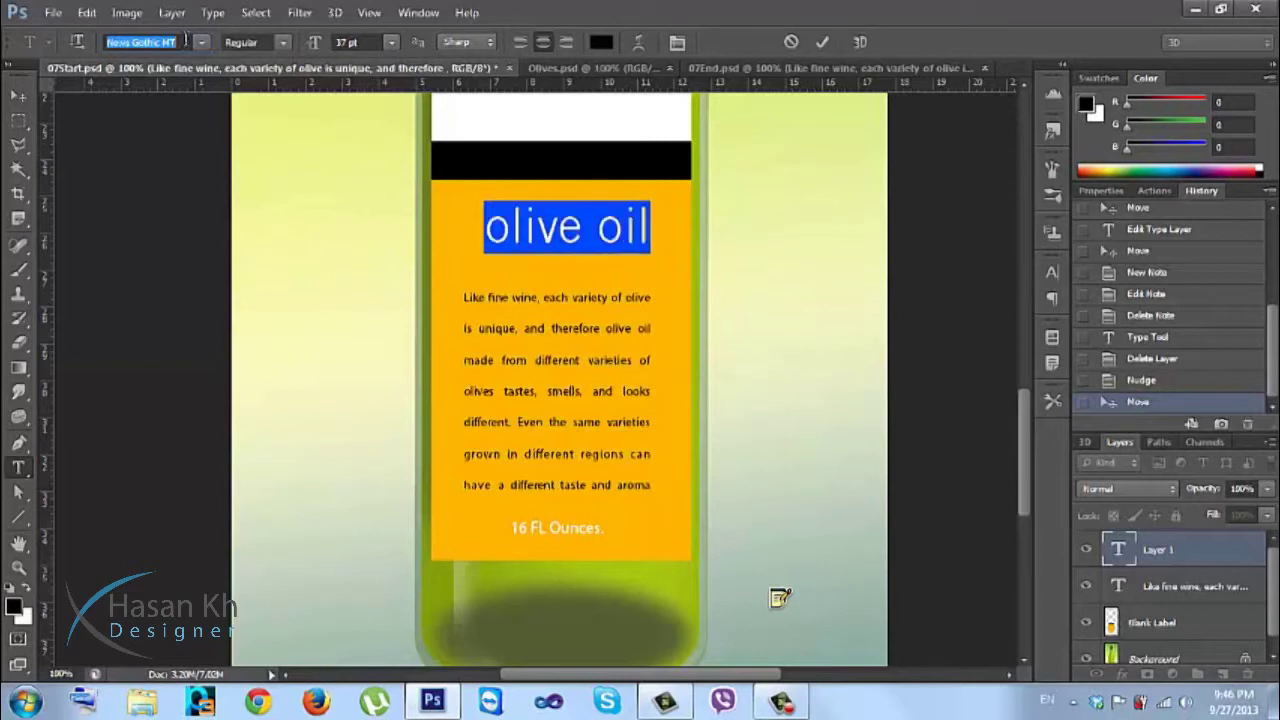
pyautogui.click(283, 42)
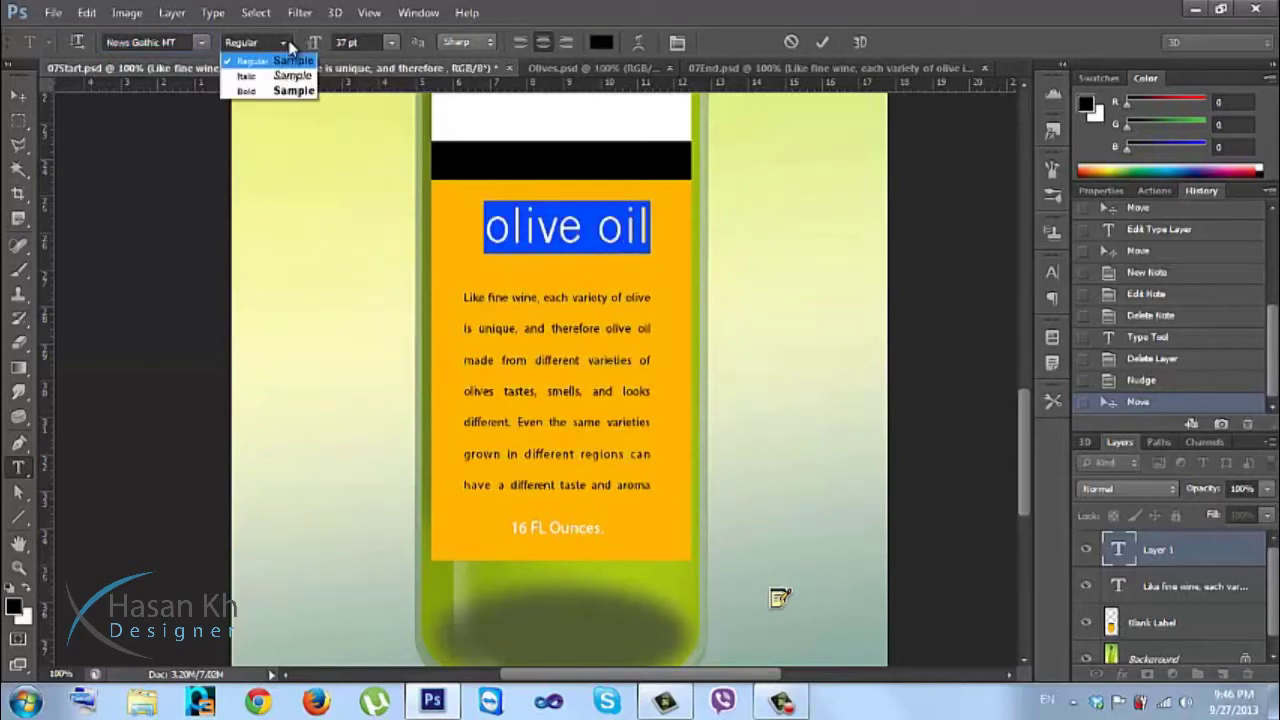
pyautogui.click(285, 91)
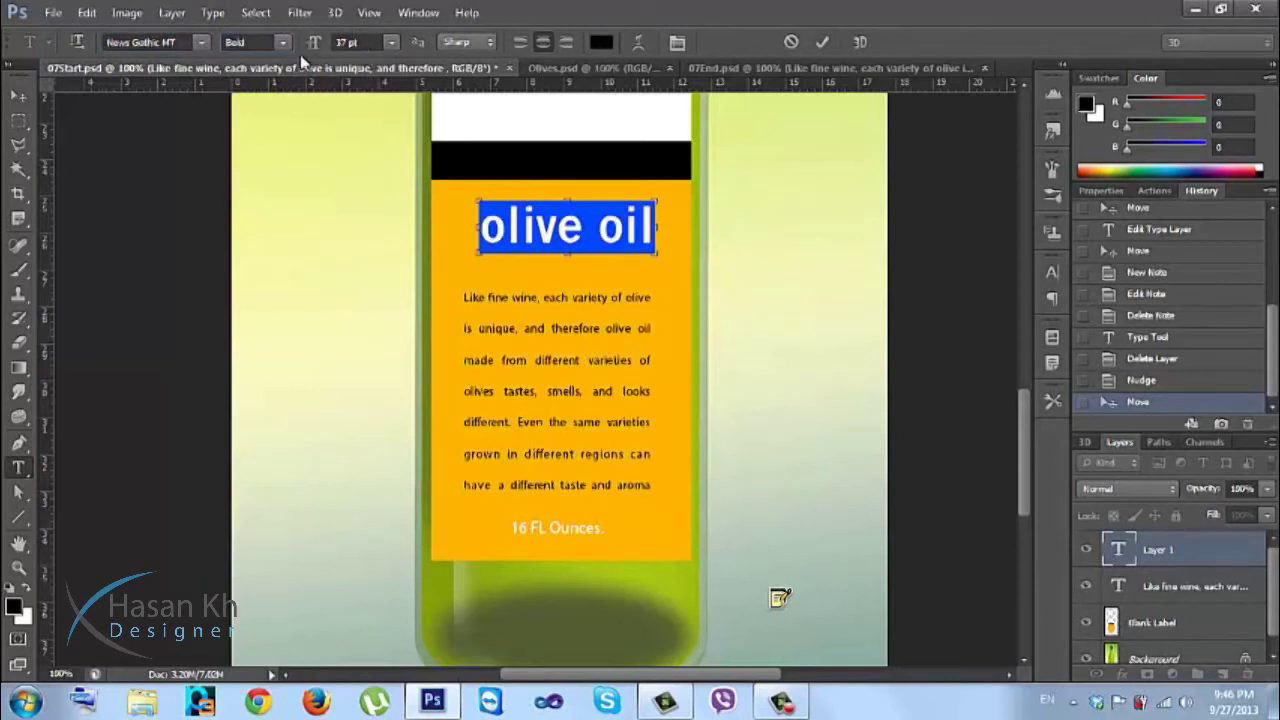
# Set the "olive oil" title's font size to 38 pt and commit the text.
pyautogui.hotkey('ctrl', '-')
pyautogui.hotkey('ctrl', '-')
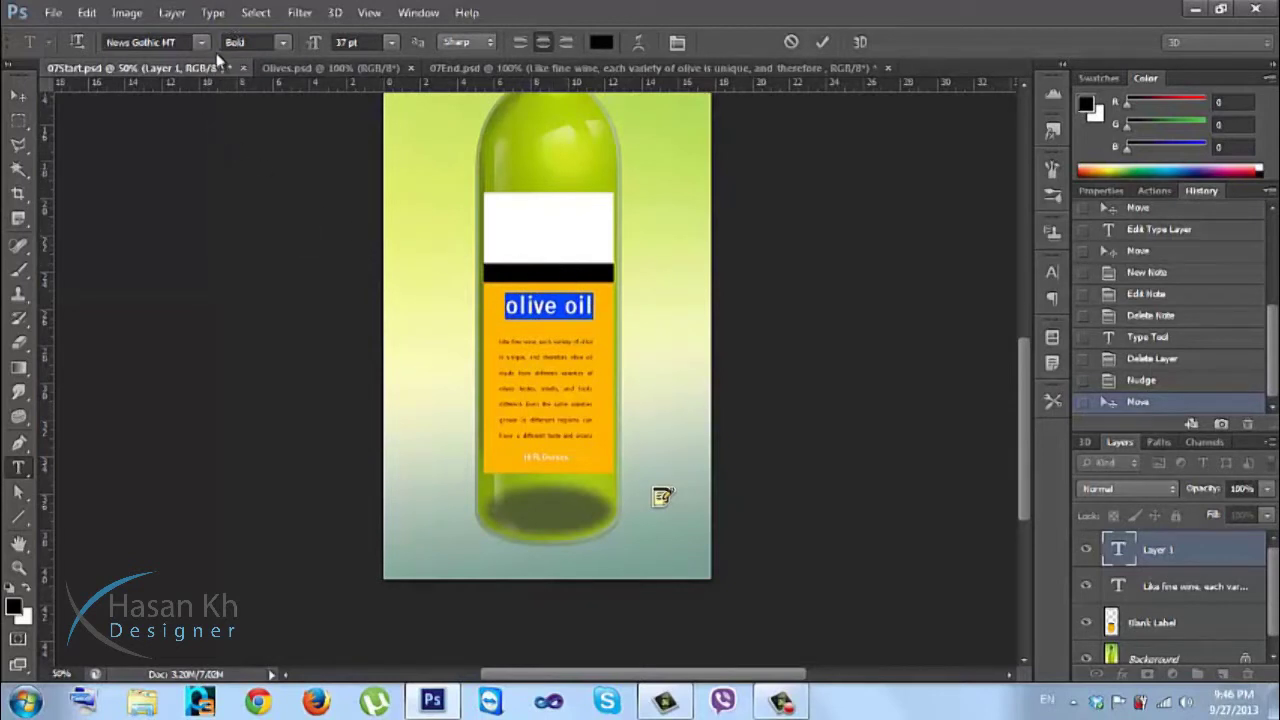
pyautogui.click(340, 42)
pyautogui.press('Up')
pyautogui.press('Up')
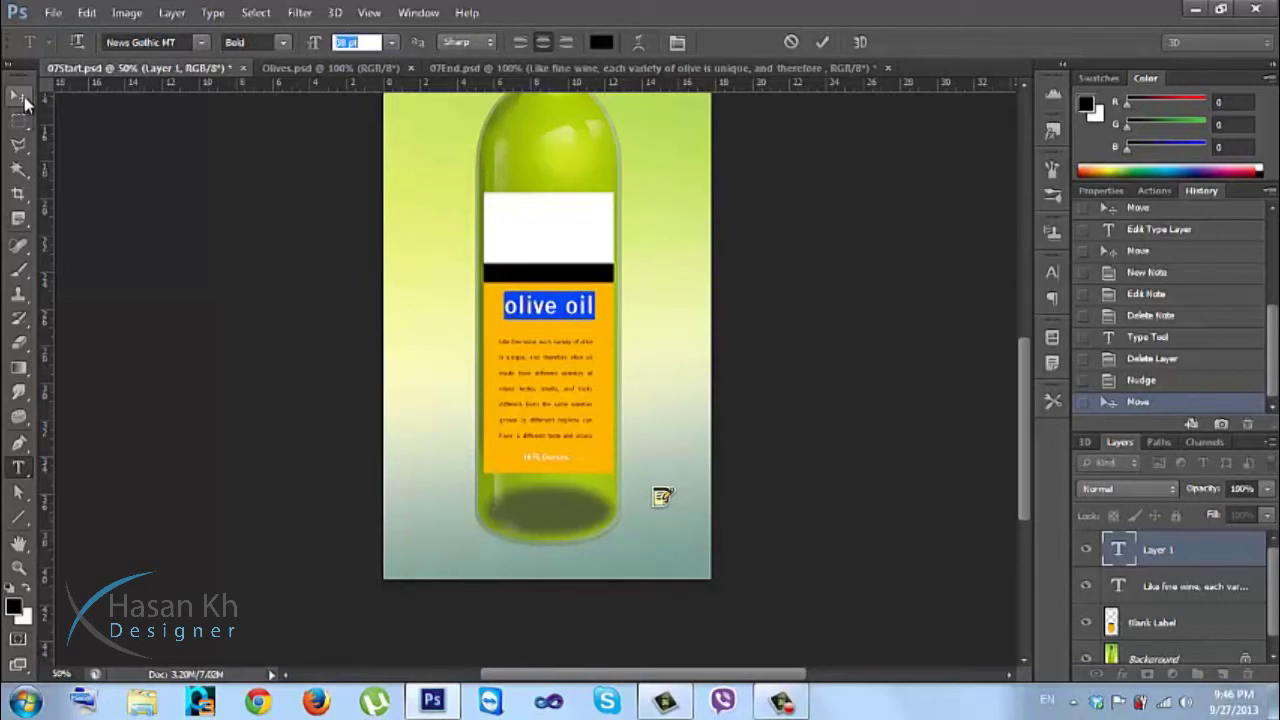
pyautogui.click(18, 95)
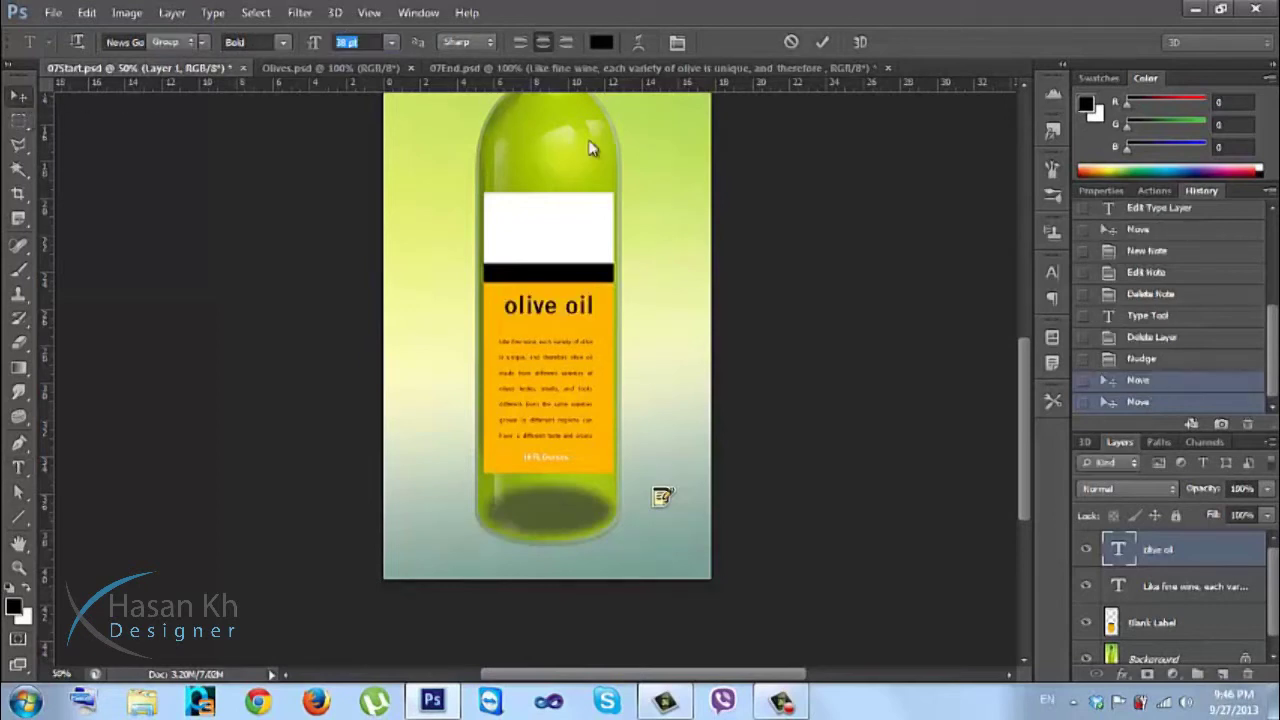
# Nudge the paragraph text layer slightly right and up beneath the "olive oil" title.
pyautogui.click(1127, 590)
pyautogui.press('Right')
pyautogui.press('Up')
pyautogui.press('Up')
pyautogui.press('Up')
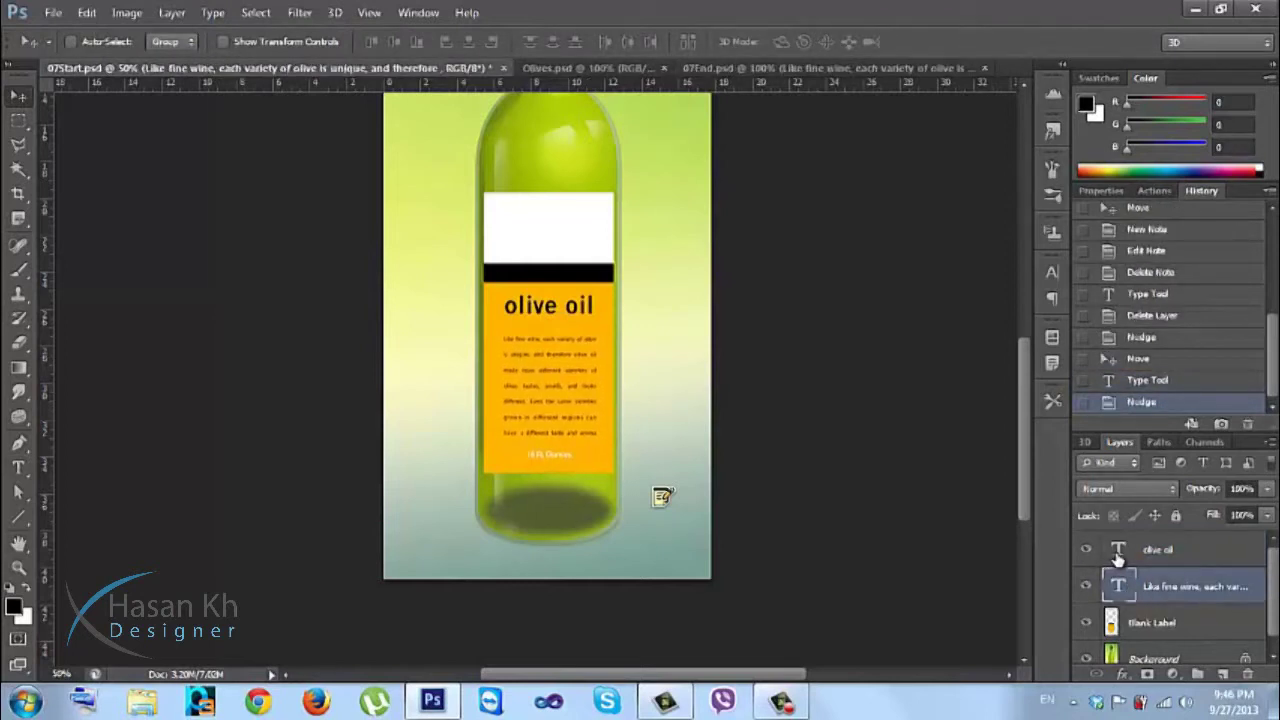
# Change the "olive oil" title's text colour to white (ffffff).
pyautogui.click(1120, 553)
pyautogui.press('t')
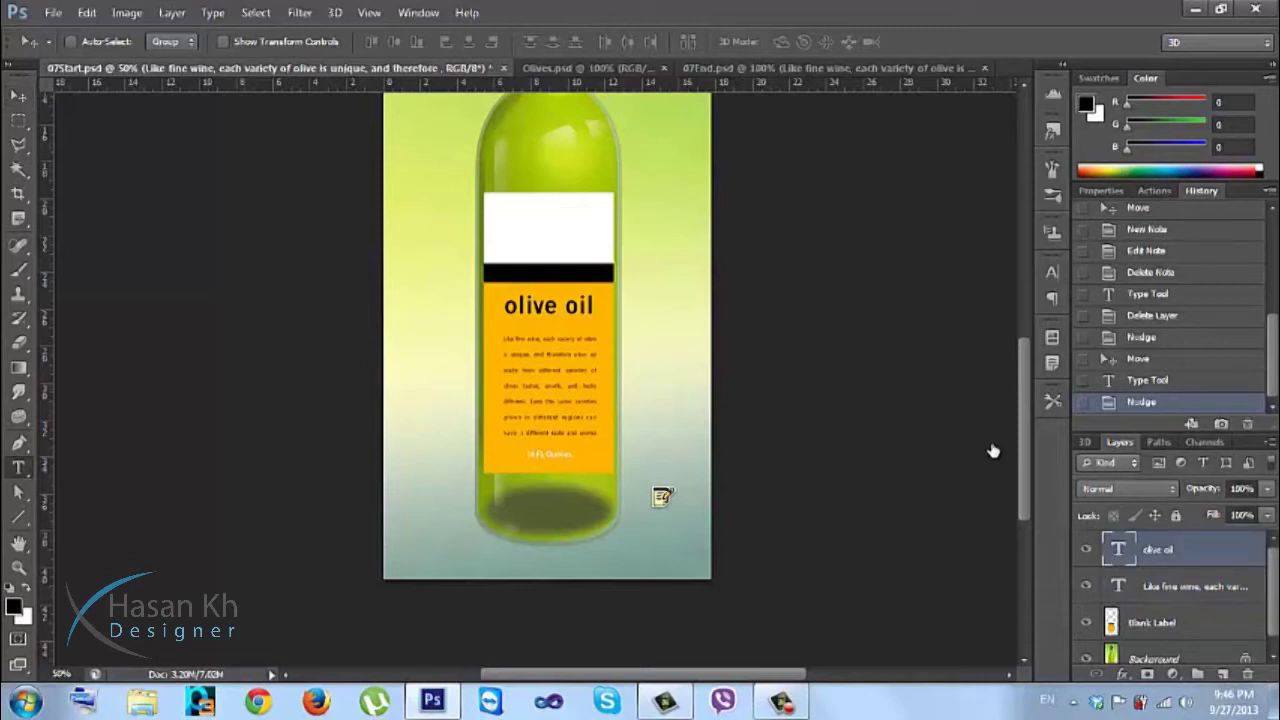
pyautogui.doubleClick(1120, 549)
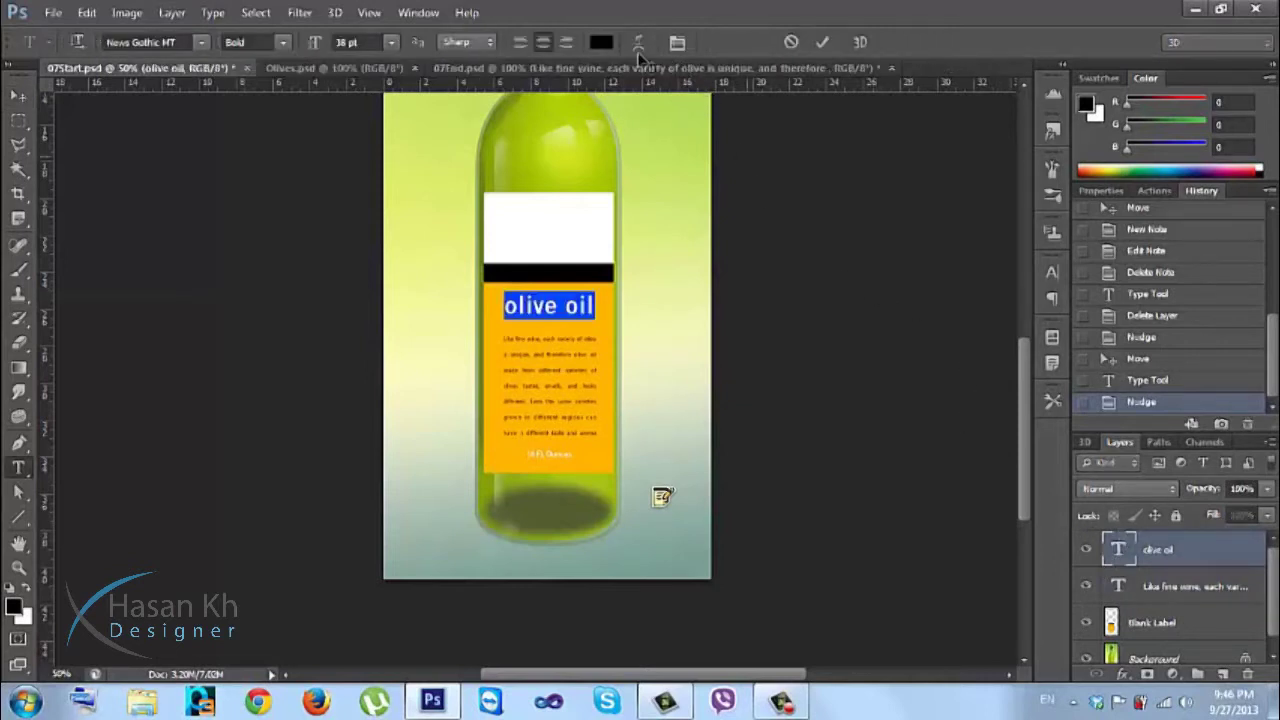
pyautogui.click(601, 42)
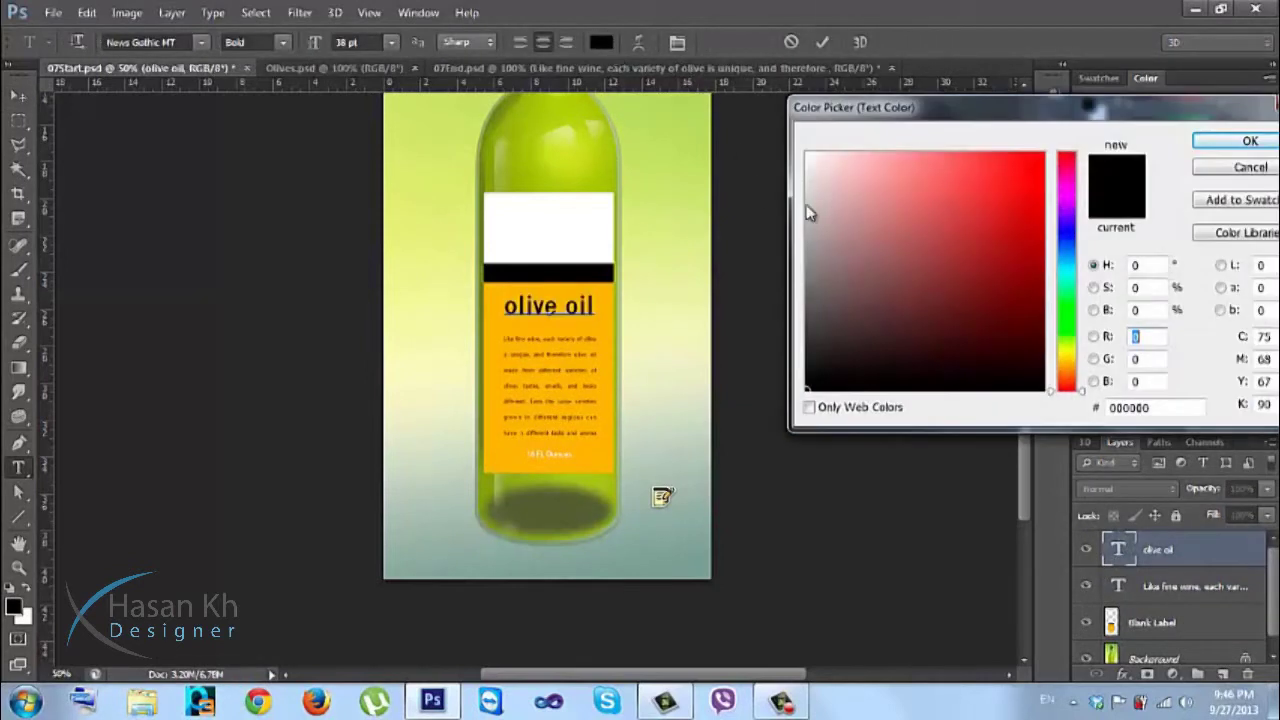
pyautogui.click(576, 232)
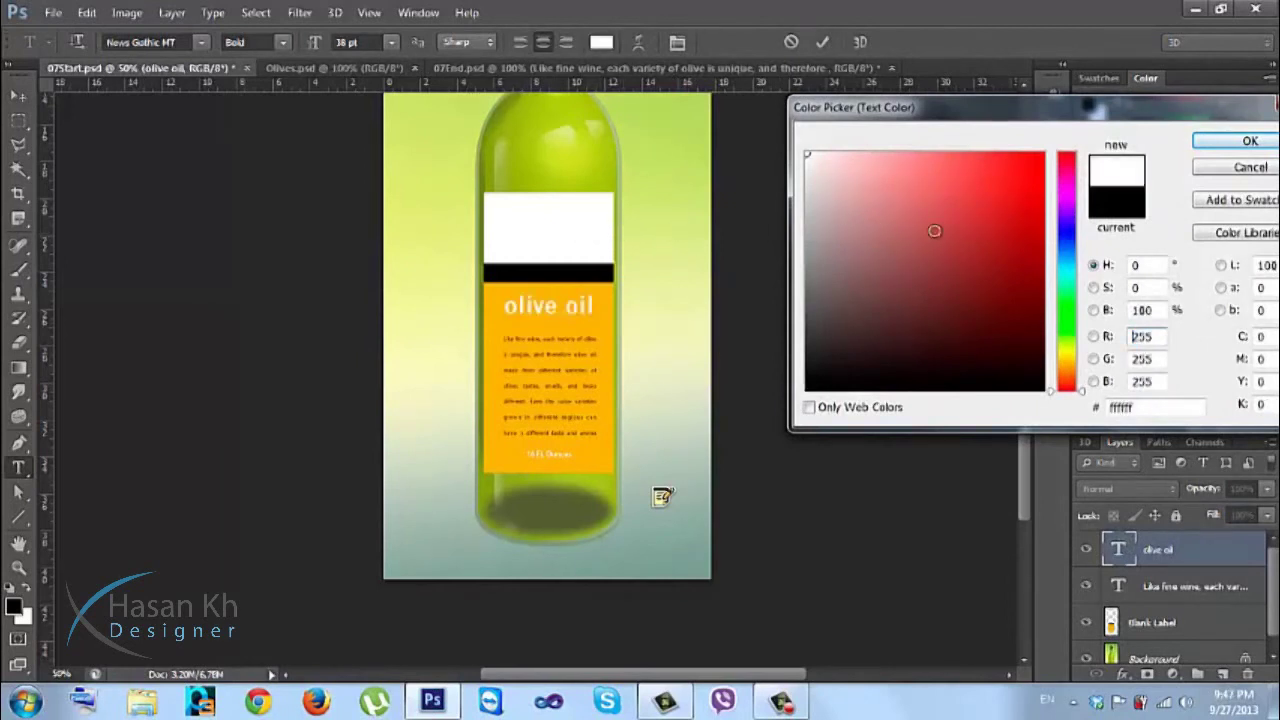
pyautogui.click(1203, 143)
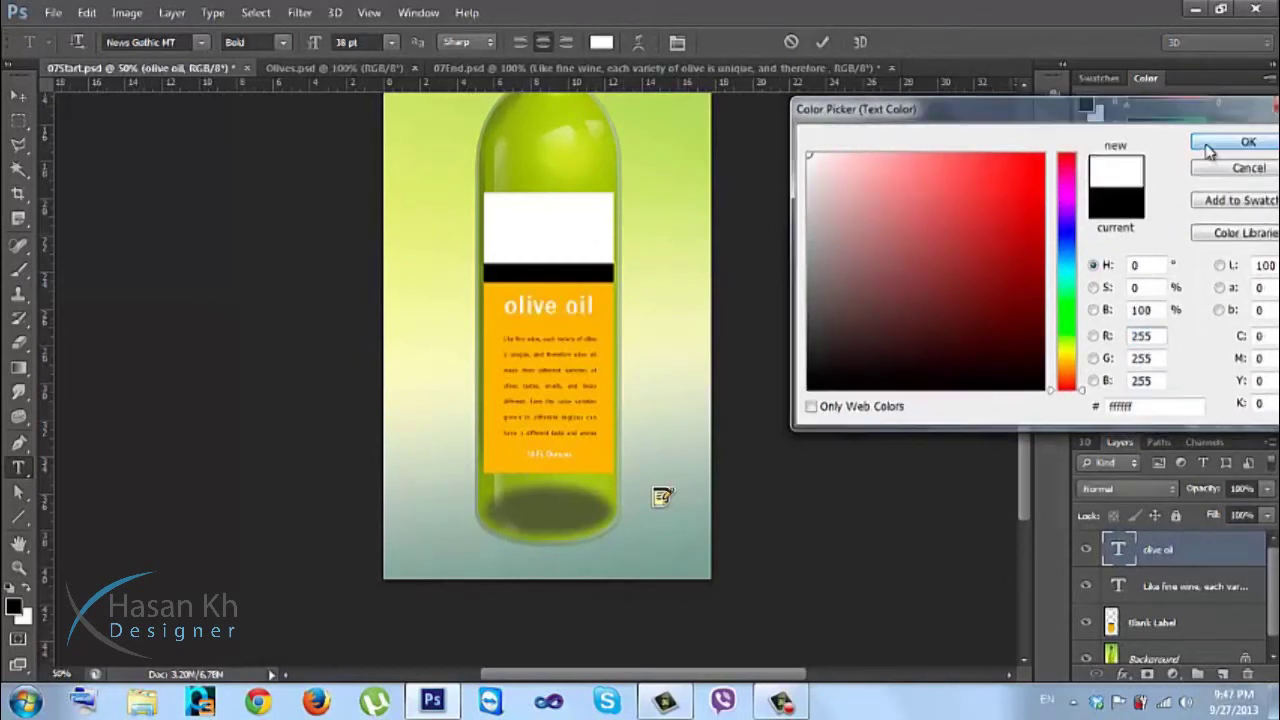
# Warp the "olive oil" title with the horizontal Arc Lower style at +50% bend.
pyautogui.click(634, 43)
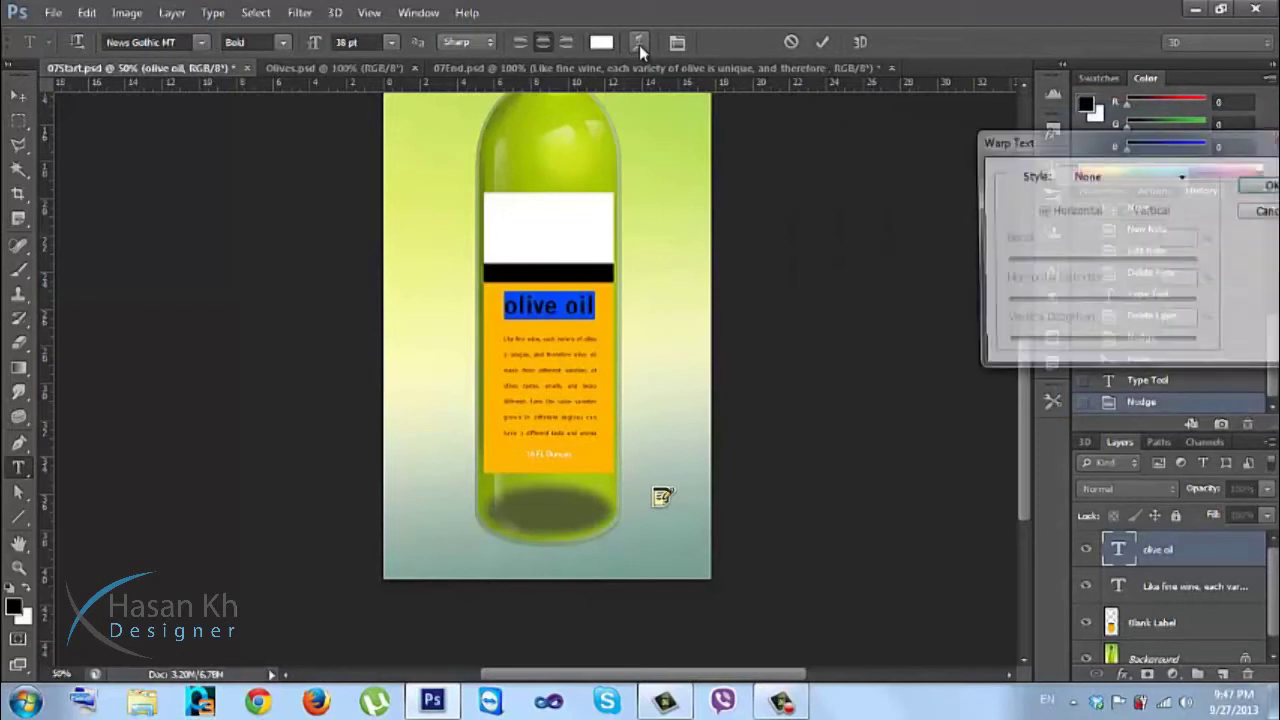
pyautogui.click(1118, 177)
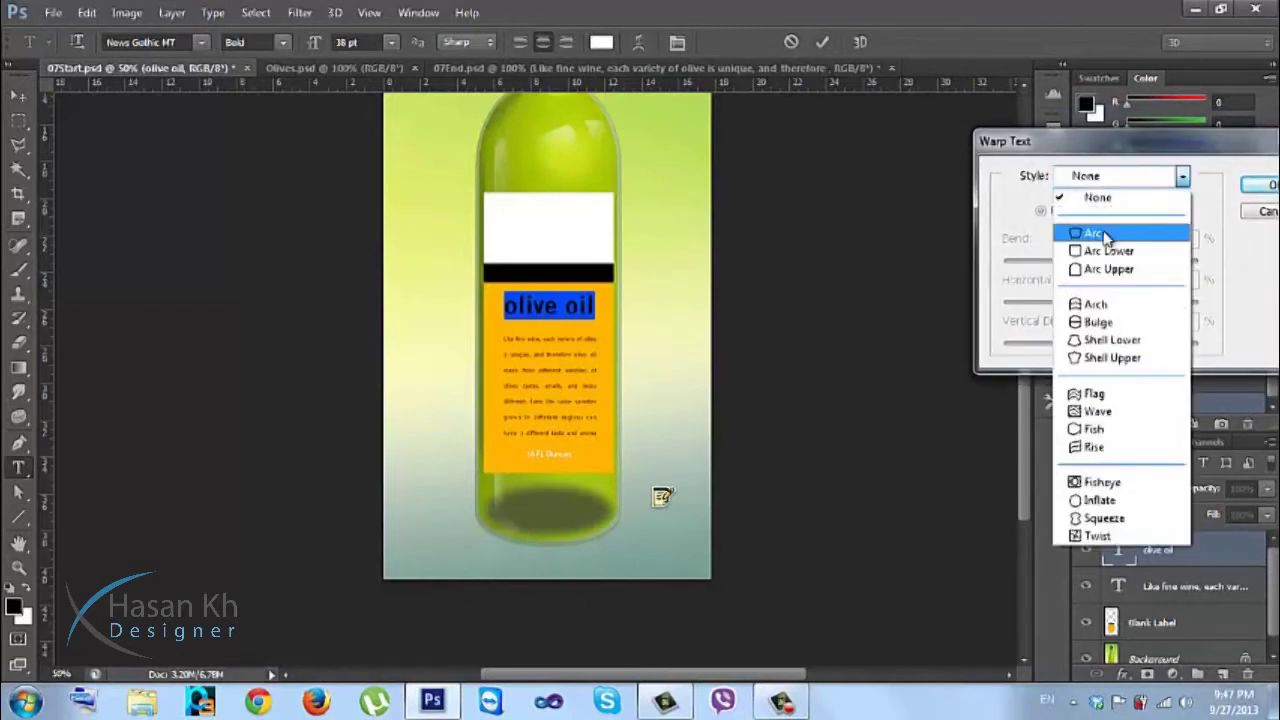
pyautogui.click(1108, 233)
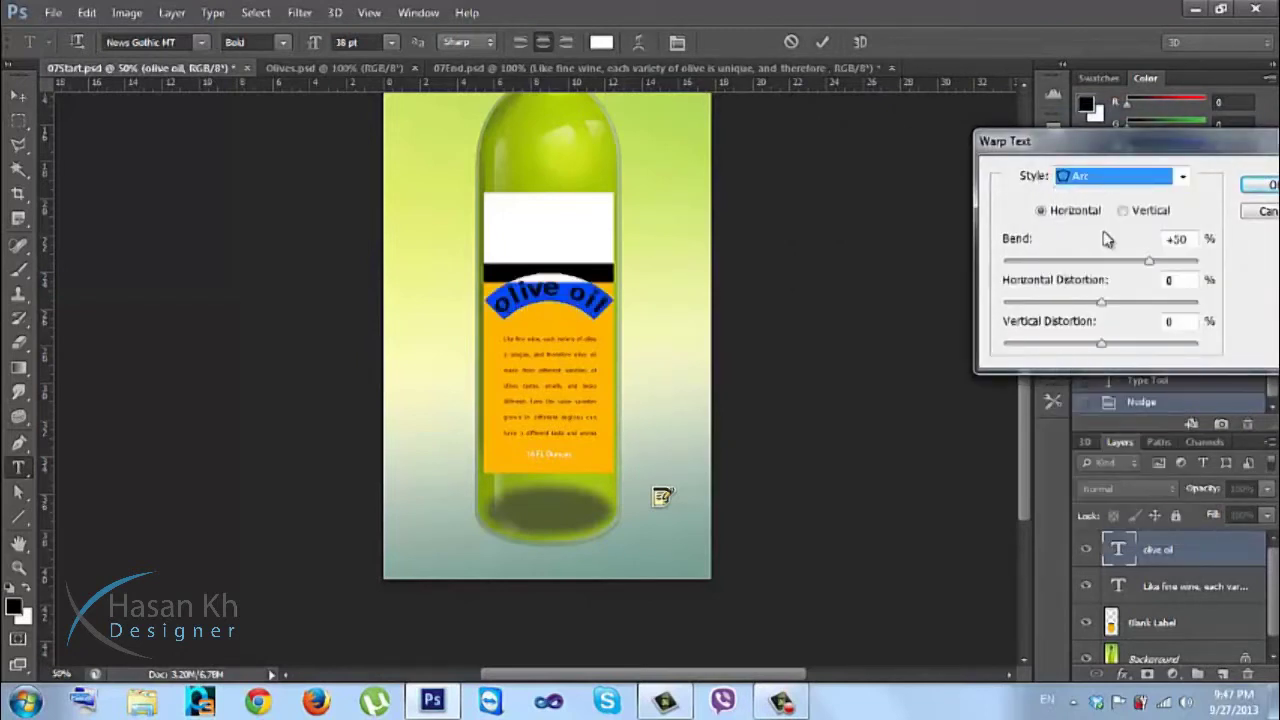
pyautogui.press('Down')
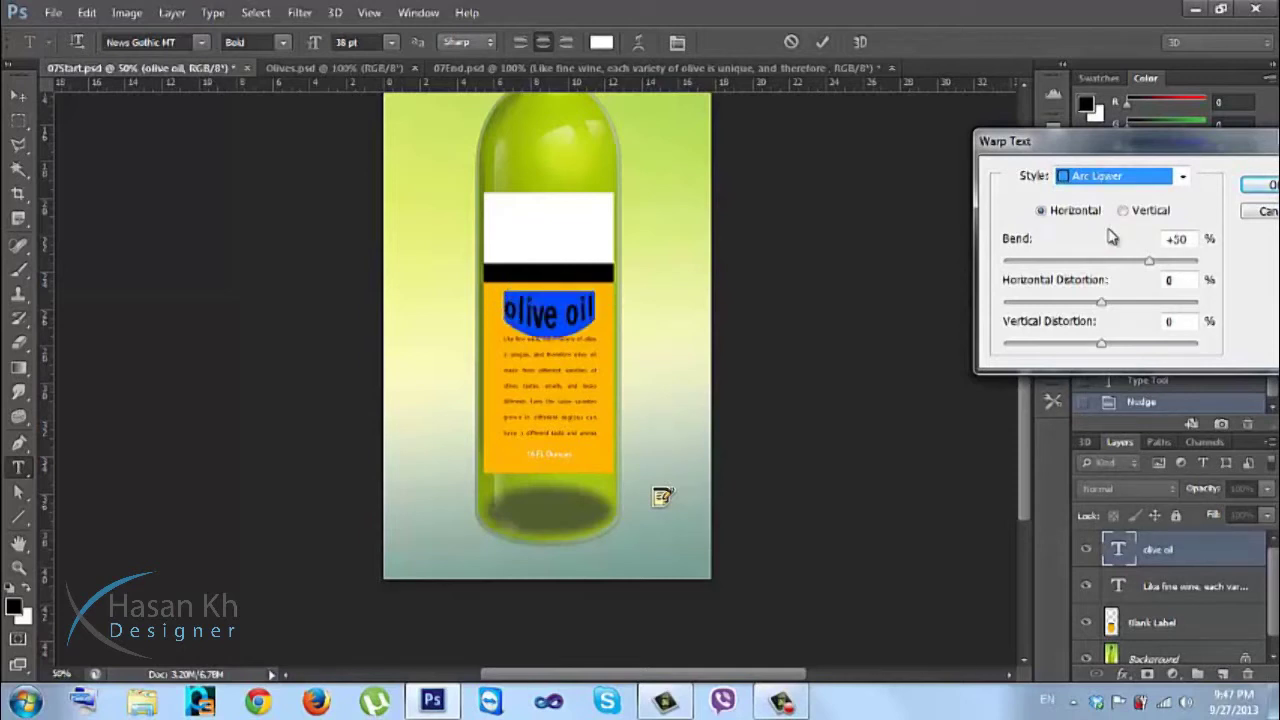
pyautogui.click(1262, 185)
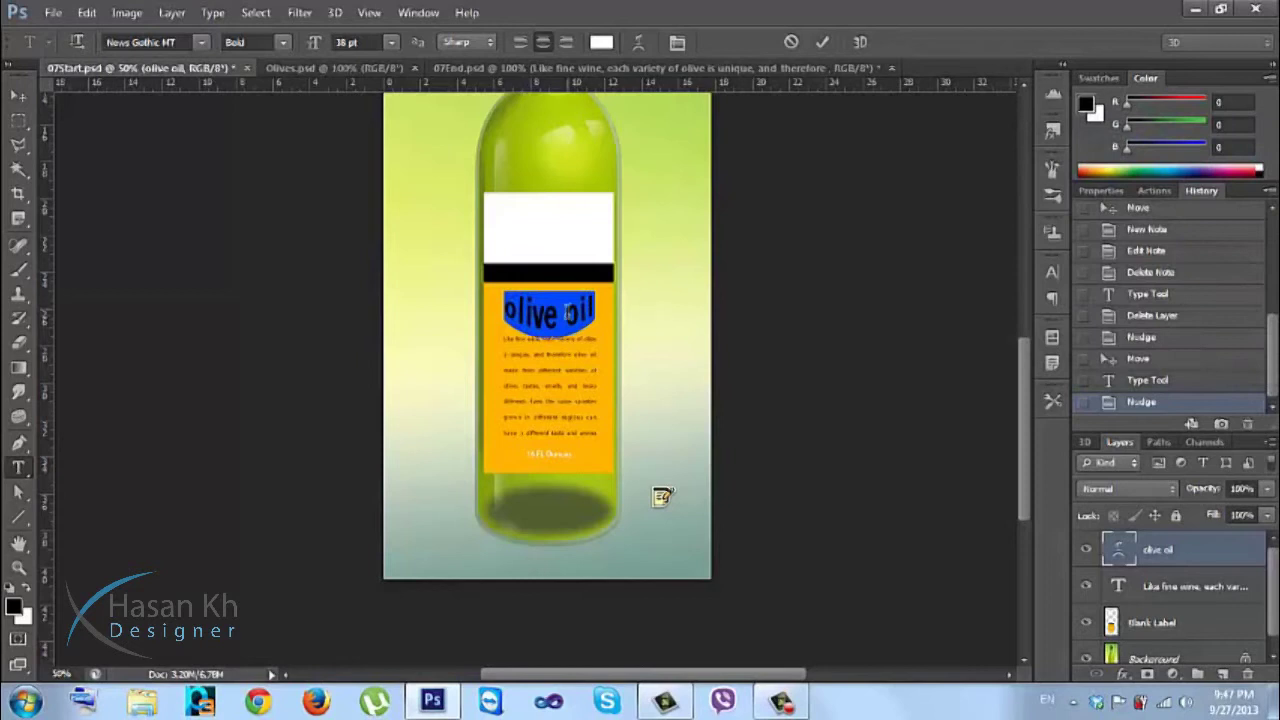
# Commit the warped "olive oil" text and nudge its layer slightly upward on the orange label.
pyautogui.moveTo(565, 312); pyautogui.dragTo(596, 310)
pyautogui.hotkey('ctrl', 'a')
pyautogui.hotkey('ctrl', 'h')
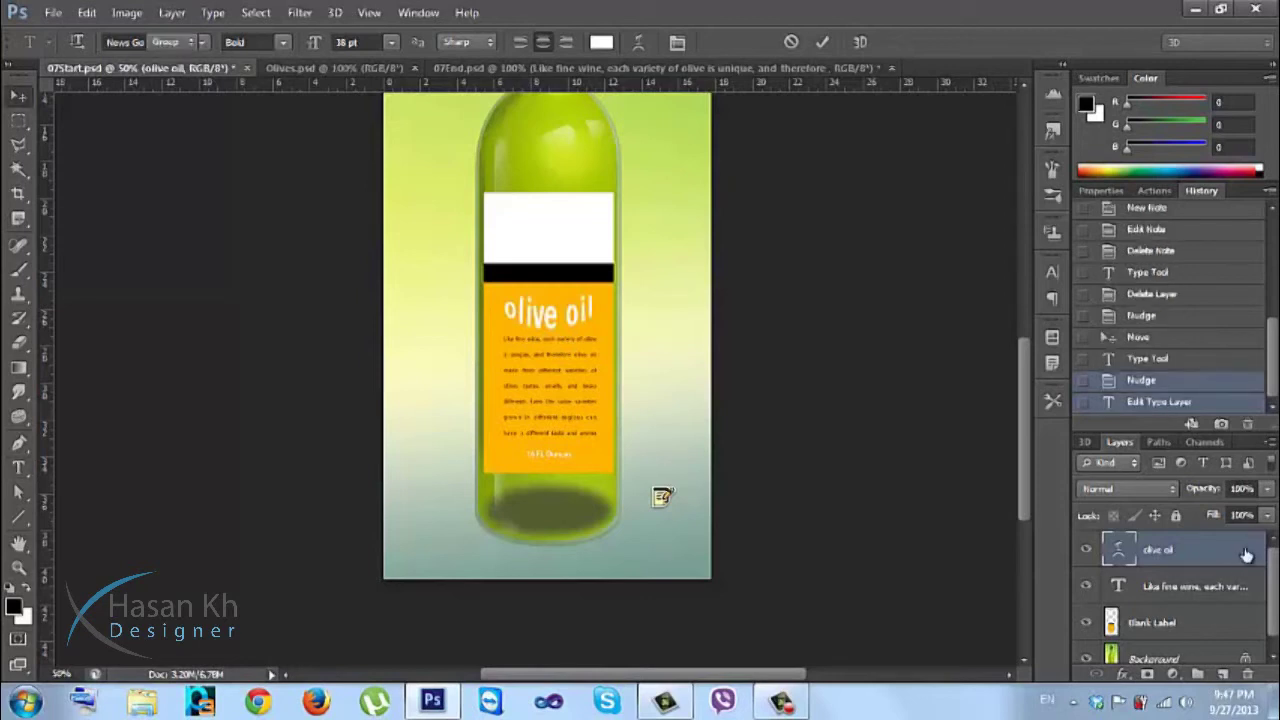
pyautogui.hotkey('ctrl', 'Up')
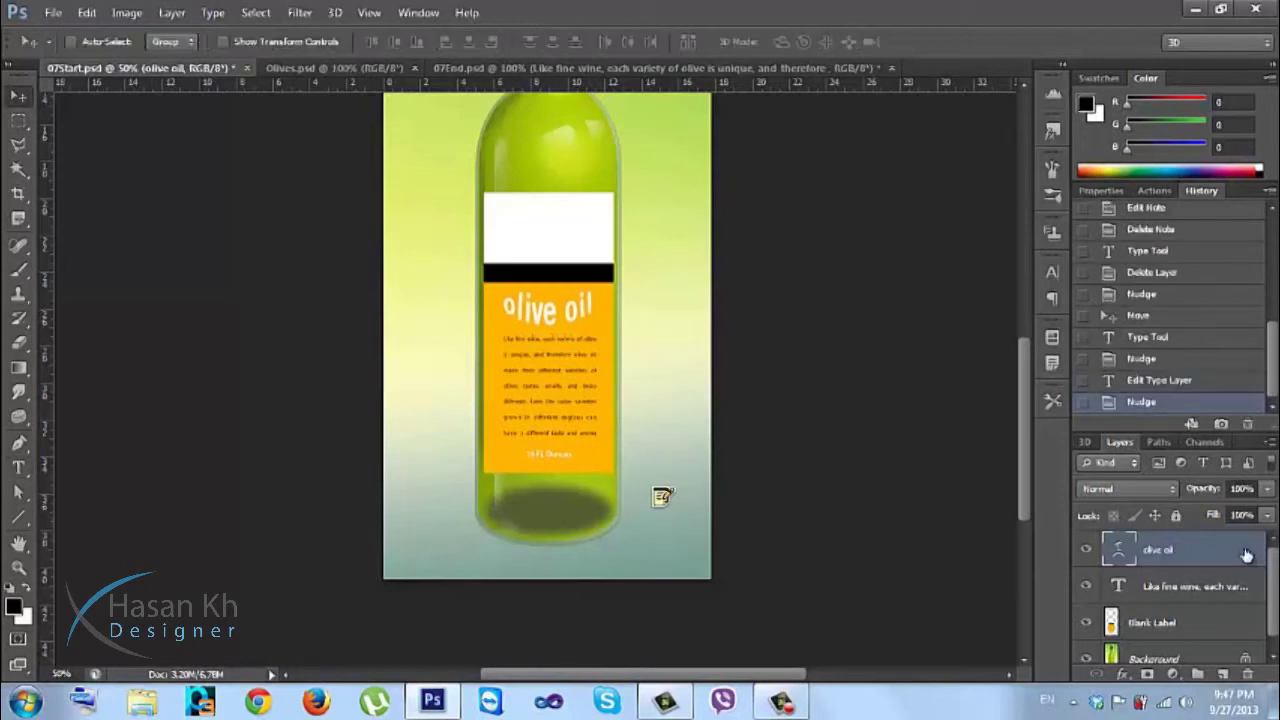
# Add a drop shadow to the "olive oil" layer, increase the shadow's size slightly and collapse the layer's effects list.
pyautogui.doubleClick(1235, 548)
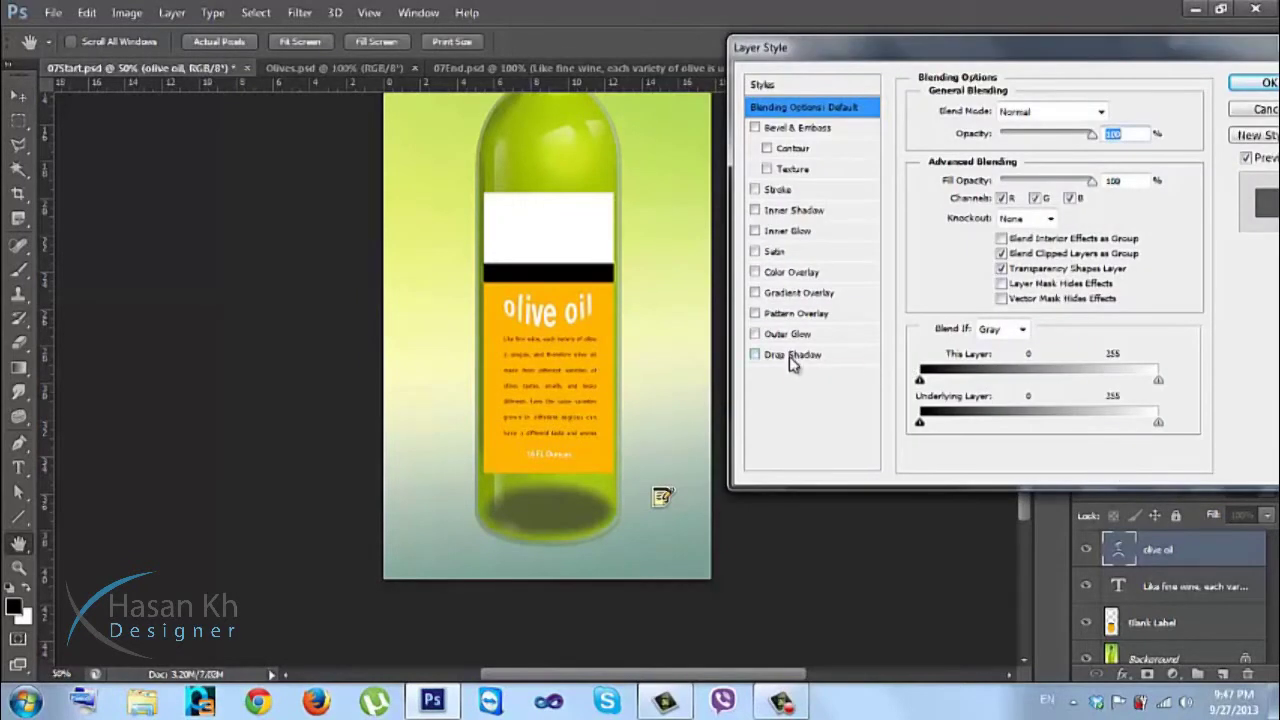
pyautogui.click(793, 356)
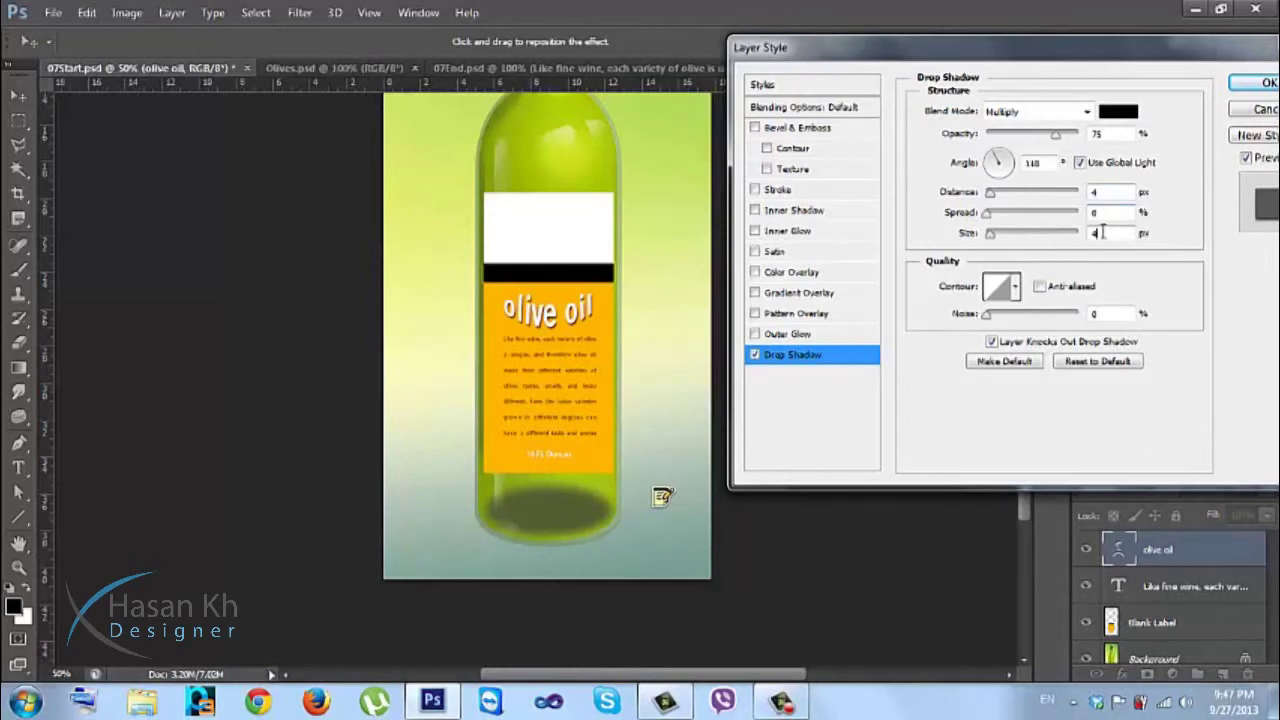
pyautogui.press('Up')
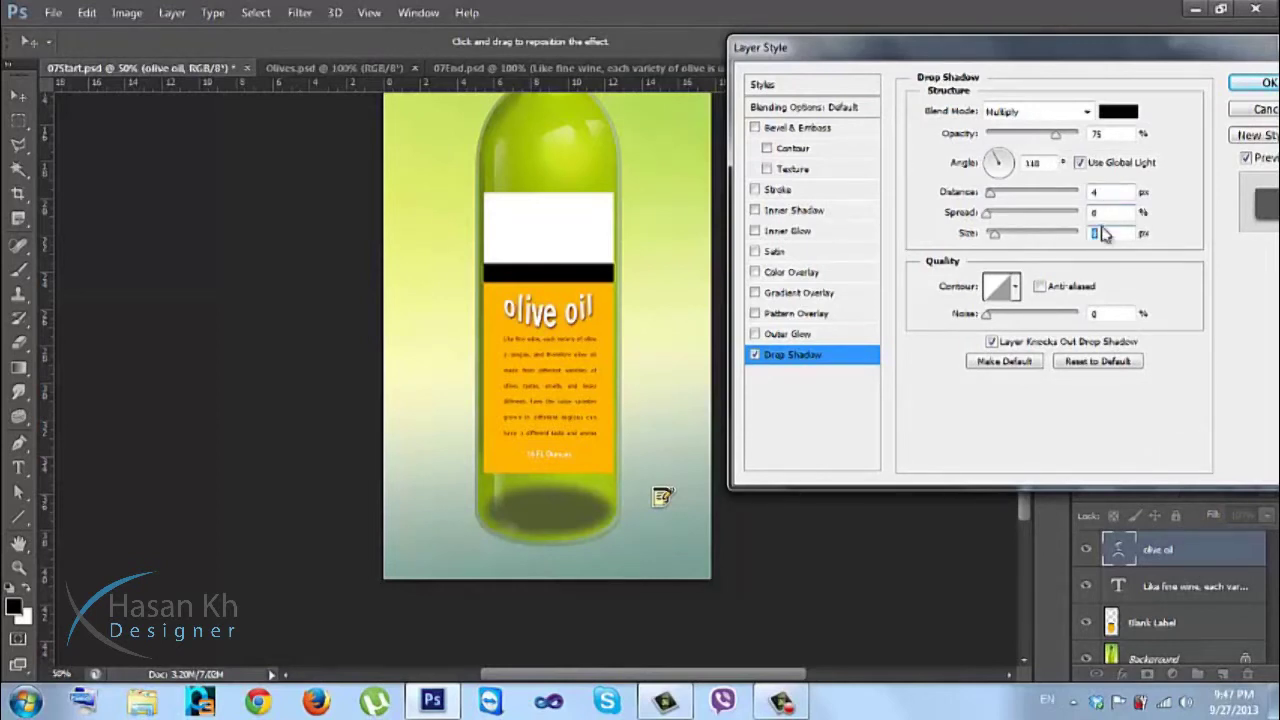
pyautogui.click(1245, 90)
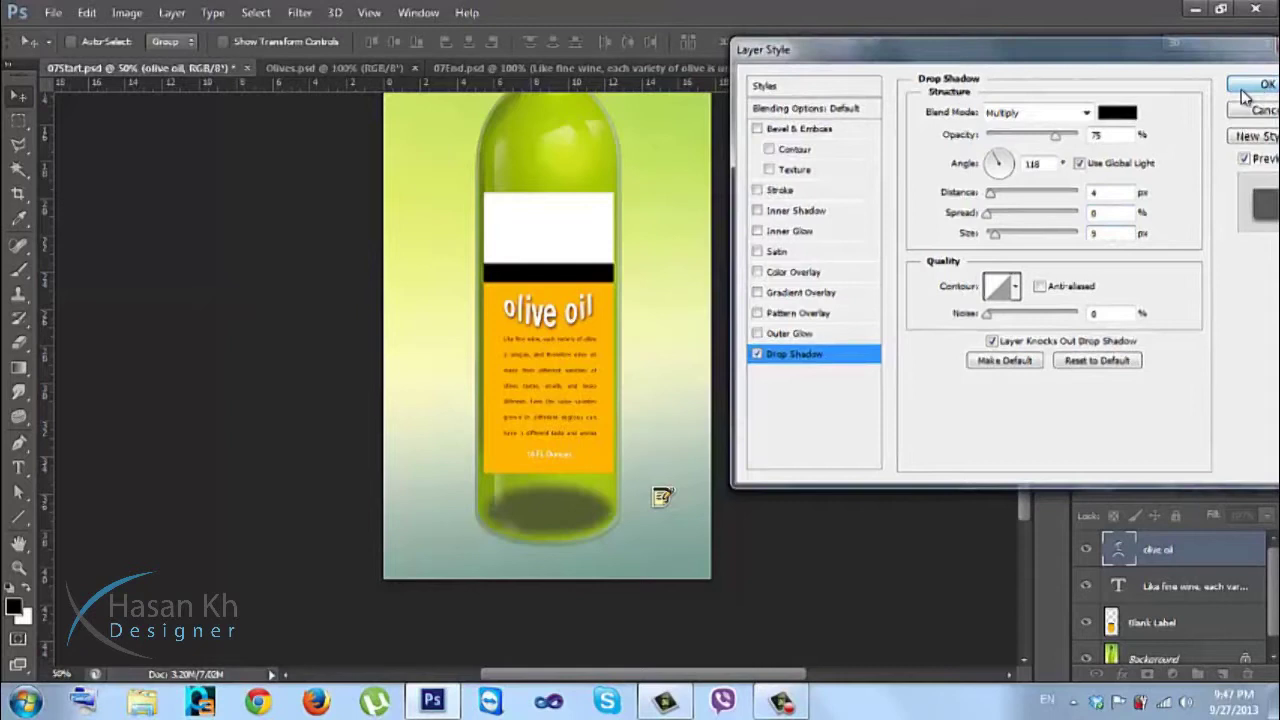
pyautogui.click(1258, 551)
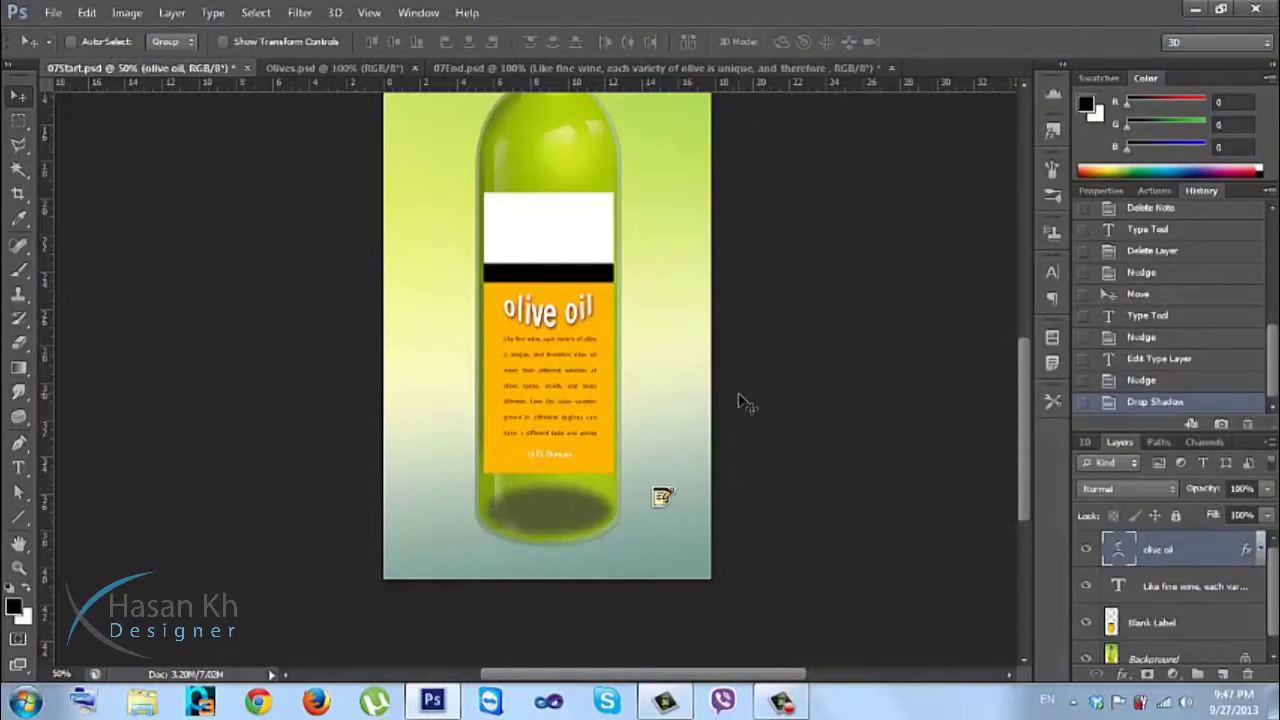
# Add a drop shadow to the paragraph text layer using the default shadow settings.
pyautogui.doubleClick(1256, 588)
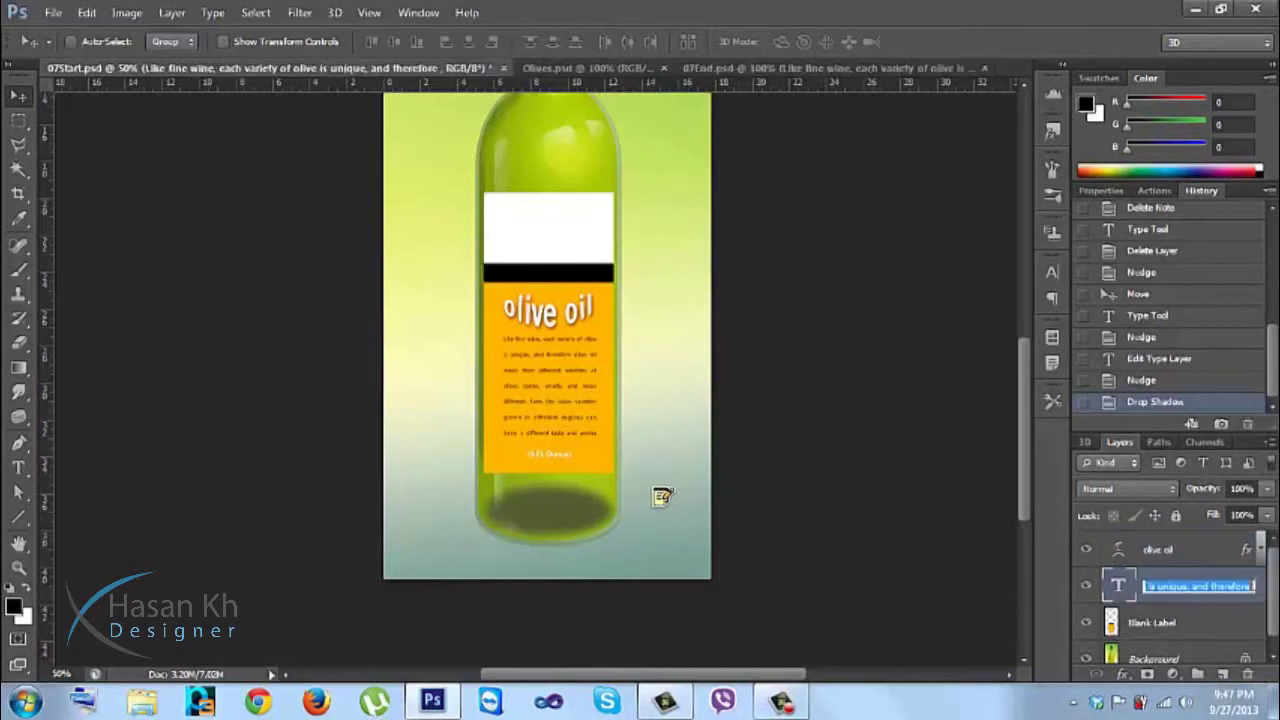
pyautogui.press('Return')
pyautogui.doubleClick(1260, 588)
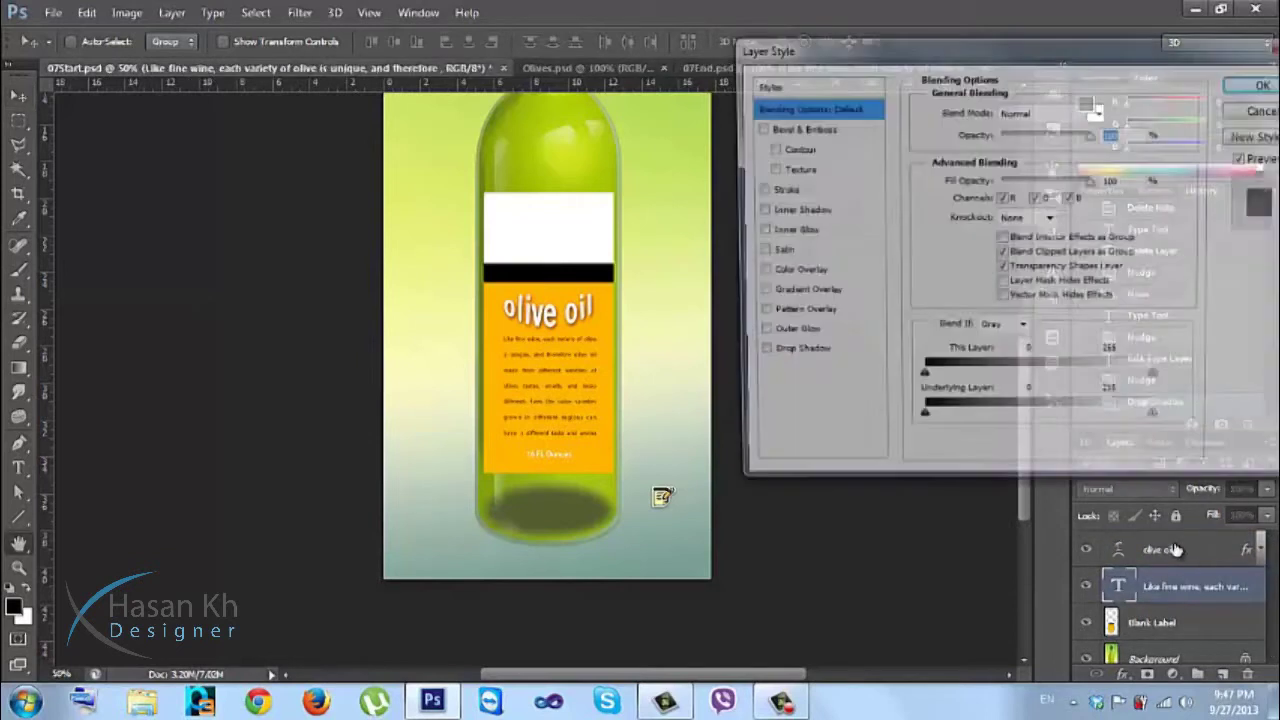
pyautogui.click(814, 358)
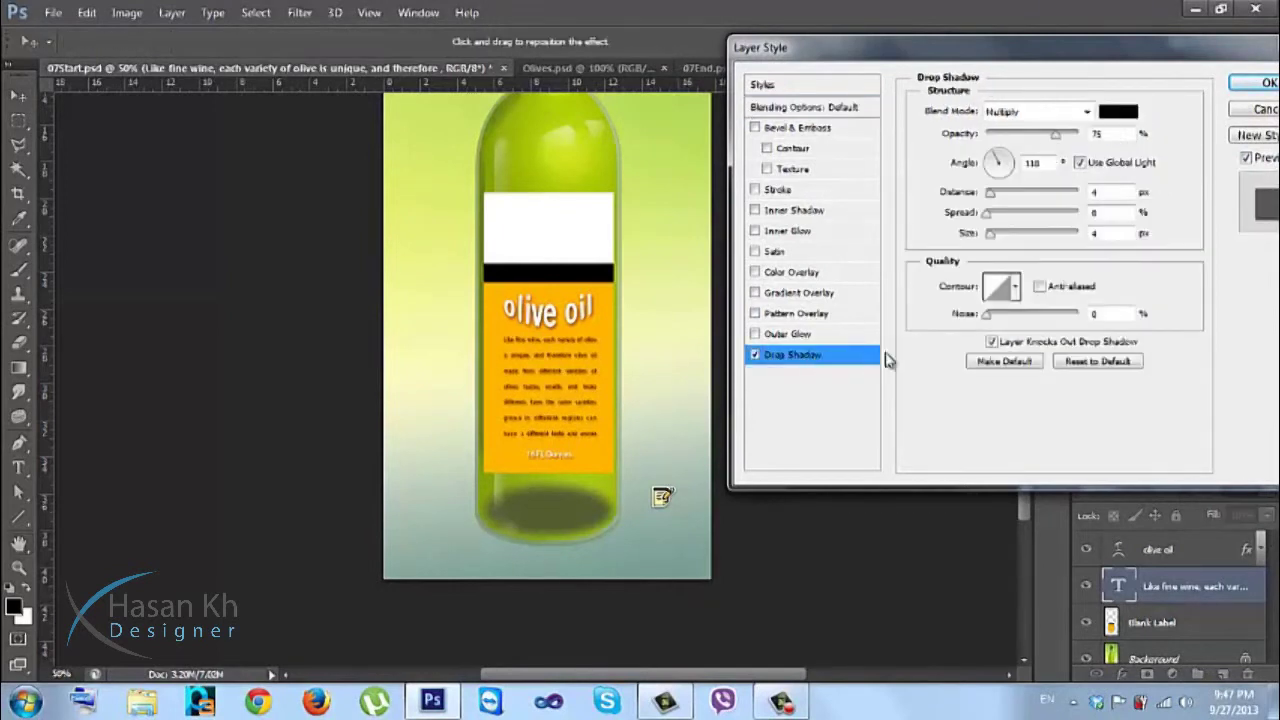
pyautogui.hotkey('ctrl', '+')
pyautogui.hotkey('ctrl', '+')
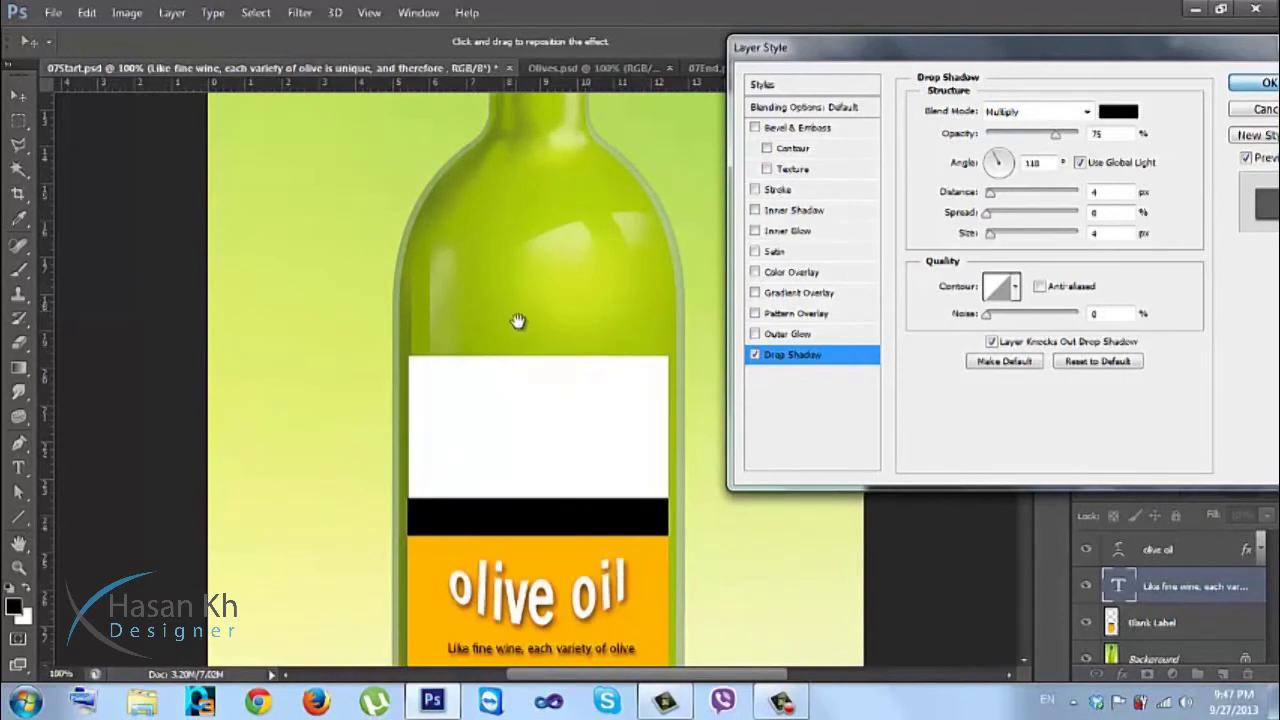
pyautogui.press('space')
pyautogui.press('Return')
pyautogui.moveTo(534, 286); pyautogui.dragTo(564, 138)
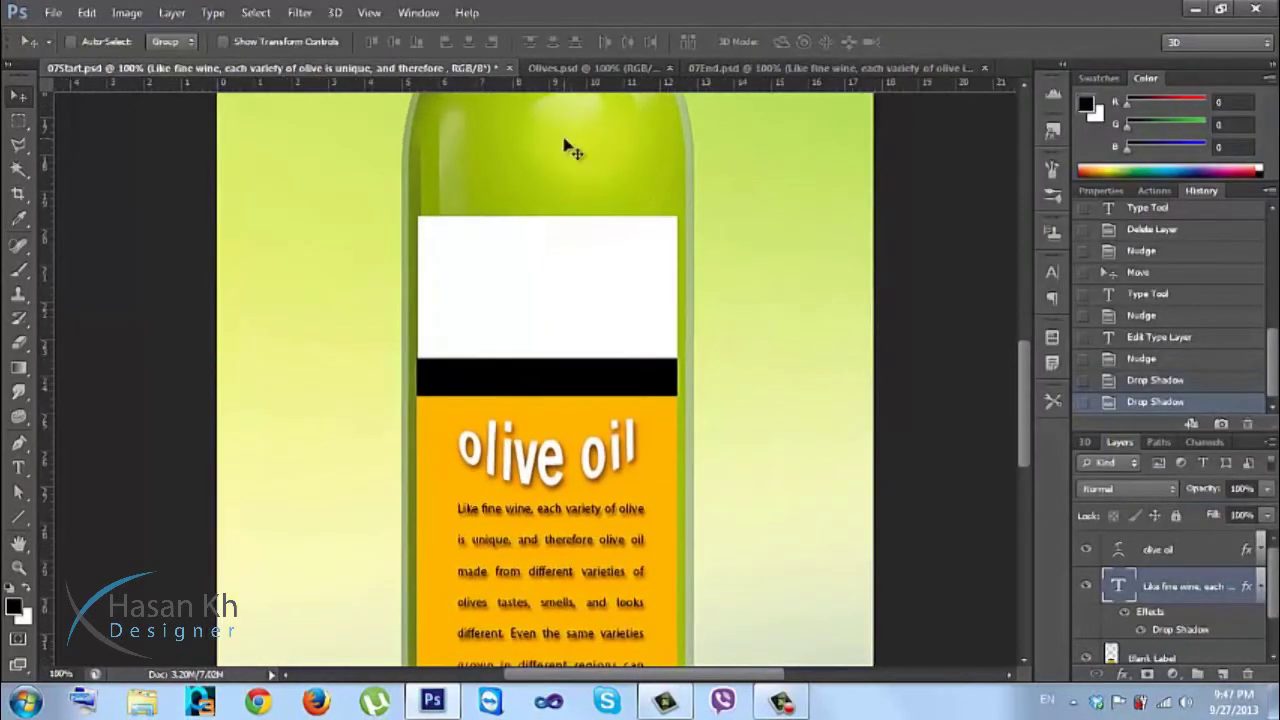
# Try lowering the opacity of the paragraph's drop shadow almost to zero.
pyautogui.click(18, 567)
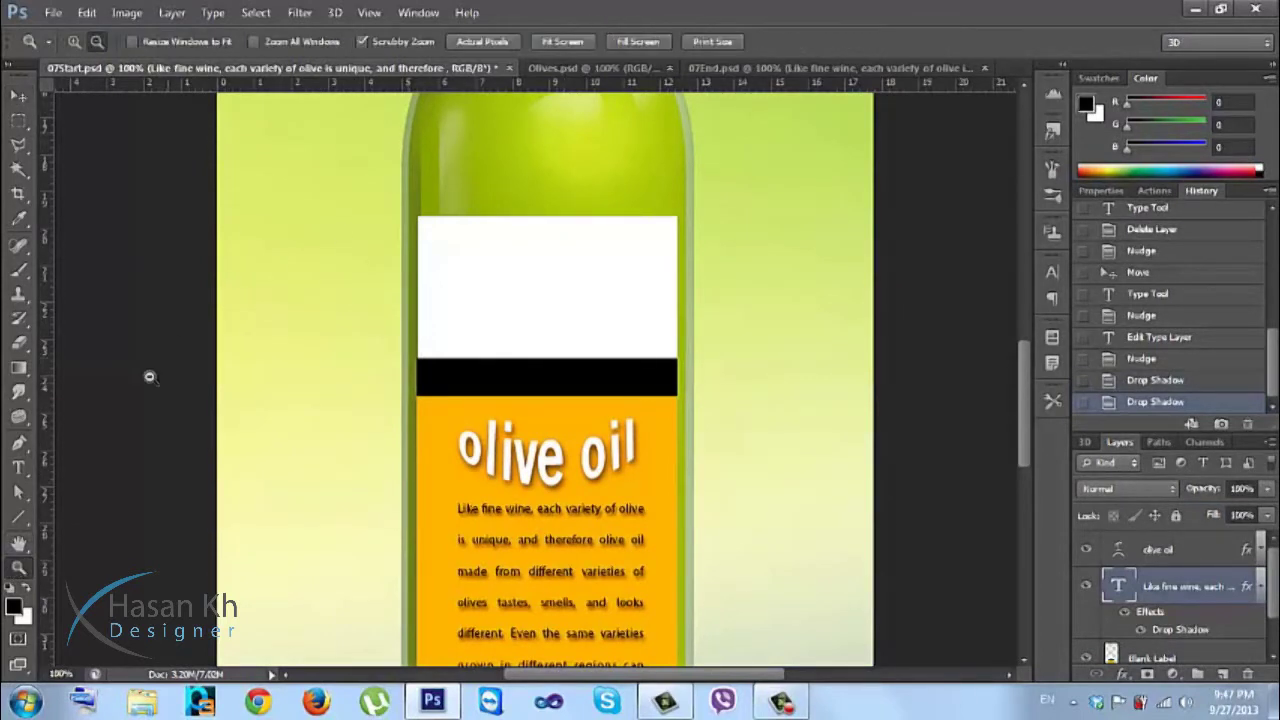
pyautogui.click(713, 41)
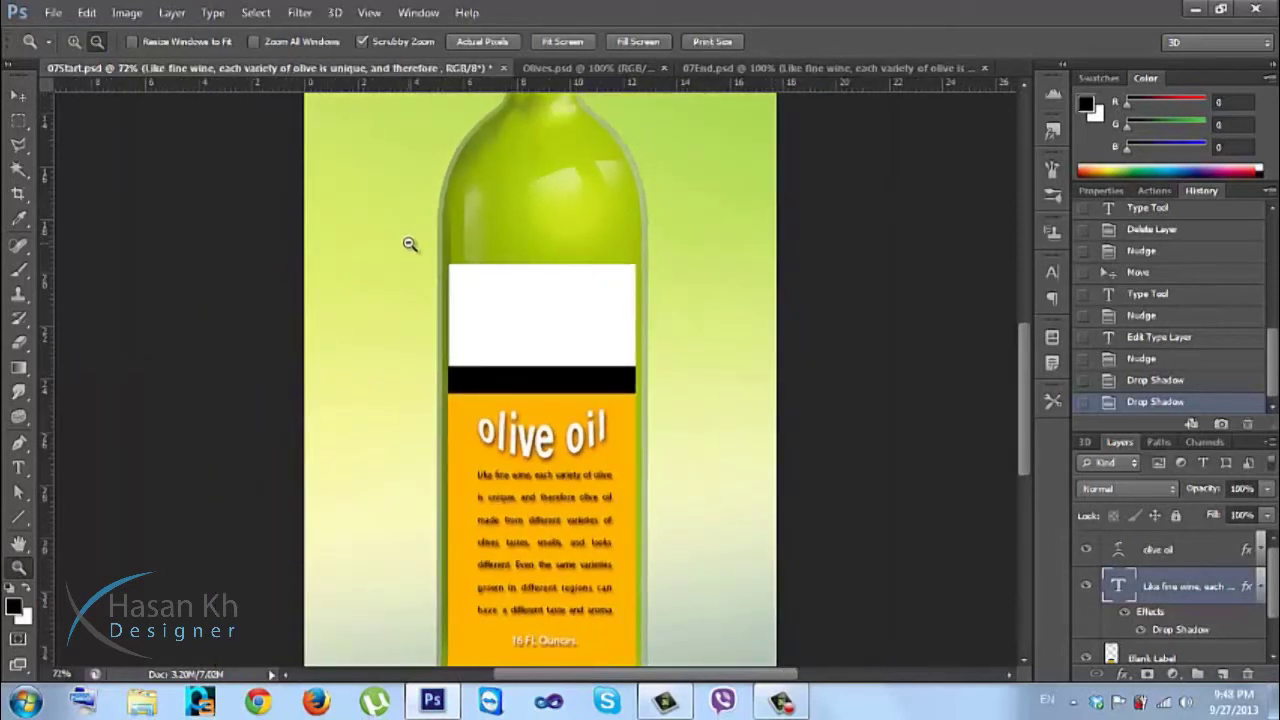
pyautogui.click(18, 96)
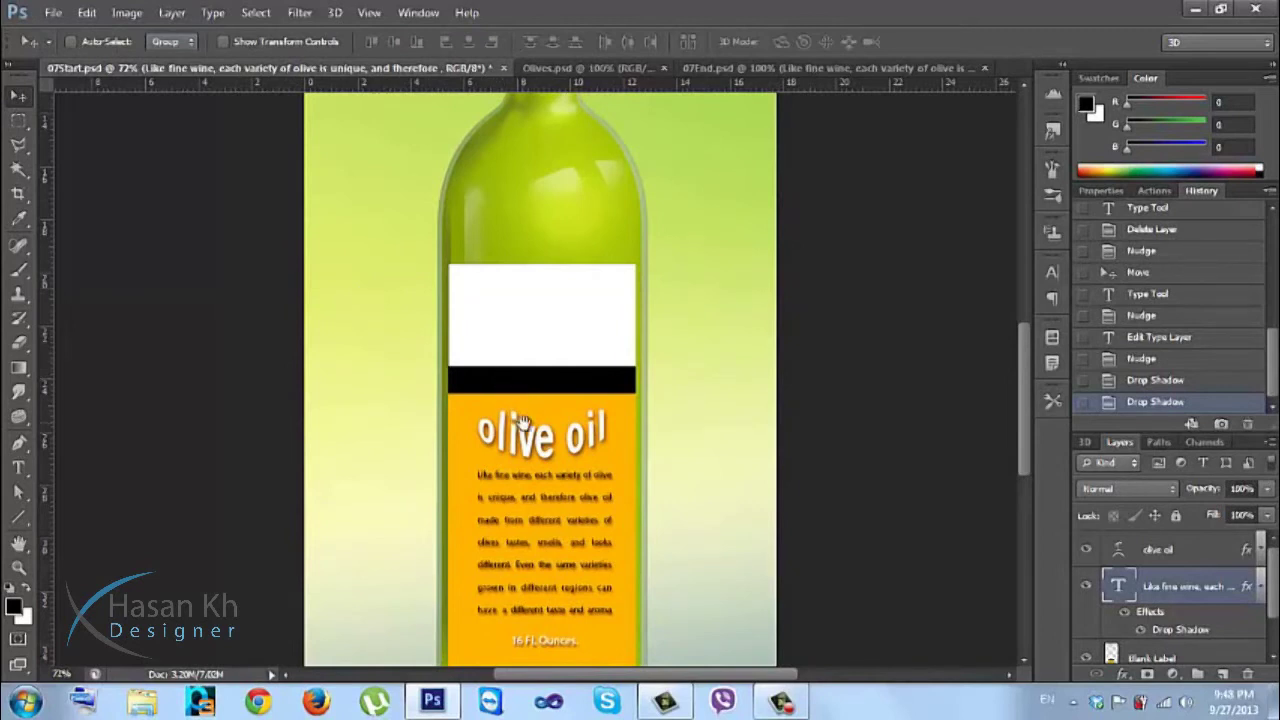
pyautogui.moveTo(520, 410); pyautogui.dragTo(527, 335)
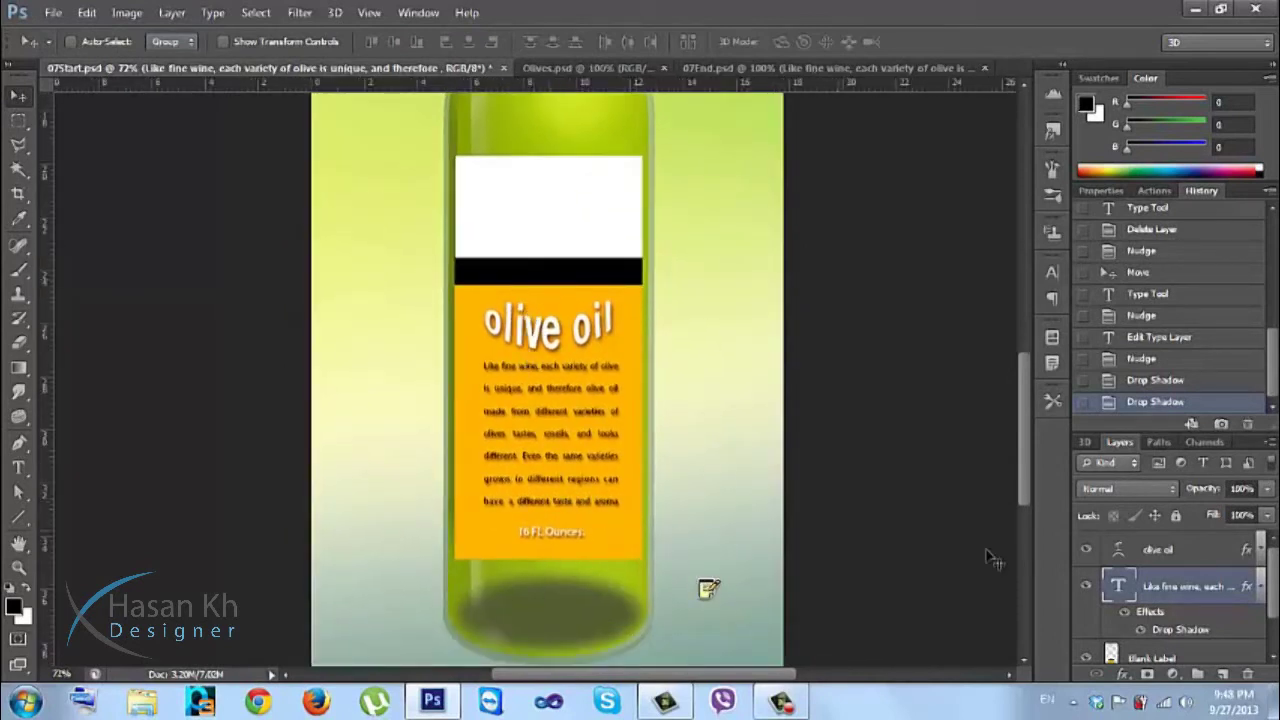
pyautogui.doubleClick(1253, 591)
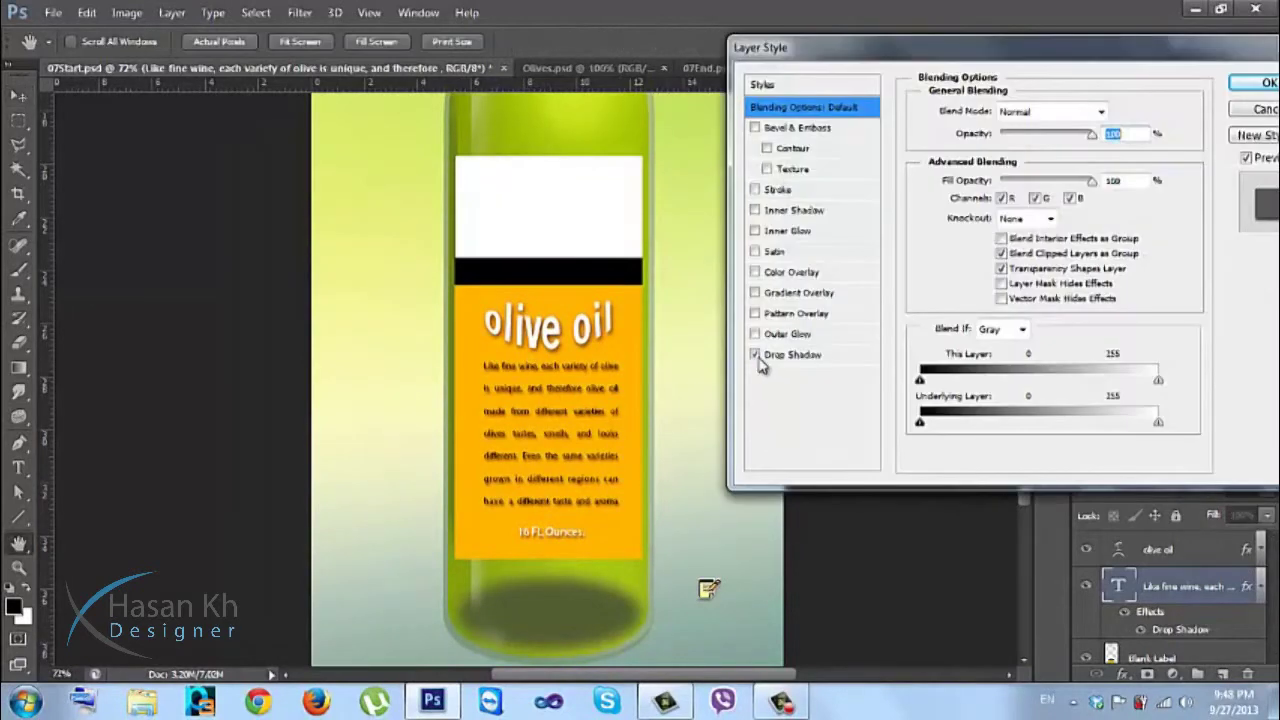
pyautogui.click(779, 362)
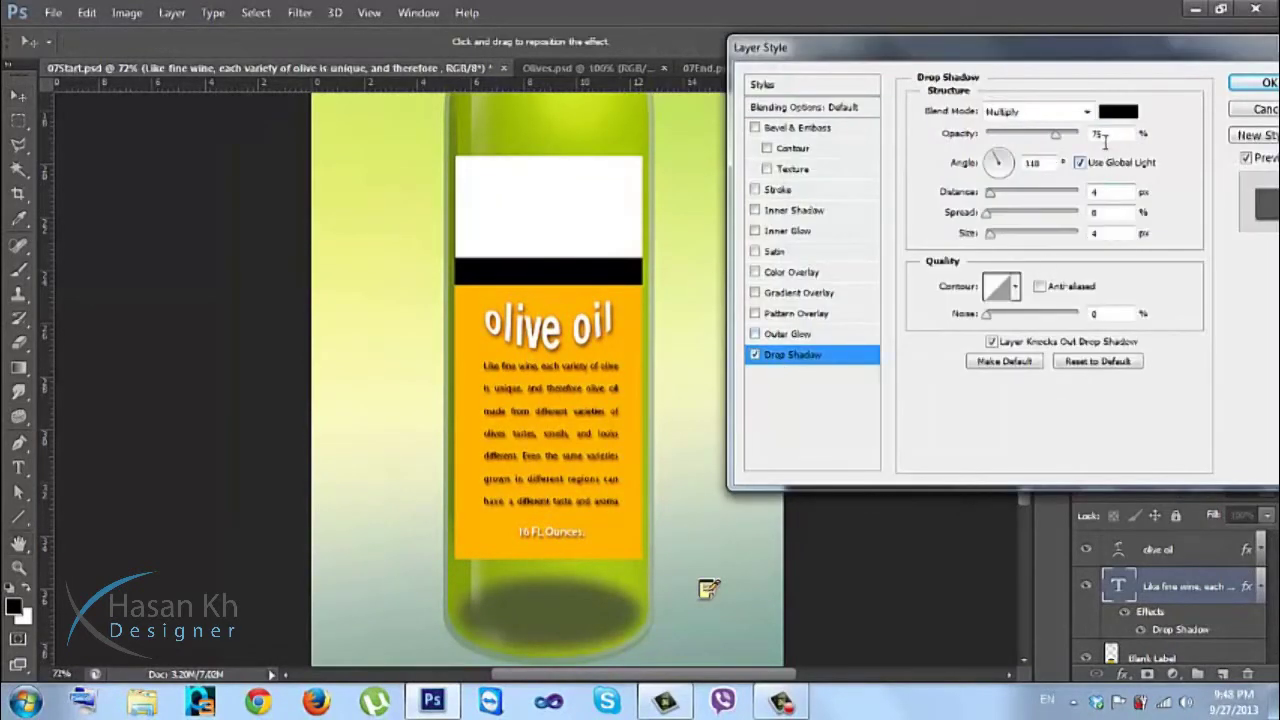
pyautogui.scroll(-15, 1098, 133)
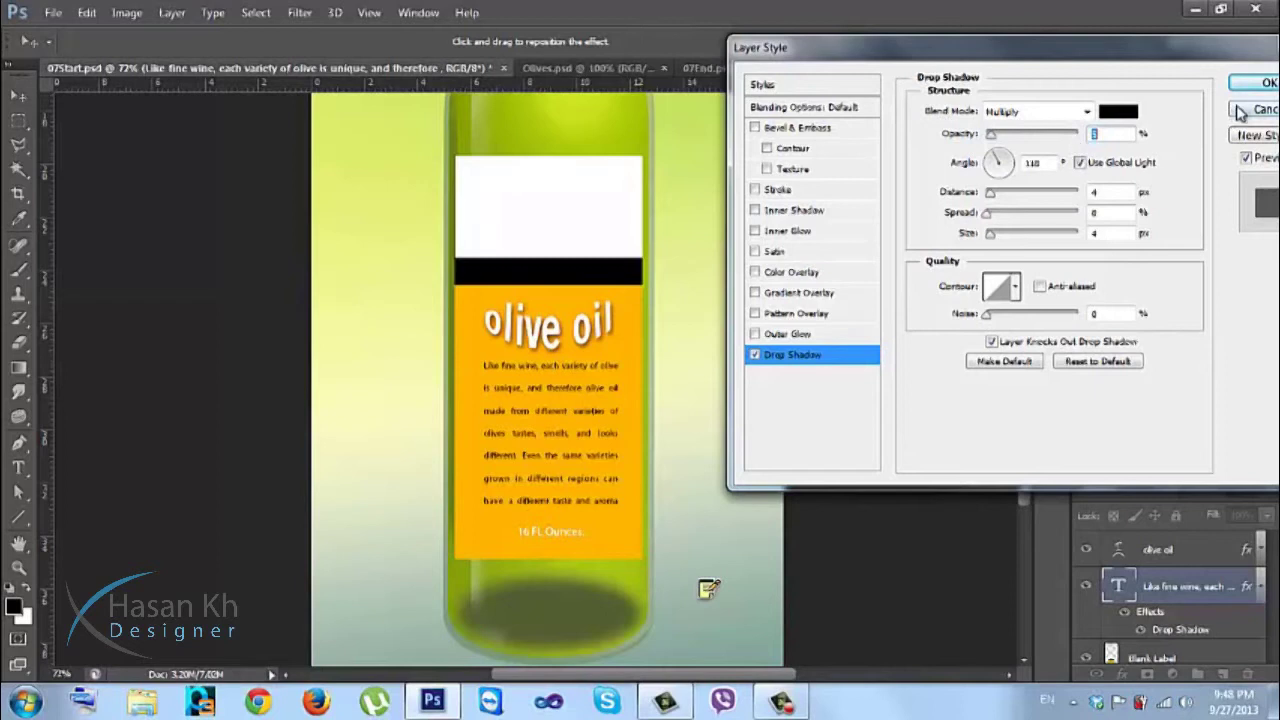
pyautogui.click(1262, 82)
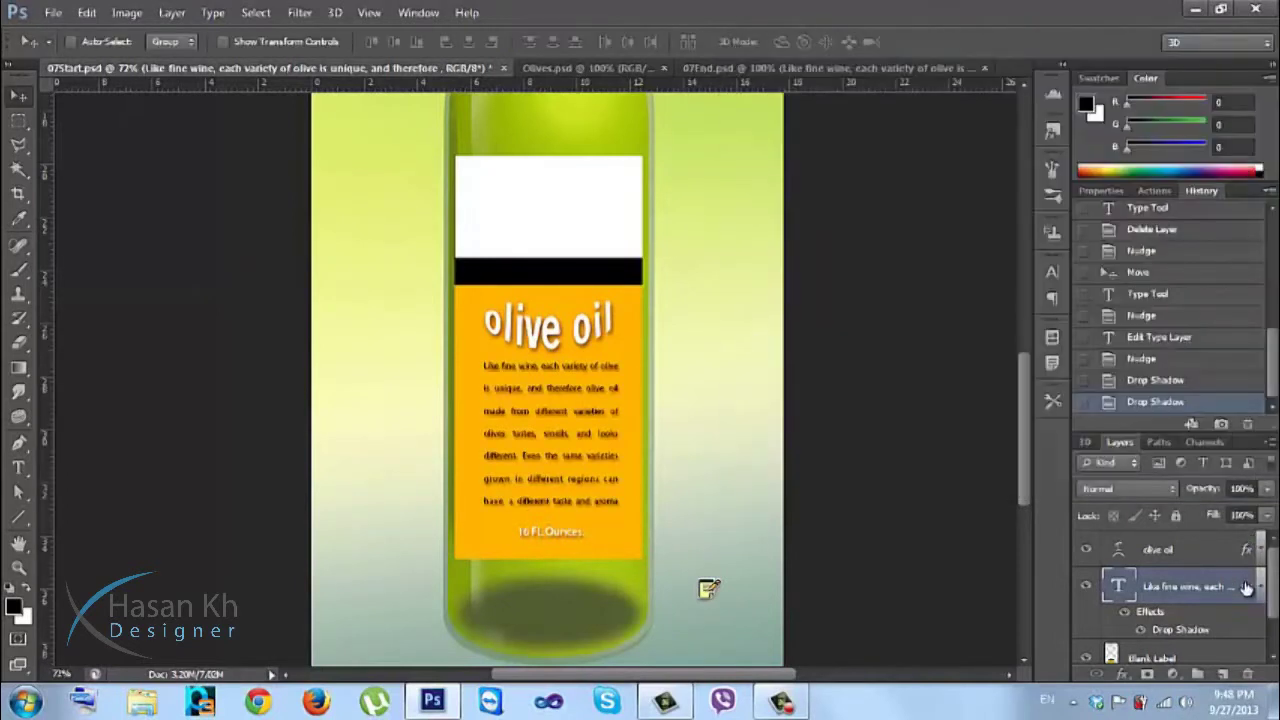
# Clear the drop shadow effect from the paragraph text layer.
pyautogui.scroll(-1, 1248, 660)
pyautogui.moveTo(1249, 668); pyautogui.dragTo(1248, 674)
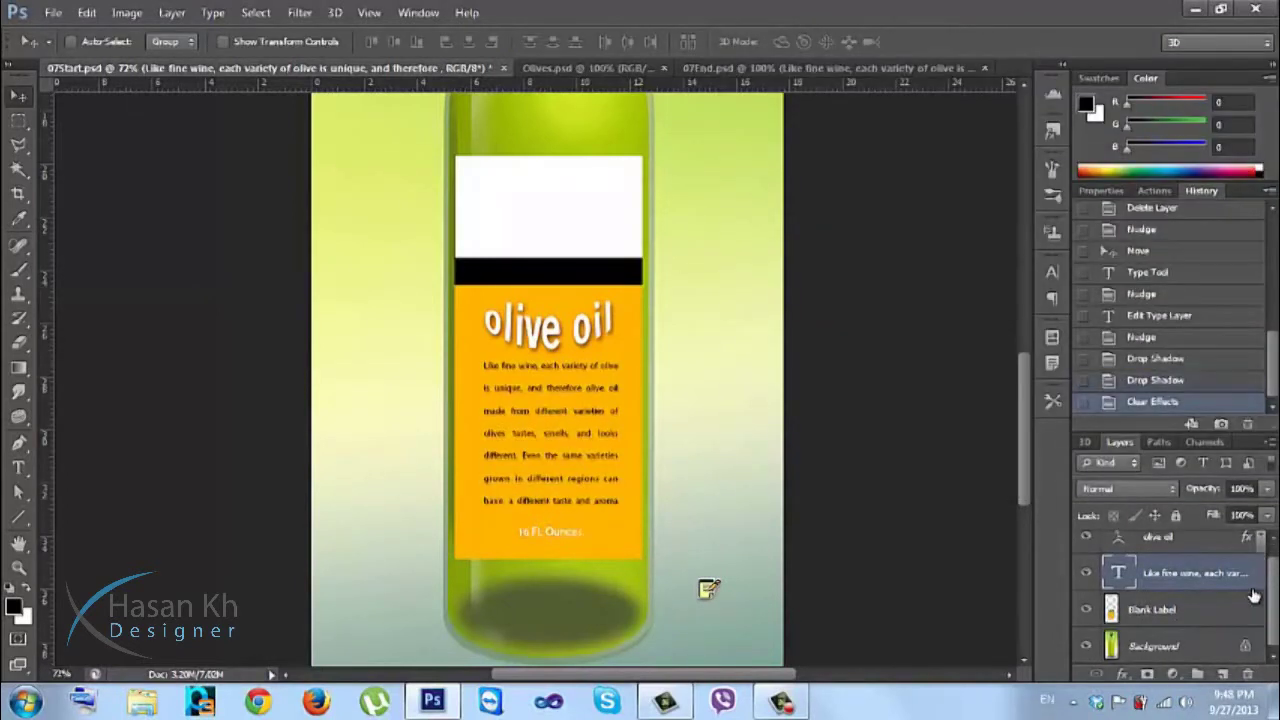
# Nudge the paragraph text layer slightly to the left within the orange label.
pyautogui.scroll(1, 1180, 600)
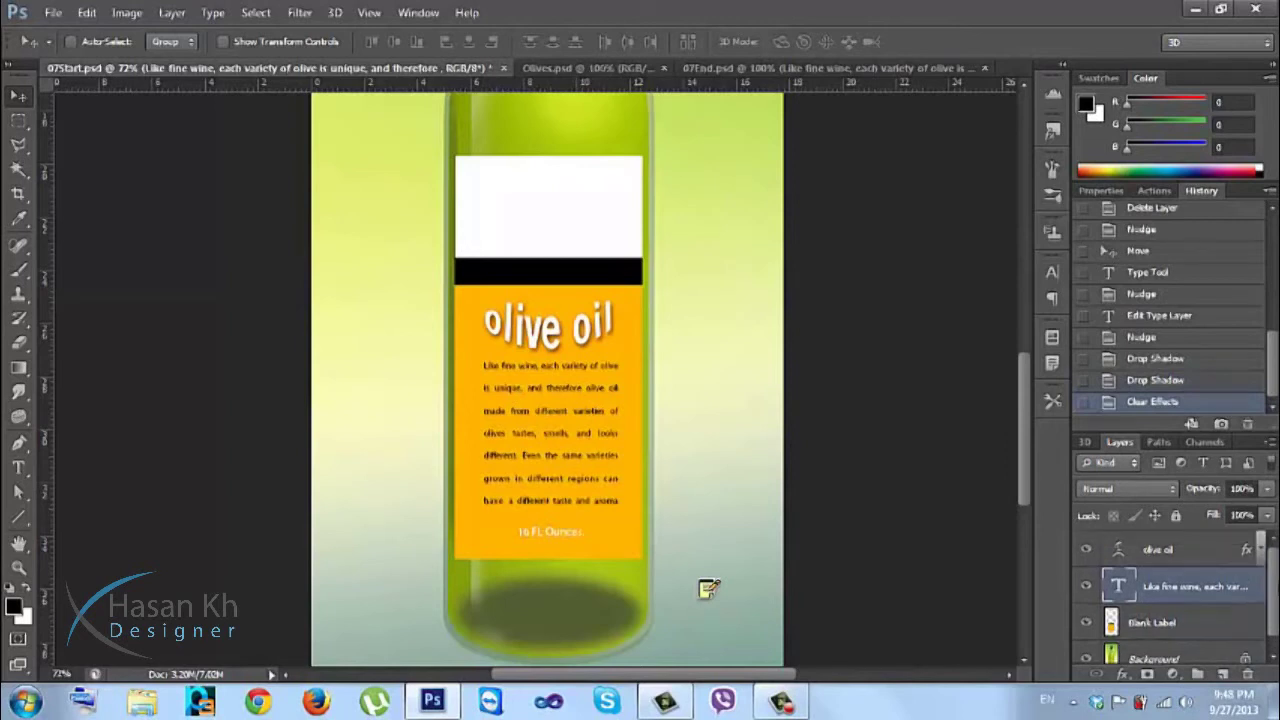
pyautogui.press('Left')
pyautogui.press('Left')
pyautogui.press('Left')
pyautogui.press('Left')
pyautogui.press('Left')
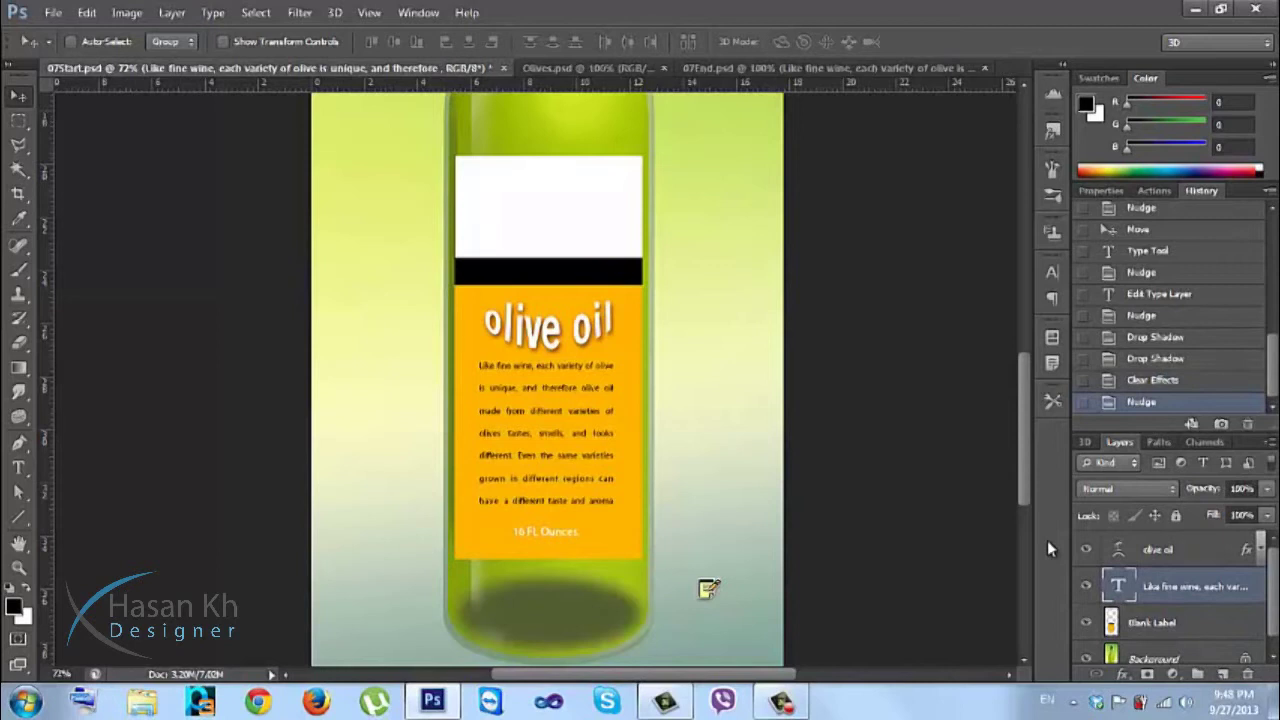
# Add vertical text reading "PRODUCT OF ILALY" along the right side of the paragraph with the Vertical Type Tool.
pyautogui.click(19, 467)
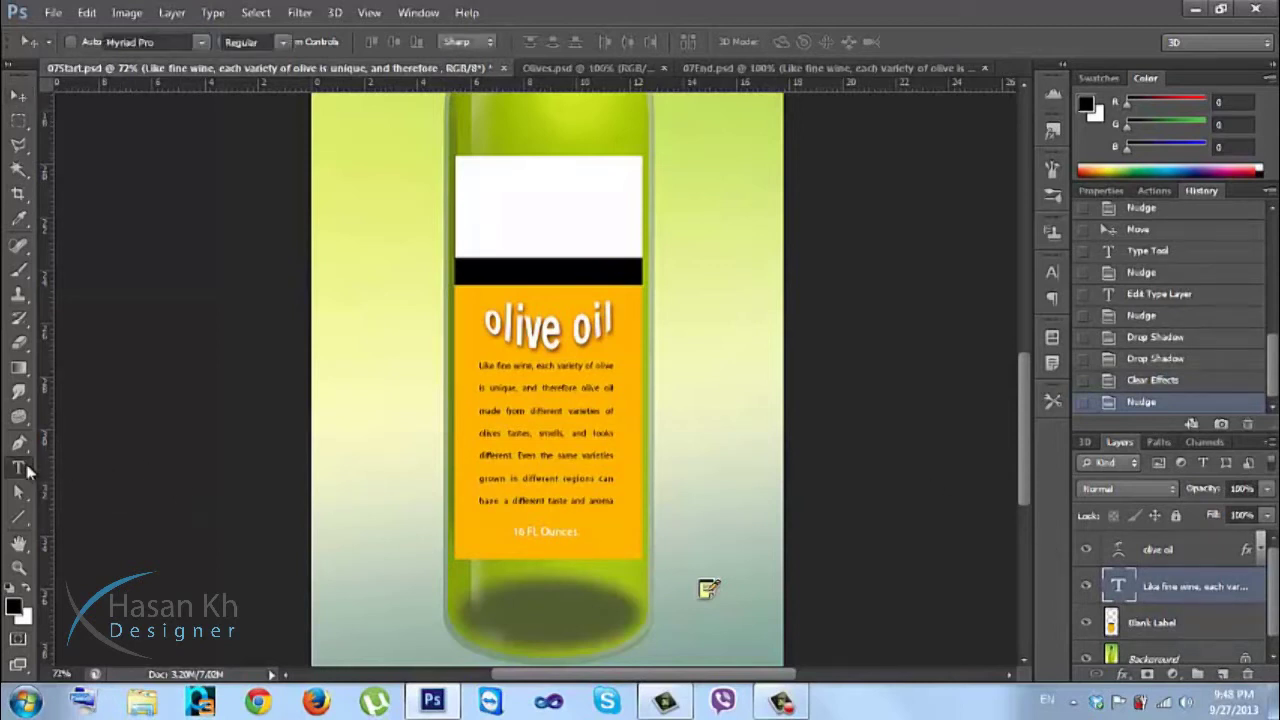
pyautogui.rightClick(27, 470)
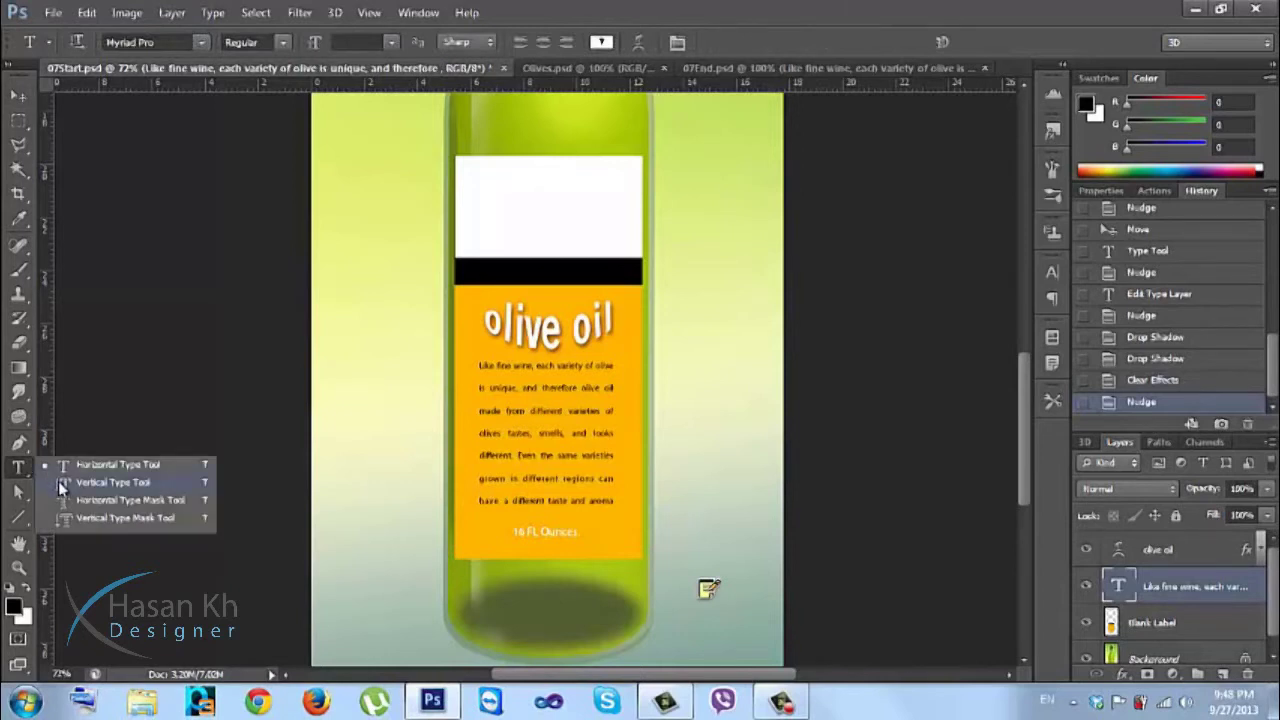
pyautogui.click(58, 481)
pyautogui.click(627, 366)
pyautogui.write('Off')
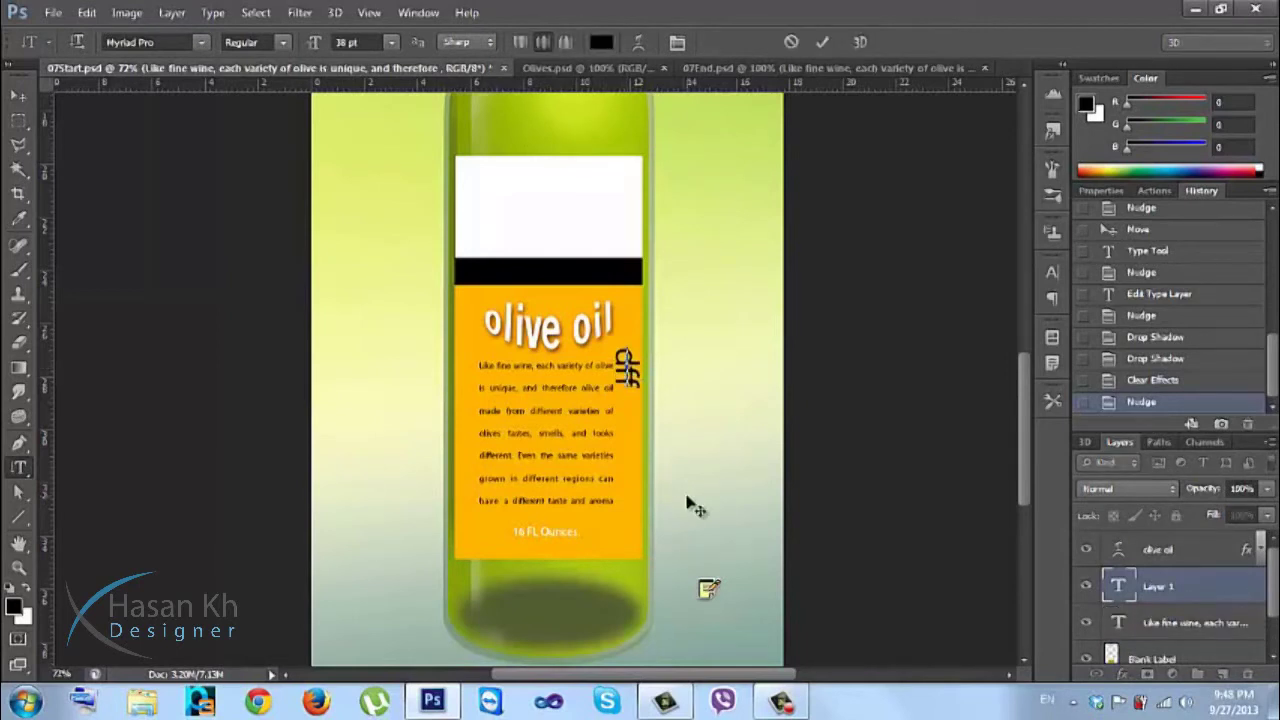
pyautogui.press('BackSpace')
pyautogui.press('BackSpace')
pyautogui.press('BackSpace')
pyautogui.write('PROD')
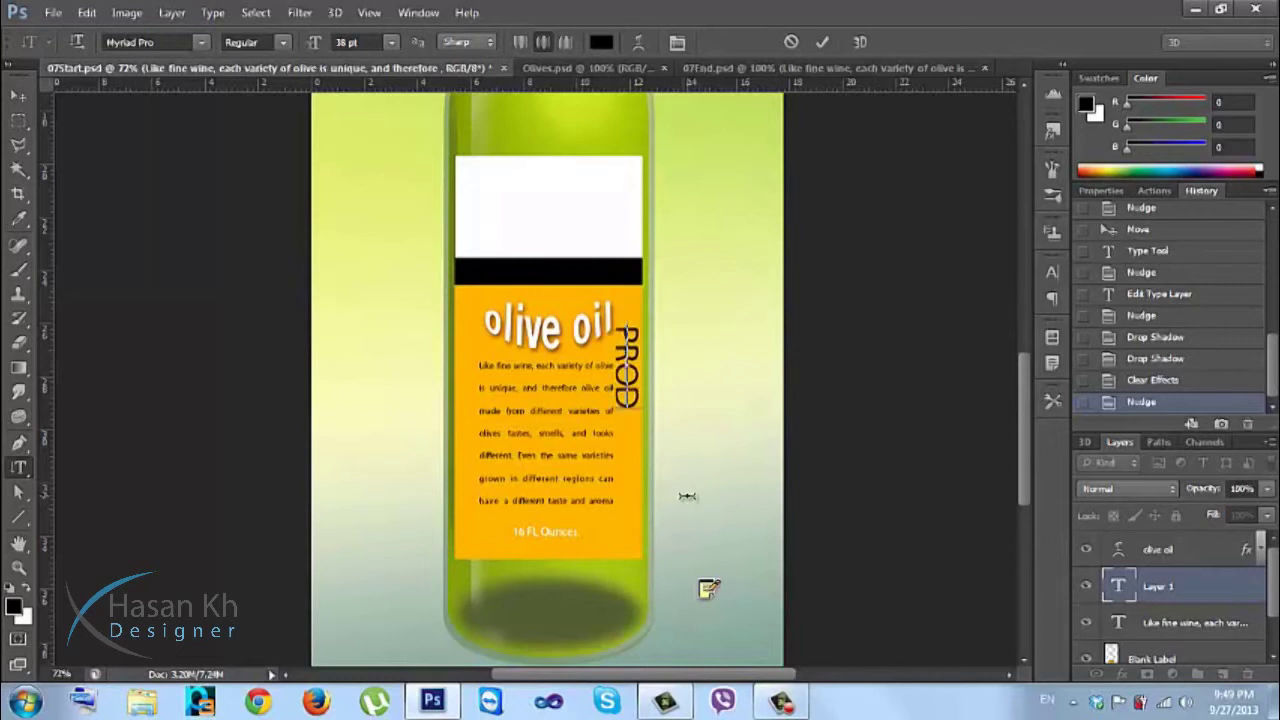
pyautogui.write('A')
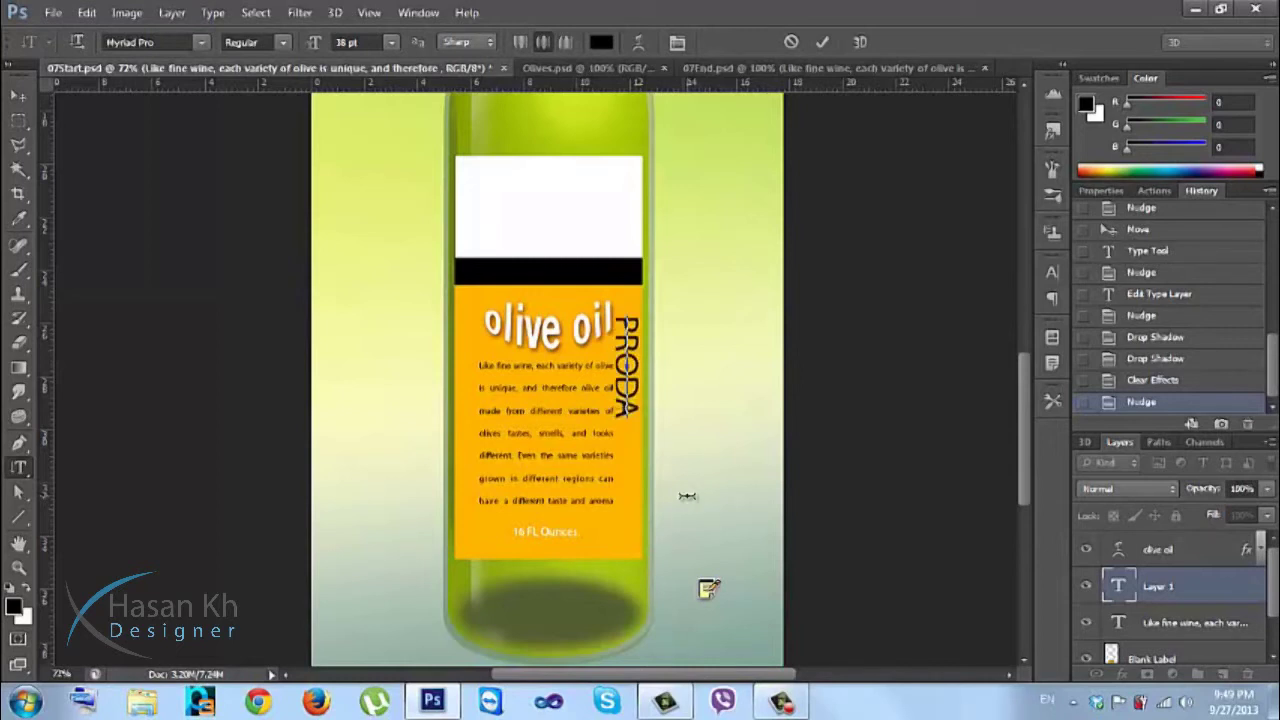
pyautogui.press('BackSpace')
pyautogui.write('UCT')
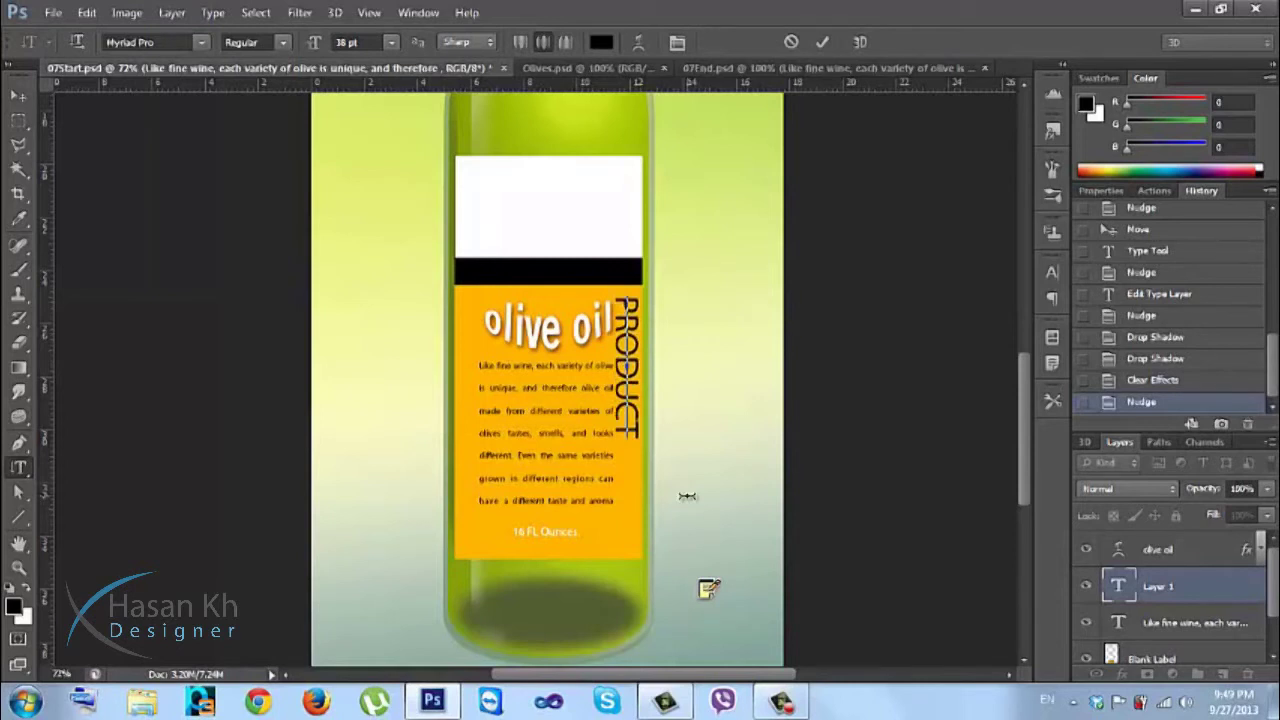
pyautogui.hotkey('shift', 'ctrl', 'Up')
pyautogui.write('O')
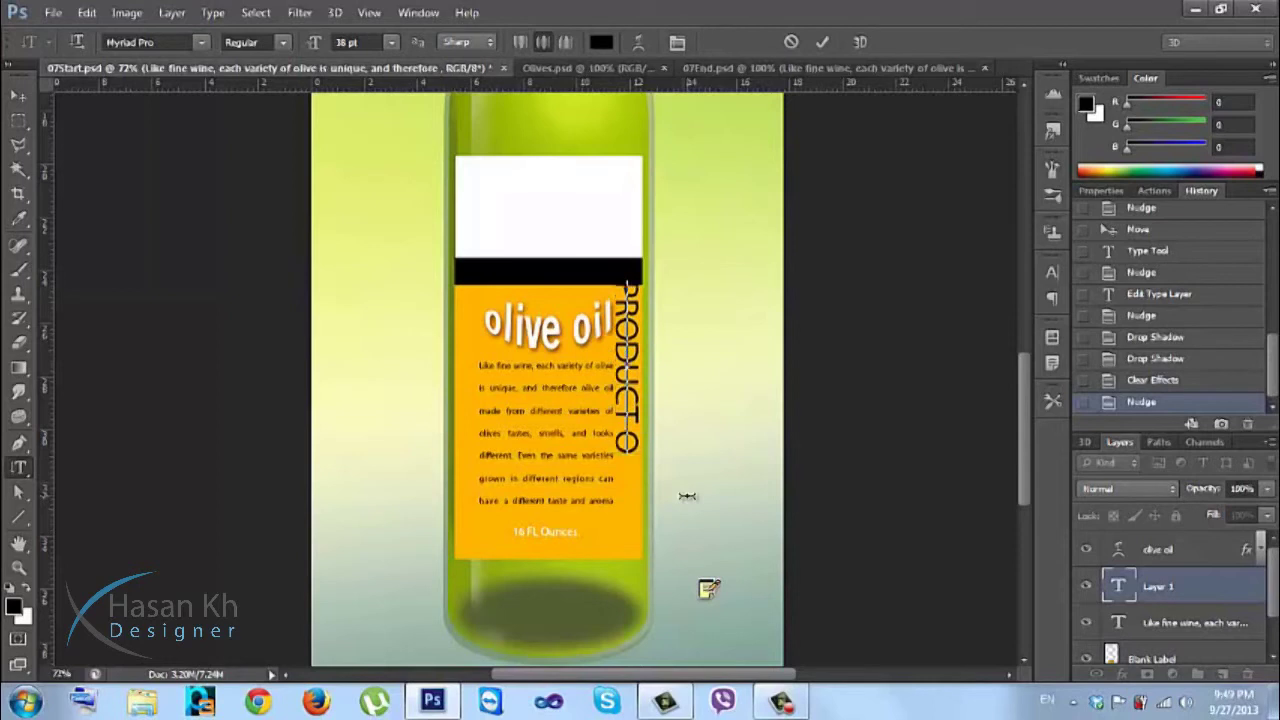
pyautogui.write('F IT')
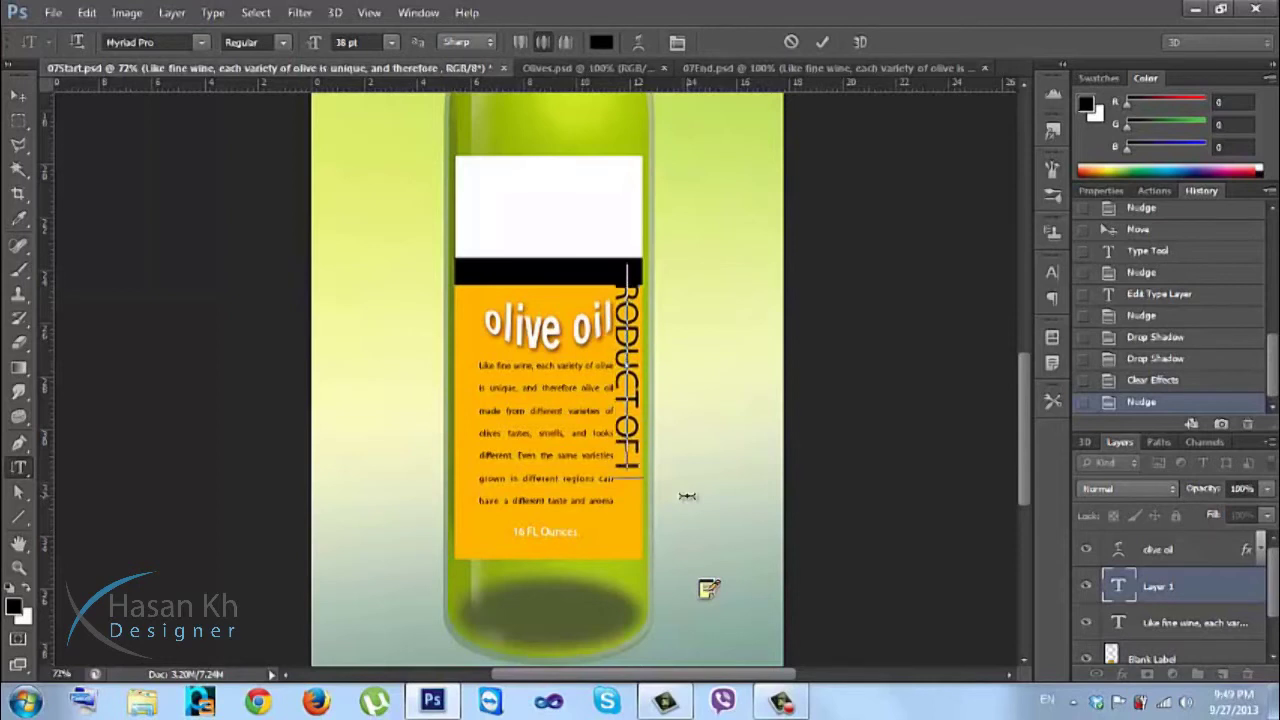
pyautogui.write('A')
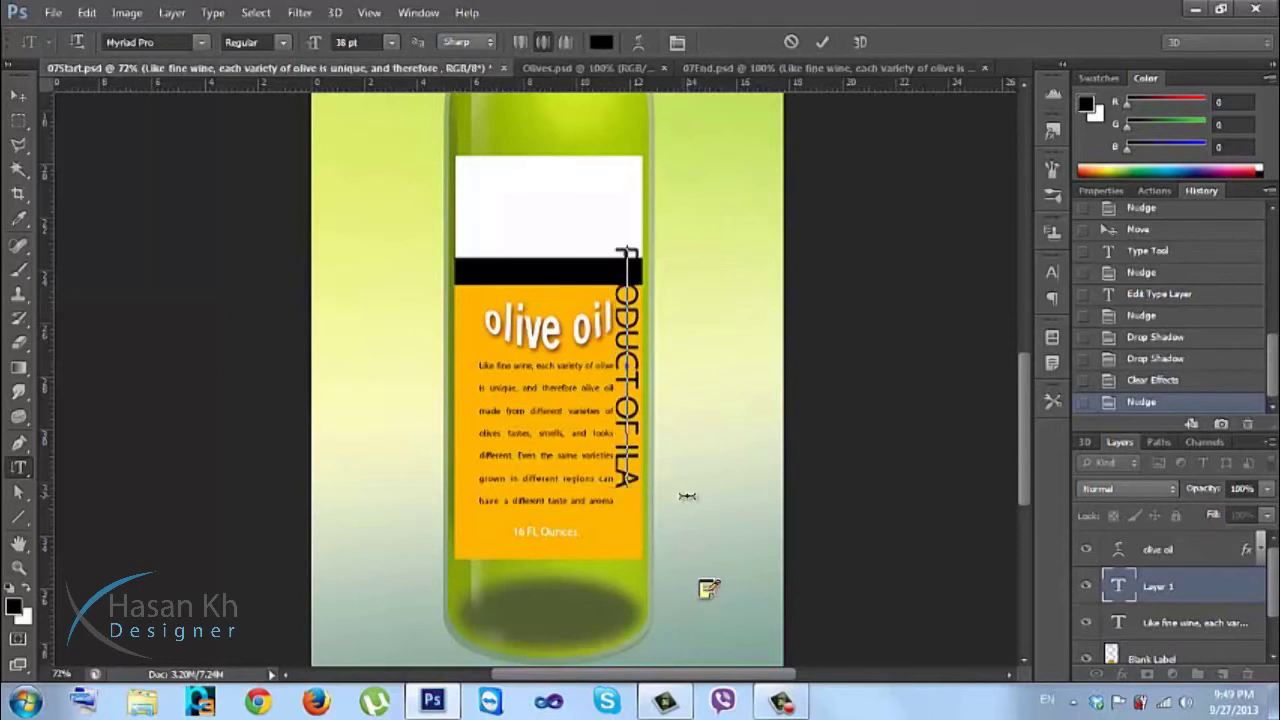
pyautogui.write('LY')
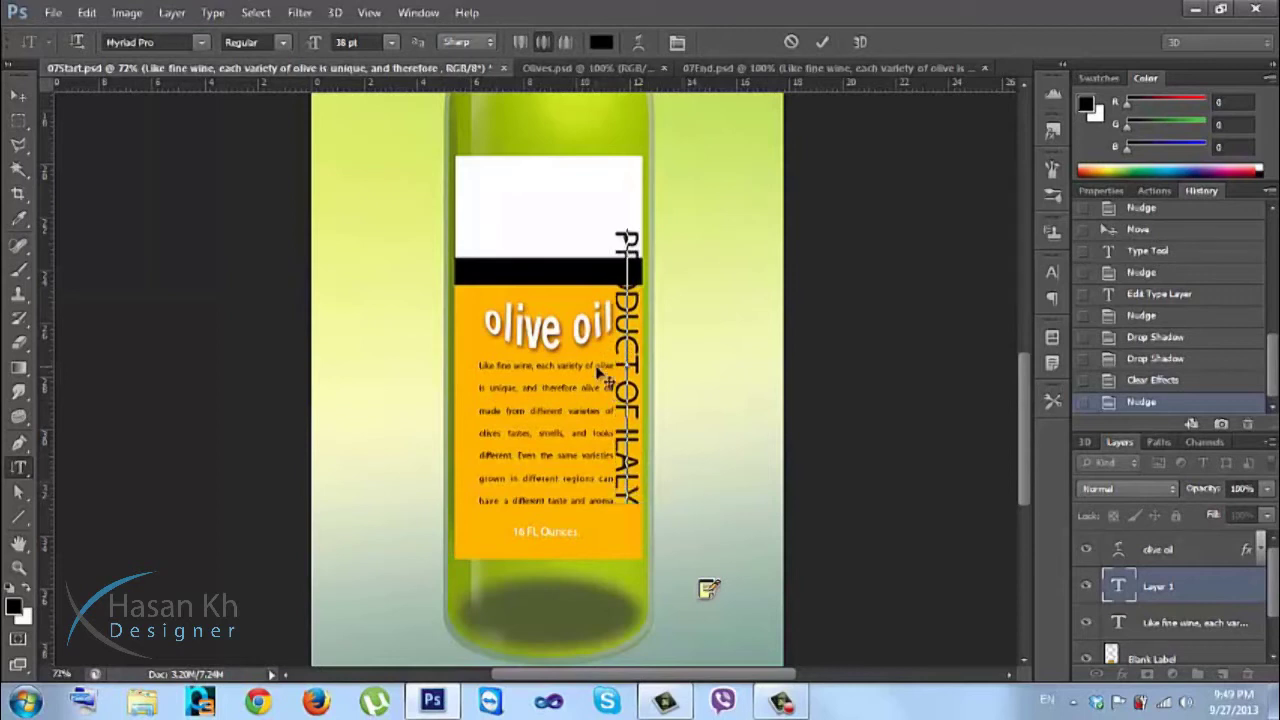
# Reduce the whole vertical text to 25 pt and move it down beside the paragraph.
pyautogui.hotkey('ctrl', 'a')
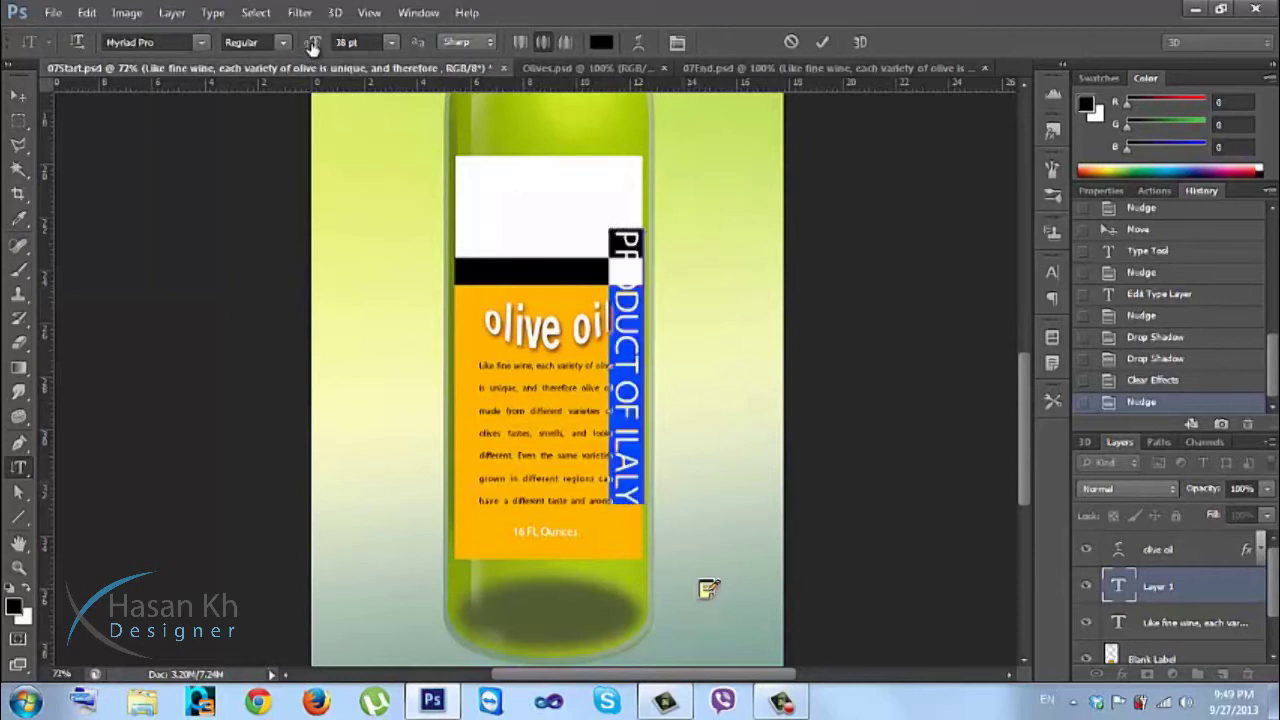
pyautogui.moveTo(302, 47); pyautogui.dragTo(286, 47)
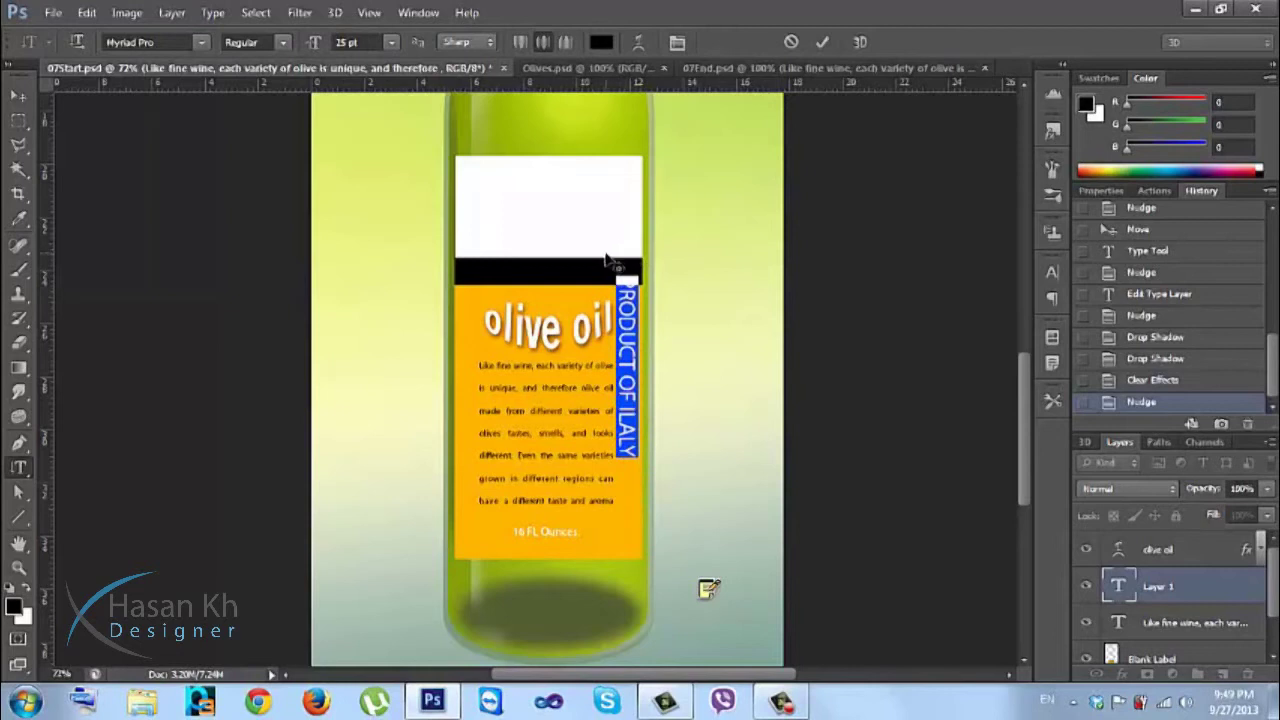
pyautogui.moveTo(610, 316); pyautogui.dragTo(614, 373)
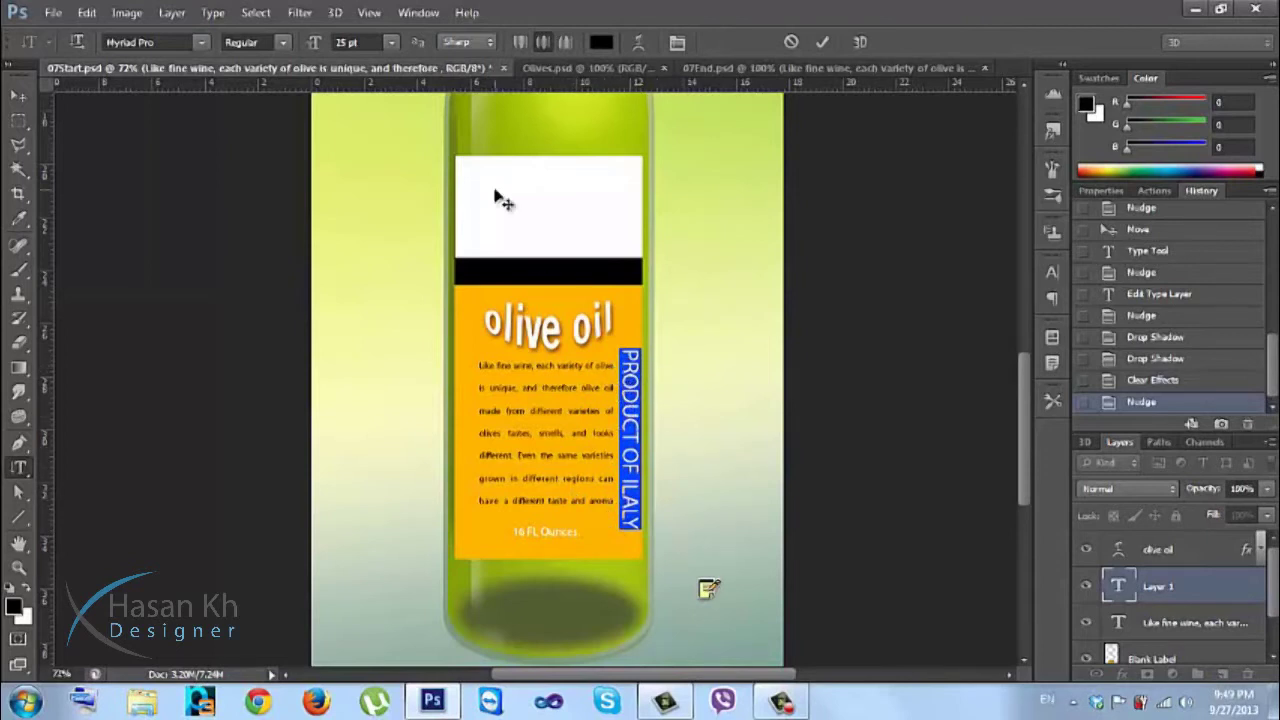
# Set the vertical text's font size to 16 pt.
pyautogui.click(337, 42)
pyautogui.press('Down')
pyautogui.press('Down')
pyautogui.press('Down')
pyautogui.press('Down')
pyautogui.press('Down')
pyautogui.press('Down')
pyautogui.press('Down')
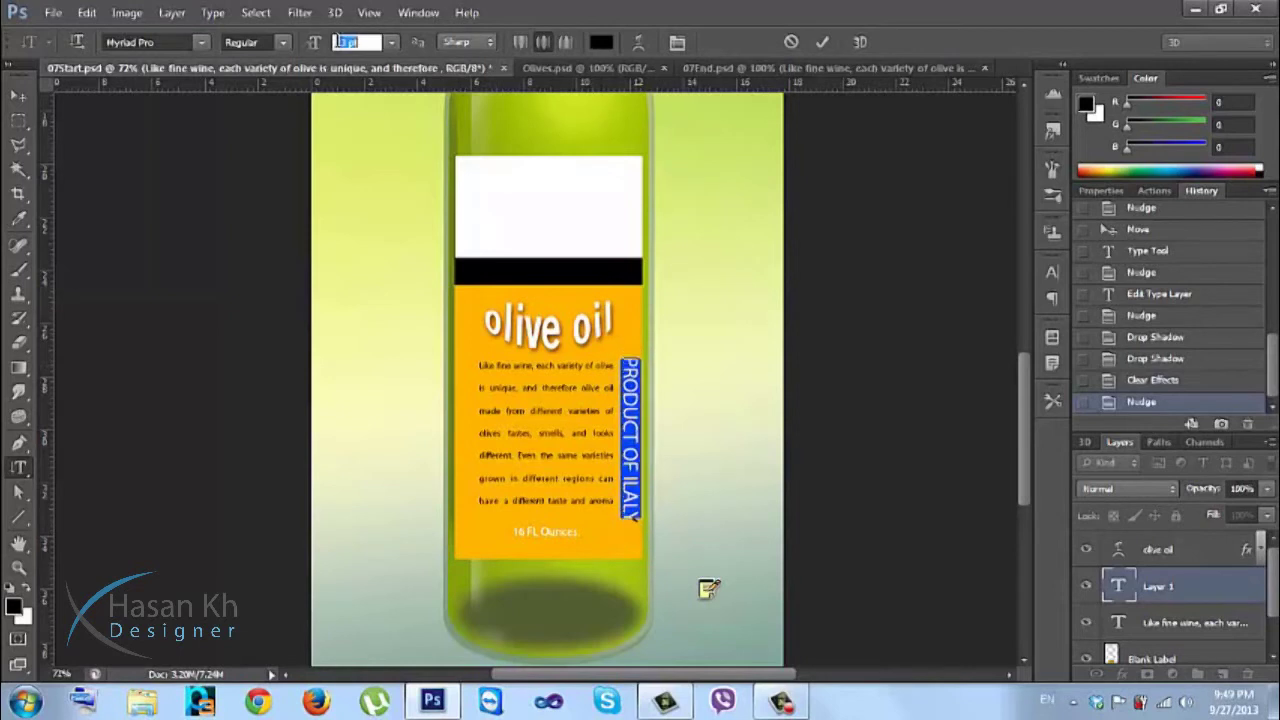
pyautogui.press('Down')
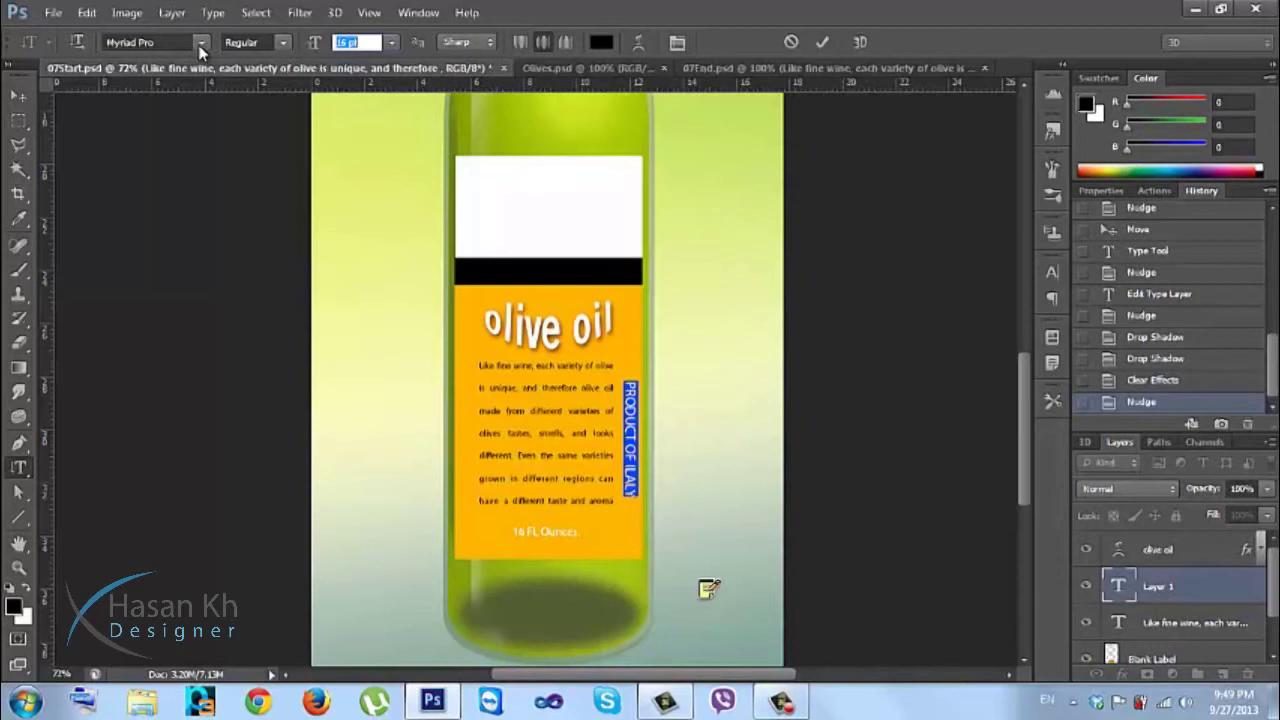
# Try the Condensed font style on the vertical text and restore it to Regular.
pyautogui.click(246, 40)
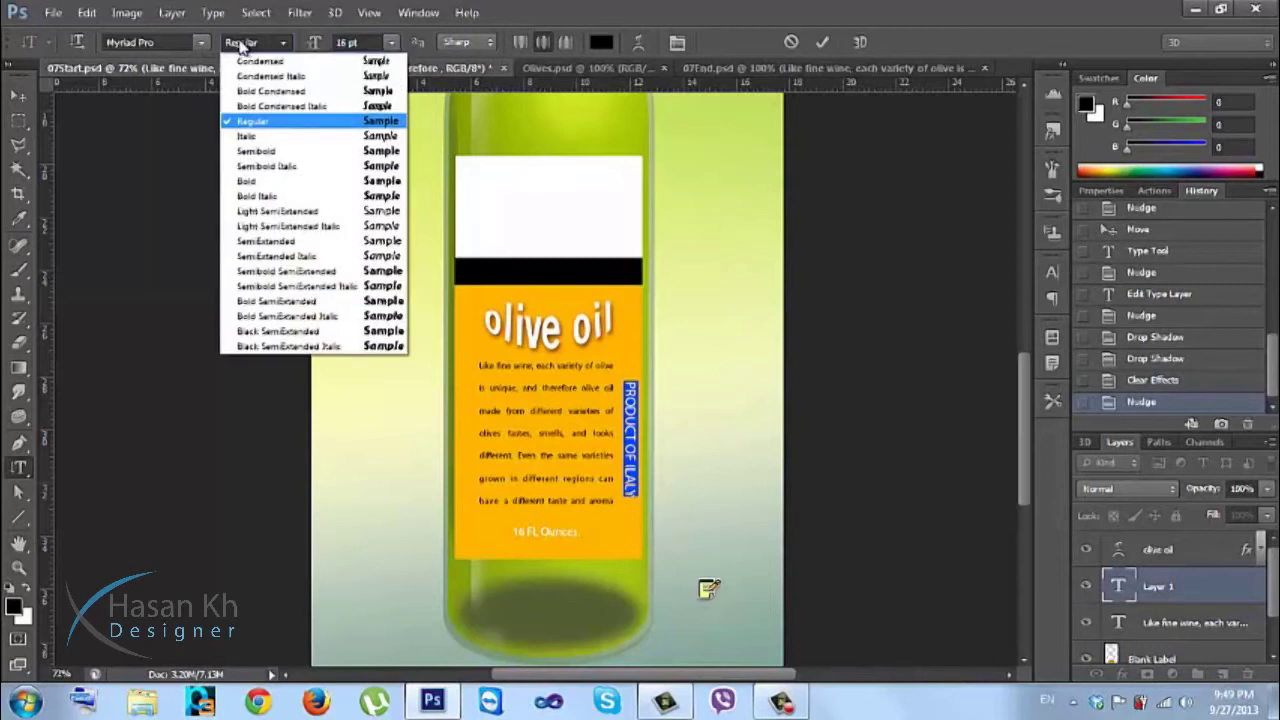
pyautogui.click(247, 62)
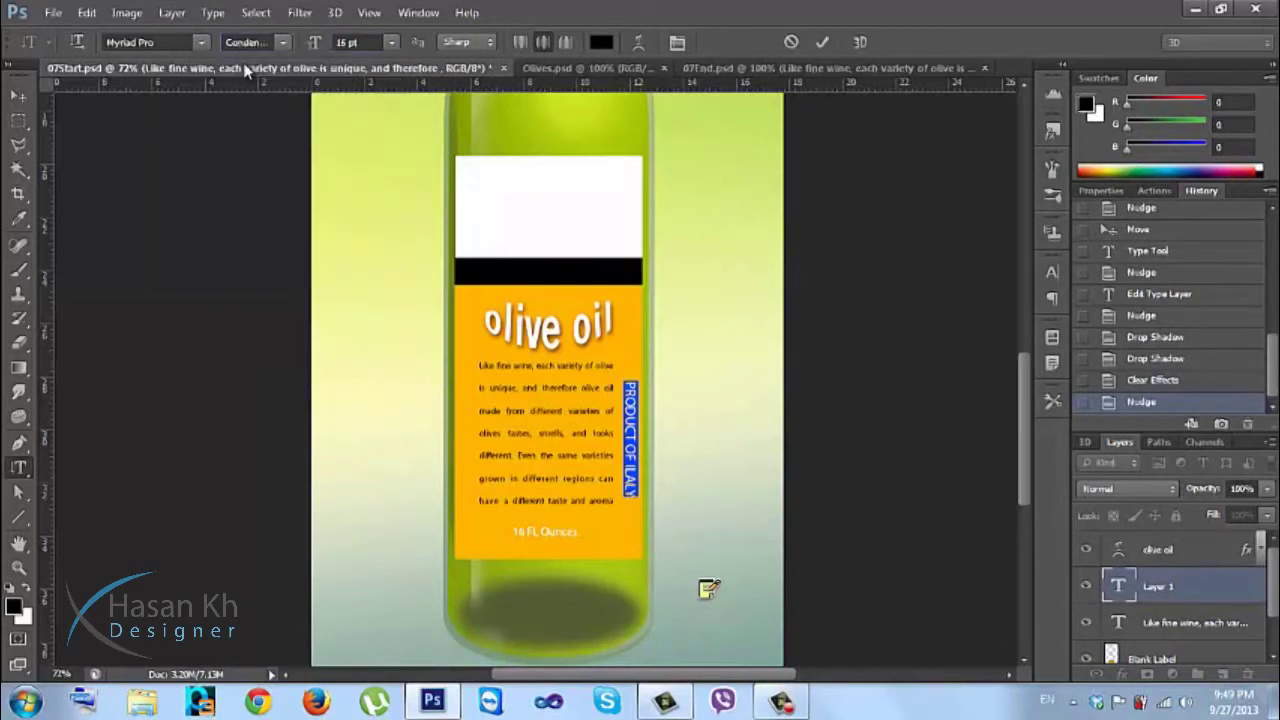
pyautogui.click(247, 44)
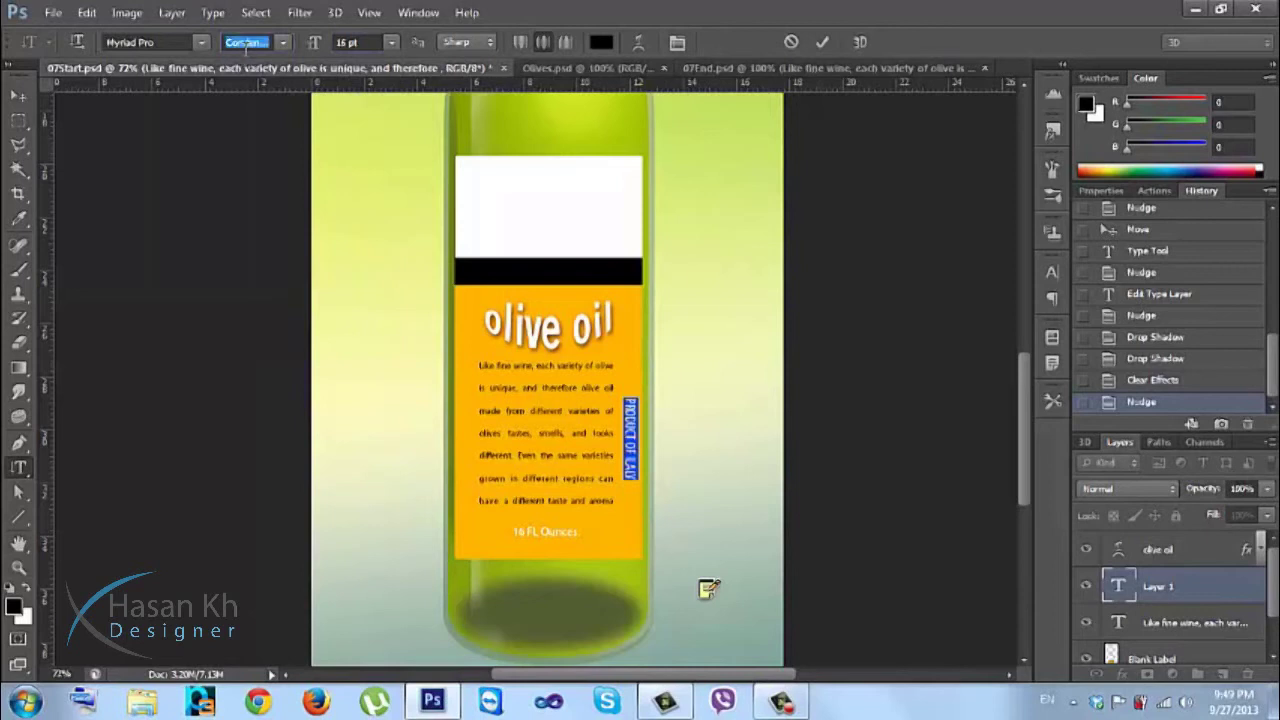
pyautogui.press('Down')
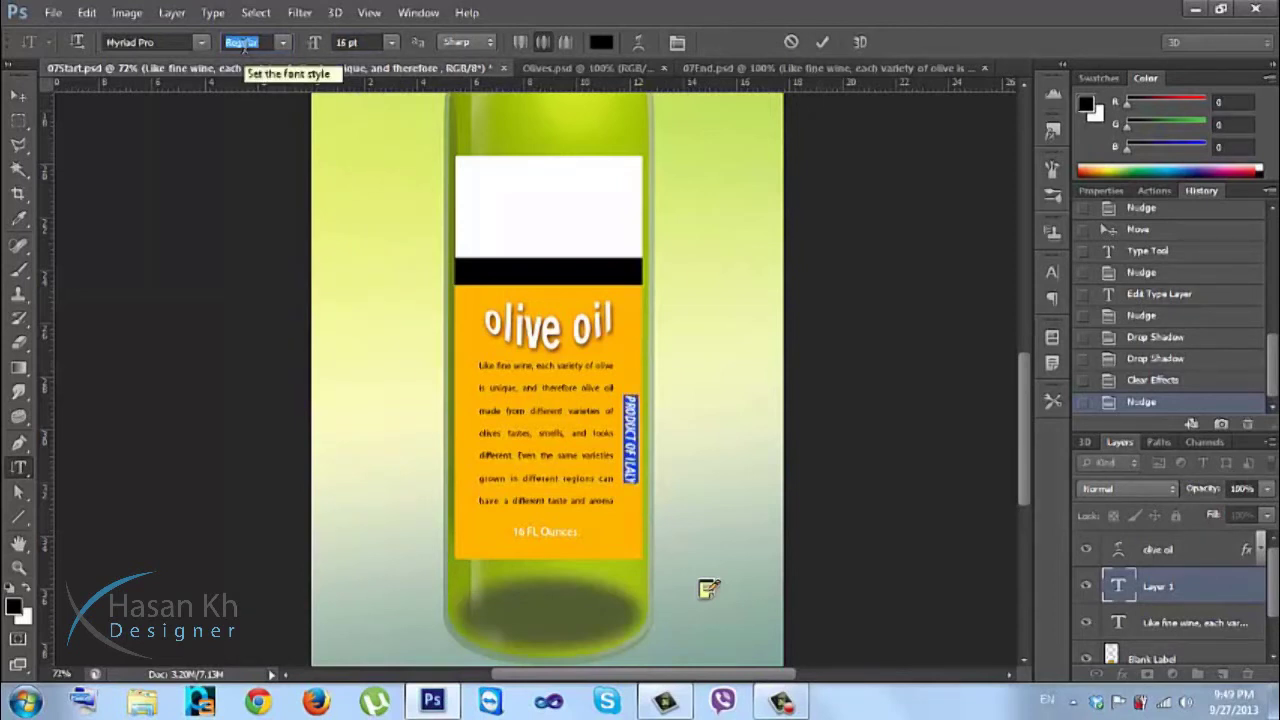
pyautogui.press('Up')
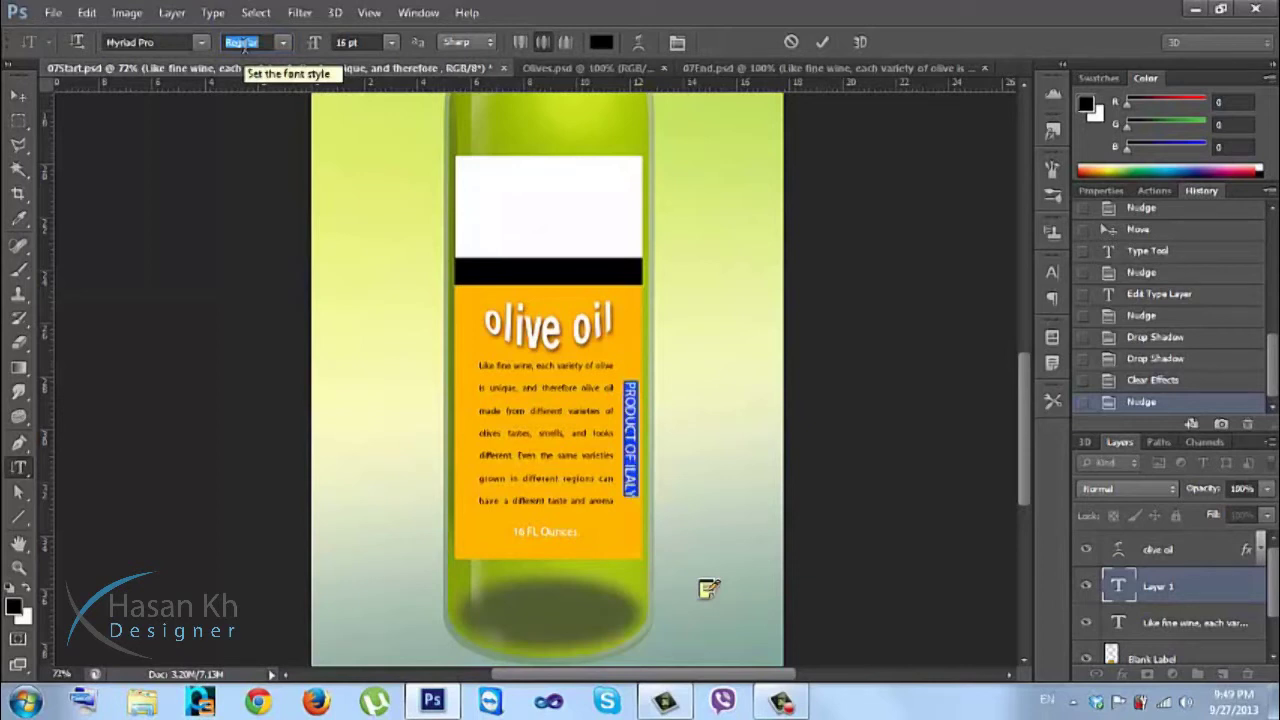
# Set the vertical text's font size to 15 pt and its tracking to 185.
pyautogui.click(344, 40)
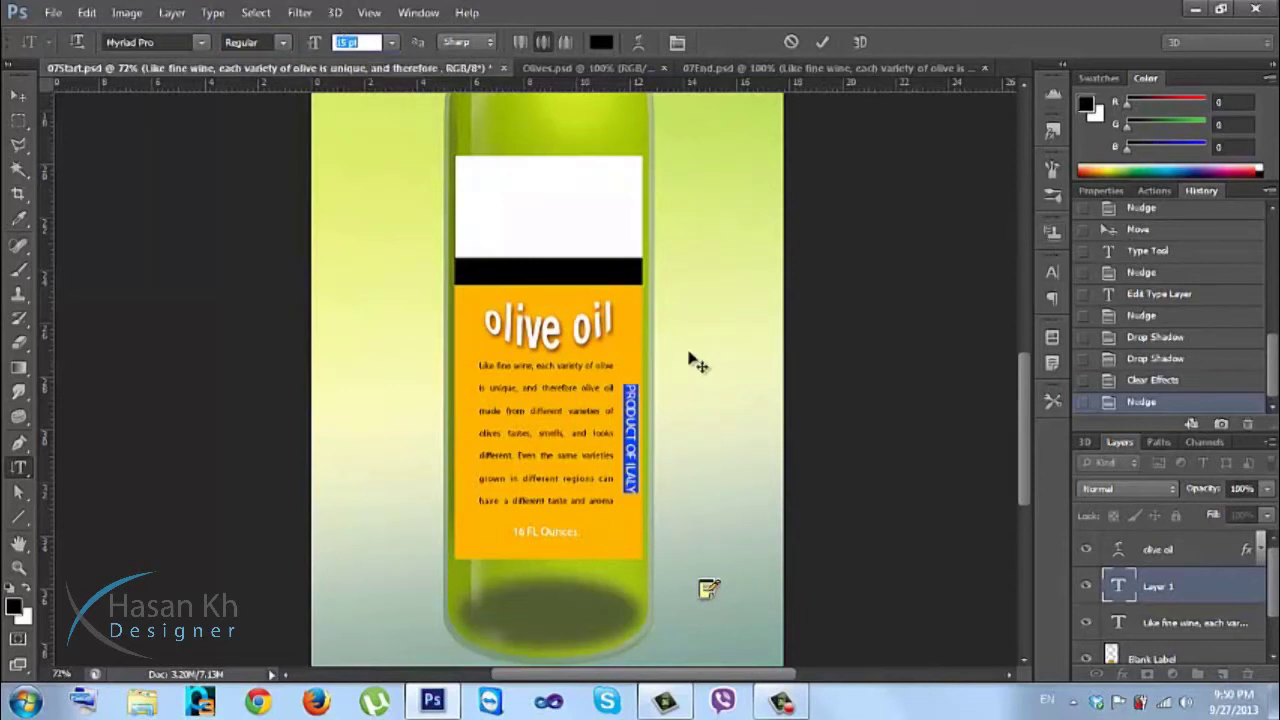
pyautogui.press('Up')
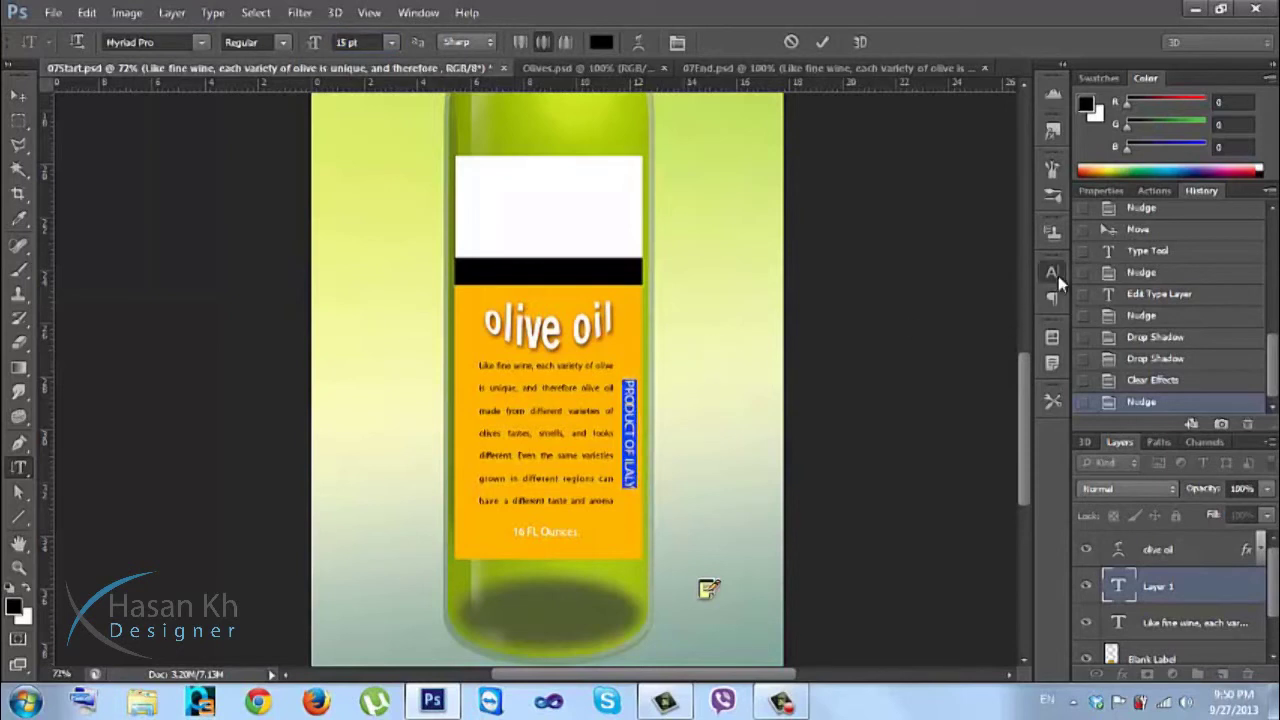
pyautogui.click(1052, 273)
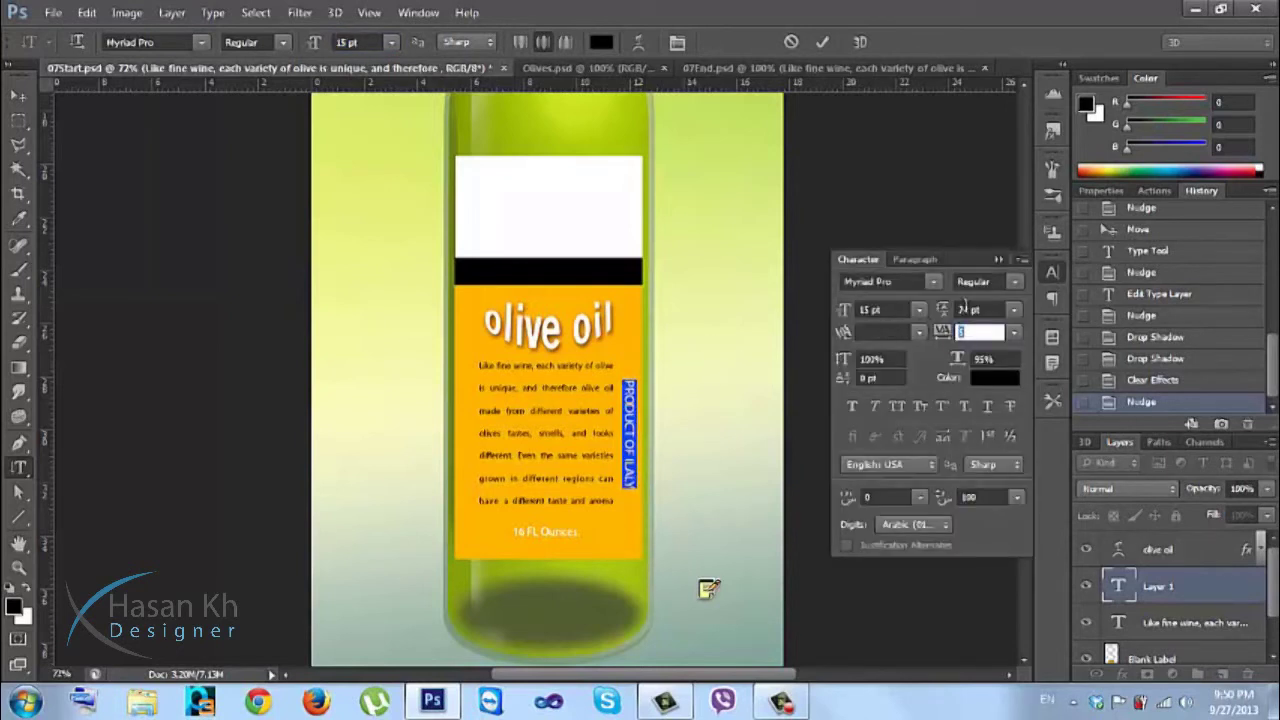
pyautogui.click(964, 309)
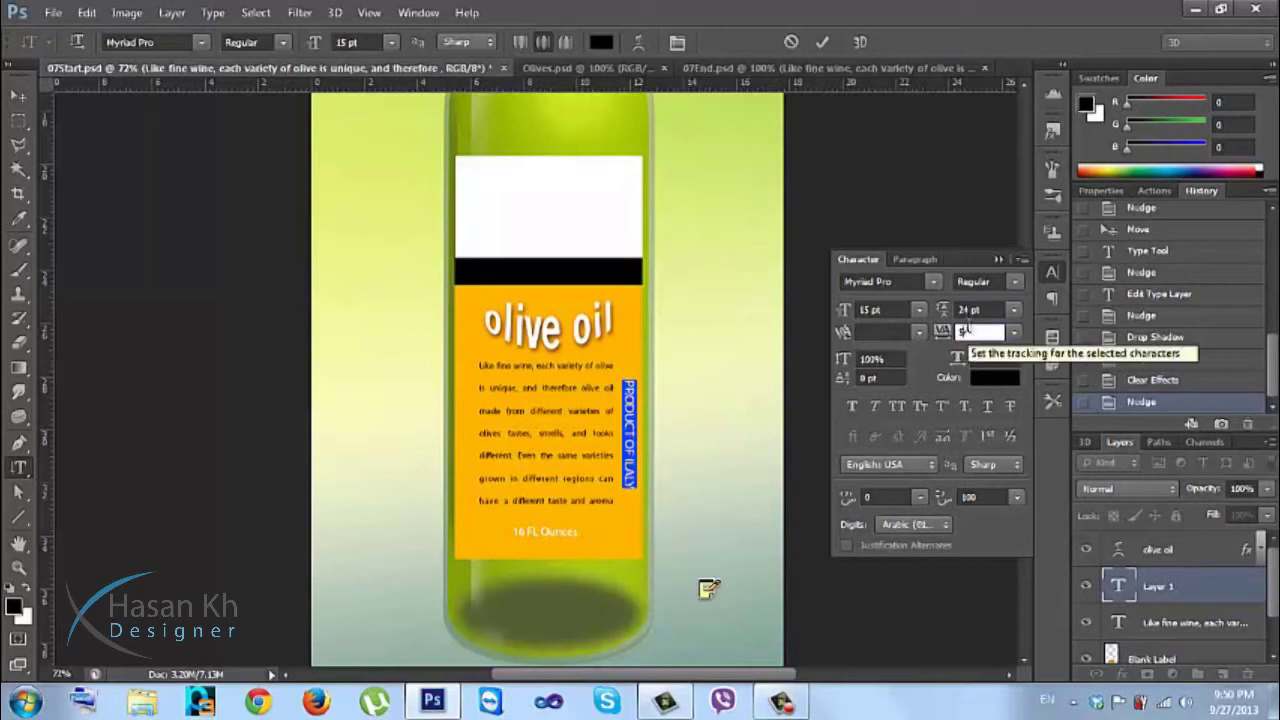
pyautogui.click(966, 332)
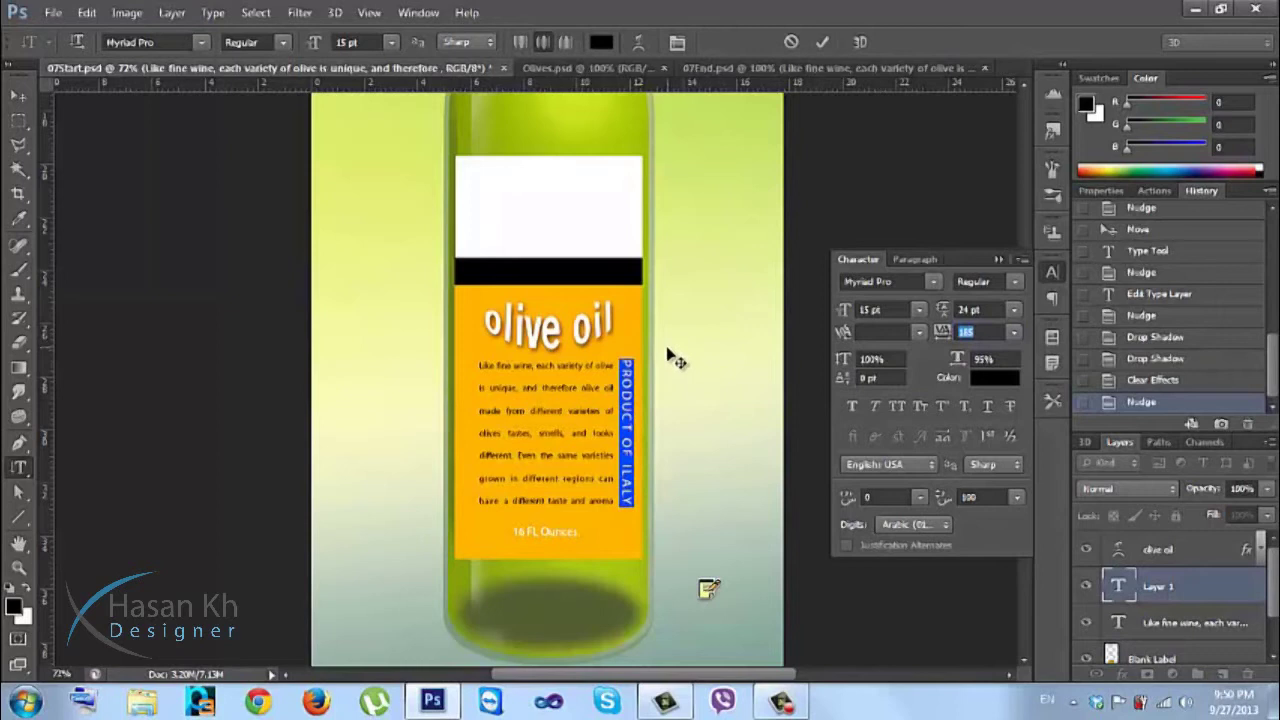
# Colour the vertical text pure red with an R value of 255 and commit the text edit.
pyautogui.click(995, 378)
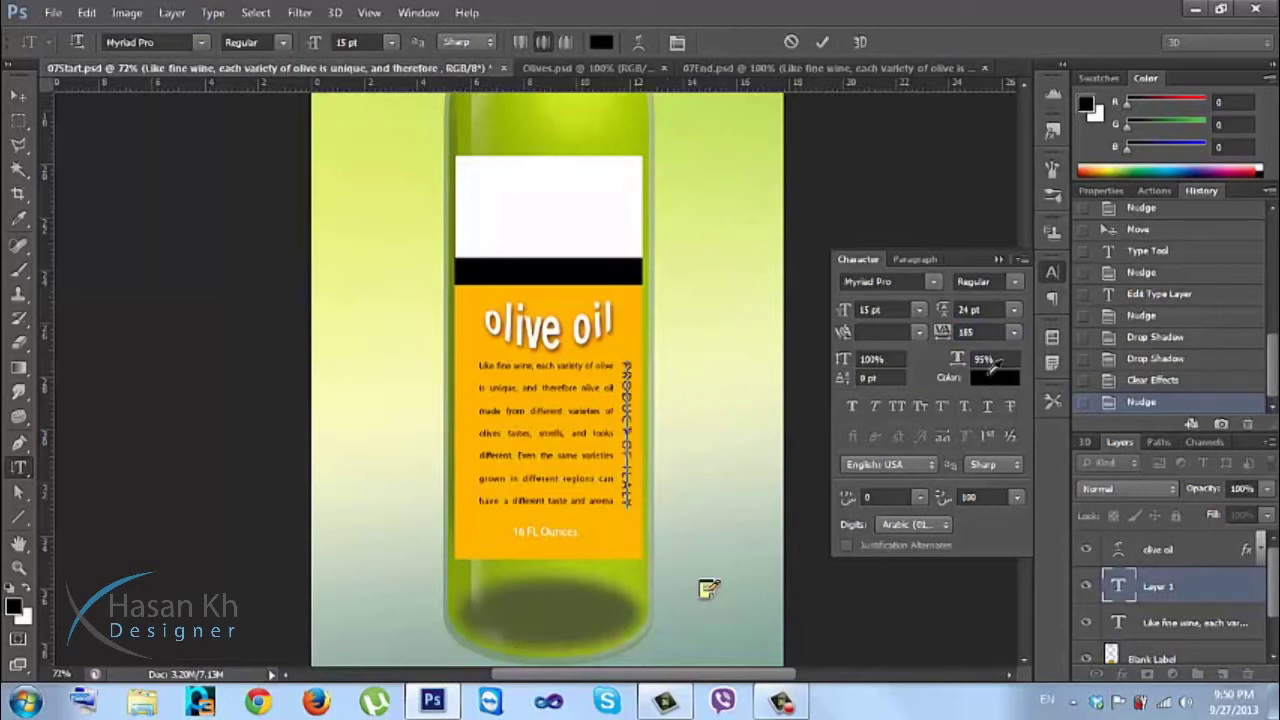
pyautogui.write('255')
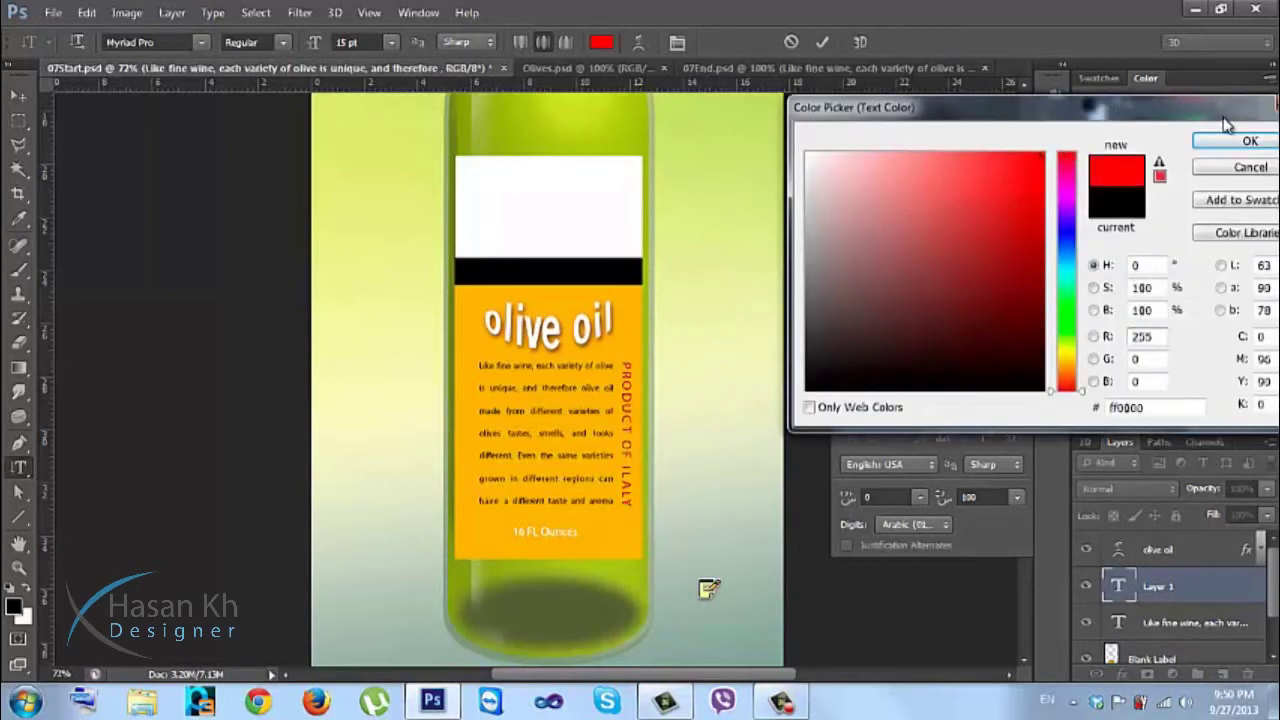
pyautogui.click(1215, 144)
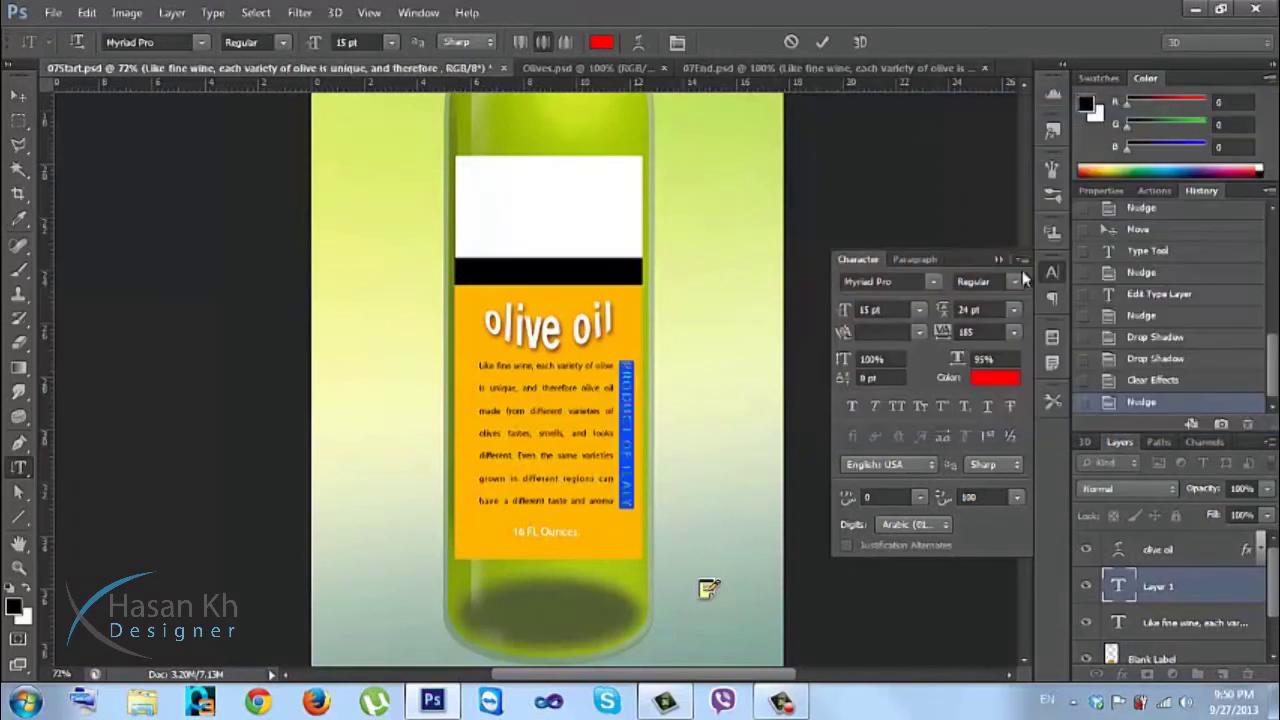
pyautogui.click(1052, 272)
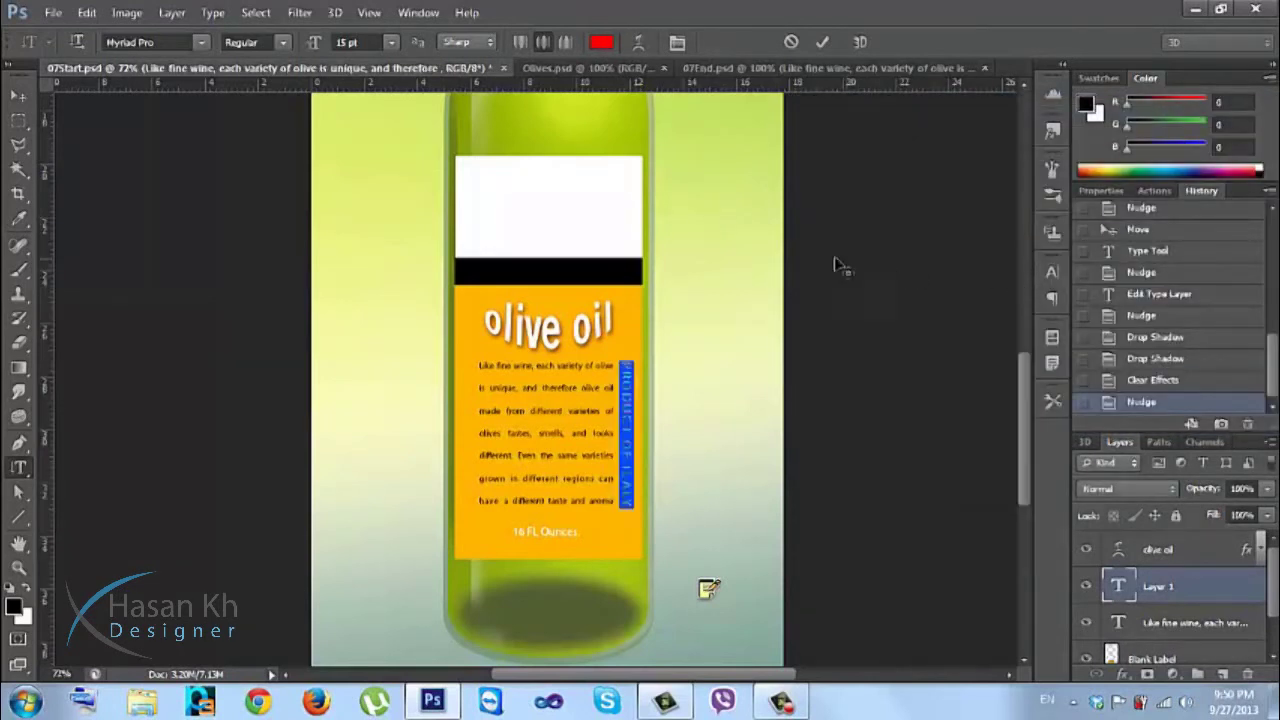
pyautogui.click(825, 39)
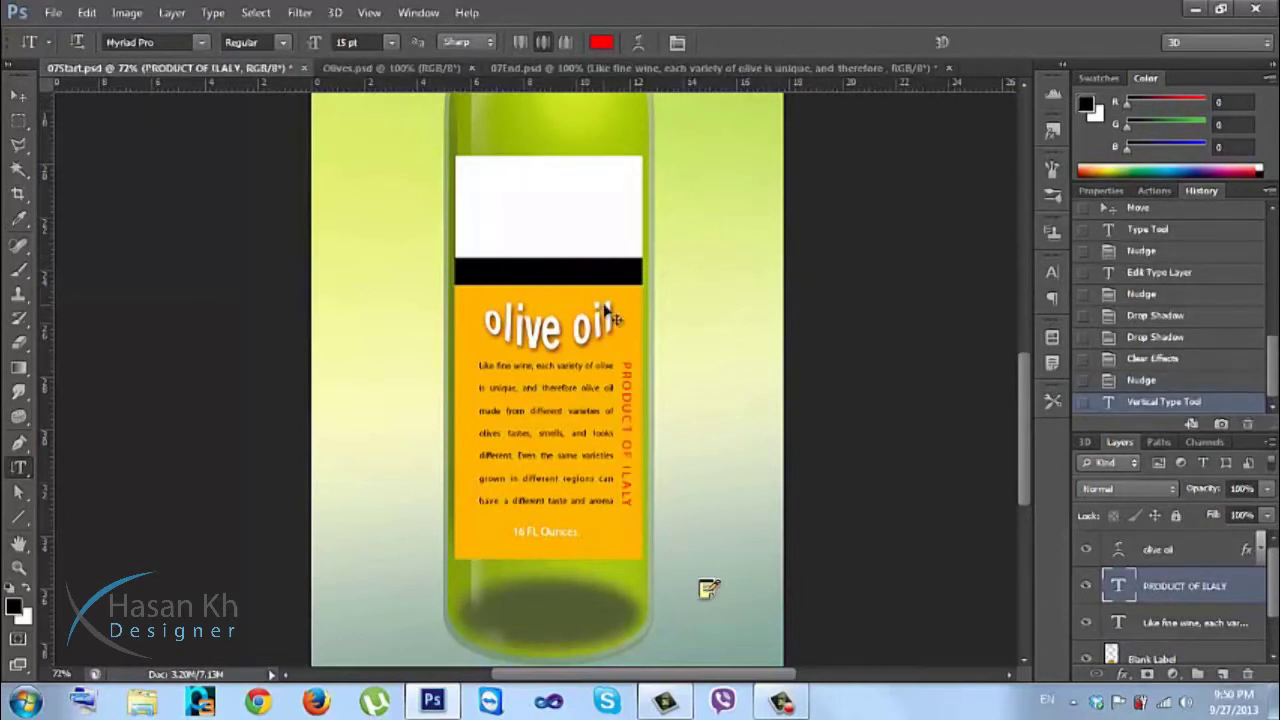
# Examine the label's title, paragraph and vertical text up close.
pyautogui.hotkey('ctrl', '+')
pyautogui.hotkey('ctrl', '+')
pyautogui.moveTo(608, 323); pyautogui.dragTo(565, 143)
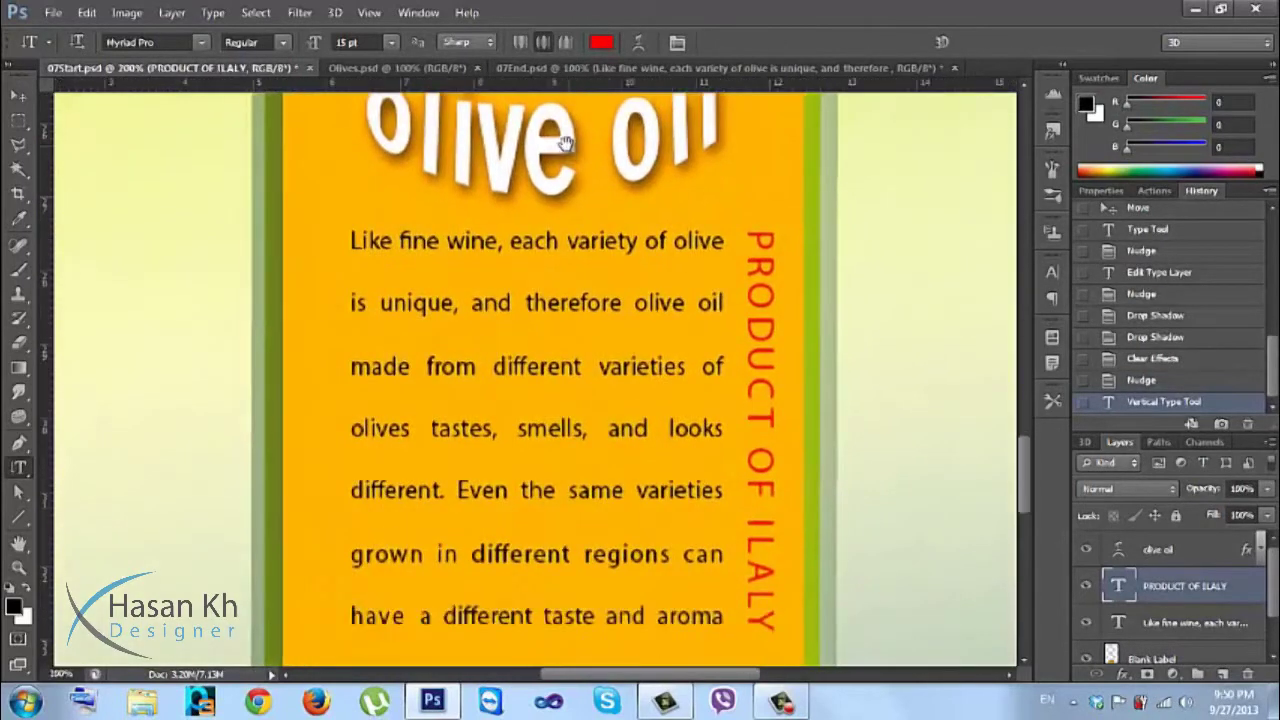
pyautogui.moveTo(526, 348); pyautogui.dragTo(540, 260)
pyautogui.moveTo(603, 180); pyautogui.dragTo(521, 403)
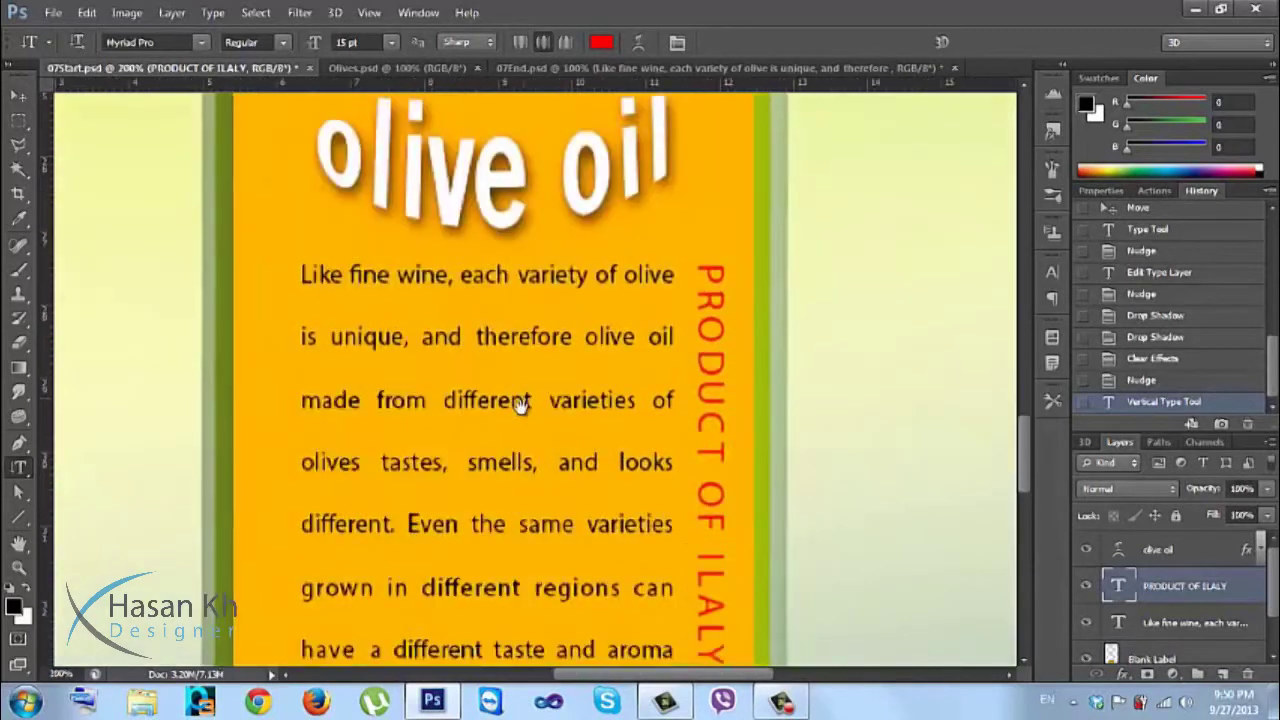
pyautogui.hotkey('ctrl', '-')
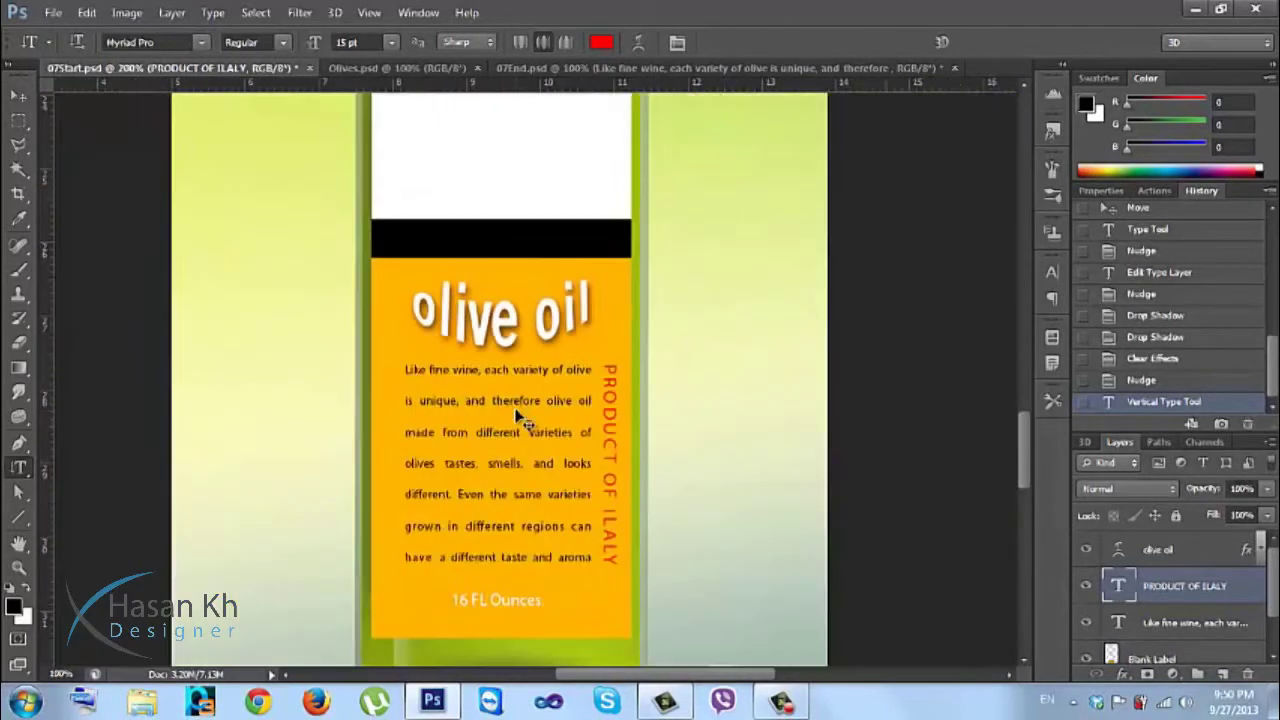
# Add the horizontal text "EXTRA VIRGIN" centred on the label's black band.
pyautogui.hotkey('ctrl', '-')
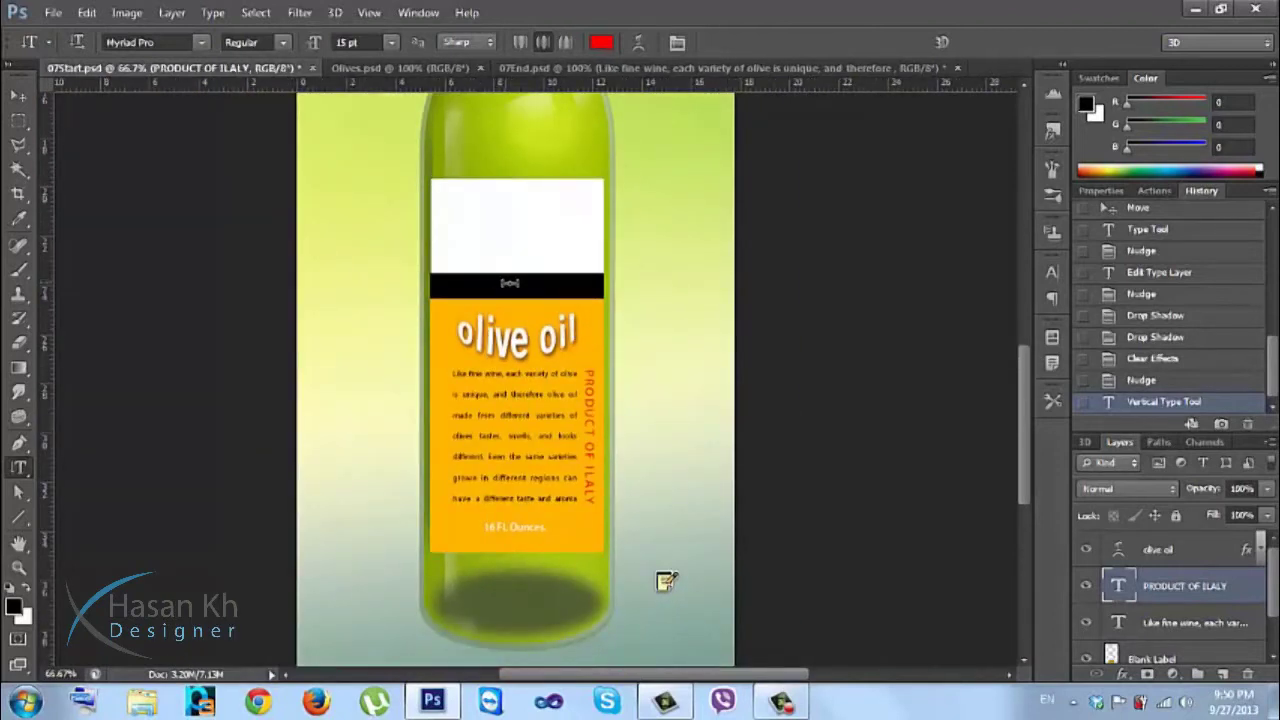
pyautogui.click(24, 468)
pyautogui.click(62, 464)
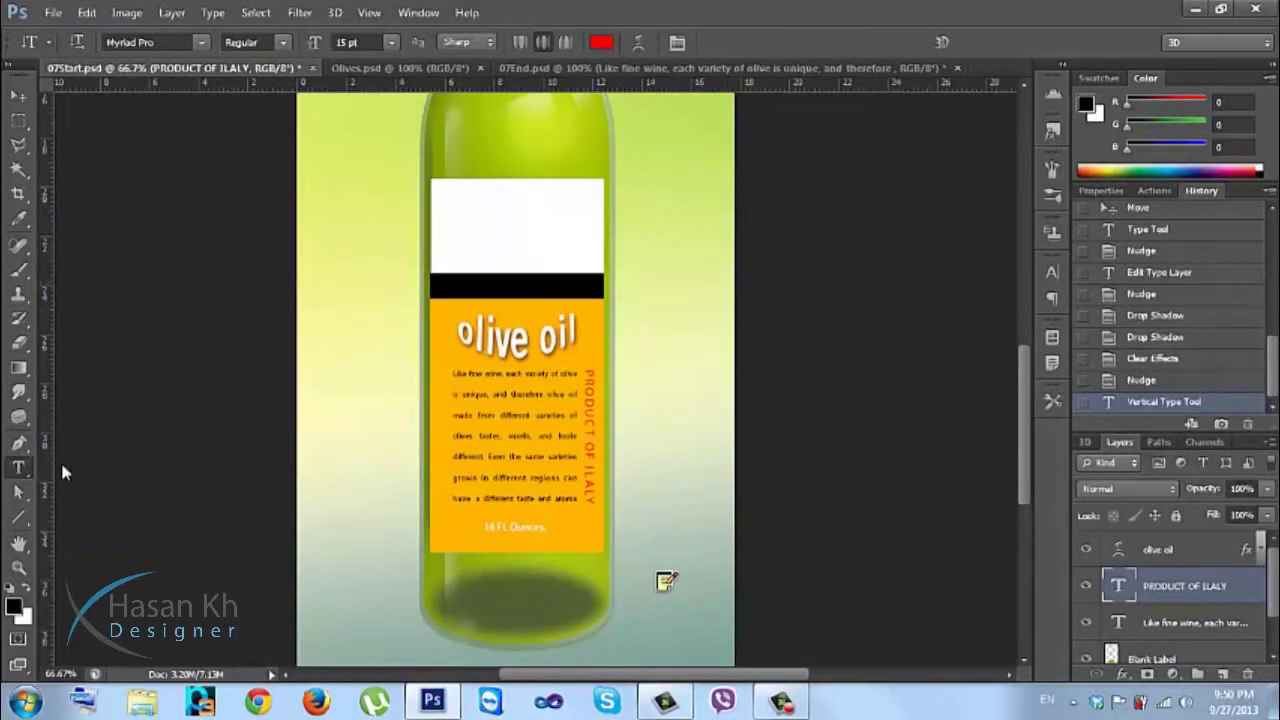
pyautogui.click(510, 286)
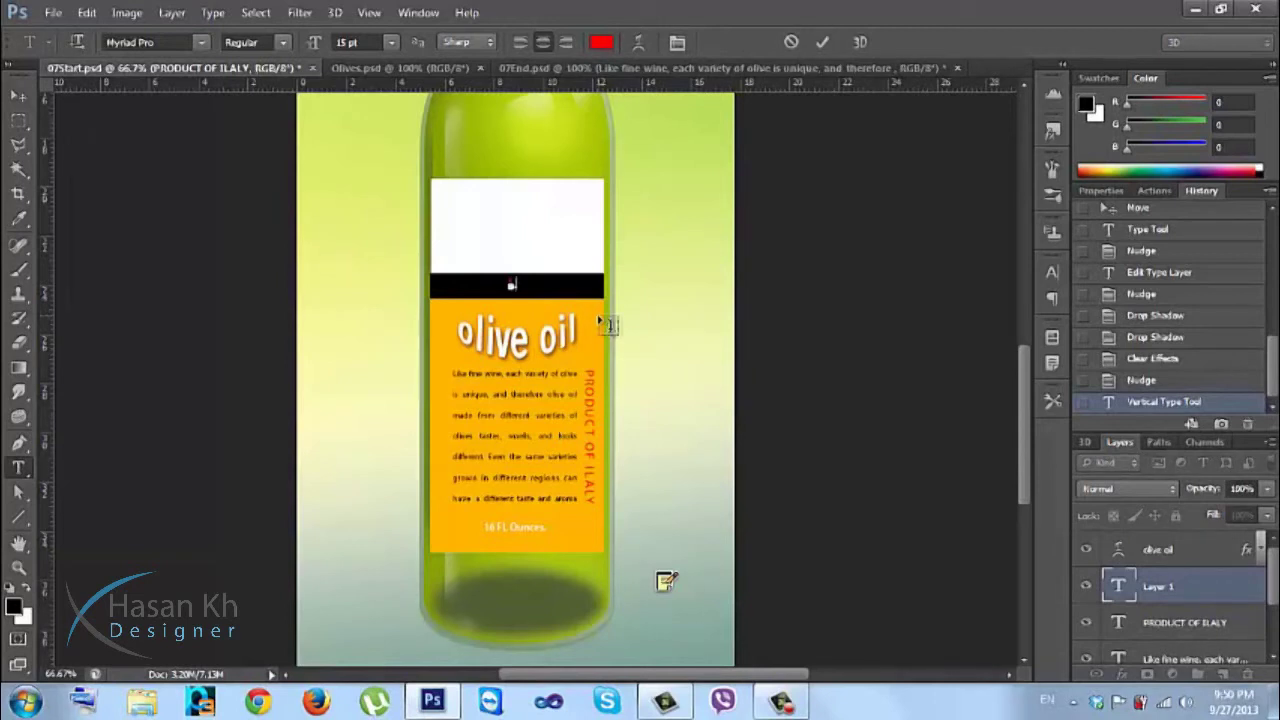
pyautogui.write('EXTRA VIR')
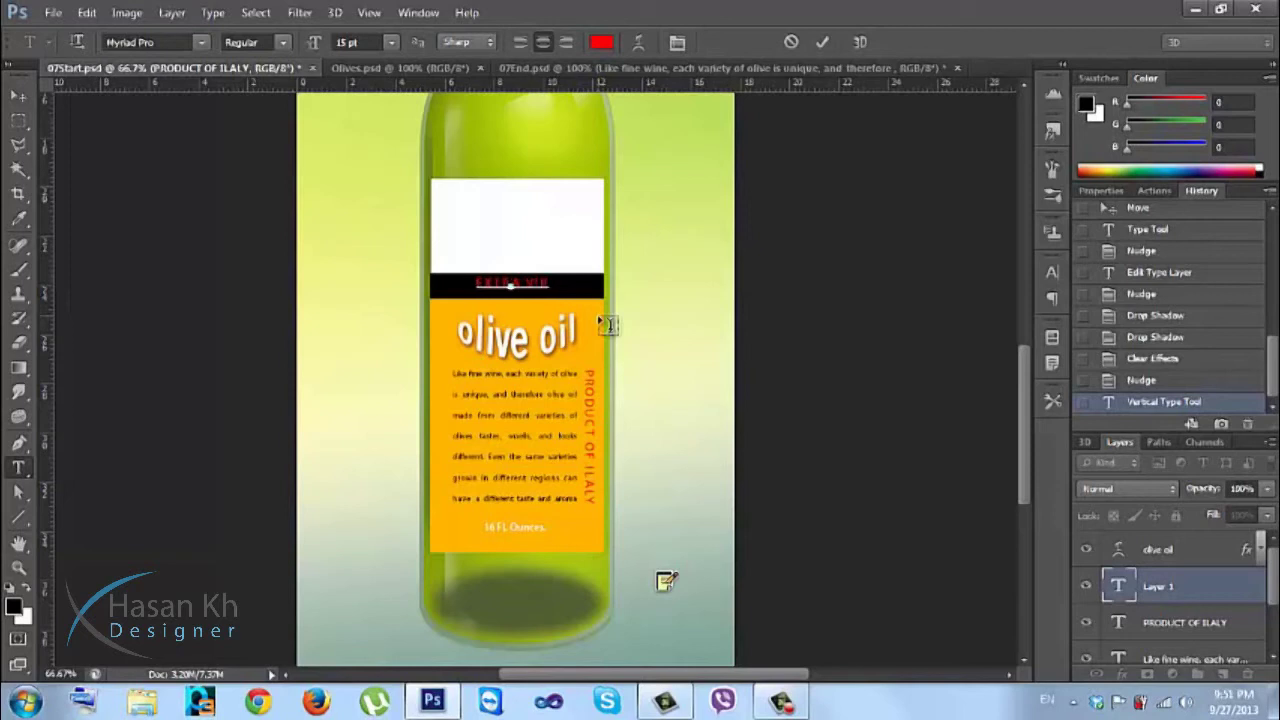
pyautogui.write('GIN')
# Position the EXTRA VIRGIN text within the black band, commit it and nudge it slightly down.
pyautogui.doubleClick(520, 283)
pyautogui.click(520, 283)
pyautogui.tripleClick(520, 283)
pyautogui.moveTo(531, 274); pyautogui.dragTo(529, 274)
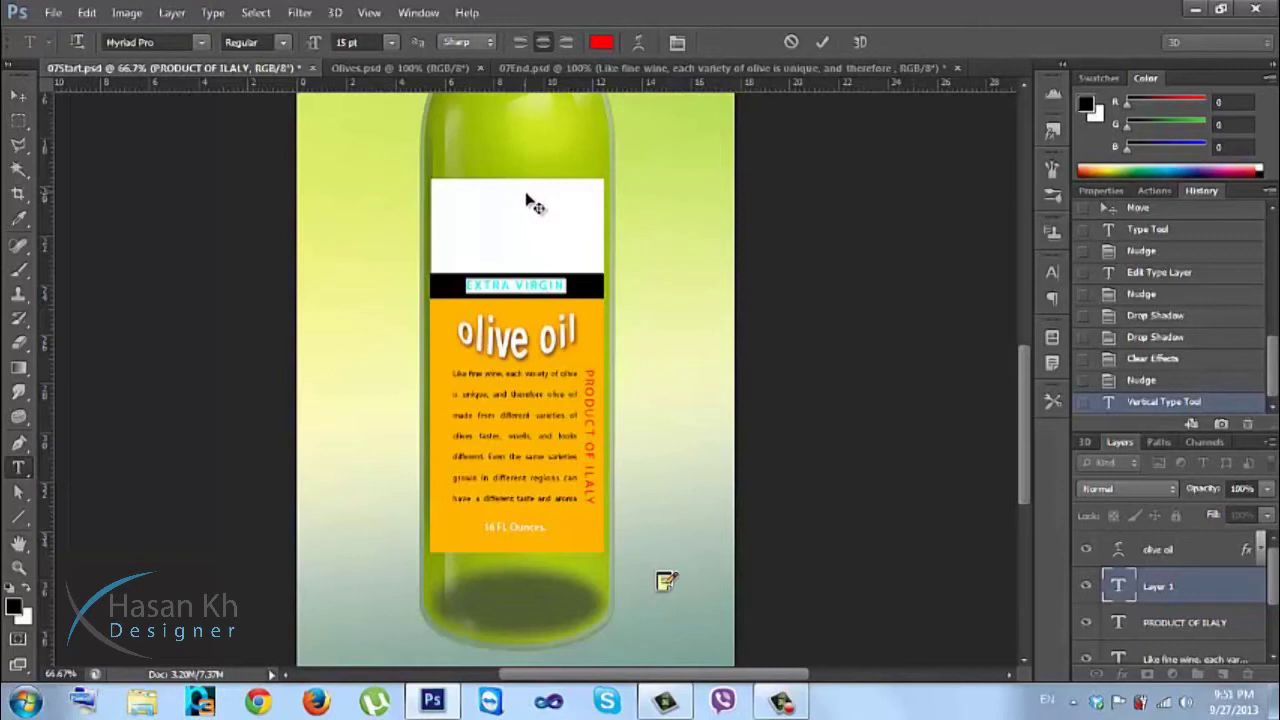
pyautogui.click(18, 95)
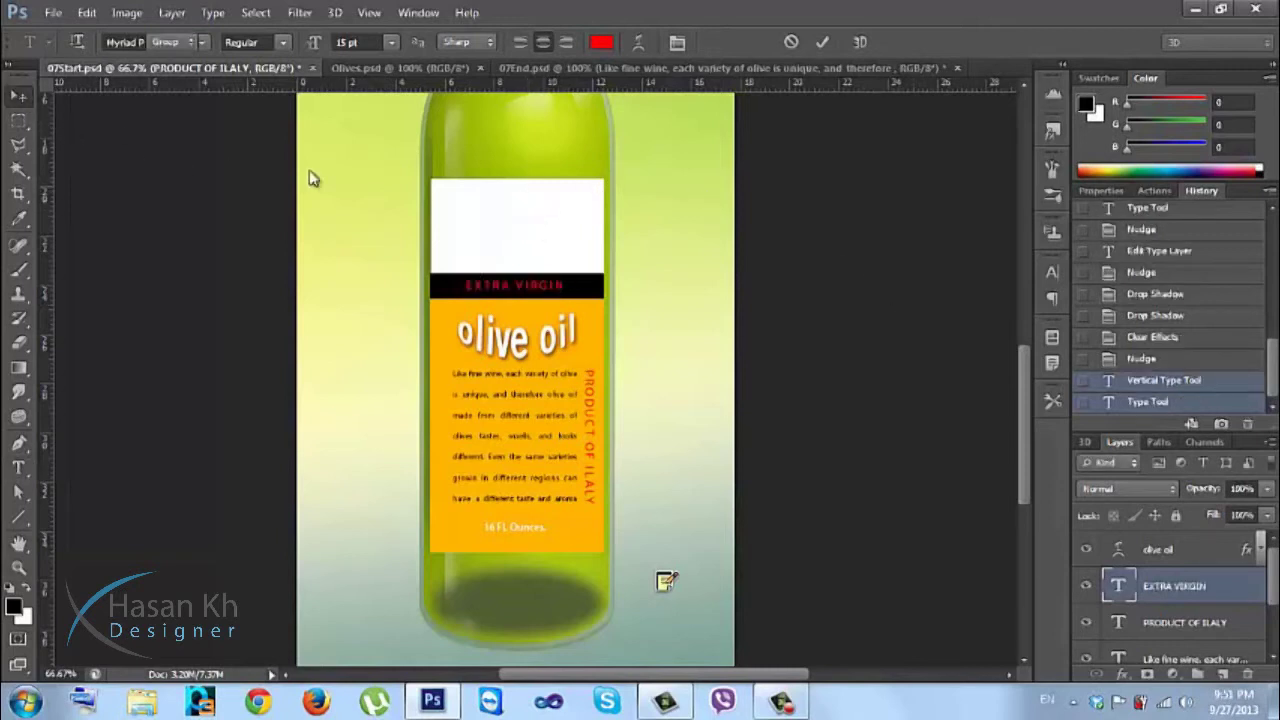
pyautogui.press('Down')
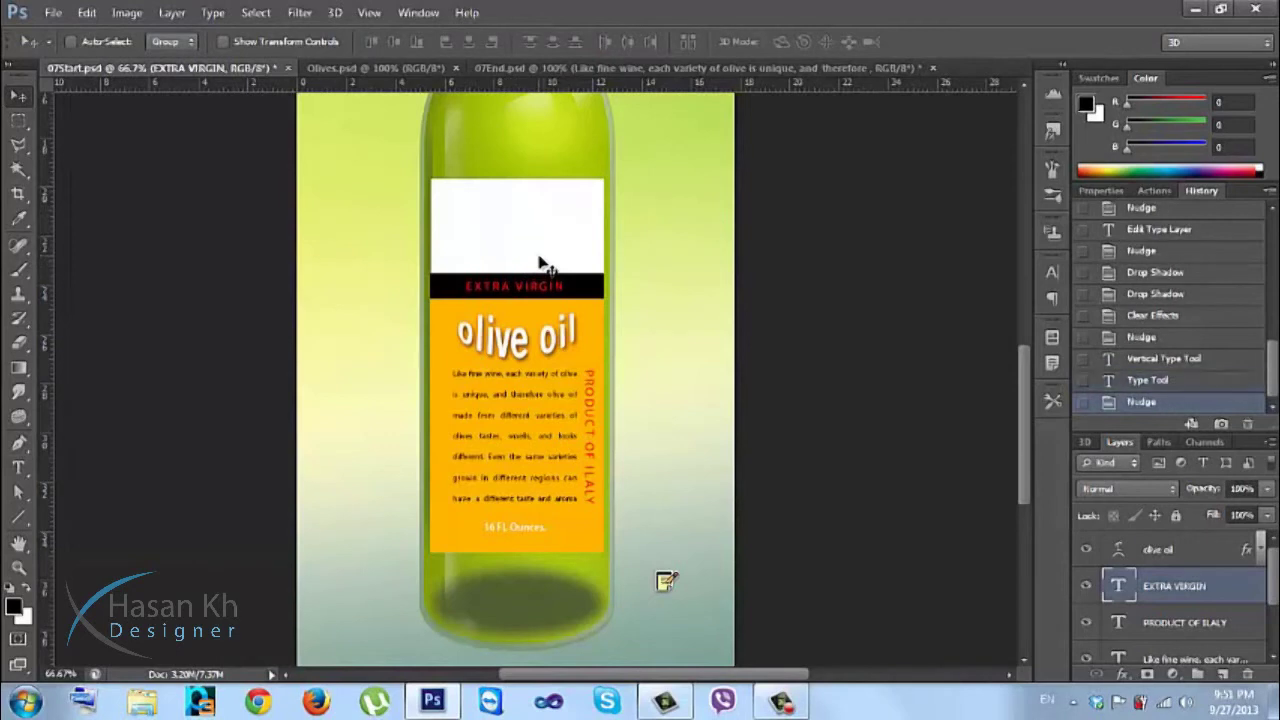
# Add the text "OLIVE" on the label's white area in the olive oil title's font and colour it black (000000).
pyautogui.click(1233, 550)
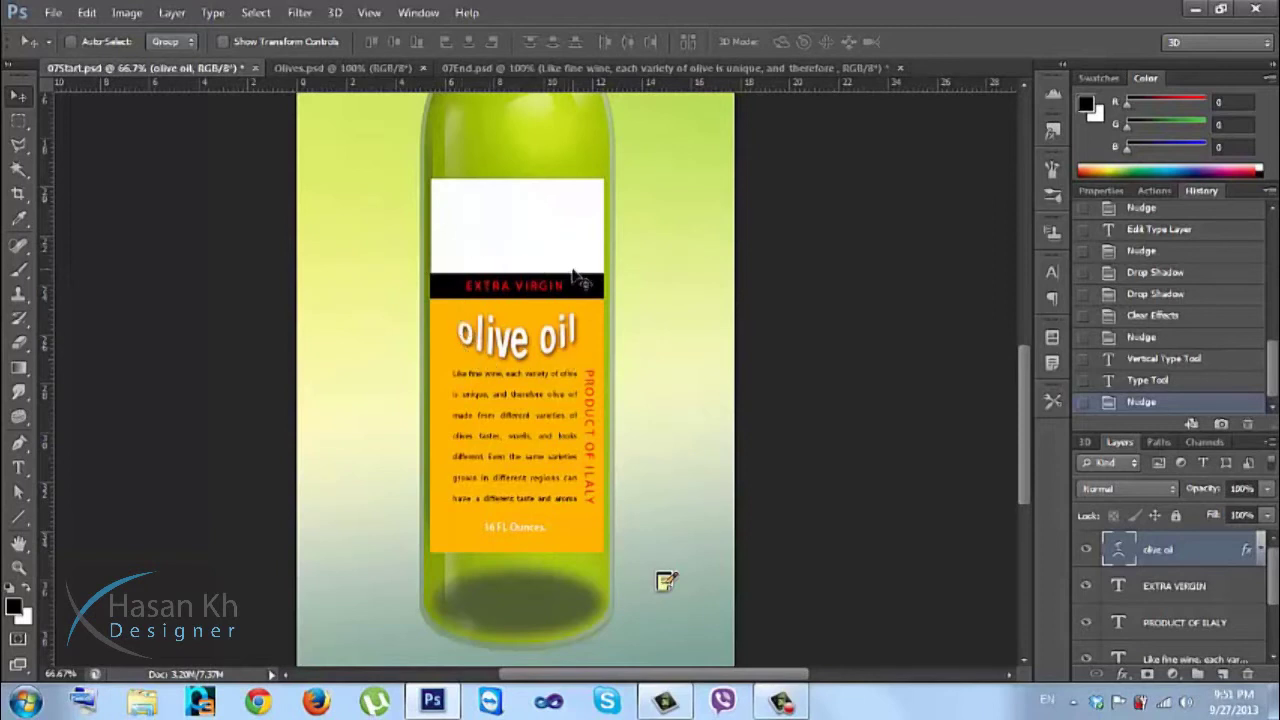
pyautogui.click(18, 467)
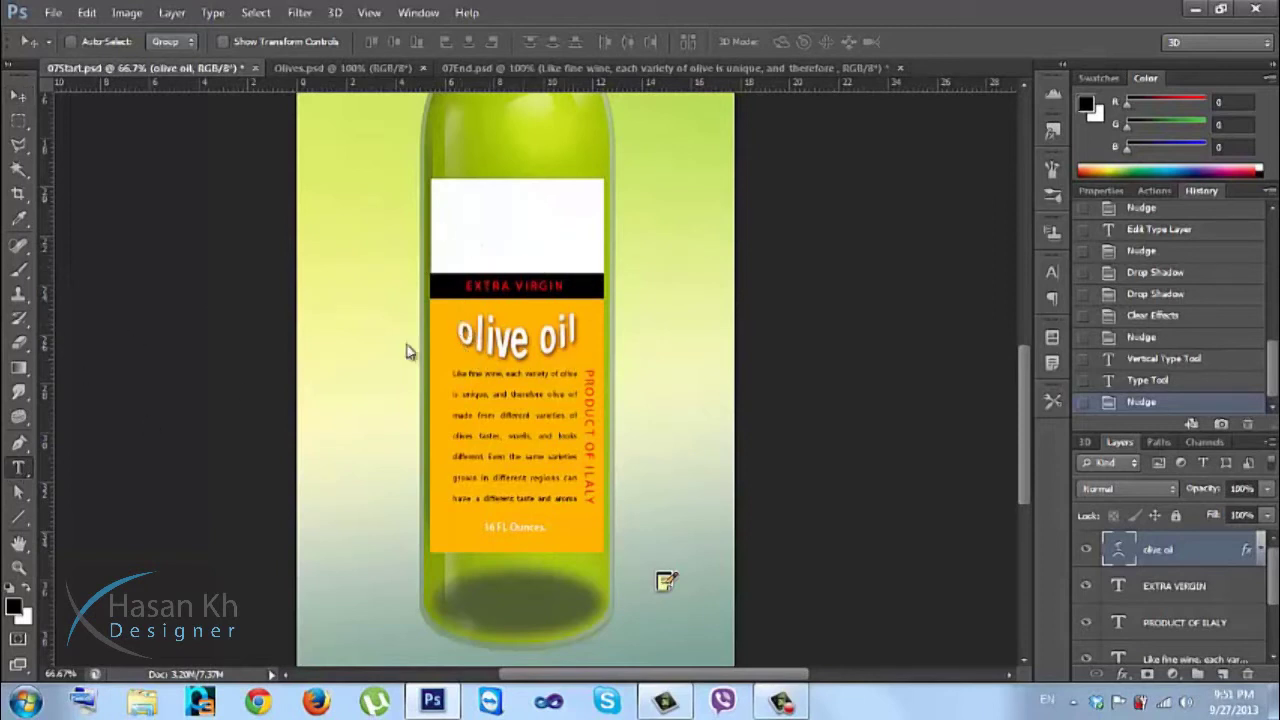
pyautogui.click(524, 240)
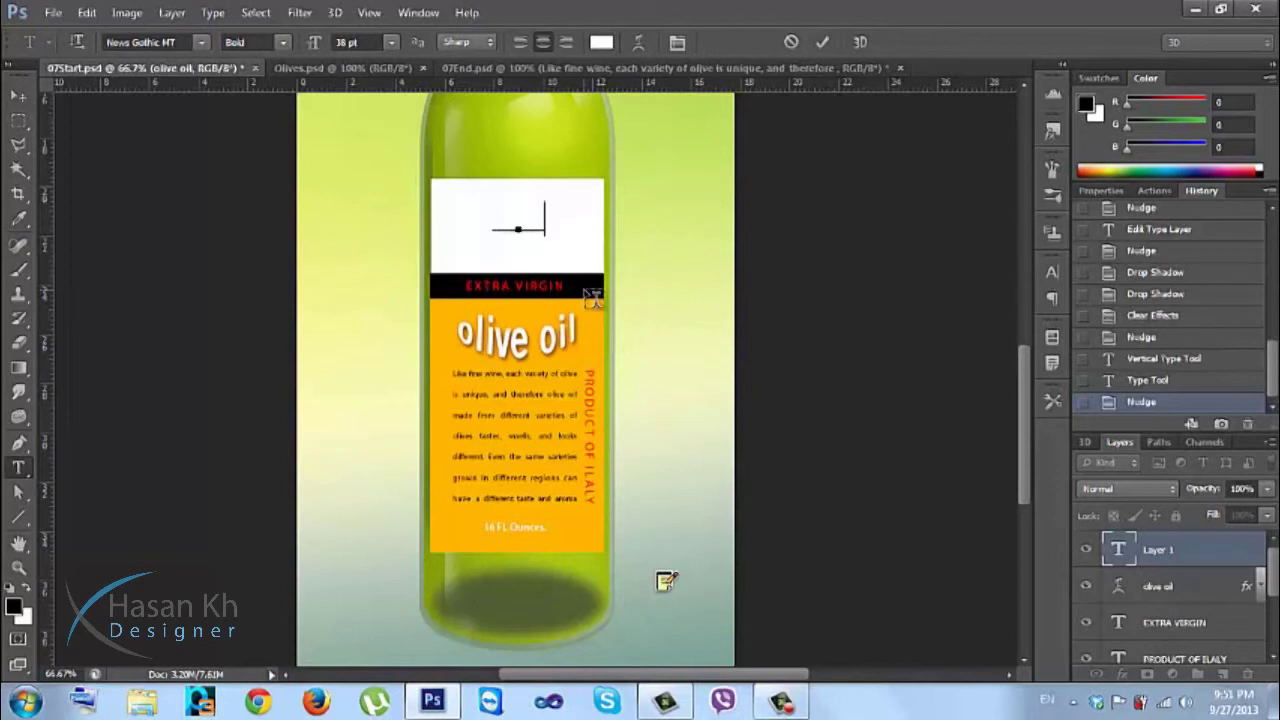
pyautogui.click(500, 217)
pyautogui.hotkey('ctrl', 'a')
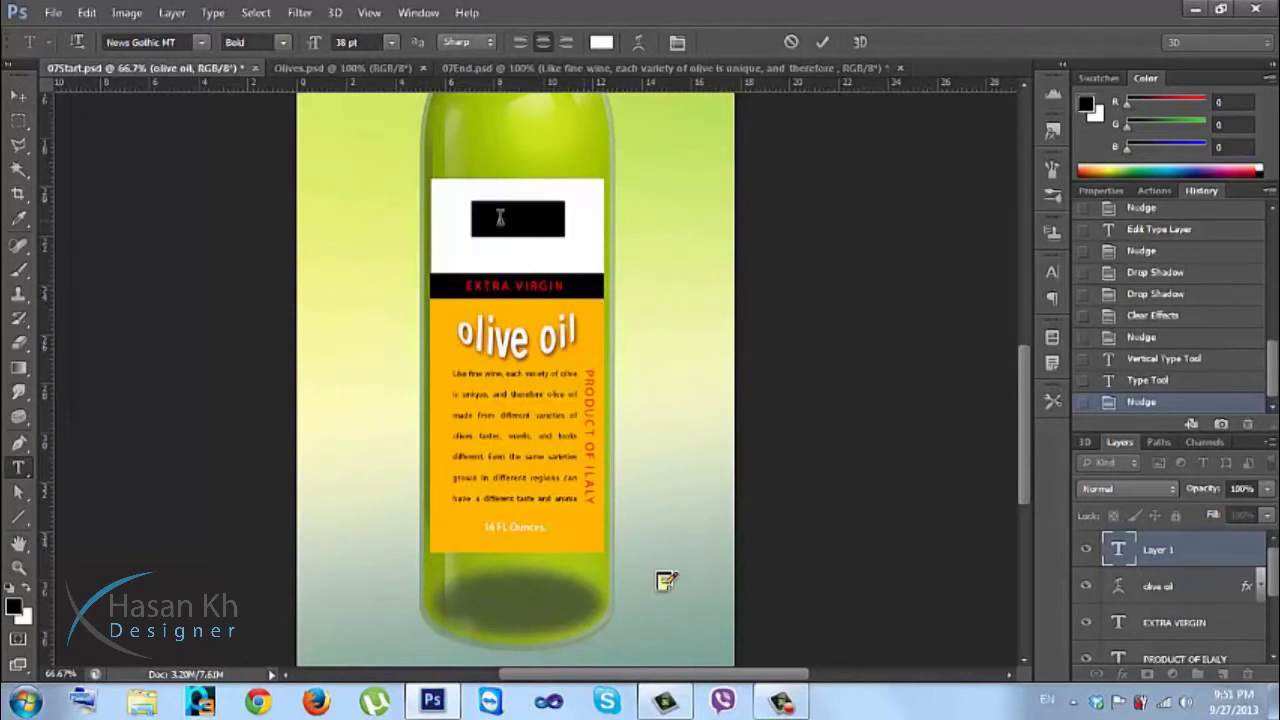
pyautogui.click(601, 42)
pyautogui.moveTo(832, 225); pyautogui.dragTo(822, 395)
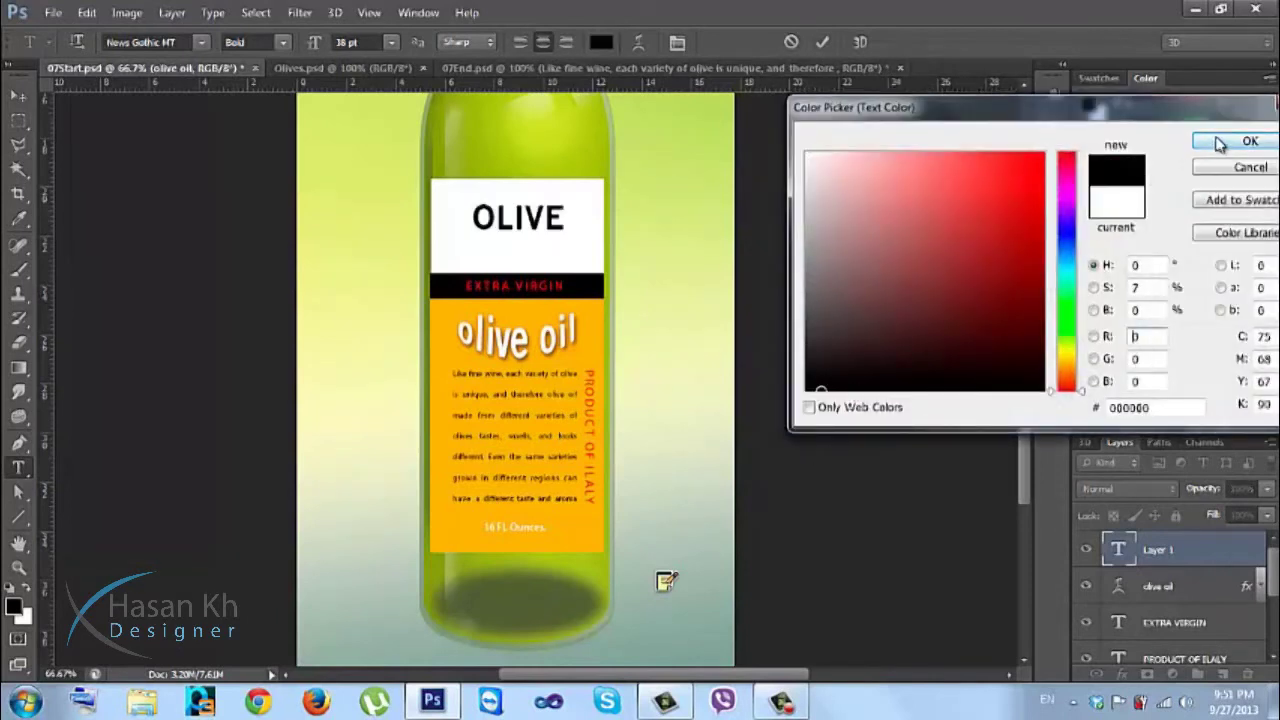
pyautogui.click(1218, 143)
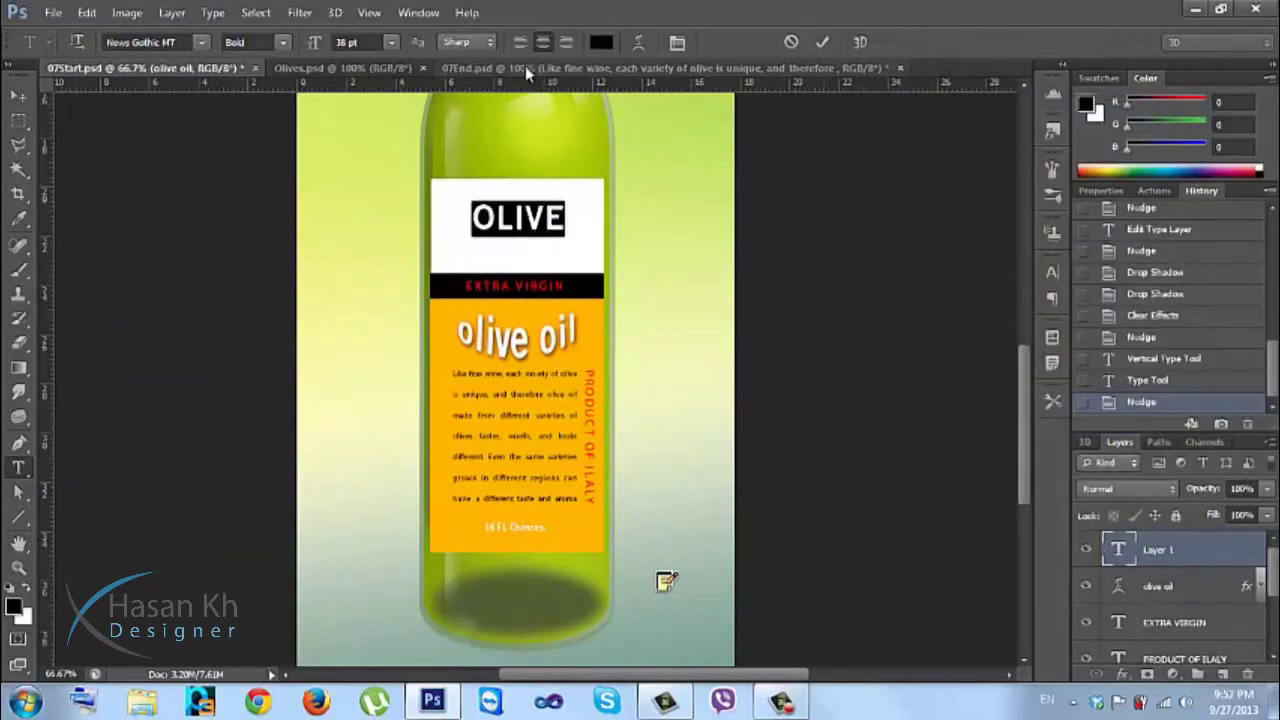
# Set the OLIVE text's font size to 66 pt and move it slightly down to centre it in the white area.
pyautogui.moveTo(316, 47); pyautogui.dragTo(344, 48)
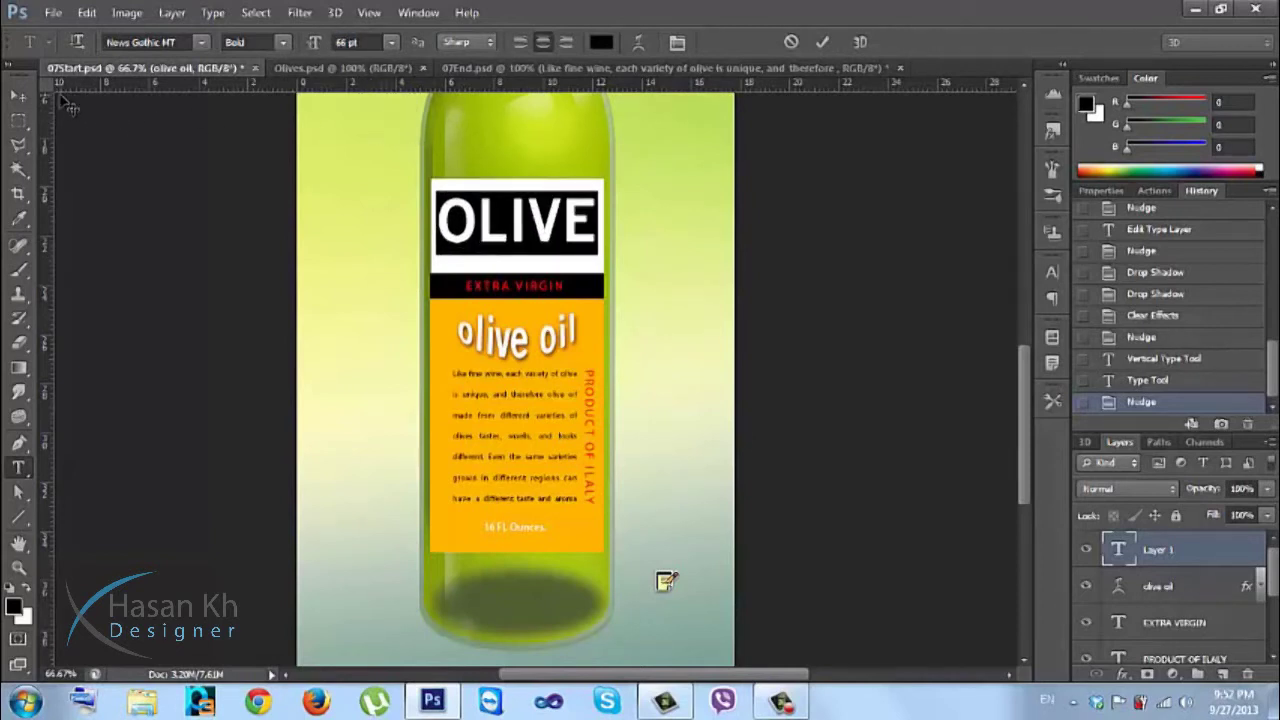
pyautogui.click(18, 95)
pyautogui.moveTo(400, 153); pyautogui.dragTo(396, 157)
# Copy the olives photo from Olives.psd over the OLIVE text and clip it to the text layer, shifting the photo slightly down.
pyautogui.click(342, 67)
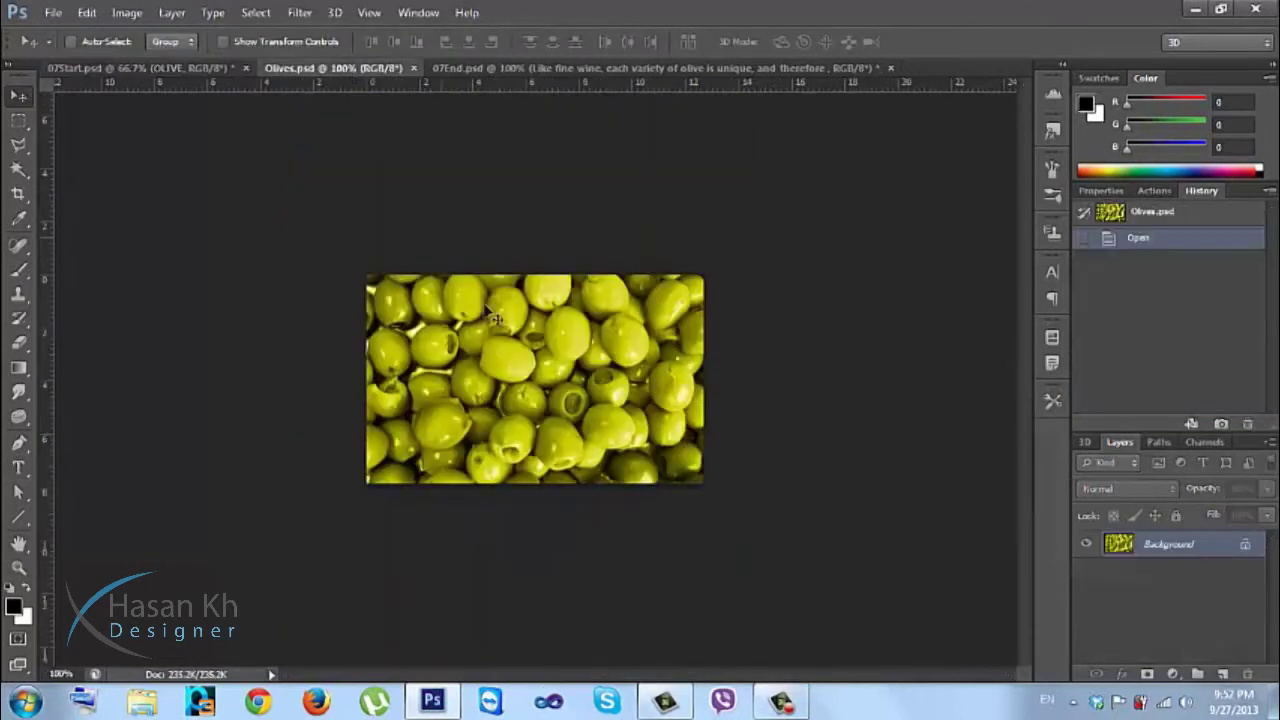
pyautogui.moveTo(540, 372); pyautogui.dragTo(503, 218)
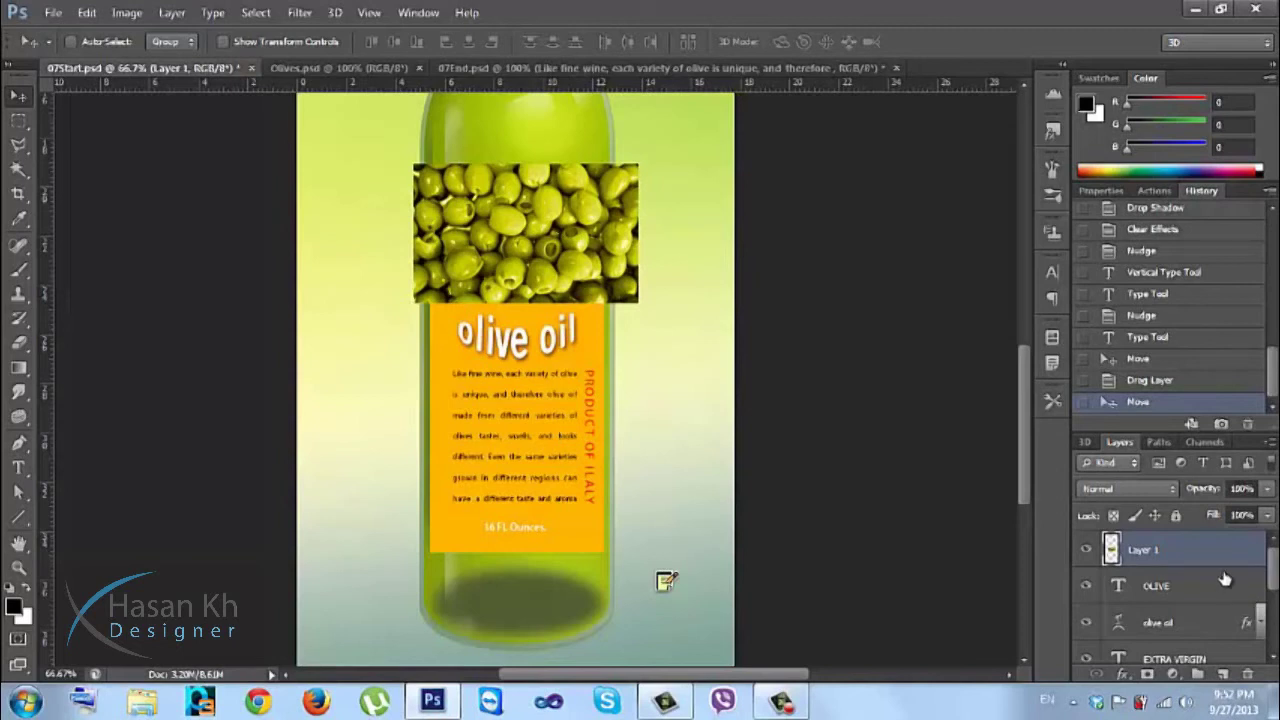
pyautogui.moveTo(1225, 558); pyautogui.dragTo(1223, 566)
pyautogui.keyDown('alt'); pyautogui.click(1225, 565); pyautogui.keyUp('alt')
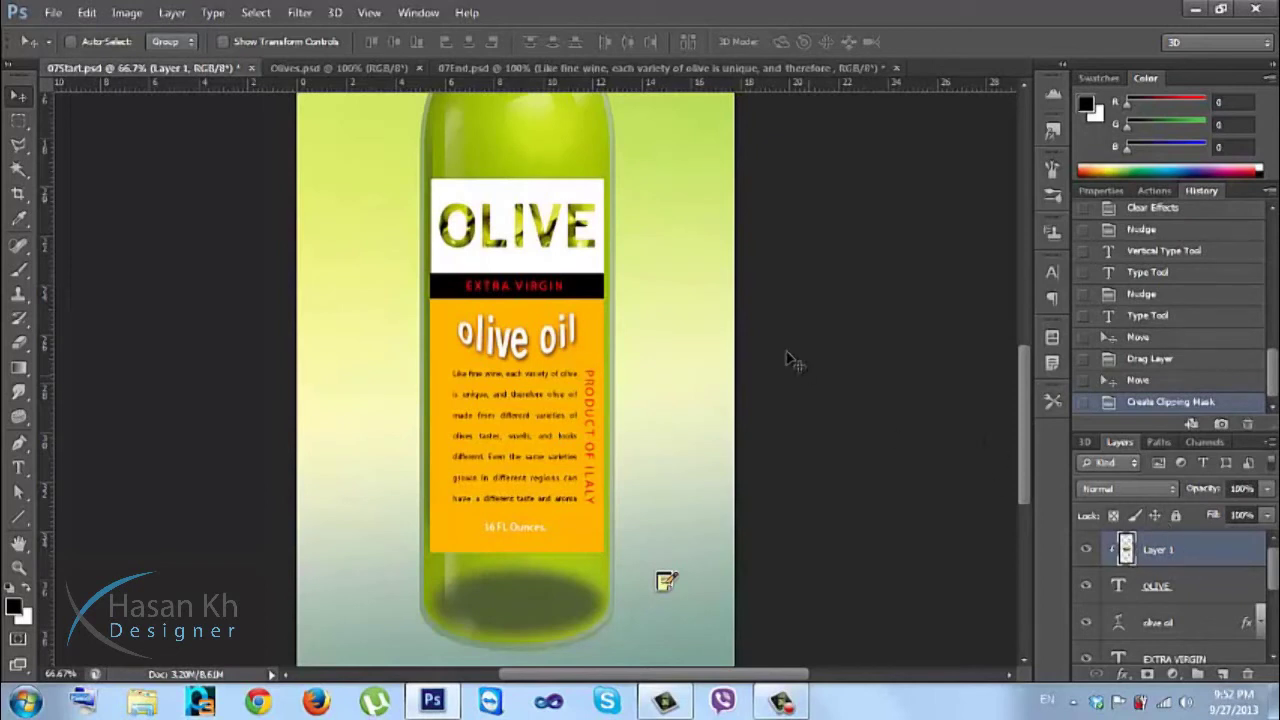
pyautogui.moveTo(580, 234); pyautogui.dragTo(580, 246)
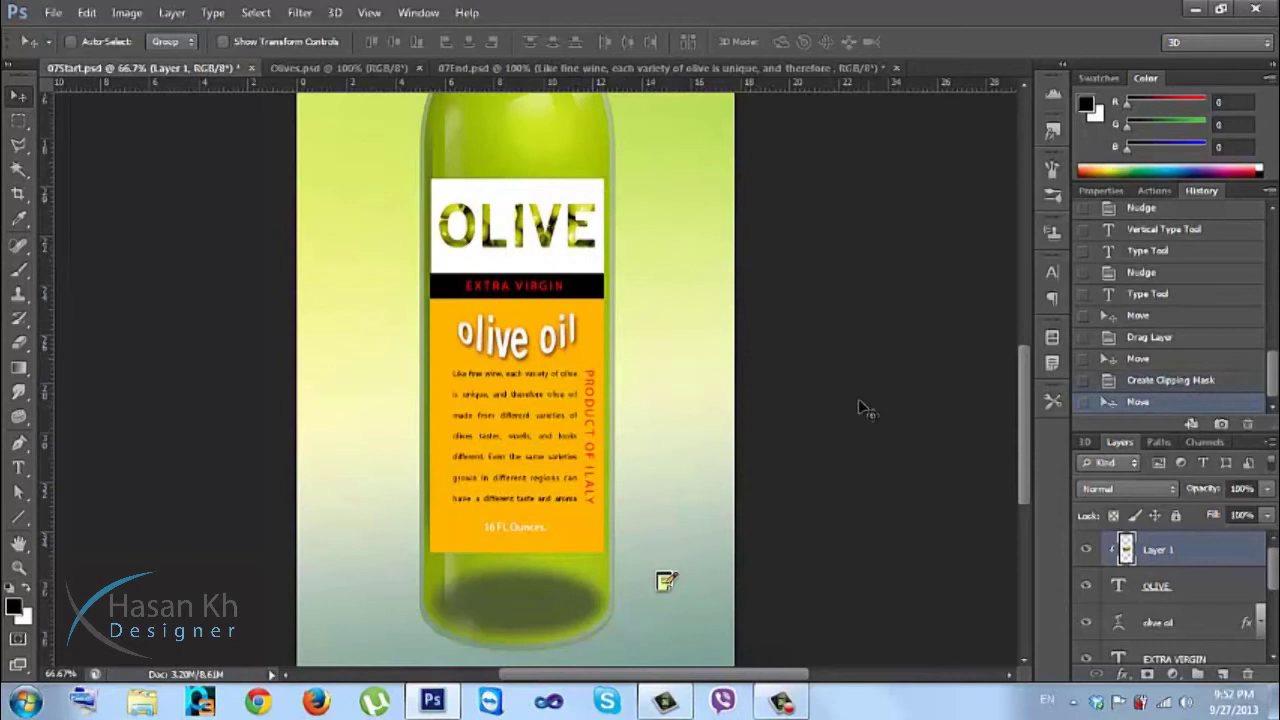
# Apply an Inner Shadow to the OLIVE text layer with a distance of 4 px and a size of 4 px.
pyautogui.hotkey('ctrl', '+')
pyautogui.hotkey('ctrl', '+')
pyautogui.moveTo(604, 228); pyautogui.dragTo(606, 528)
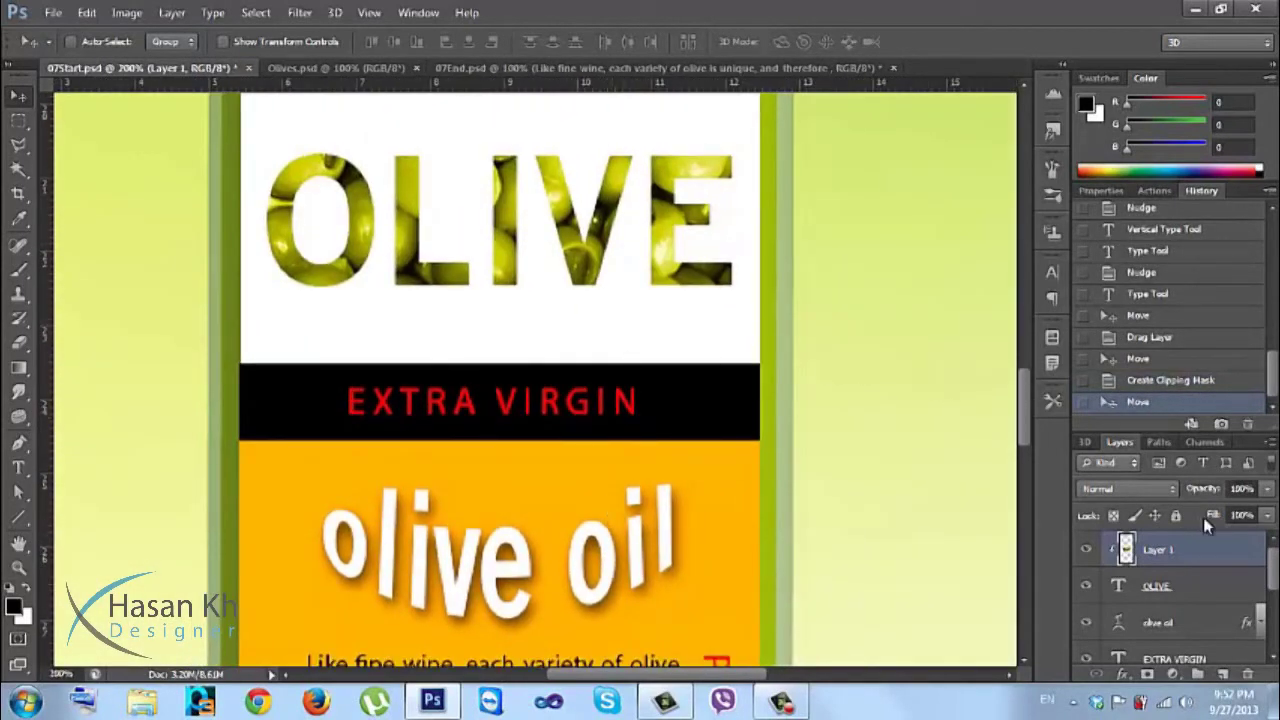
pyautogui.doubleClick(1240, 586)
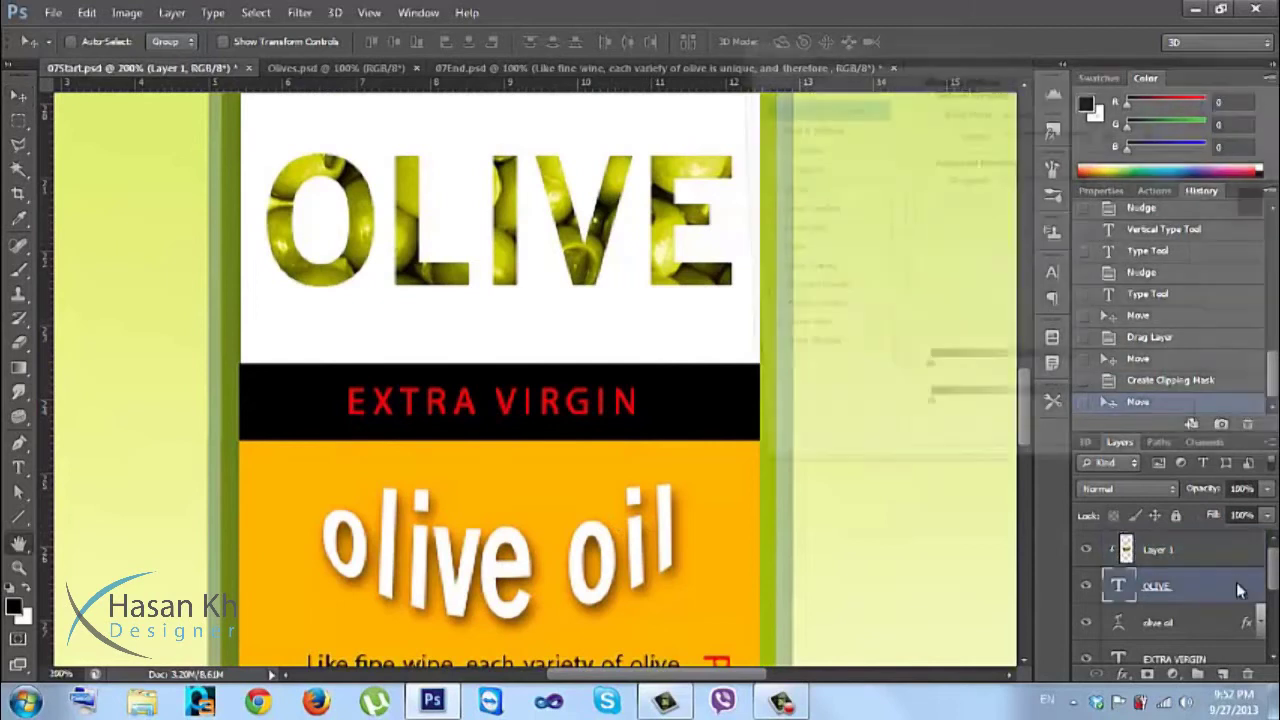
pyautogui.moveTo(816, 62); pyautogui.dragTo(908, 72)
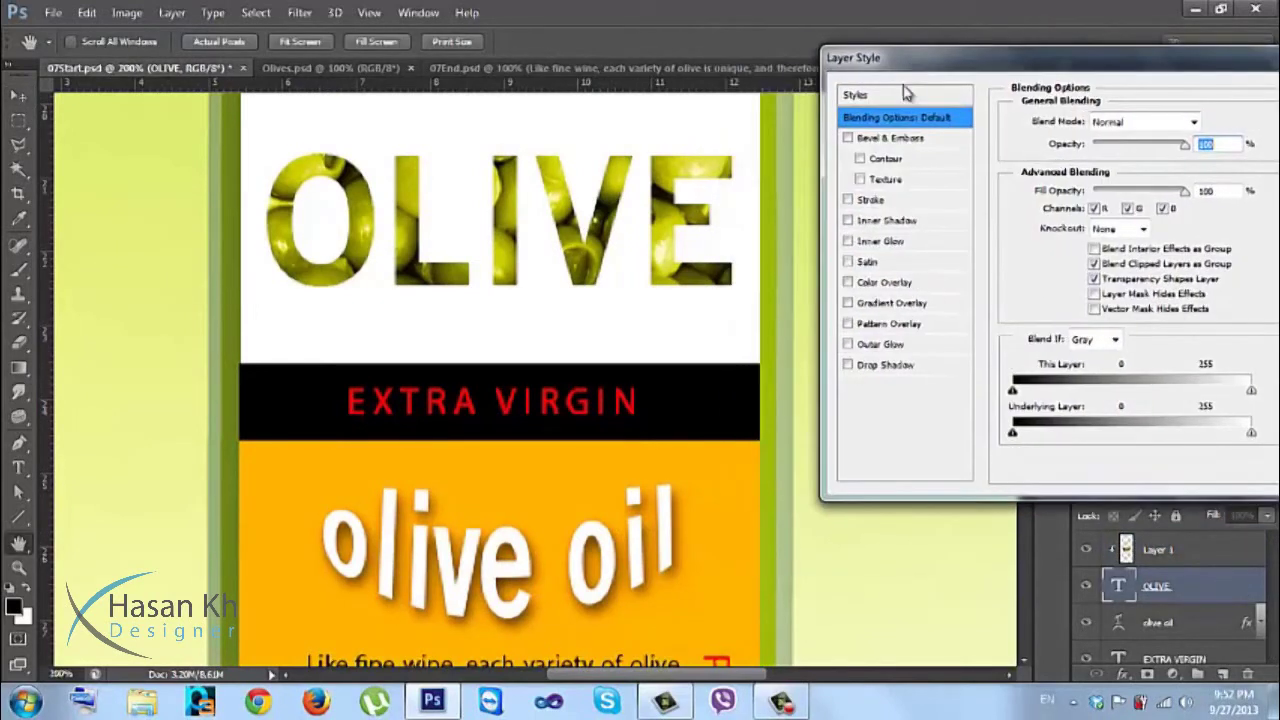
pyautogui.click(890, 222)
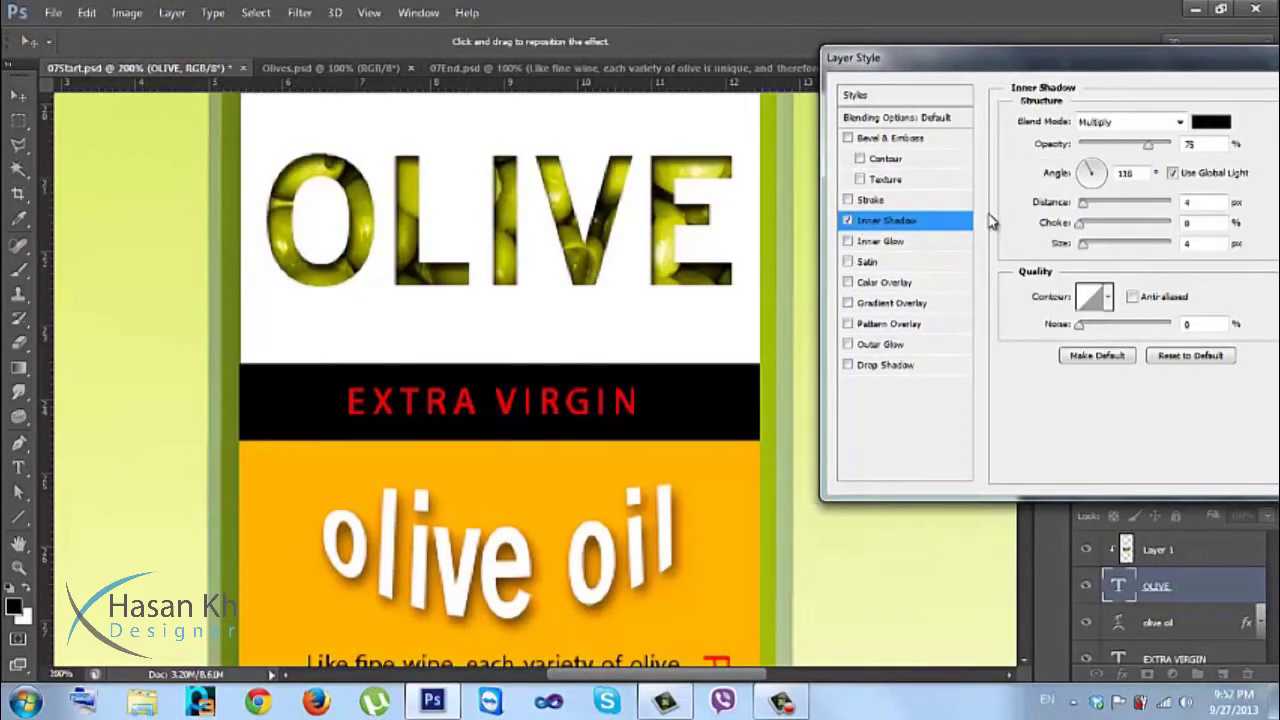
pyautogui.click(1084, 204)
pyautogui.click(1082, 244)
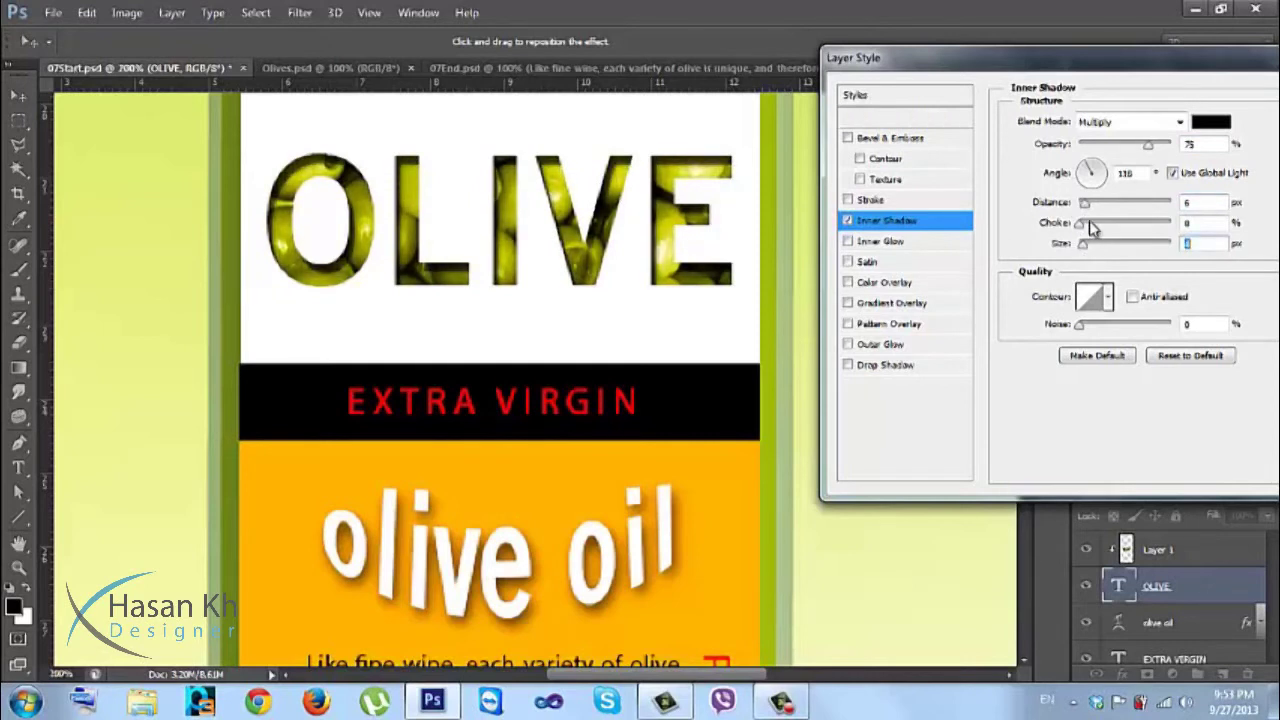
pyautogui.doubleClick(1212, 202)
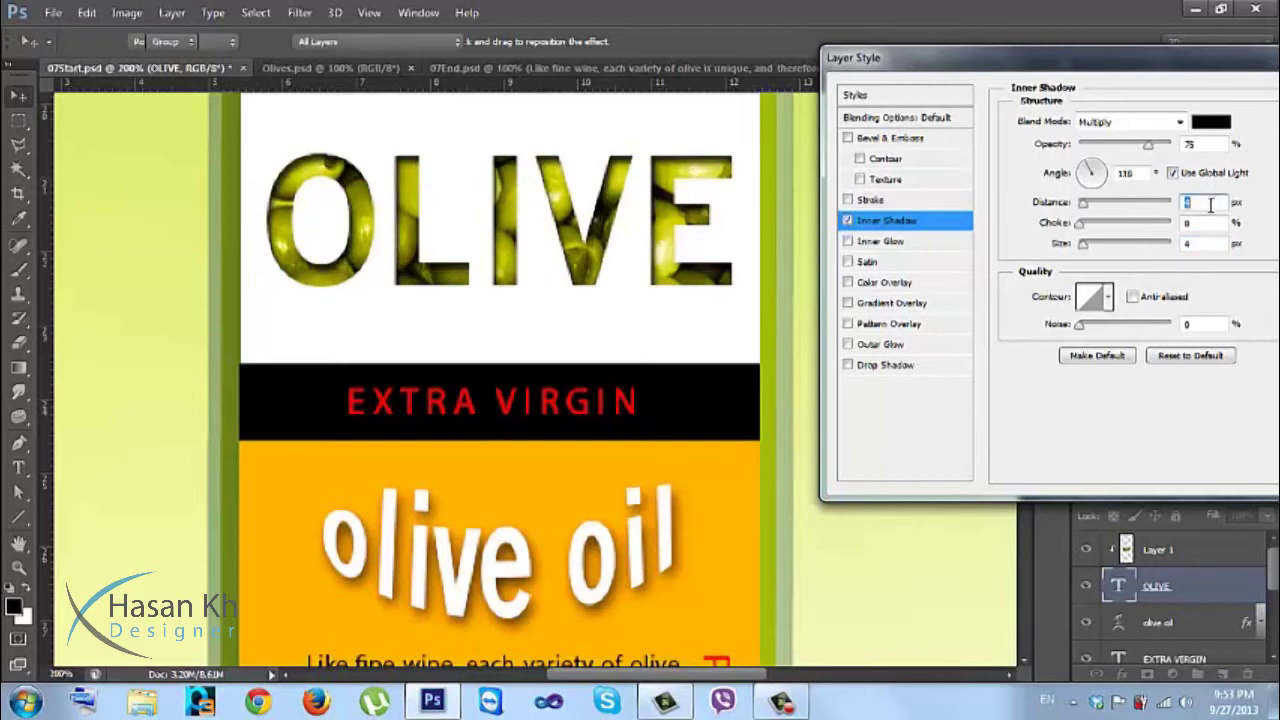
pyautogui.press('Return')
# Examine the whole bottle with its label, including the photo-filled OLIVE text.
pyautogui.hotkey('ctrl', '-')
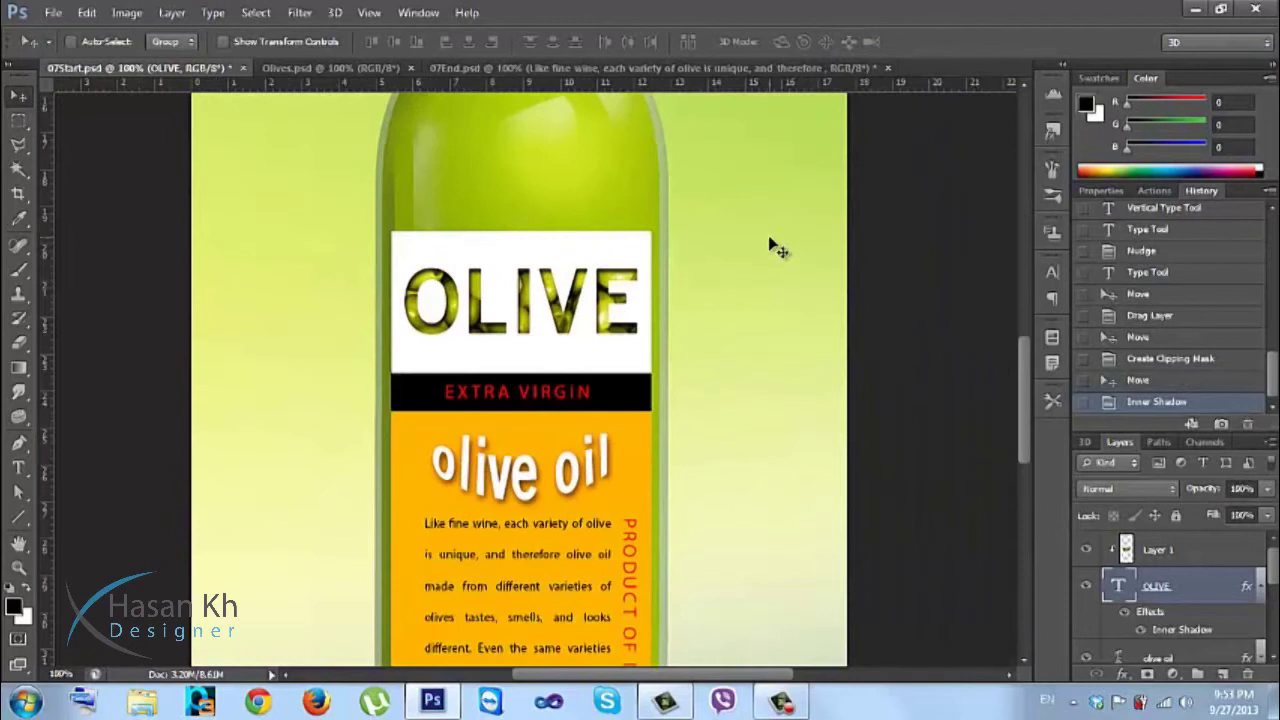
pyautogui.hotkey('ctrl', '-')
pyautogui.hotkey('ctrl', '-')
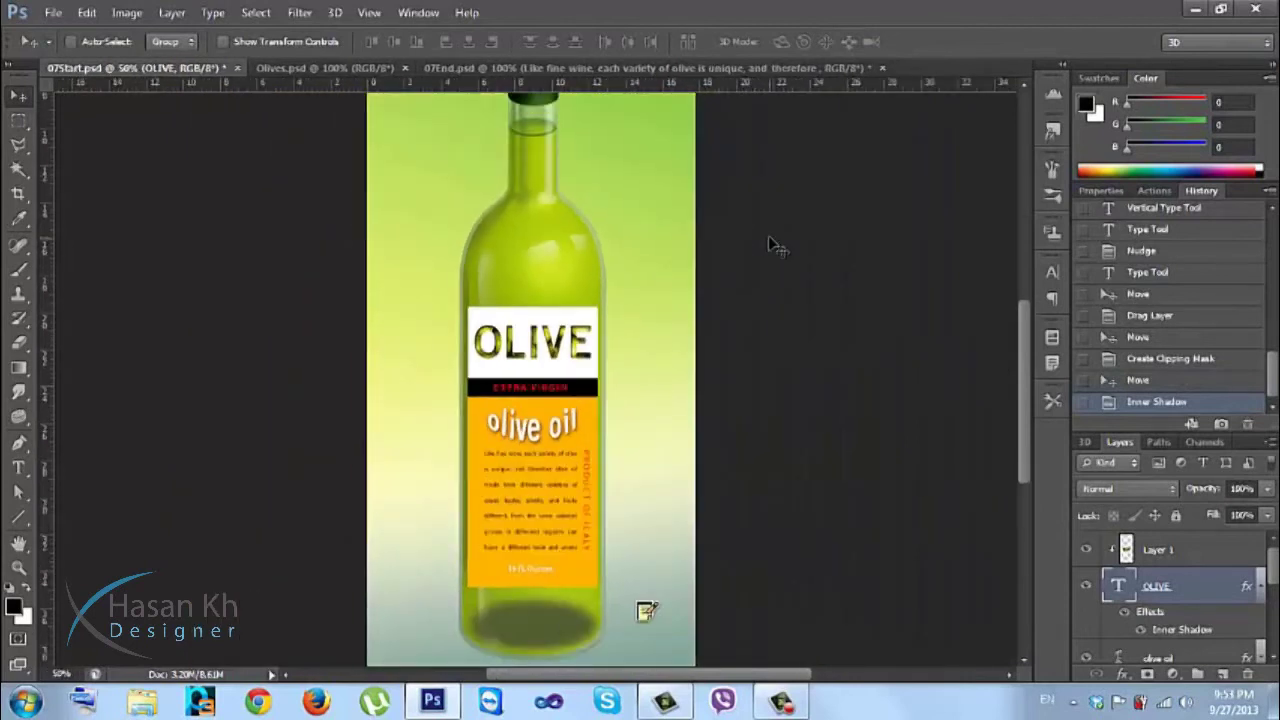
pyautogui.hotkey('ctrl', '-')
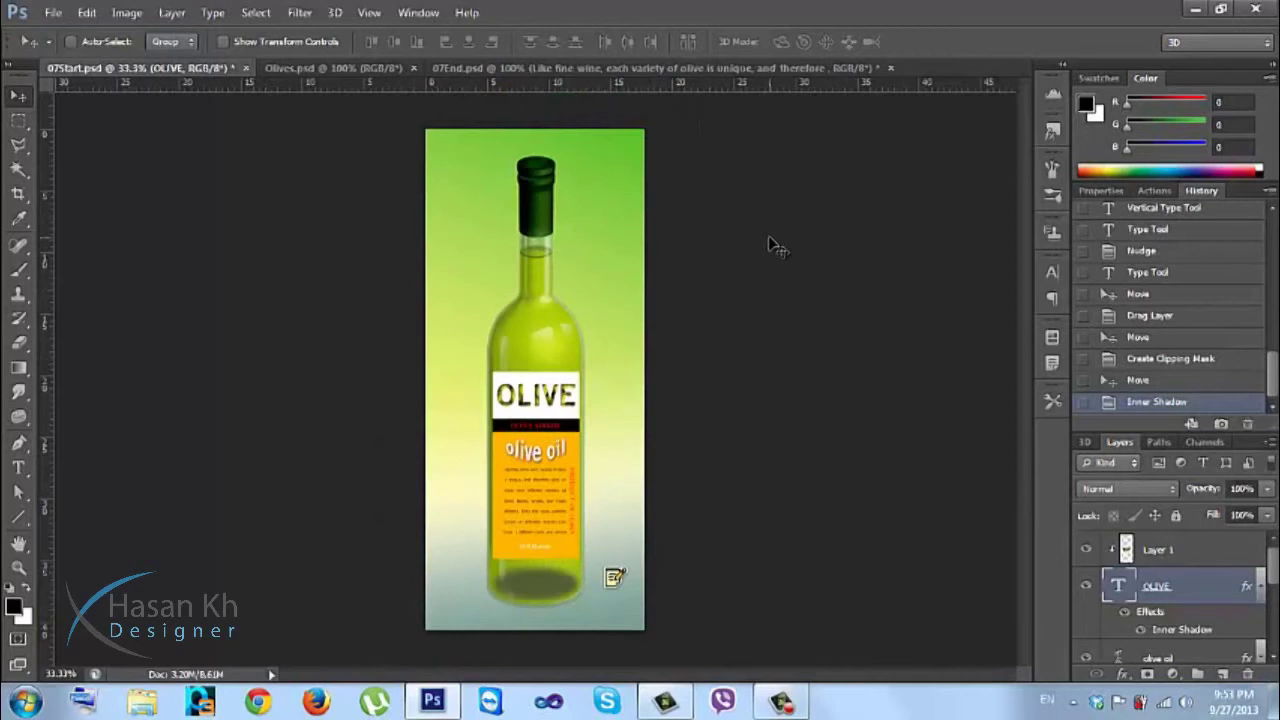
pyautogui.hotkey('ctrl', '+')
pyautogui.moveTo(655, 265); pyautogui.dragTo(576, 174)
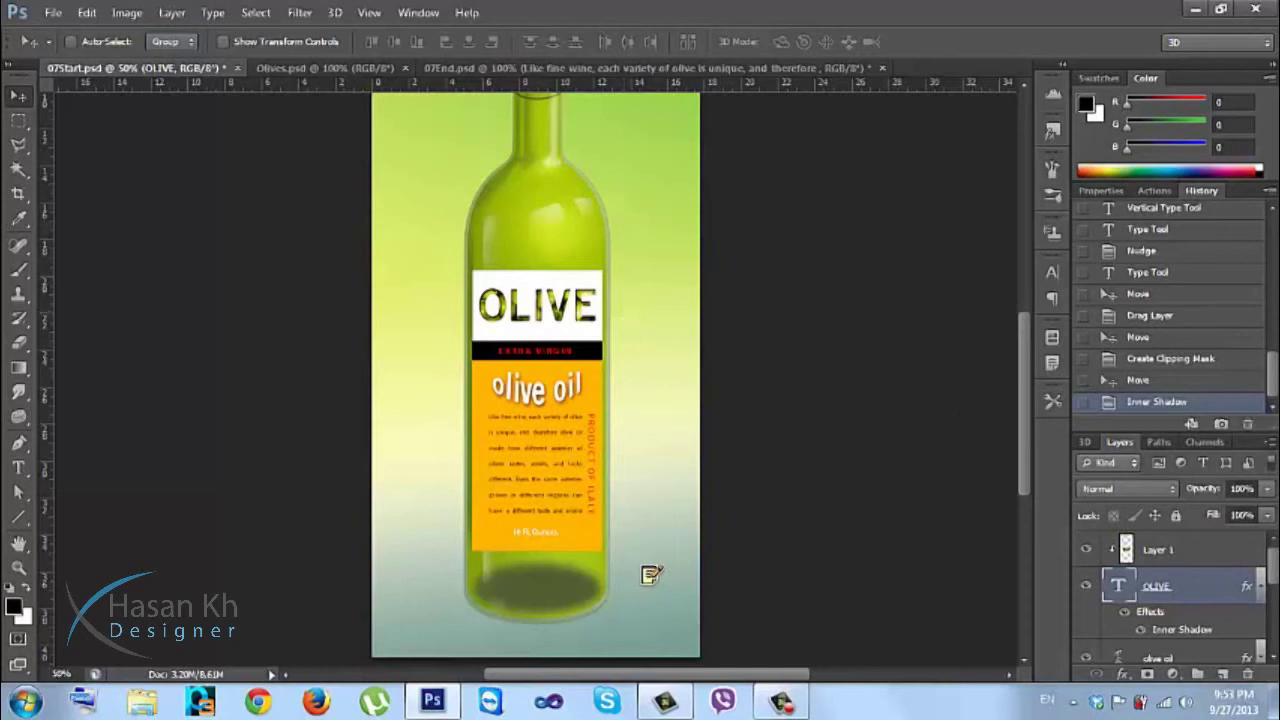
# Duplicate all the label layers from Blank Label up to the olives photo in Layer 1 and merge the copies into one layer.
pyautogui.click(1261, 587)
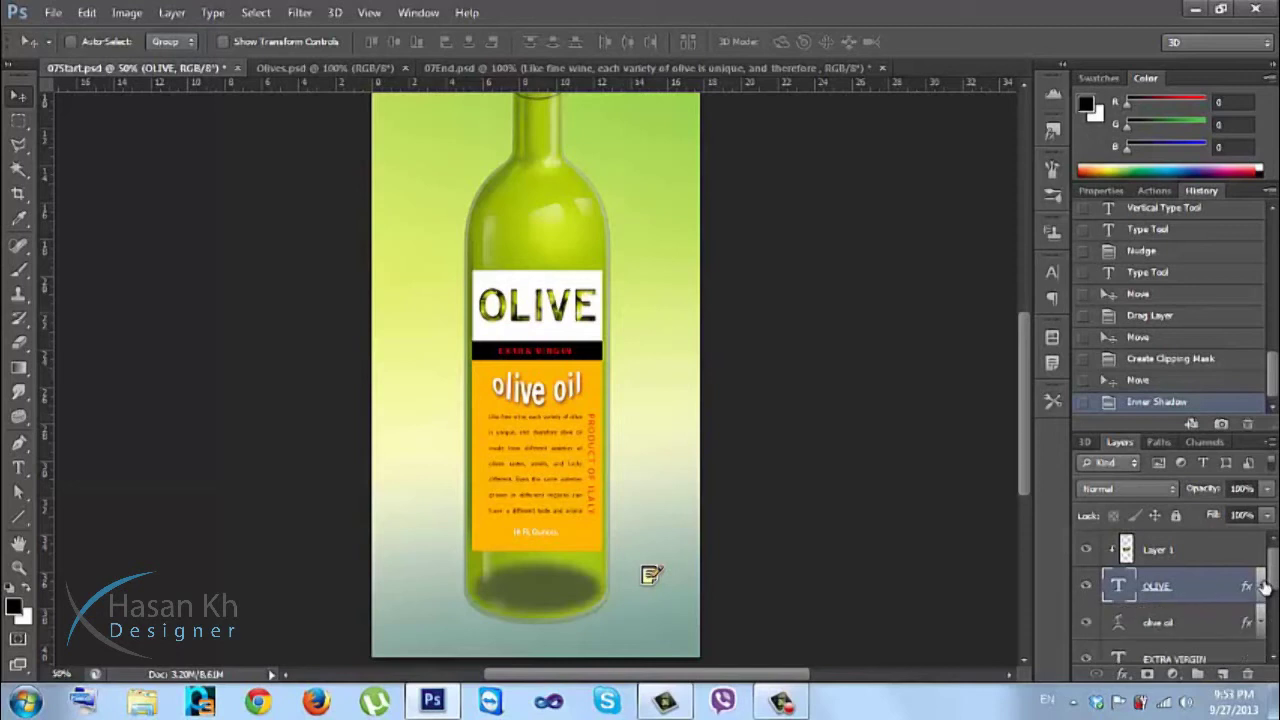
pyautogui.moveTo(1272, 588); pyautogui.dragTo(1273, 630)
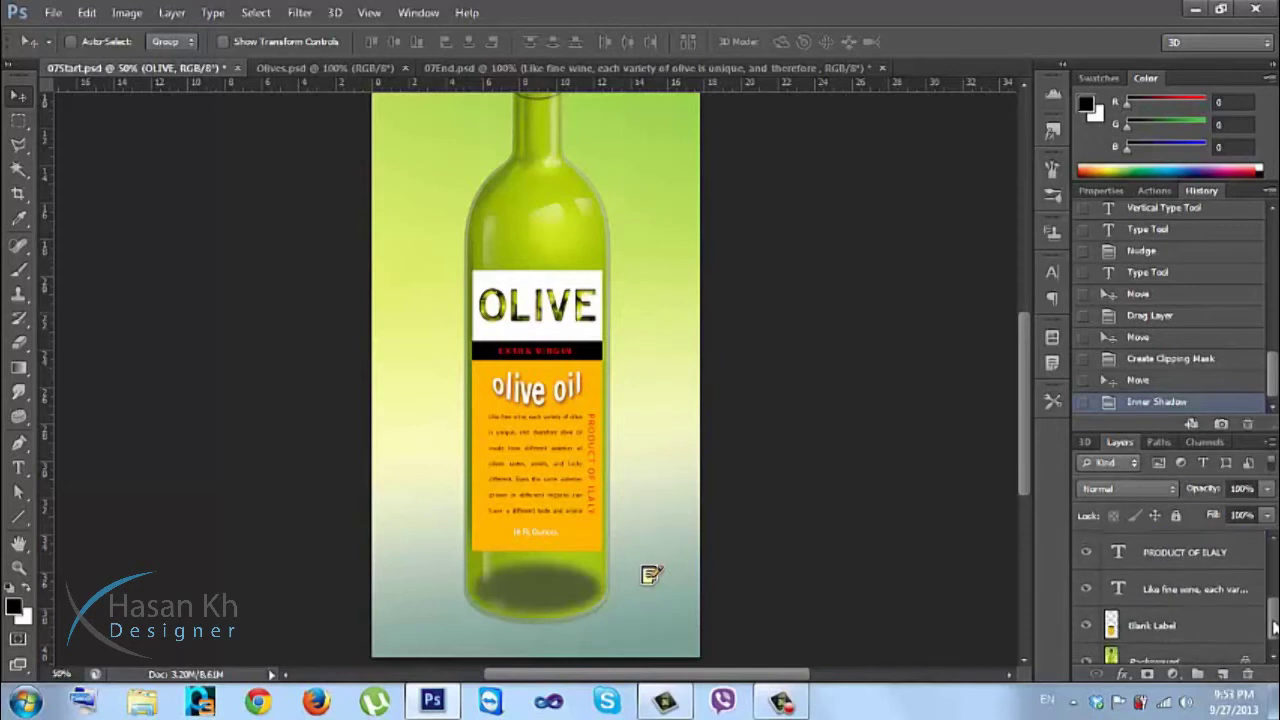
pyautogui.click(1222, 632)
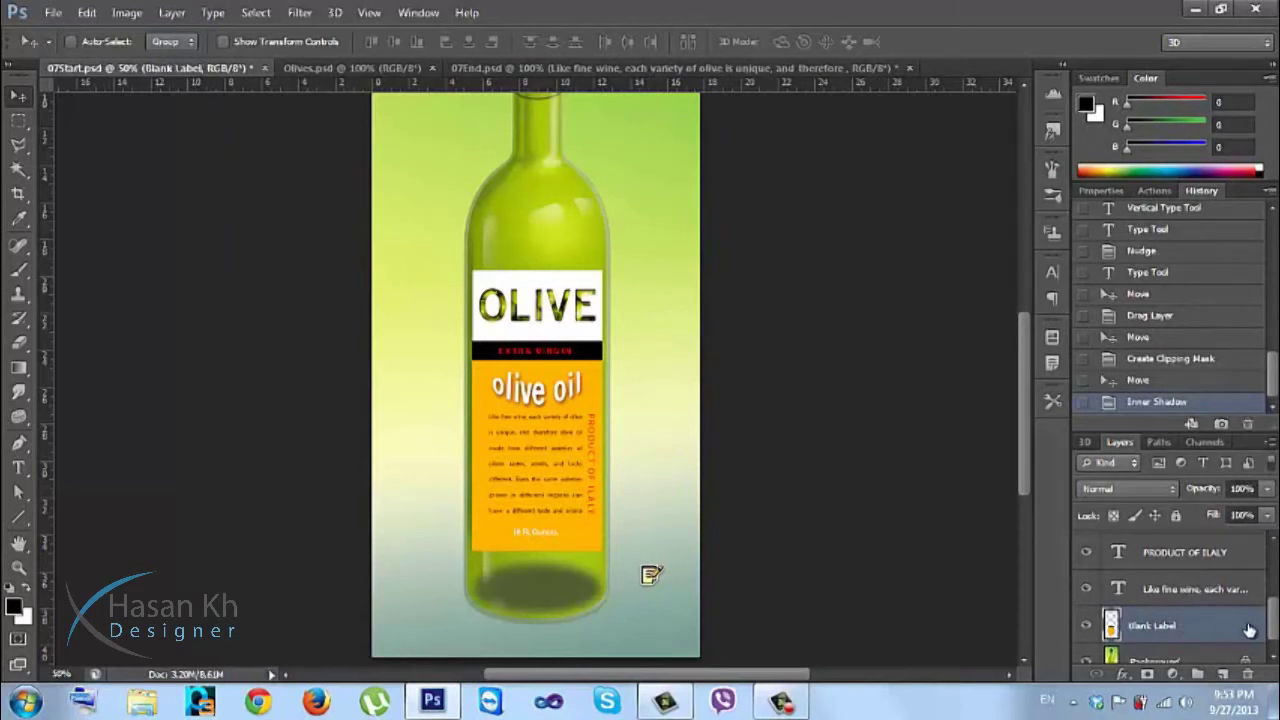
pyautogui.moveTo(1274, 630)
pyautogui.mouseDown()
pyautogui.moveTo(1274, 565)
pyautogui.moveTo(1272, 646)
pyautogui.mouseUp()
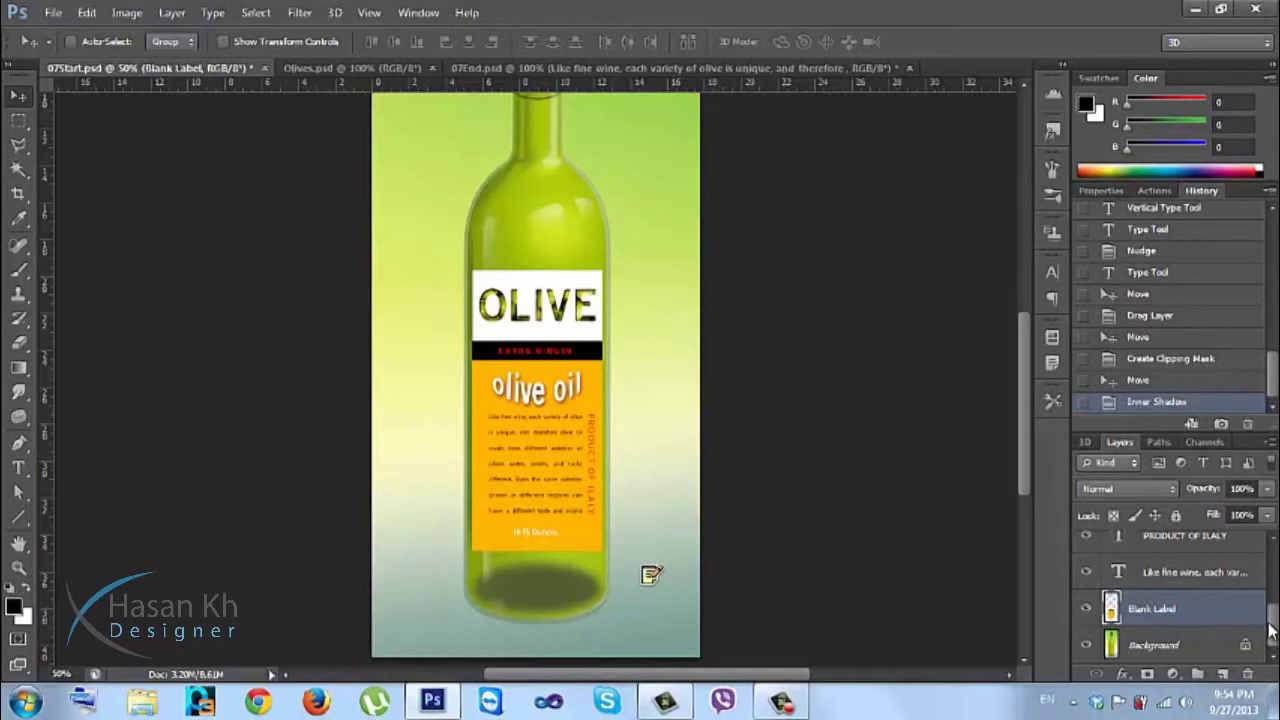
pyautogui.keyDown('shift'); pyautogui.click(1222, 568); pyautogui.keyUp('shift')
pyautogui.keyDown('shift'); pyautogui.click(1234, 550); pyautogui.keyUp('shift')
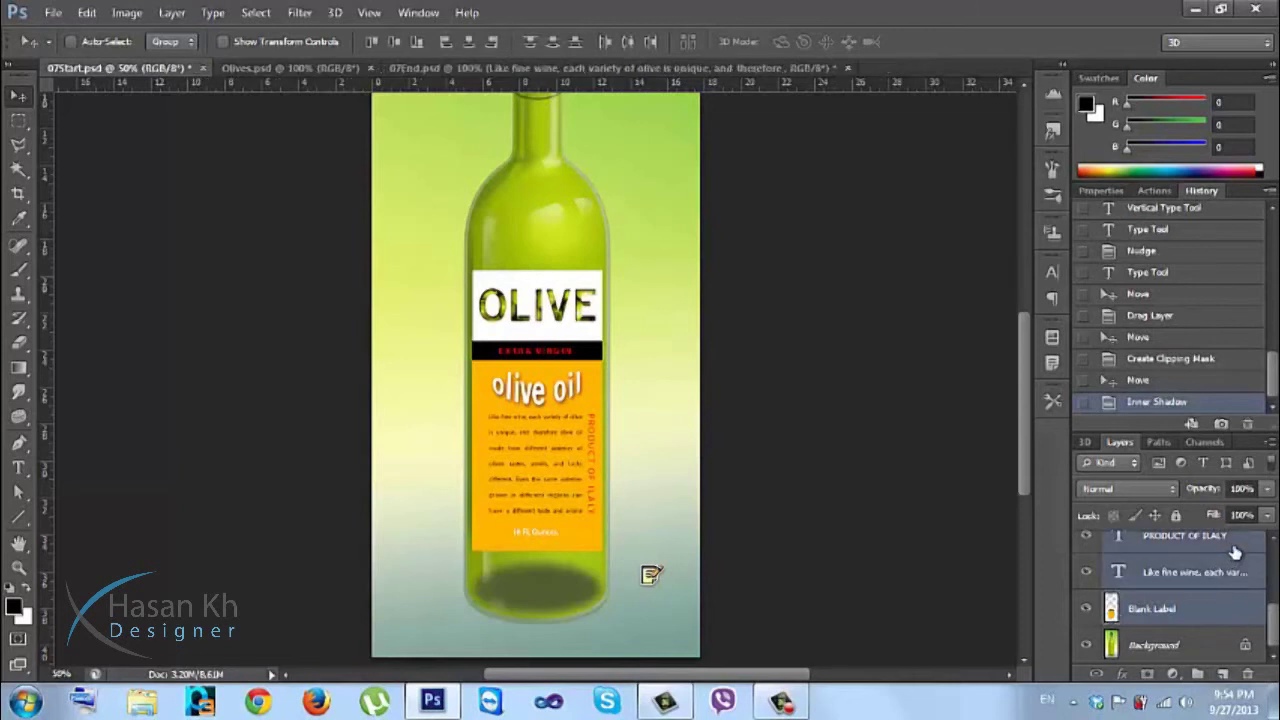
pyautogui.click(1236, 620)
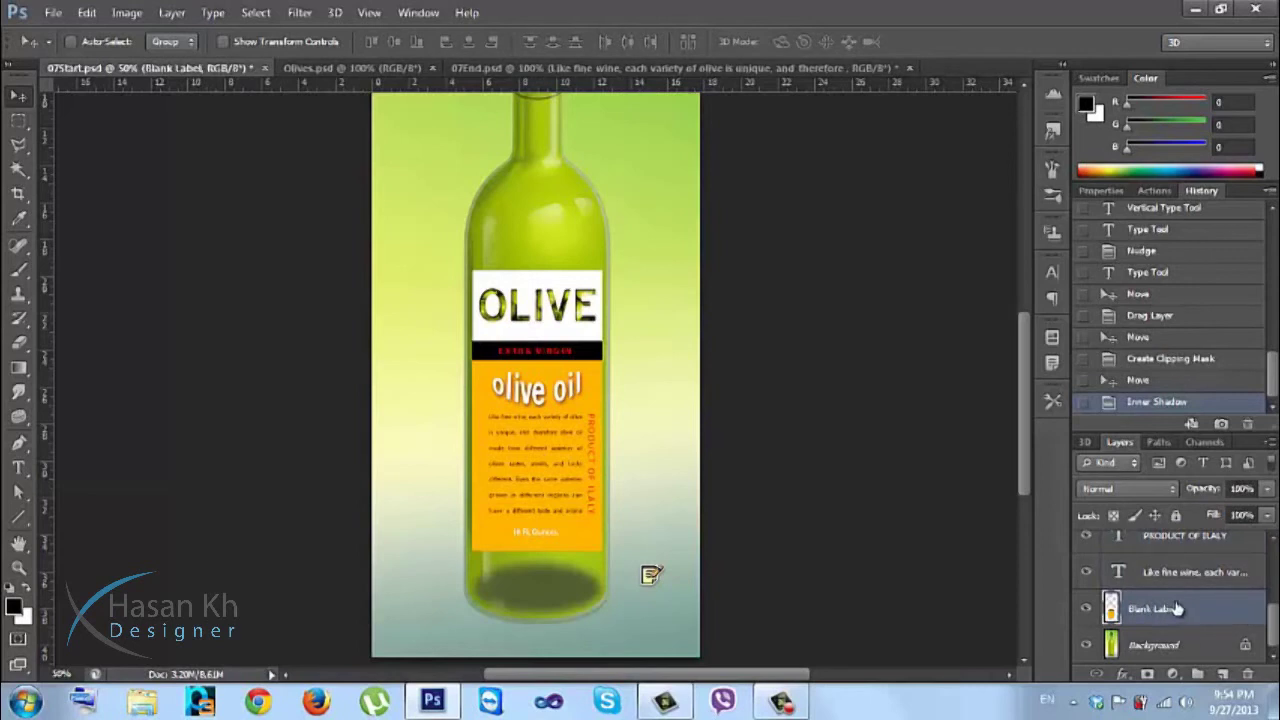
pyautogui.moveTo(1272, 648); pyautogui.dragTo(1268, 553)
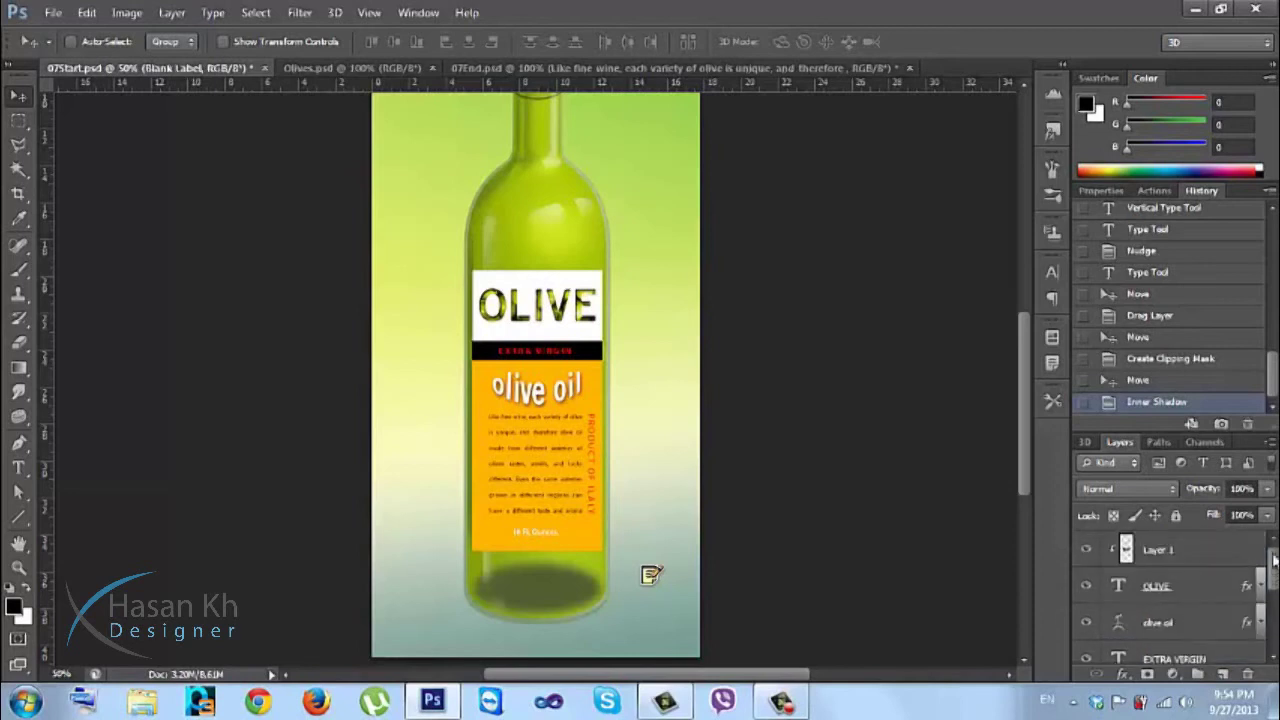
pyautogui.keyDown('shift'); pyautogui.click(1184, 554); pyautogui.keyUp('shift')
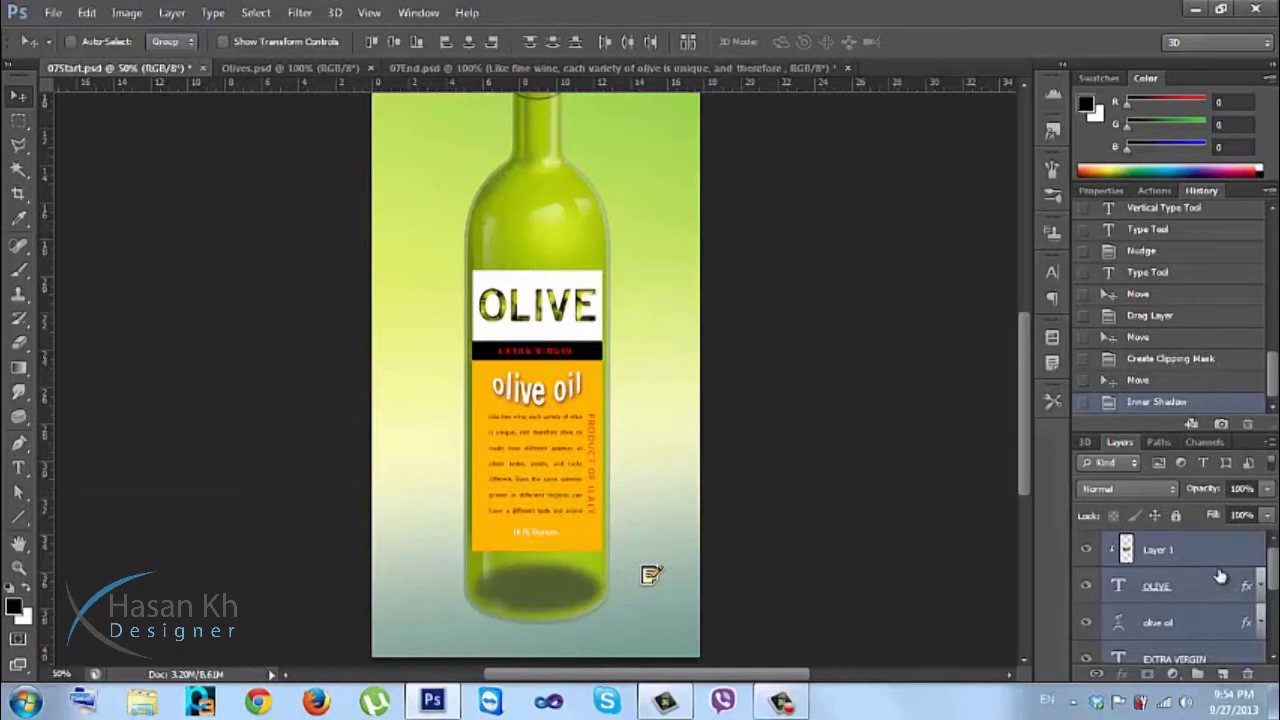
pyautogui.hotkey('ctrl', 'j')
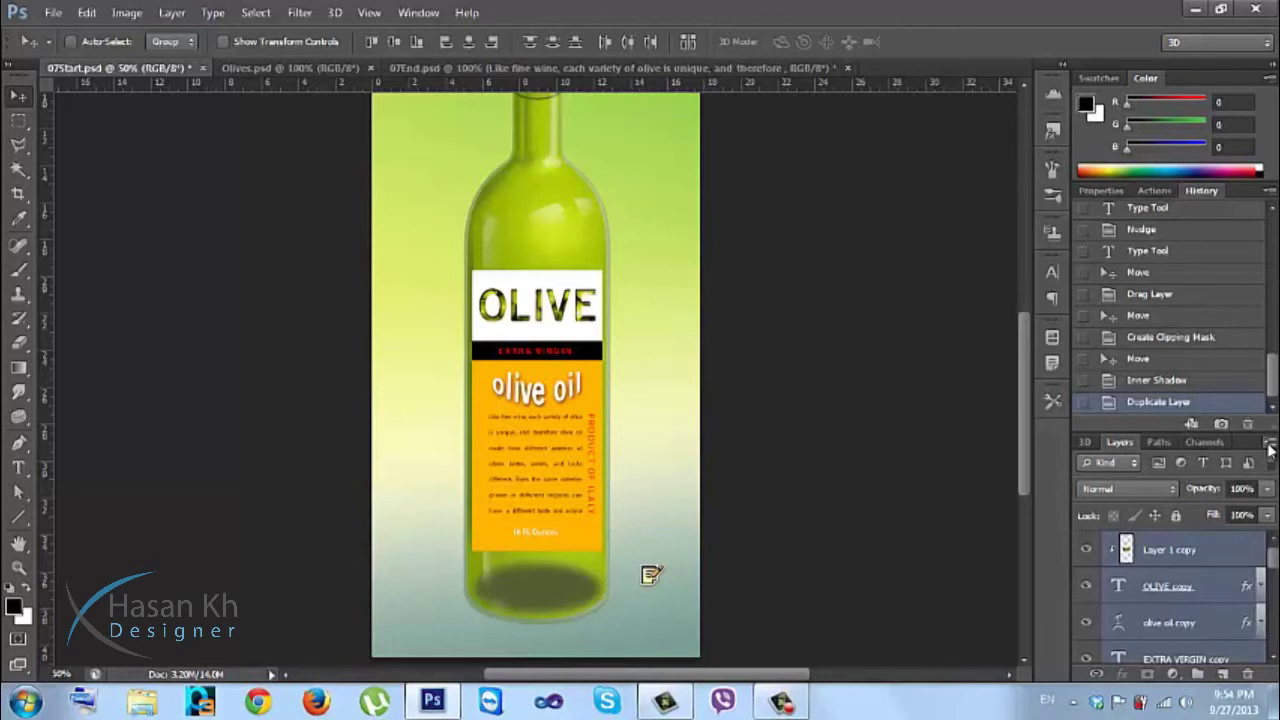
pyautogui.click(1268, 444)
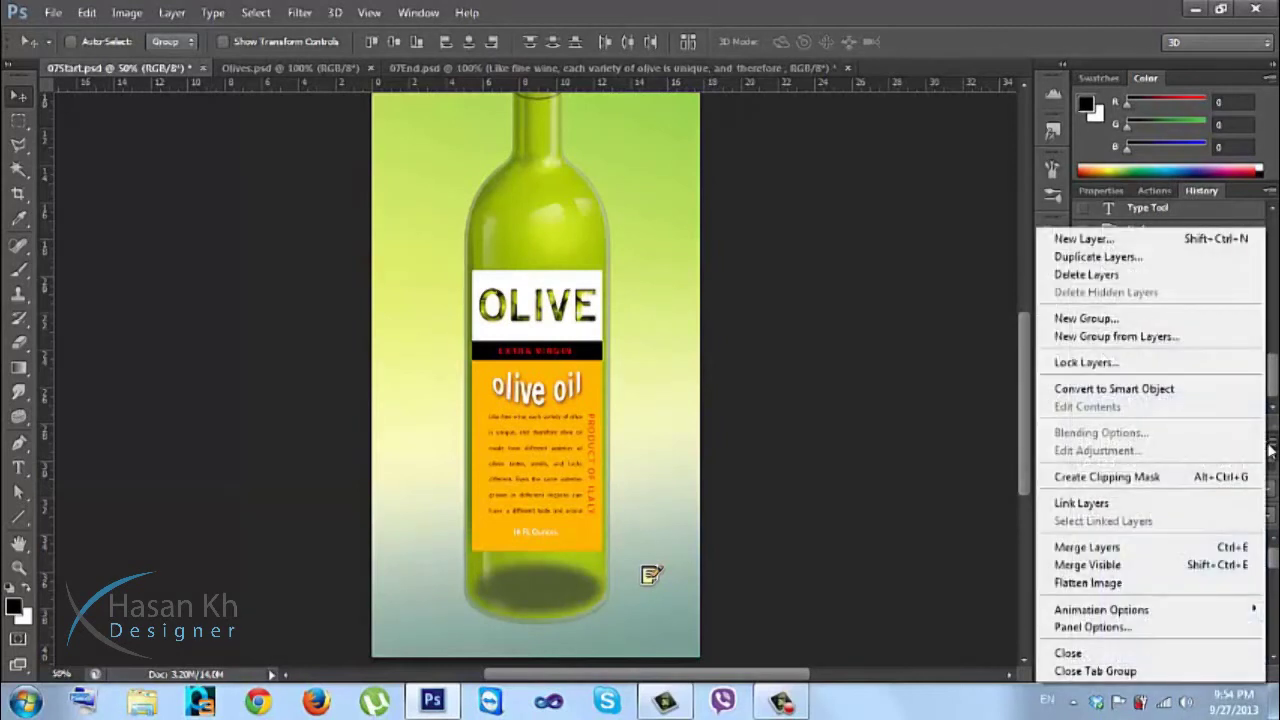
pyautogui.click(1080, 552)
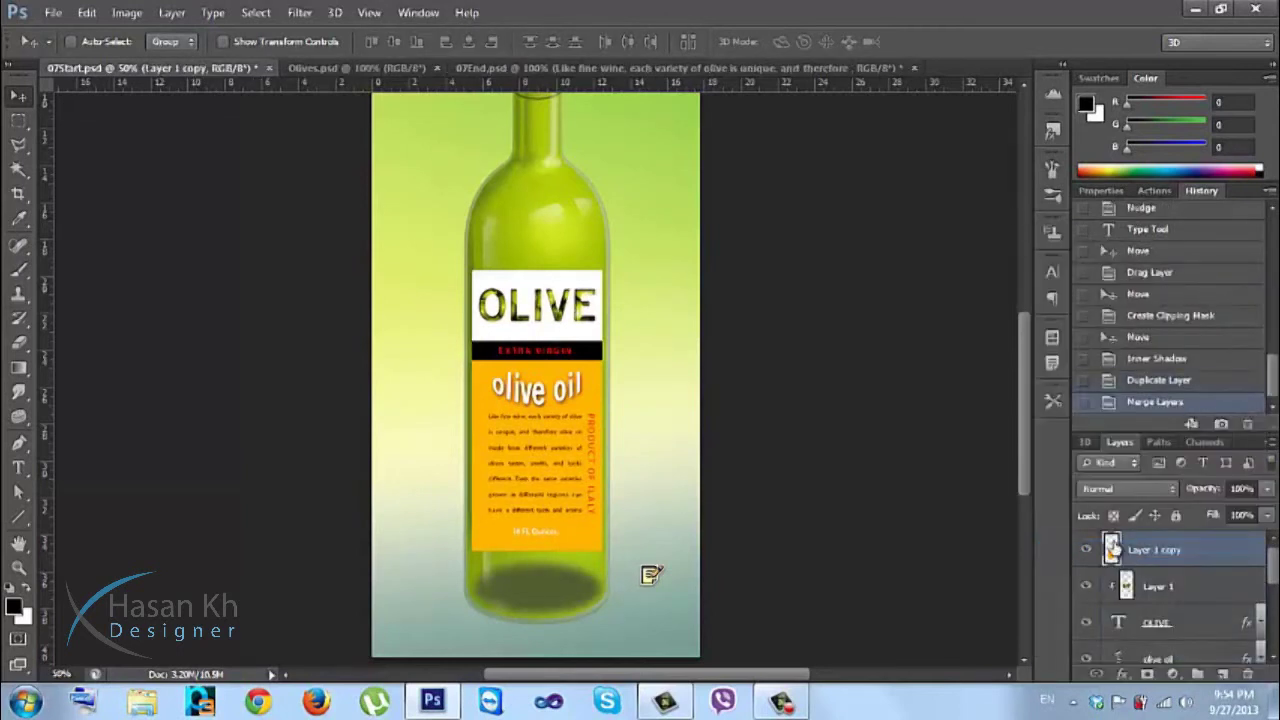
# Hide the original label layers from Layer 1 down to Blank Label, and keep the current Windows color scheme without further reminders.
pyautogui.click(1087, 586)
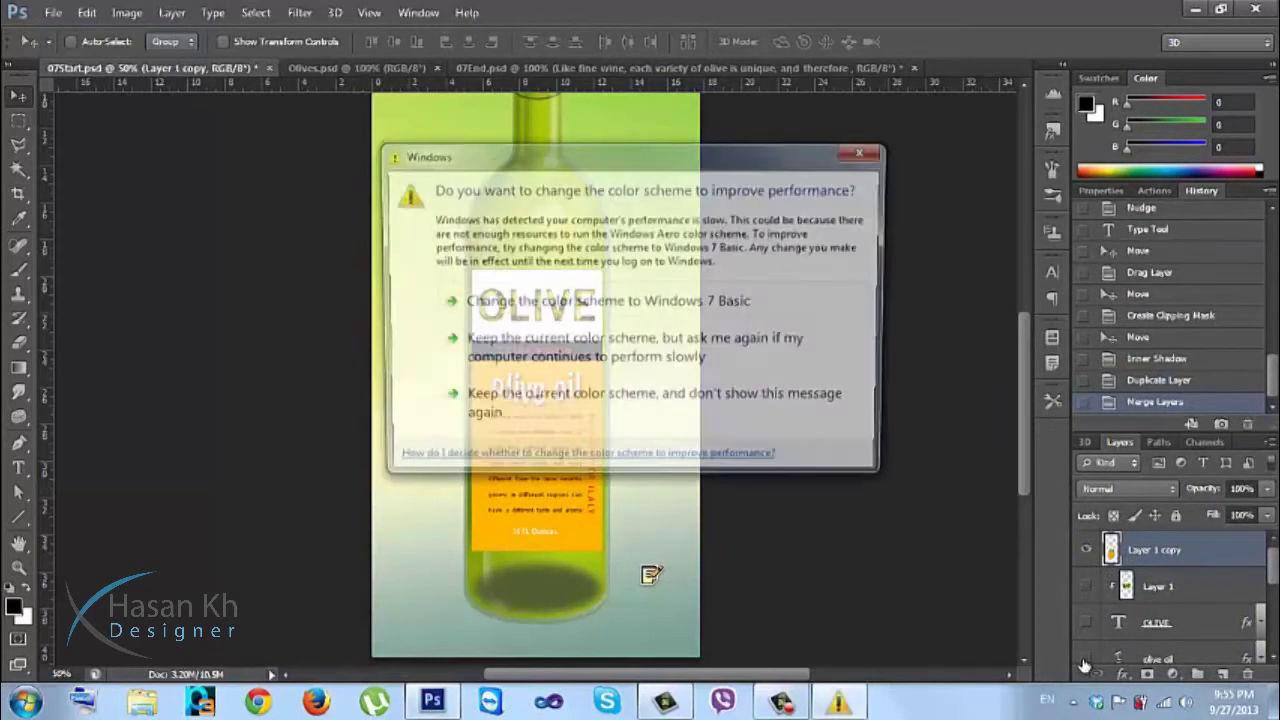
pyautogui.click(713, 416)
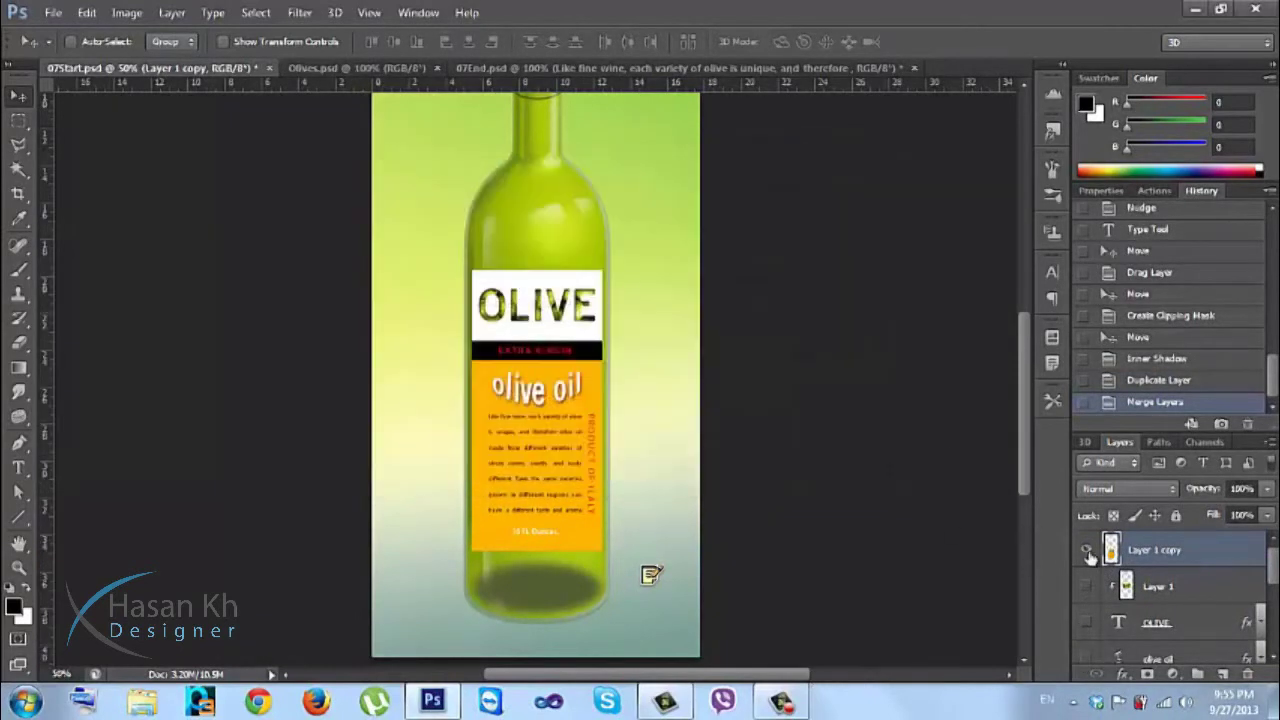
pyautogui.scroll(-3, 1275, 568)
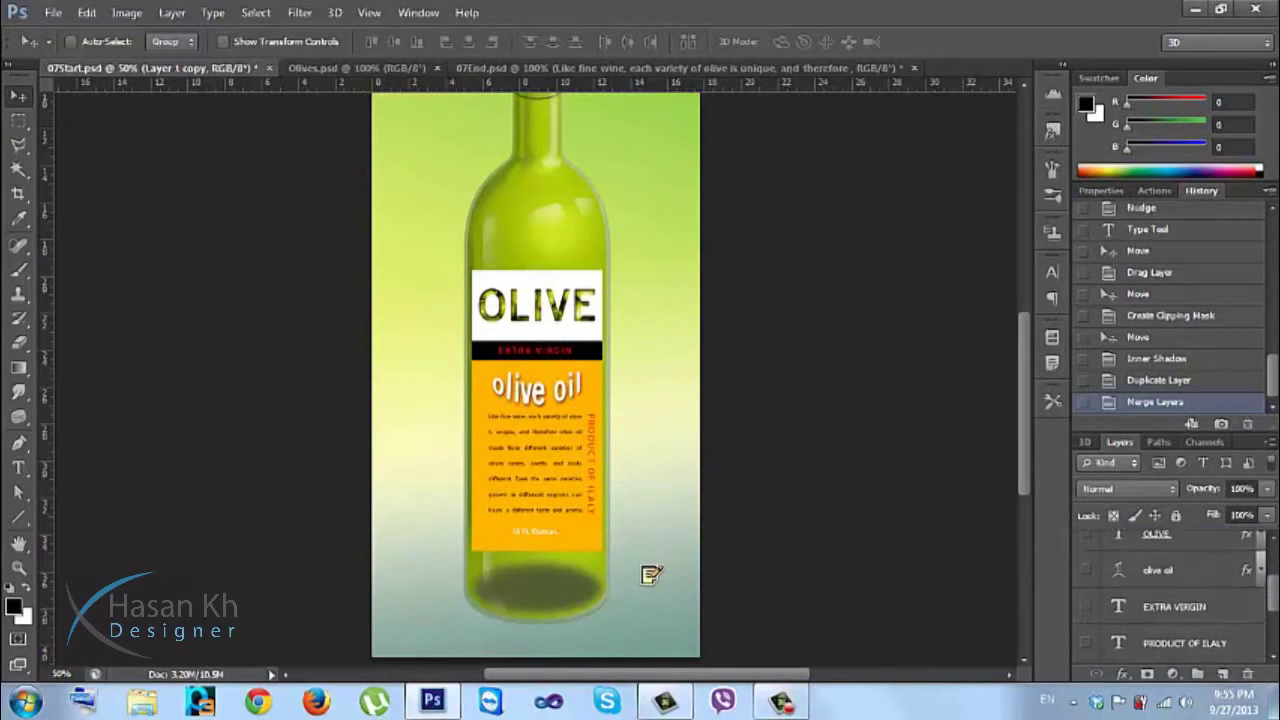
pyautogui.scroll(-3, 1272, 603)
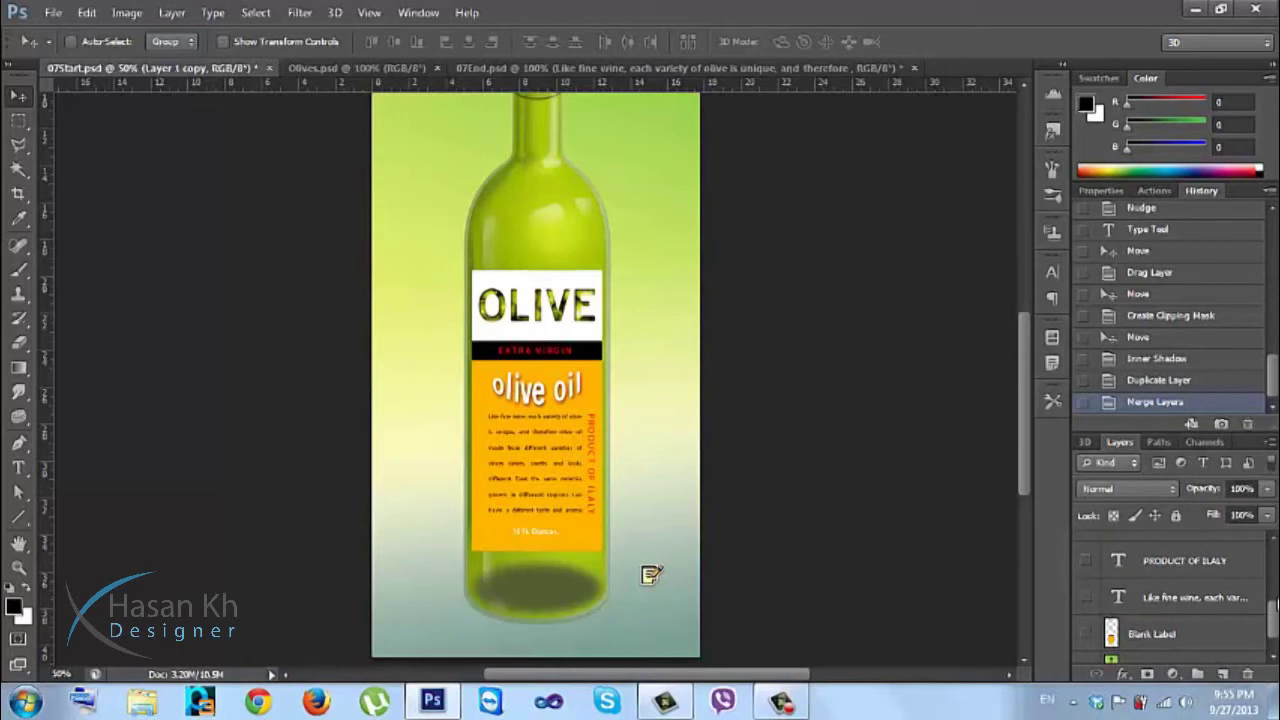
pyautogui.scroll(3, 1272, 603)
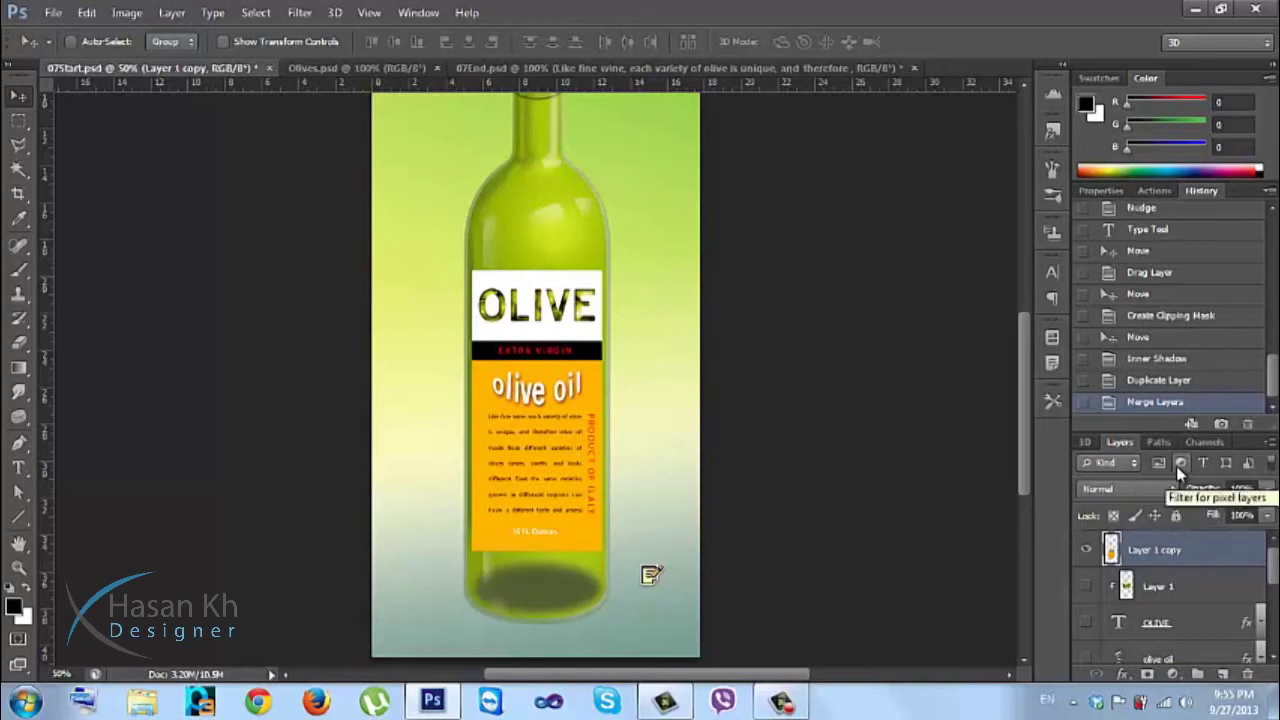
# Convert the merged label layer, Layer 1 copy, to a smart object.
pyautogui.click(1272, 446)
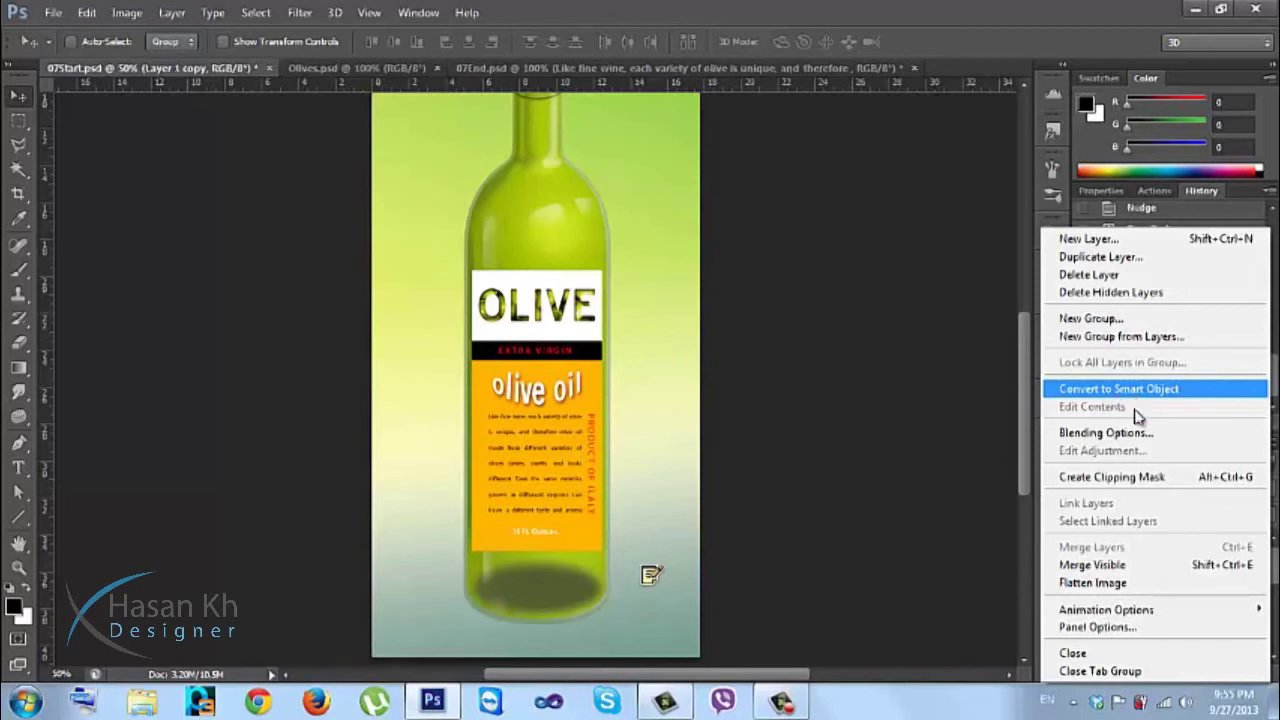
pyautogui.click(966, 486)
pyautogui.click(1270, 441)
pyautogui.click(1180, 398)
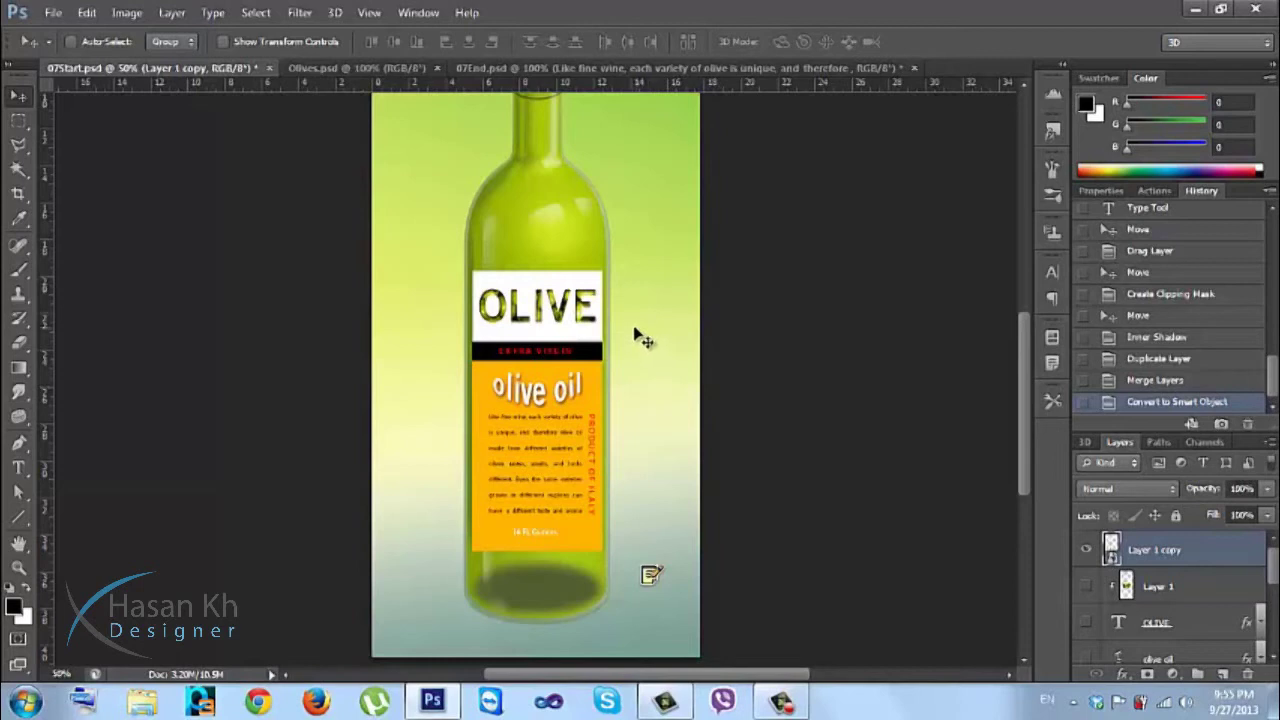
# Start a custom Warp on the merged label and bend its lower edge downward to follow the bottle's curve.
pyautogui.hotkey('ctrl', 't')
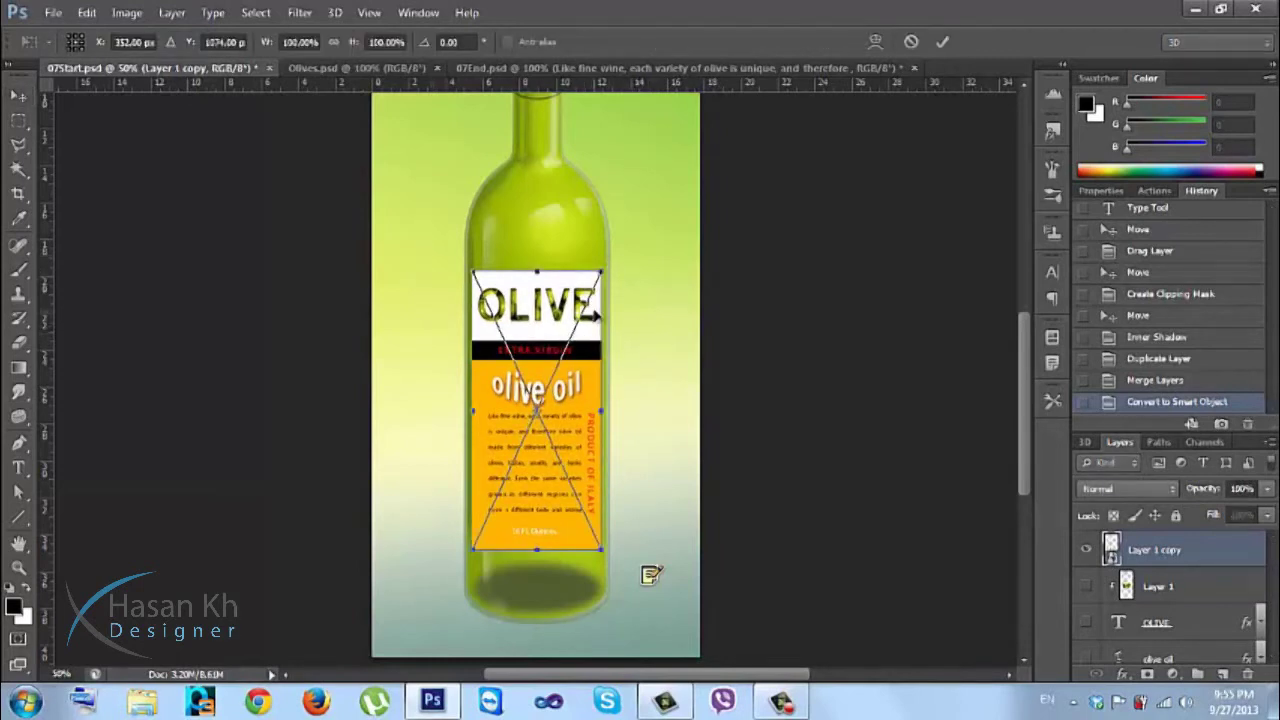
pyautogui.rightClick(543, 345)
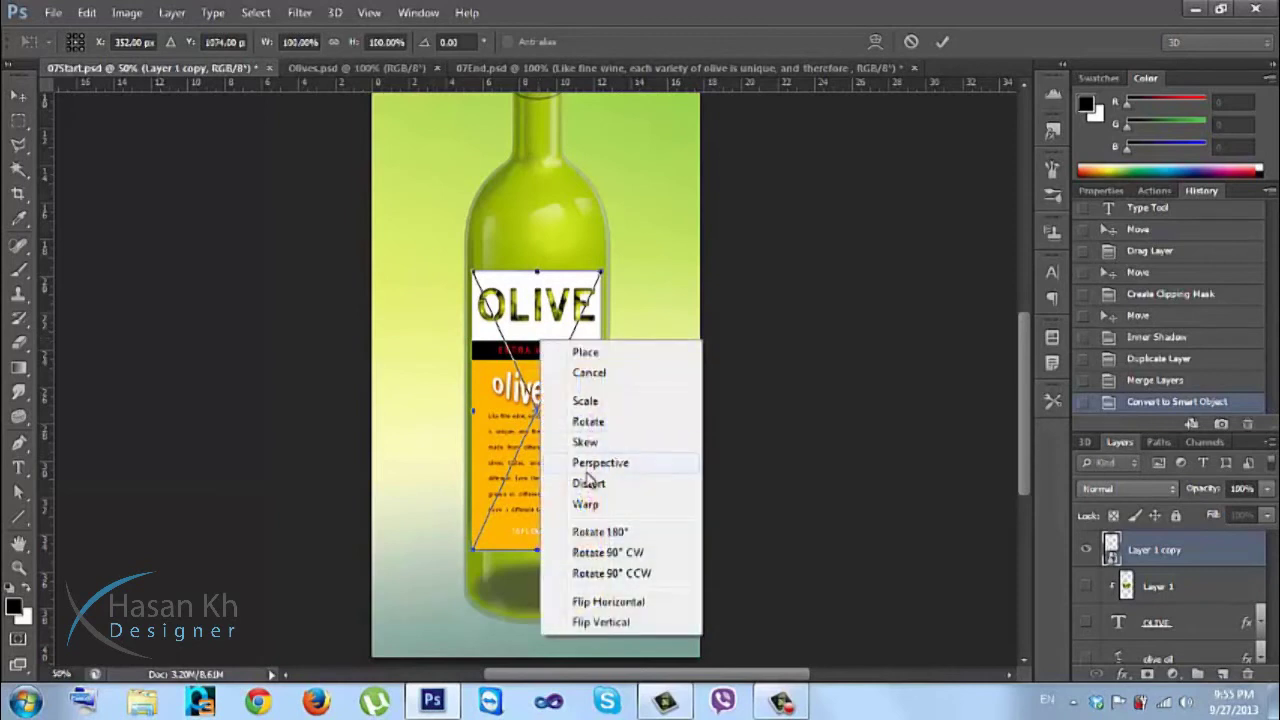
pyautogui.rightClick(519, 332)
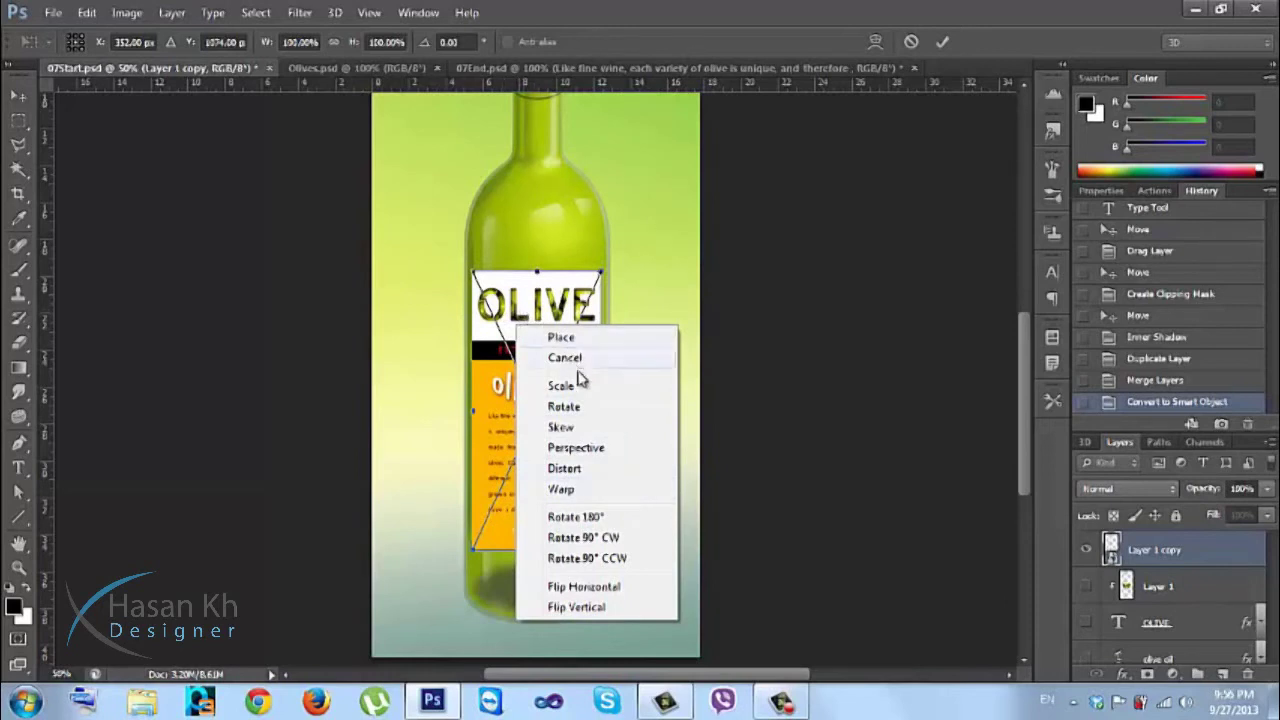
pyautogui.click(576, 492)
pyautogui.hotkey('ctrl', '+')
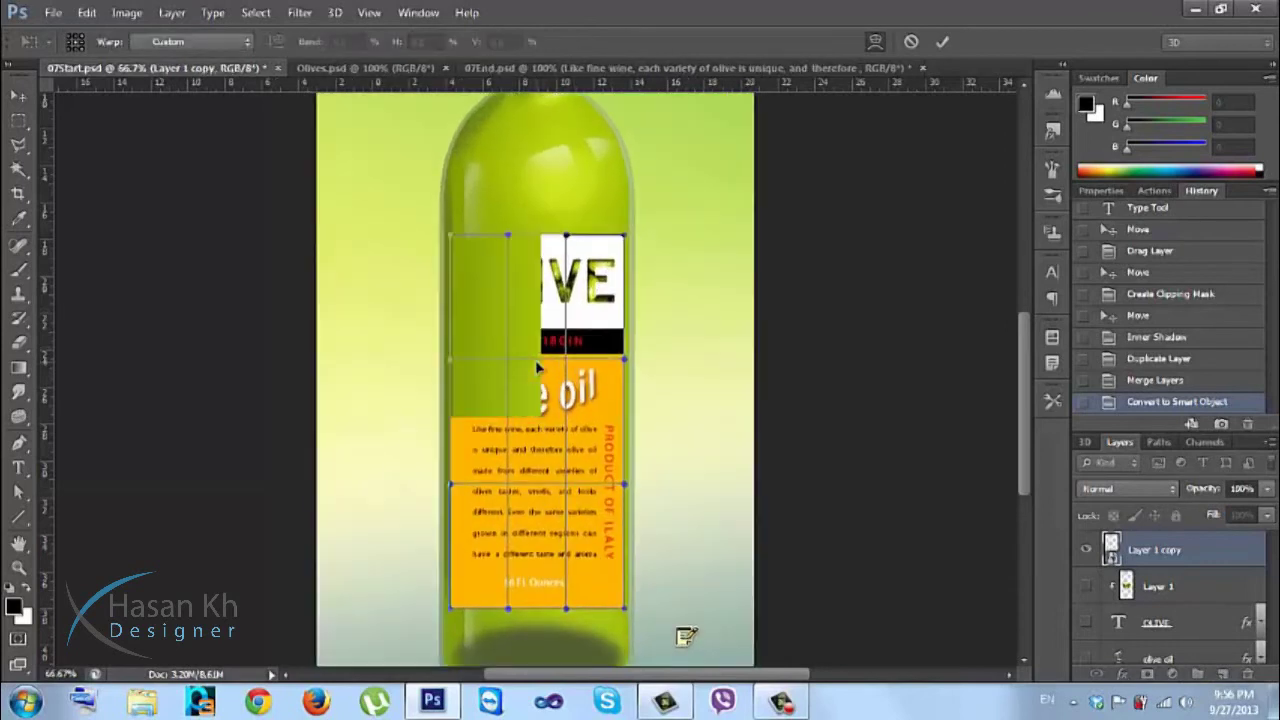
pyautogui.hotkey('ctrl', '+')
pyautogui.moveTo(520, 258); pyautogui.dragTo(548, 197)
pyautogui.hotkey('ctrl', '-')
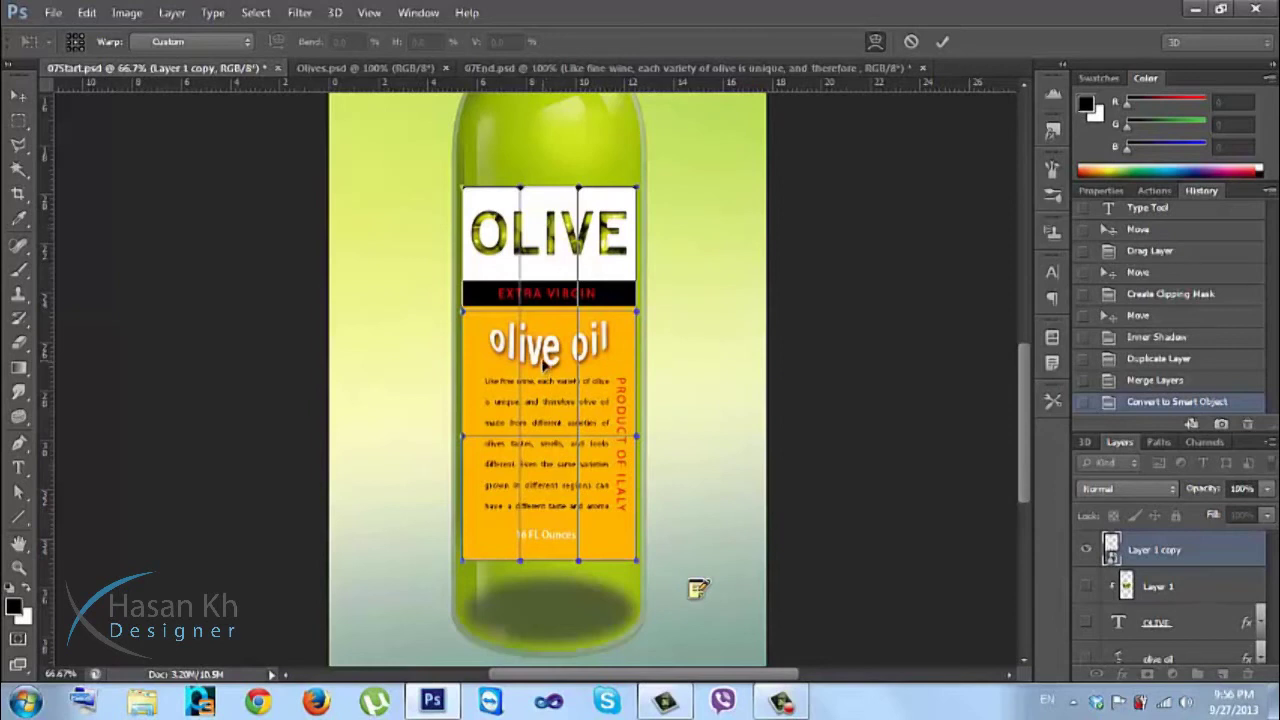
pyautogui.moveTo(543, 370); pyautogui.dragTo(545, 382)
pyautogui.hotkey('ctrl', 'z')
pyautogui.moveTo(545, 552); pyautogui.dragTo(549, 564)
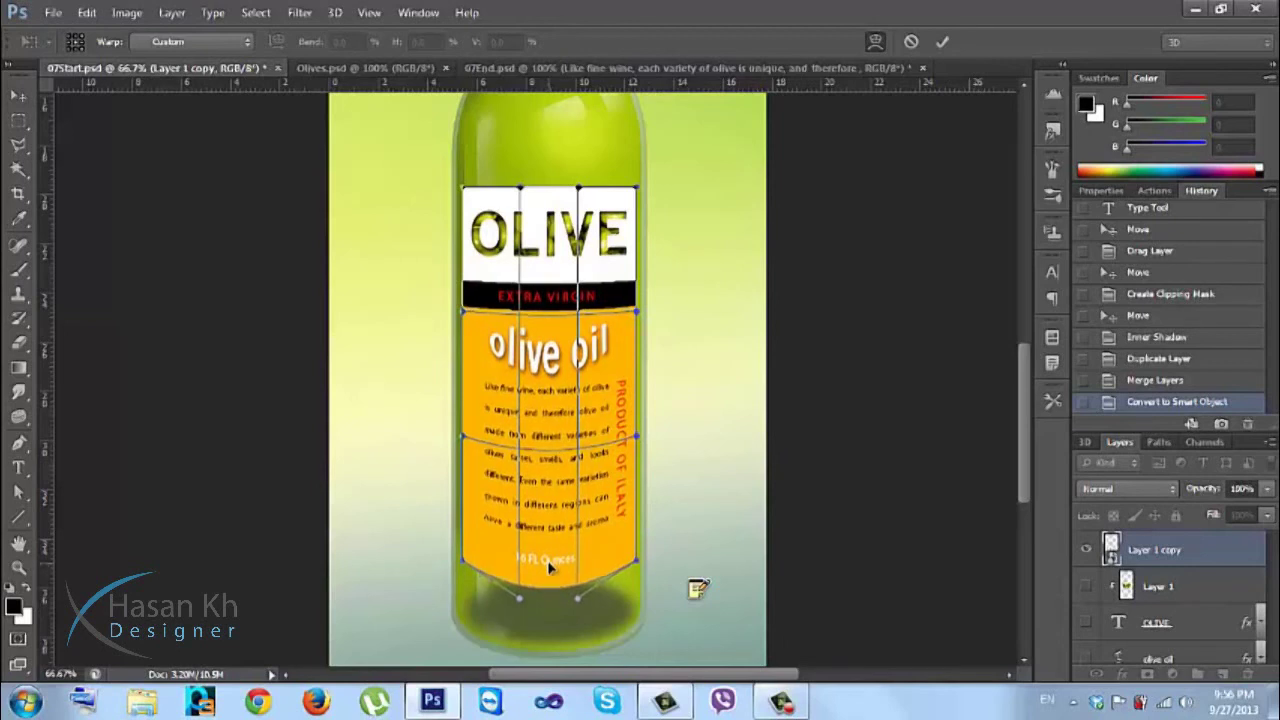
# Bend the label's upper edge and middle section downward to match the curved lower edge, and apply the warp.
pyautogui.moveTo(553, 635); pyautogui.dragTo(551, 566)
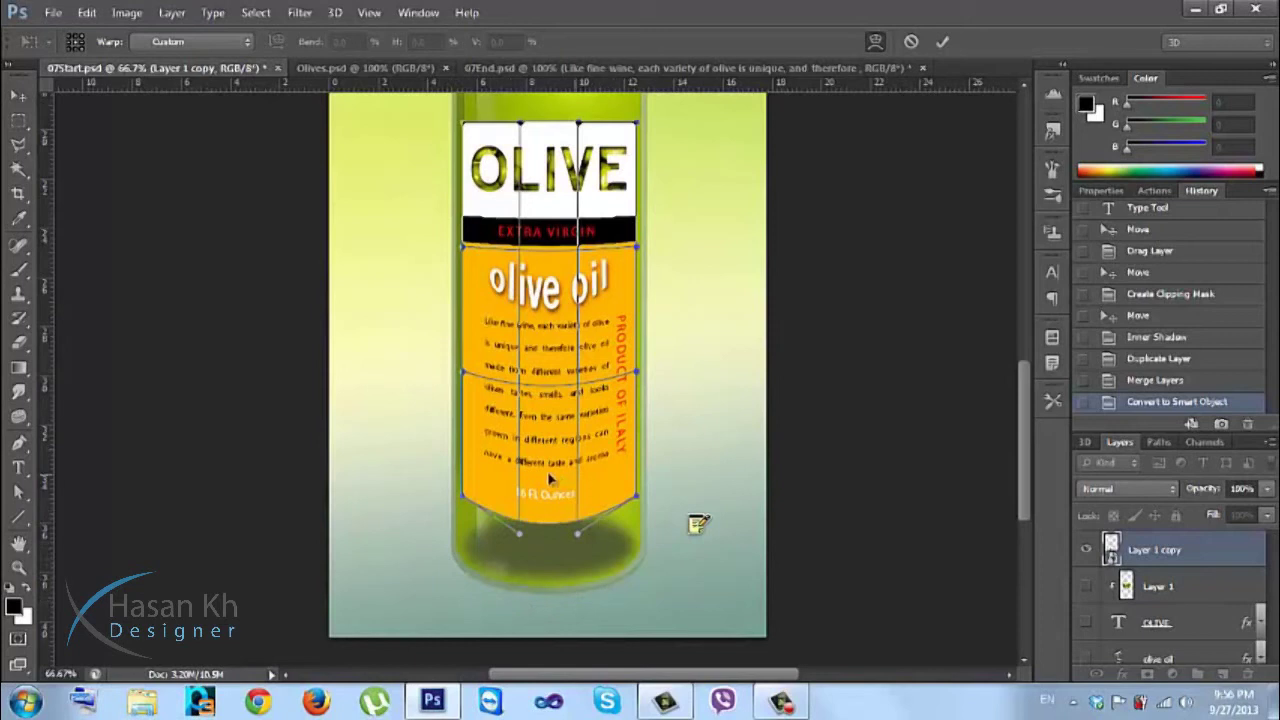
pyautogui.moveTo(535, 470); pyautogui.dragTo(537, 474)
pyautogui.moveTo(560, 400); pyautogui.dragTo(549, 448)
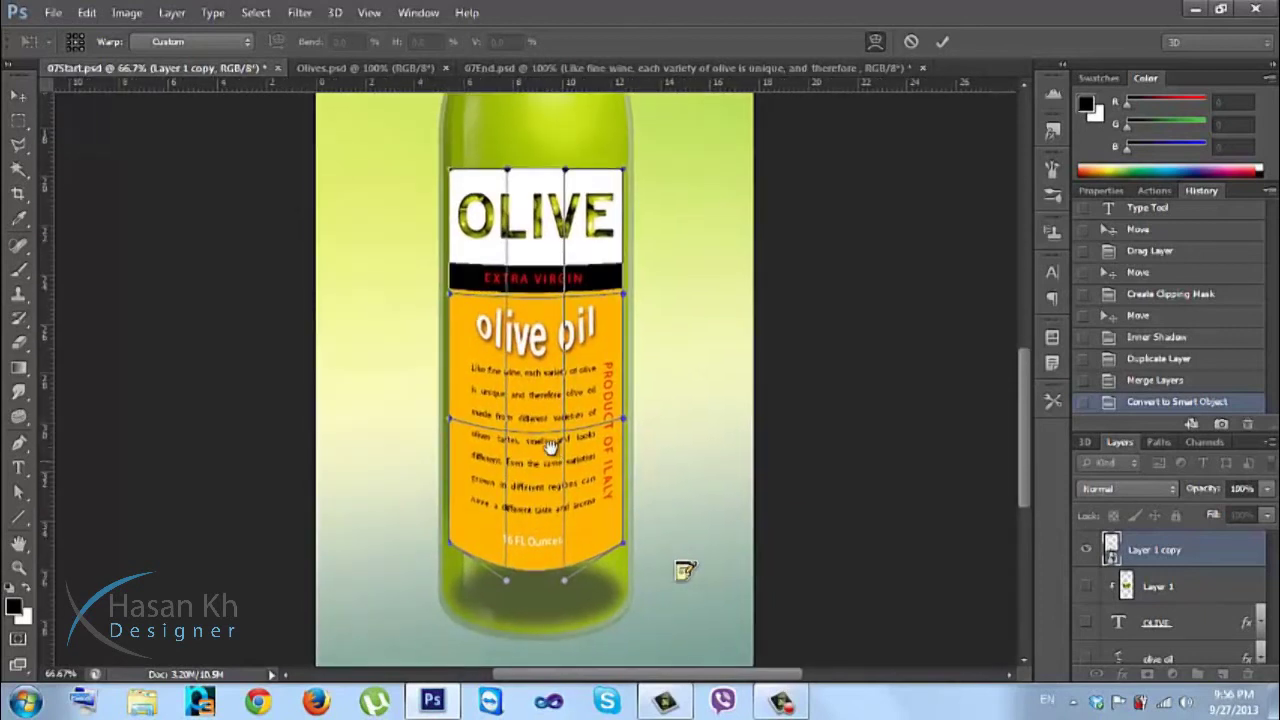
pyautogui.moveTo(541, 175); pyautogui.dragTo(540, 201)
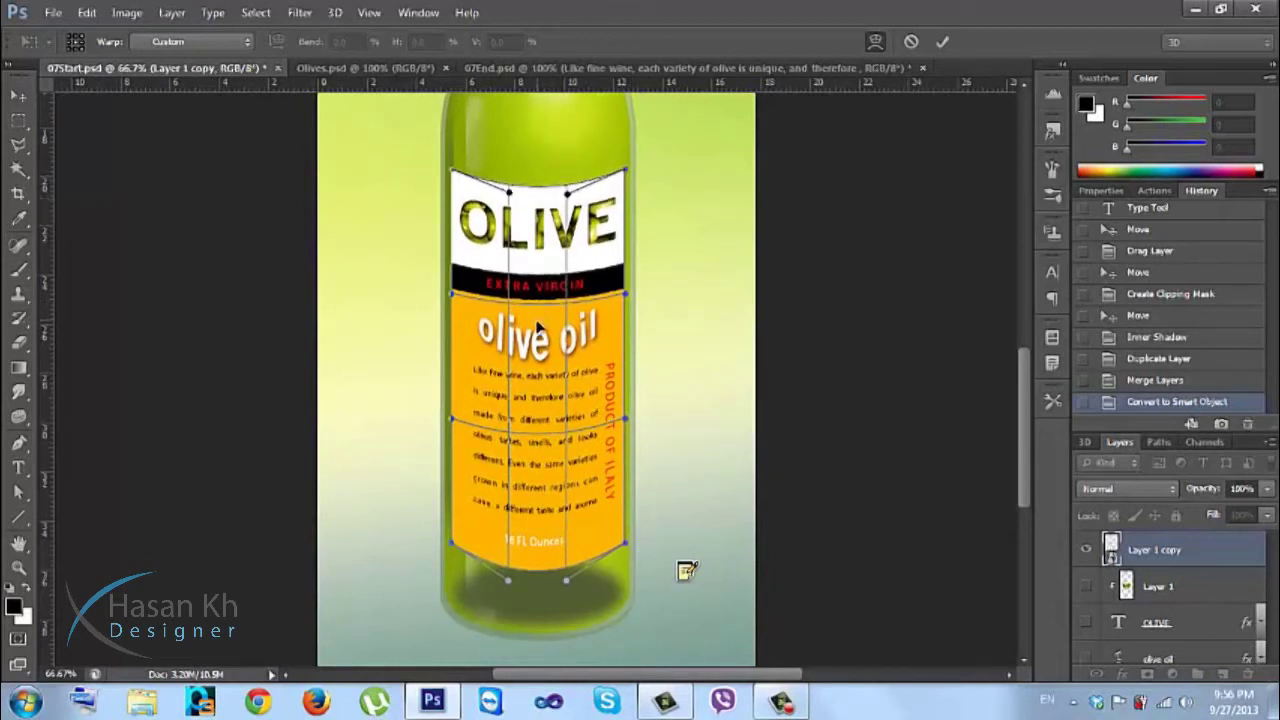
pyautogui.moveTo(538, 372); pyautogui.dragTo(540, 384)
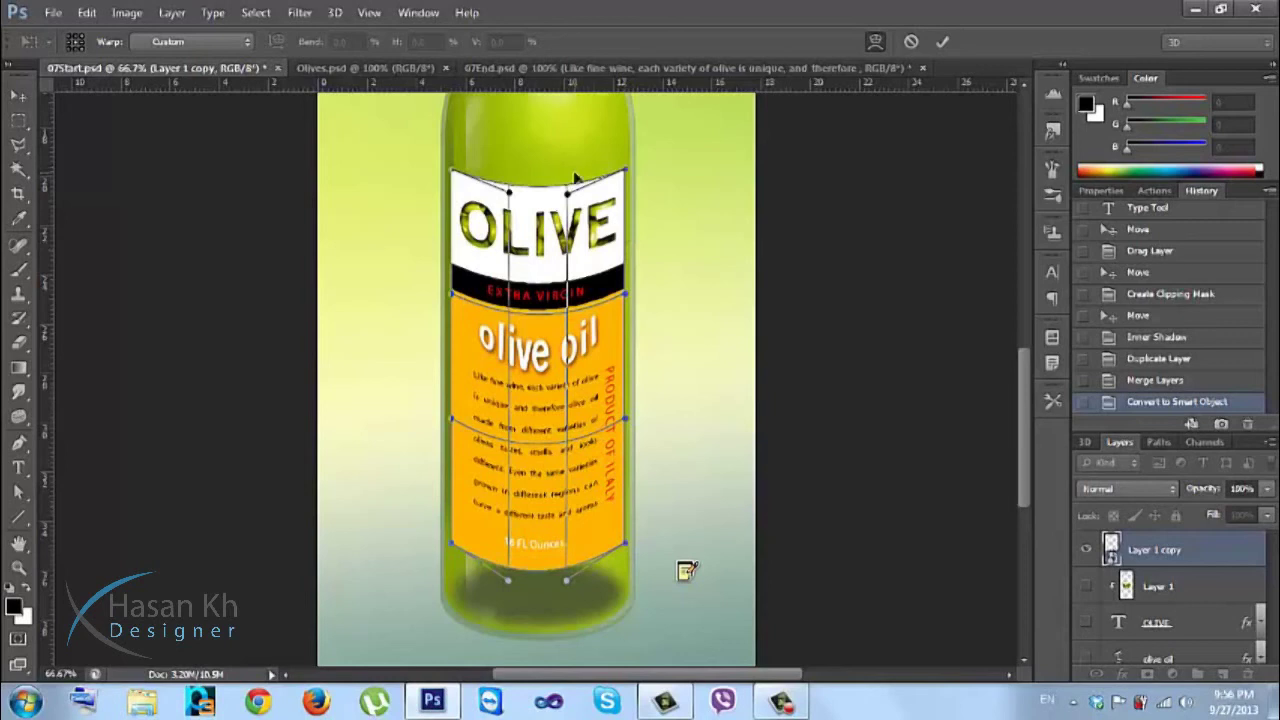
pyautogui.press('Return')
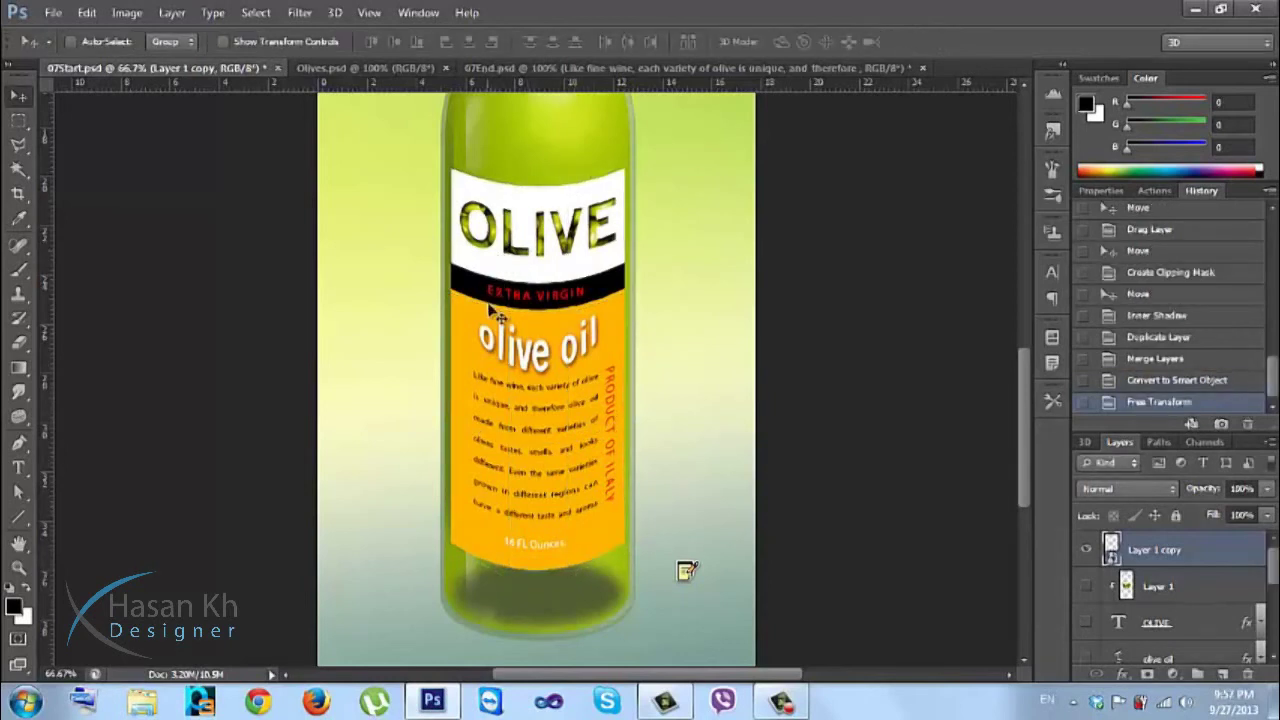
# Compare the whole bottle before and after the Free Transform history state, and examine the curved label up close.
pyautogui.hotkey('ctrl', '-')
pyautogui.hotkey('ctrl', '-')
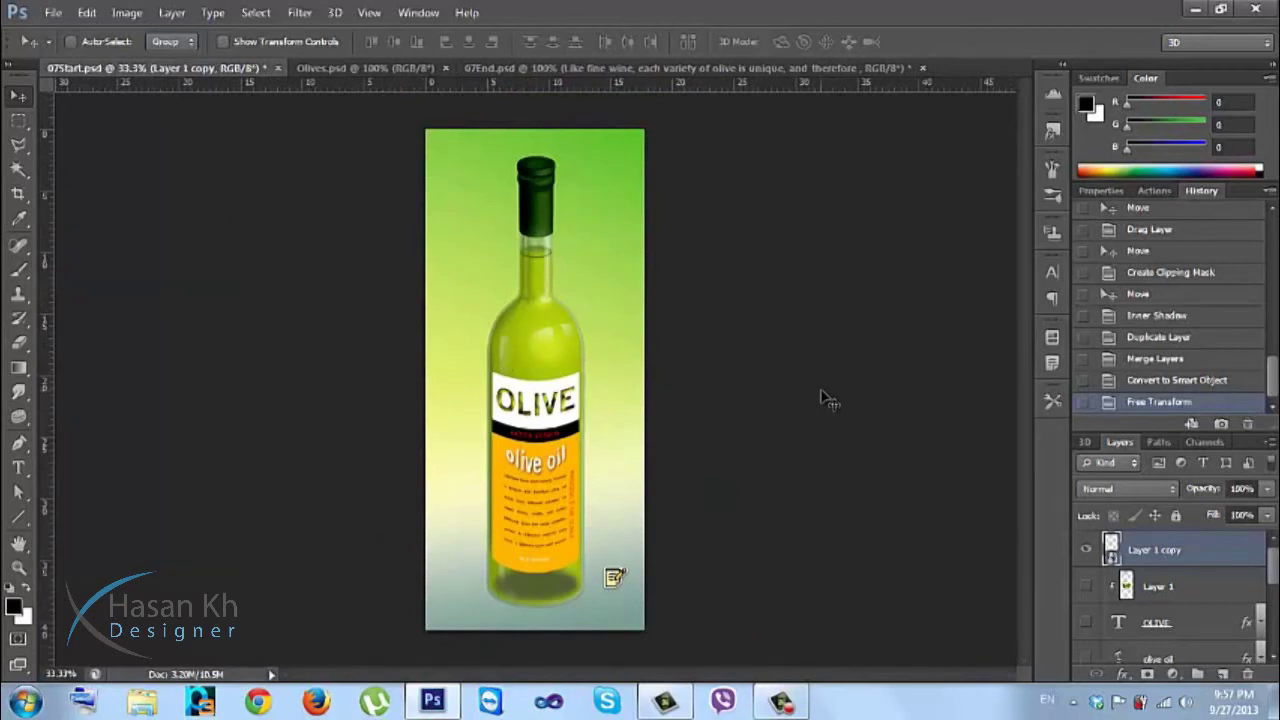
pyautogui.click(1142, 388)
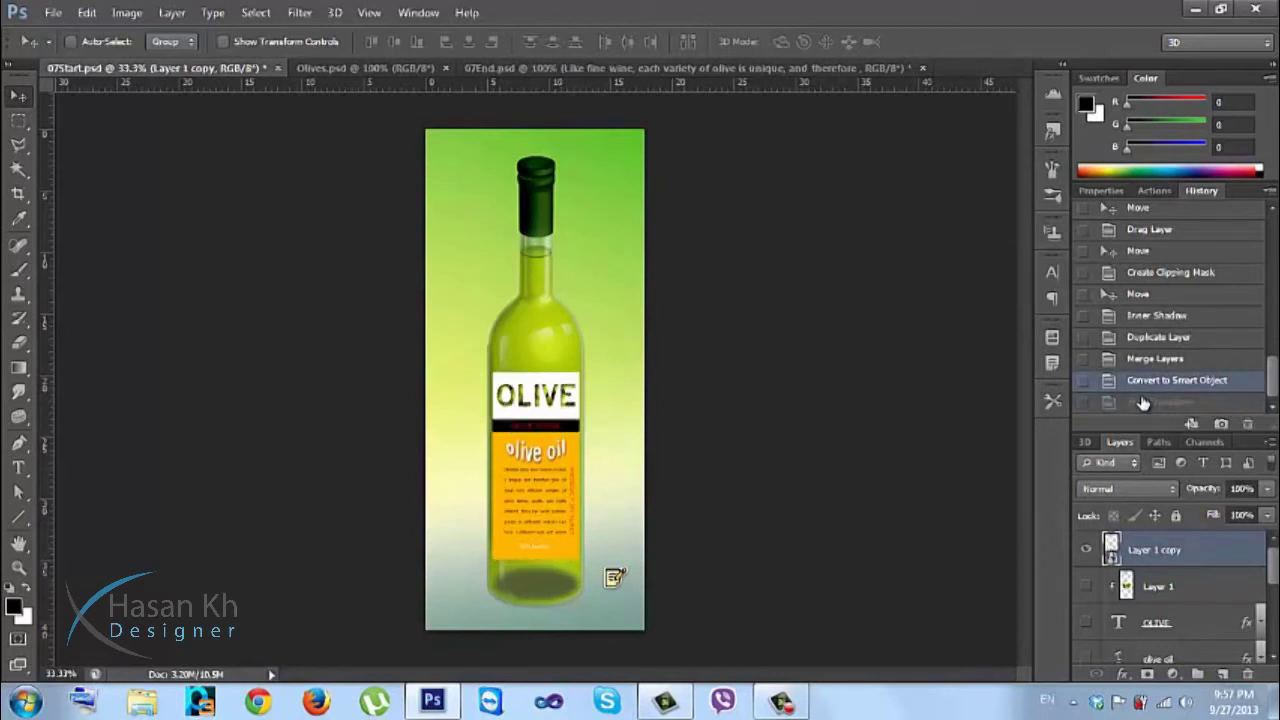
pyautogui.click(1143, 401)
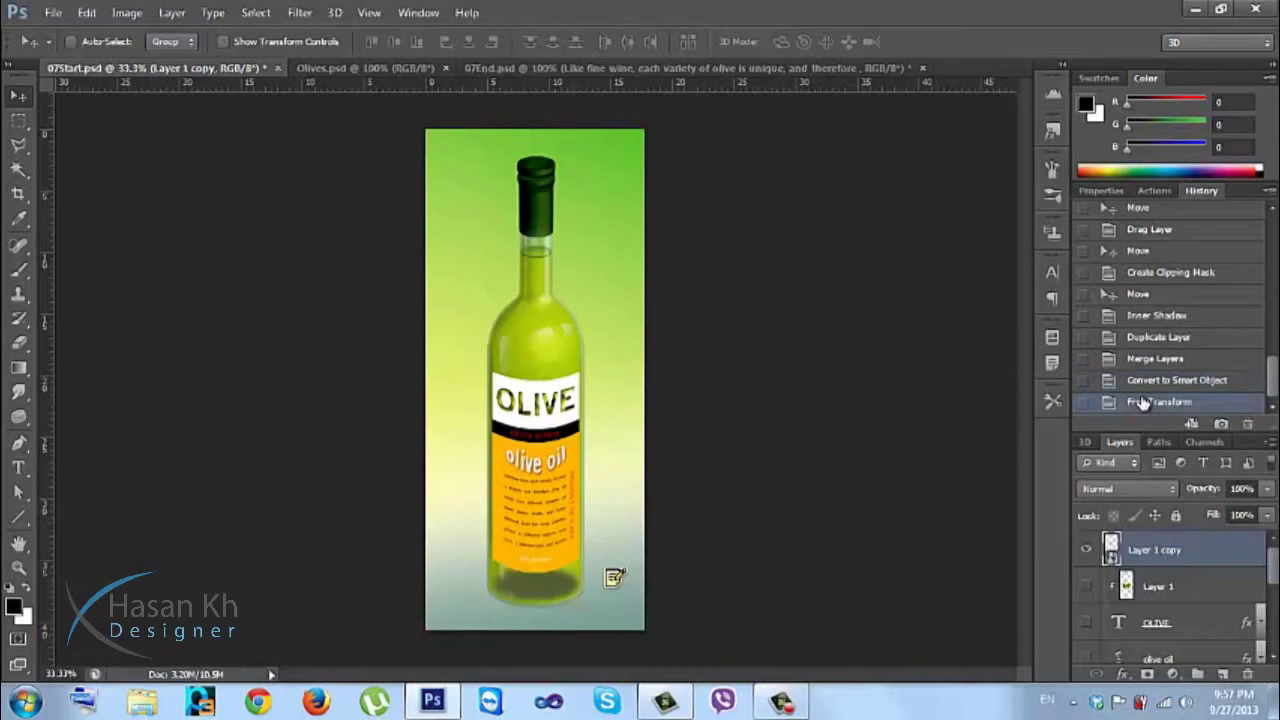
pyautogui.hotkey('ctrl', '+')
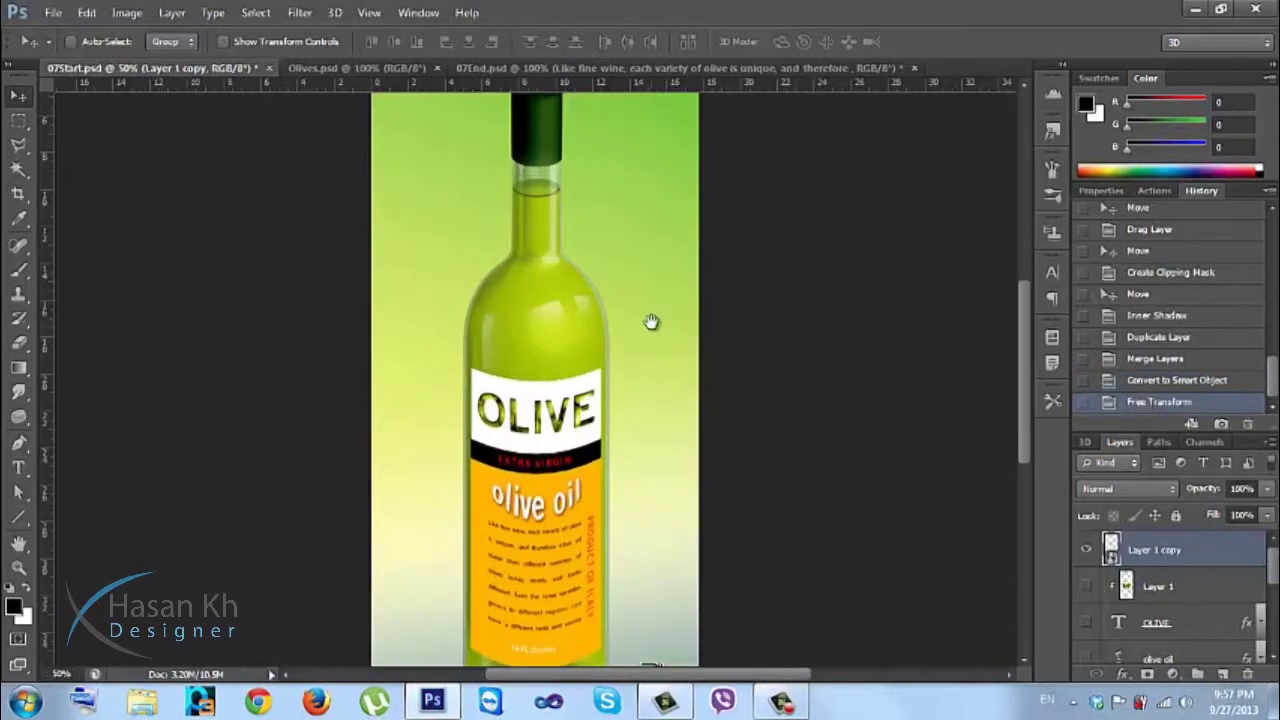
pyautogui.moveTo(651, 321); pyautogui.dragTo(651, 163)
pyautogui.hotkey('ctrl', '+')
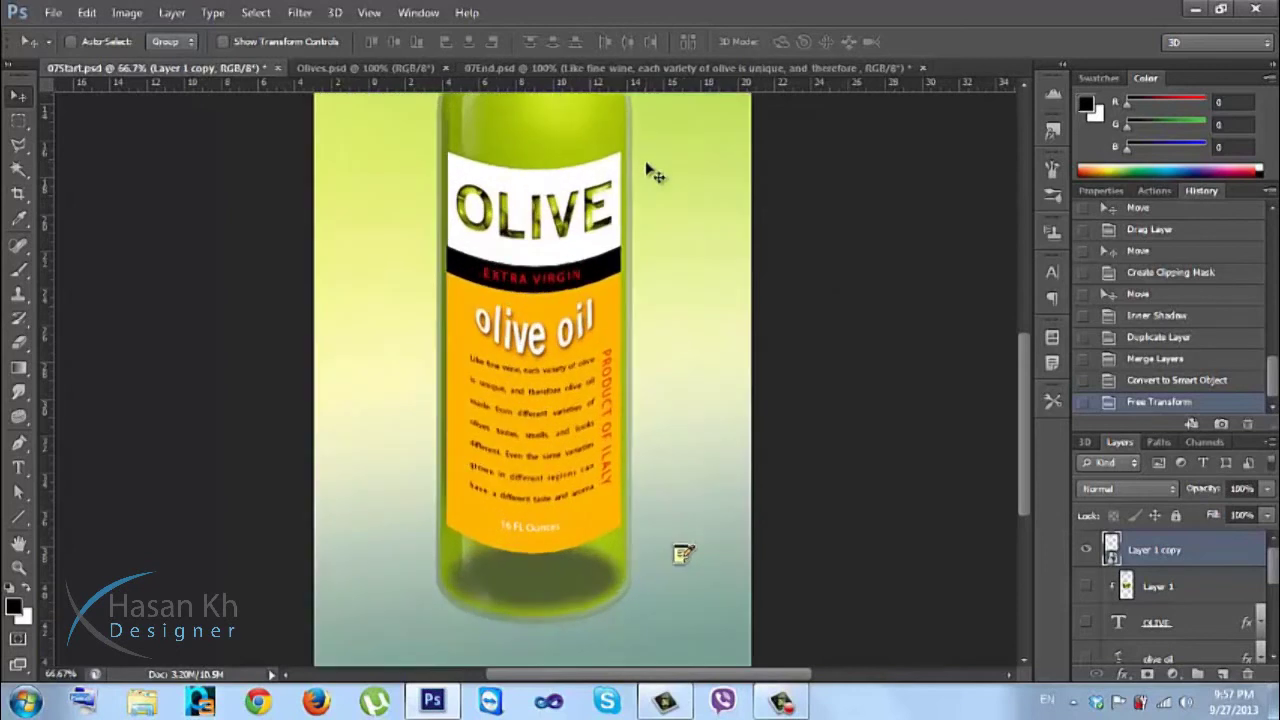
pyautogui.moveTo(495, 353); pyautogui.dragTo(495, 293)
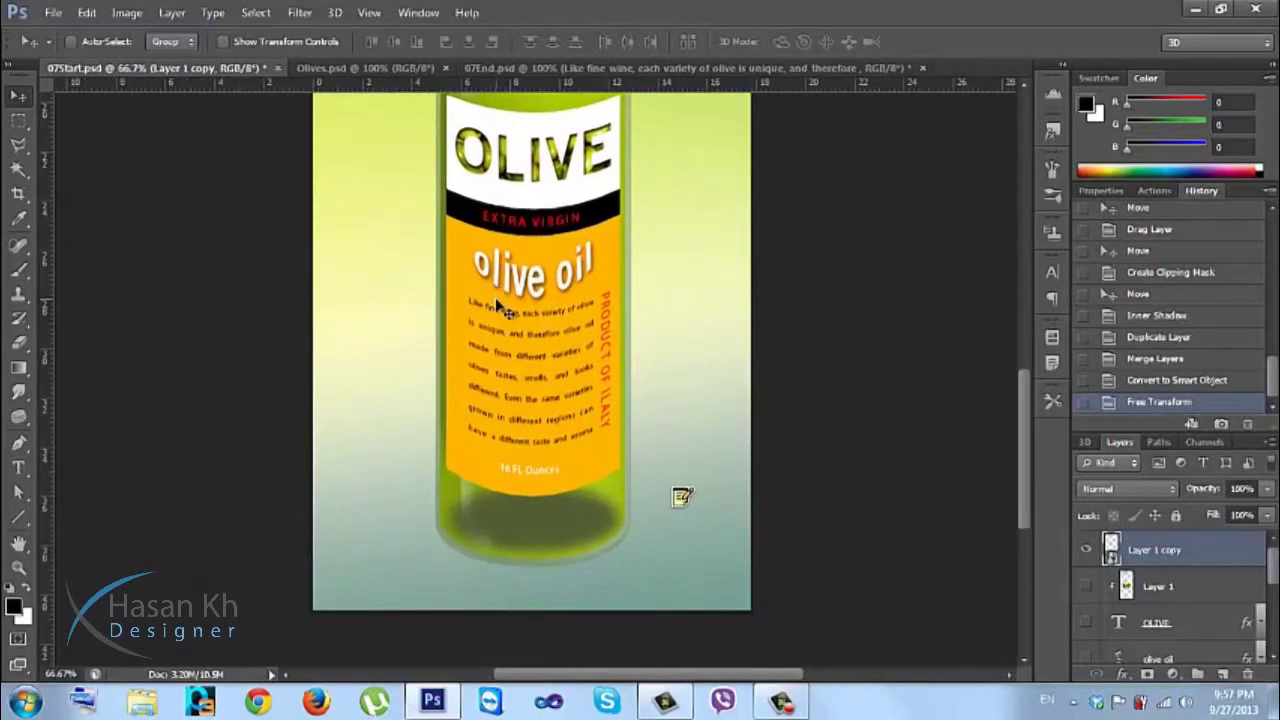
pyautogui.hotkey('ctrl', '-')
pyautogui.hotkey('ctrl', '-')
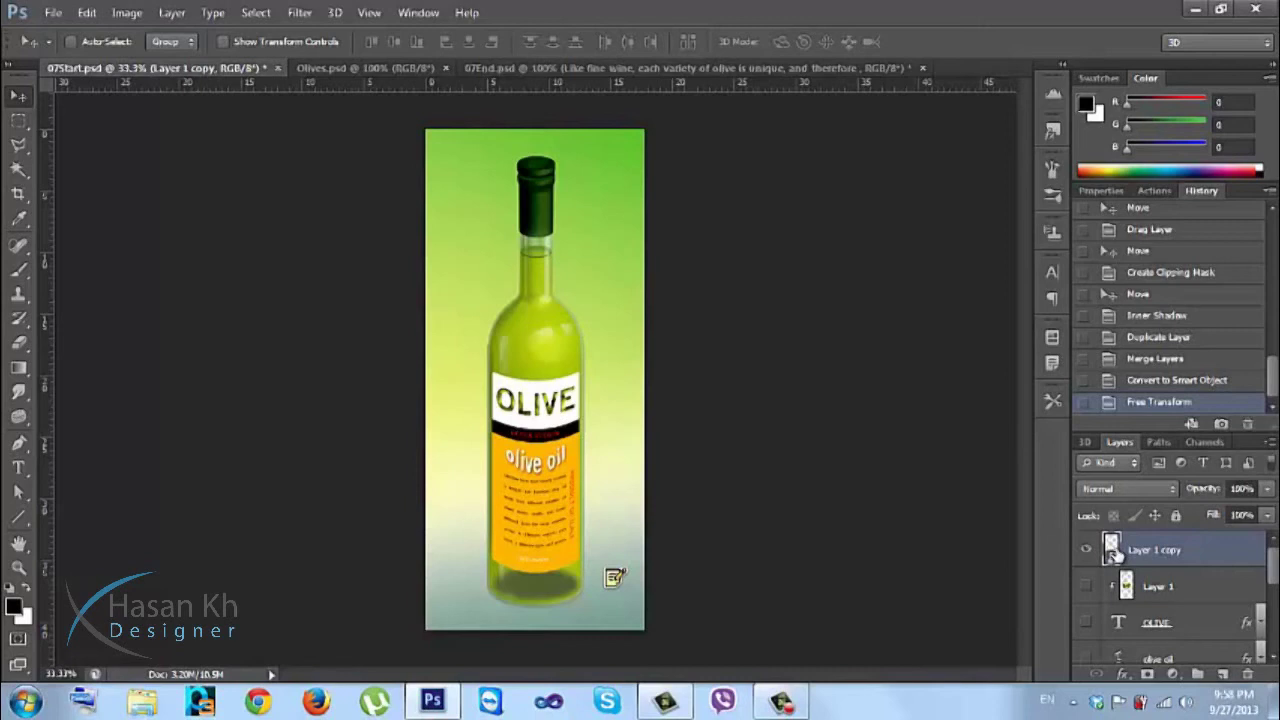
pyautogui.scroll(-2, 1275, 590)
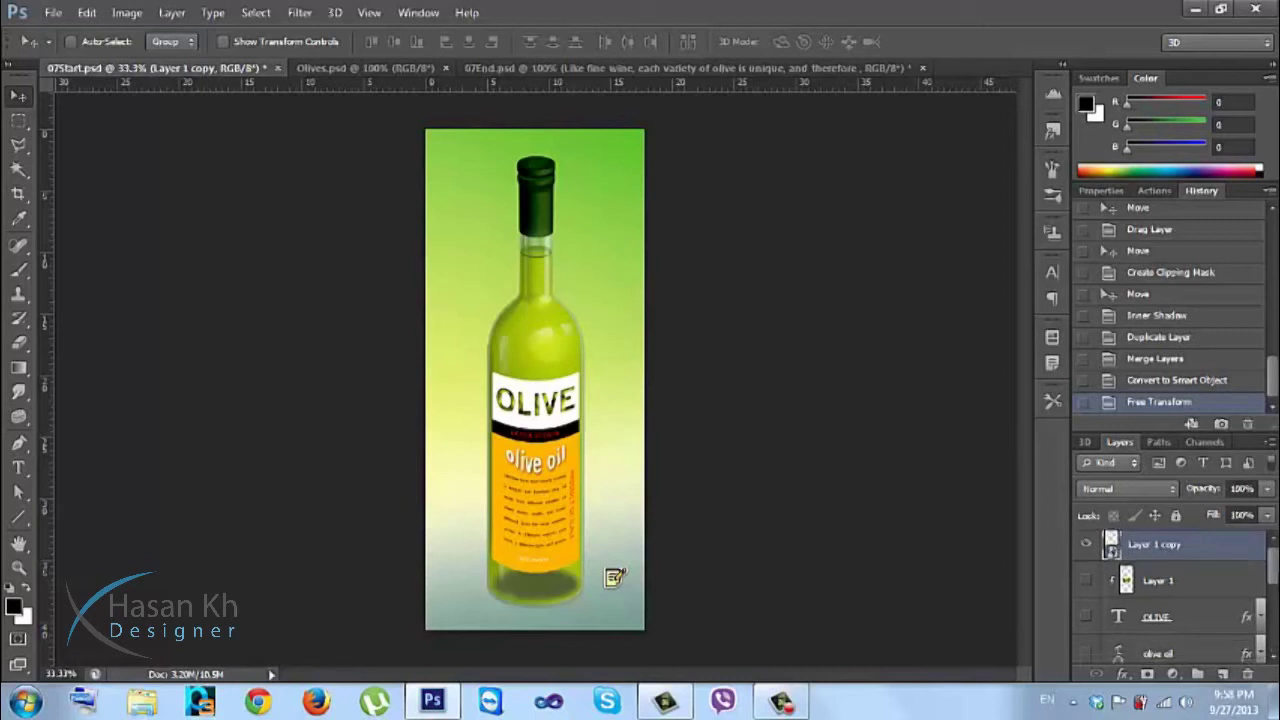
pyautogui.scroll(2, 1275, 590)
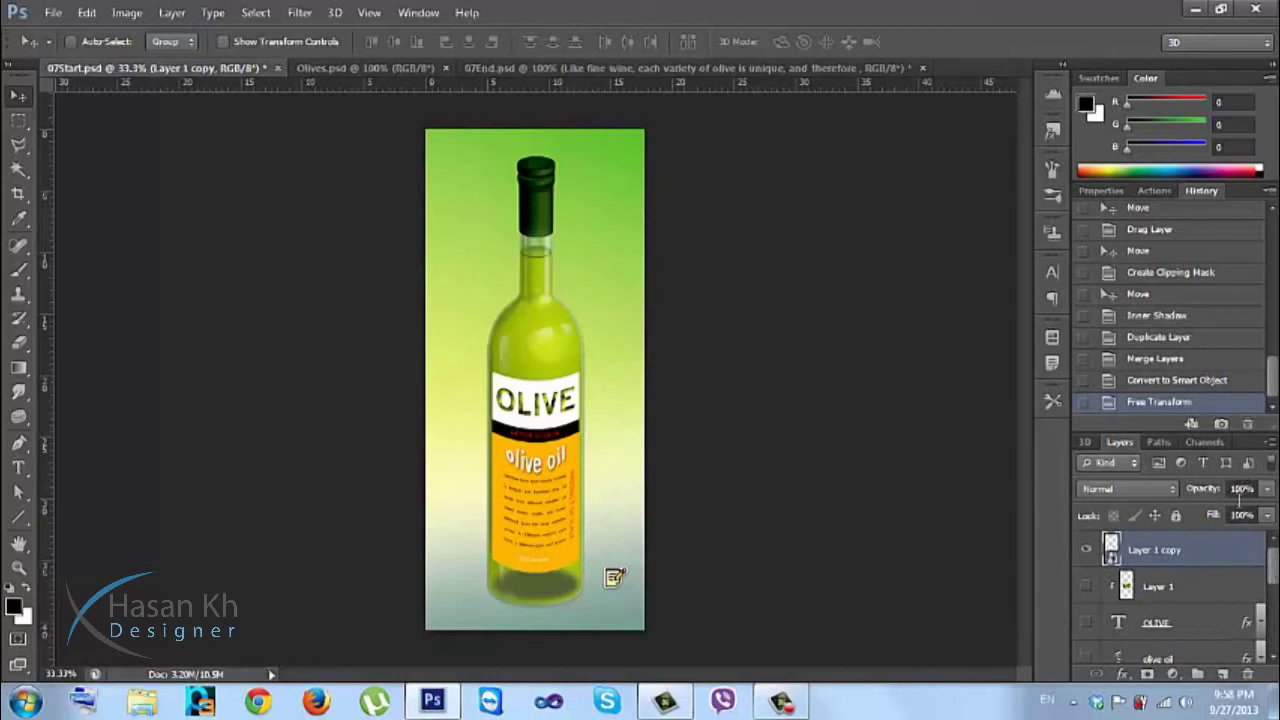
pyautogui.click(1271, 446)
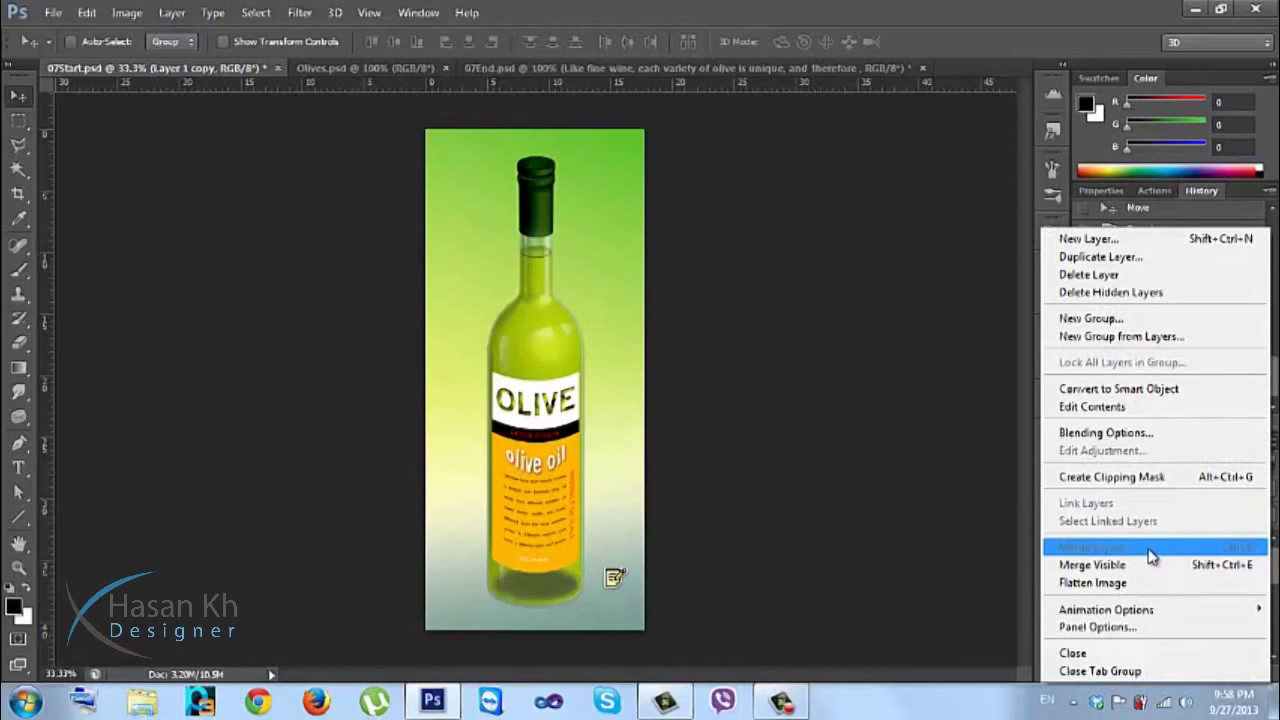
pyautogui.click(902, 462)
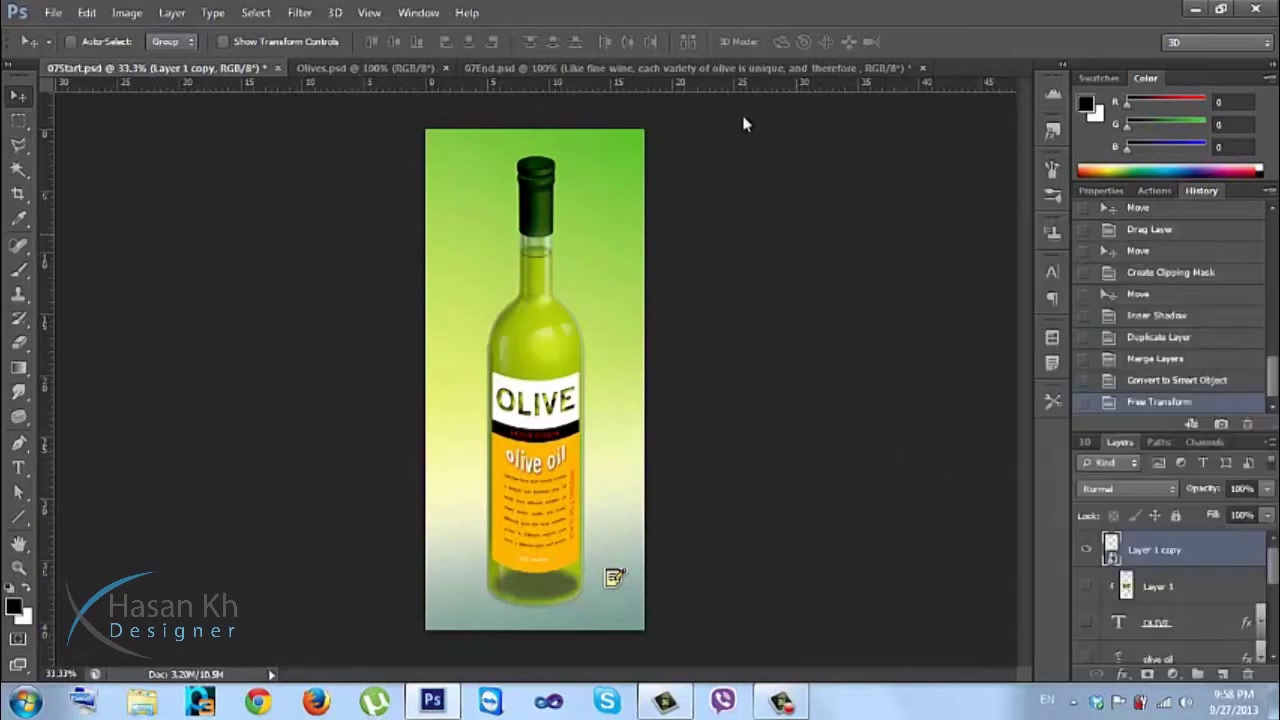
# Close Olives.psd, 07Start.psd and 07End.psd without saving the changes.
pyautogui.click(445, 68)
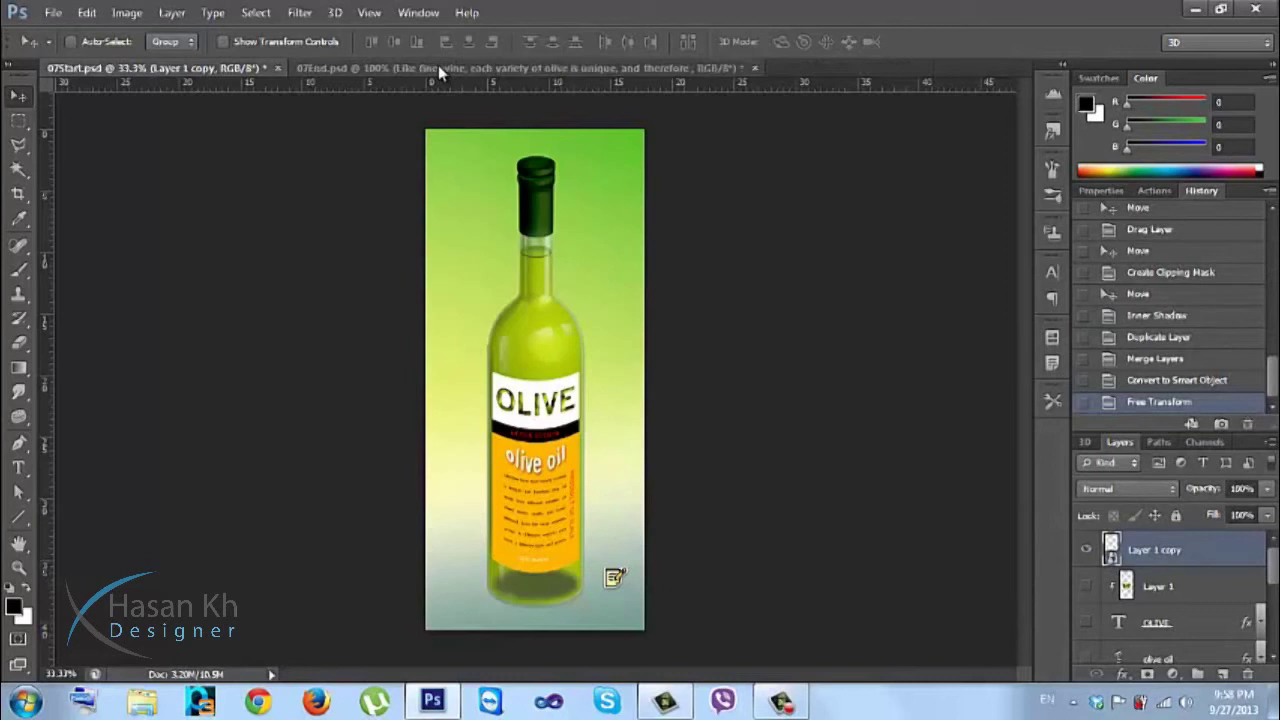
pyautogui.click(277, 70)
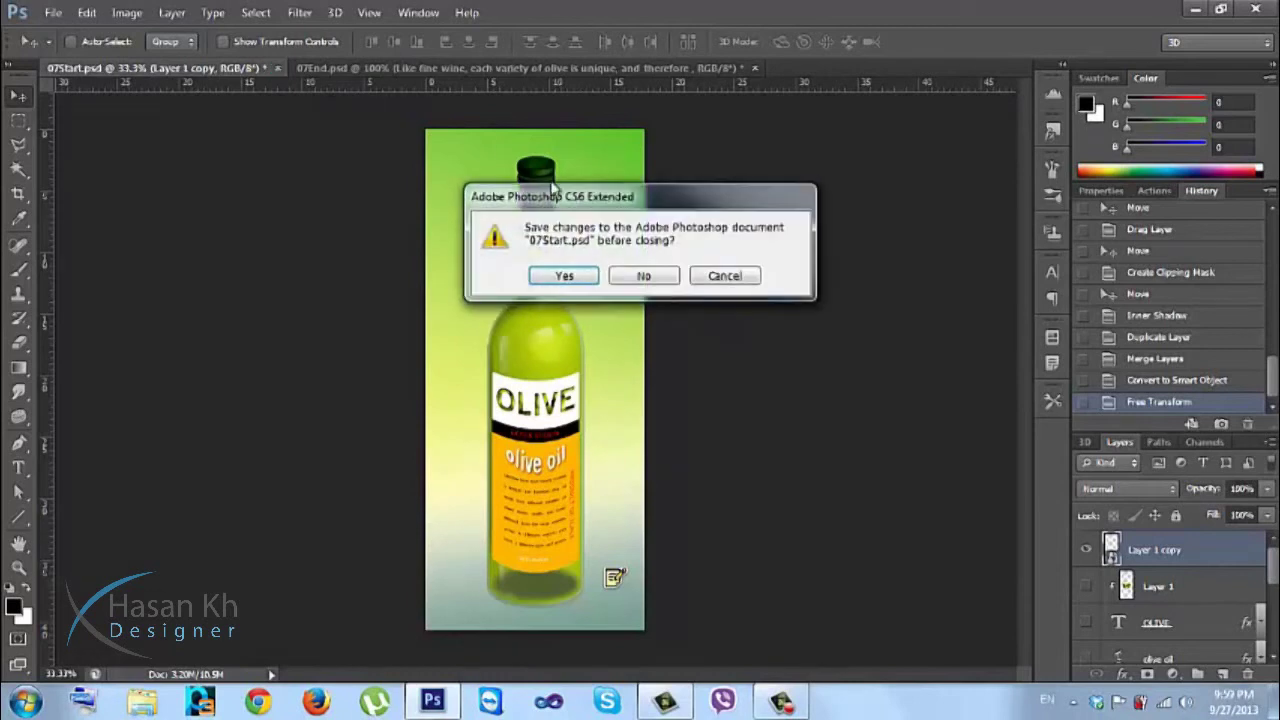
pyautogui.click(632, 276)
pyautogui.click(505, 68)
pyautogui.click(614, 274)
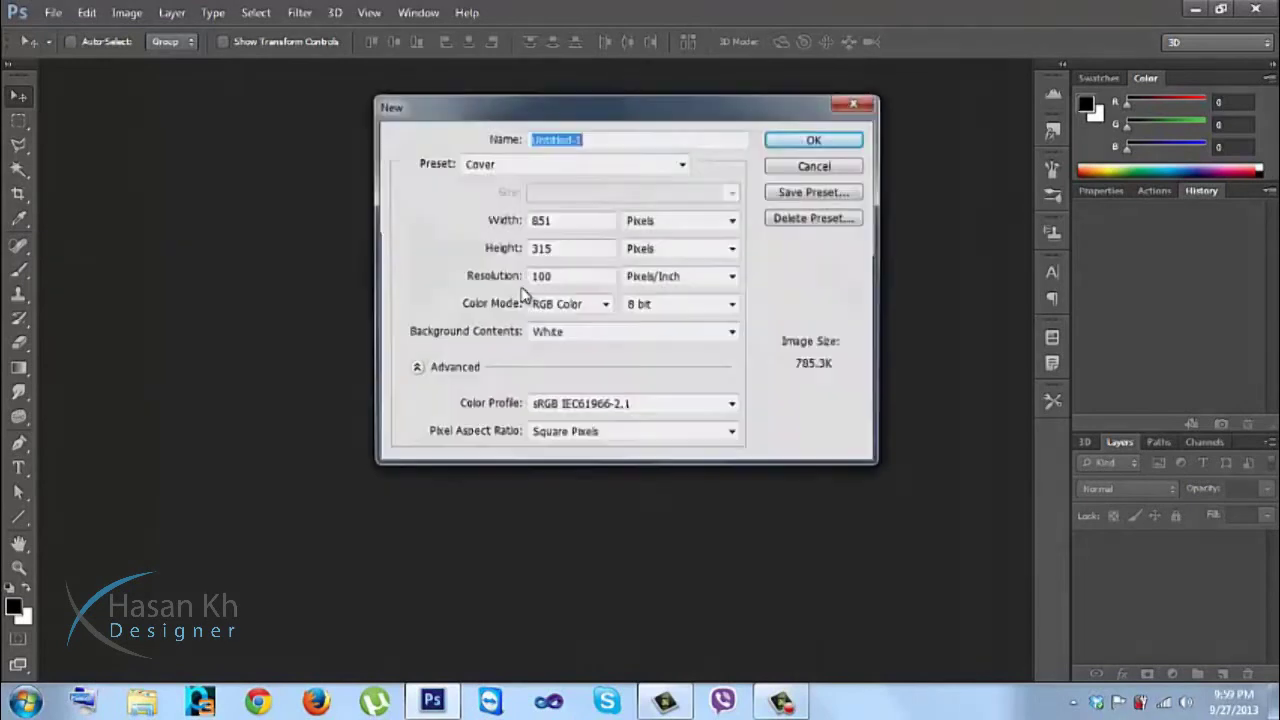
# Create a new 1366 x 768 pixel document from the wallpapre preset with a white background.
pyautogui.click(683, 163)
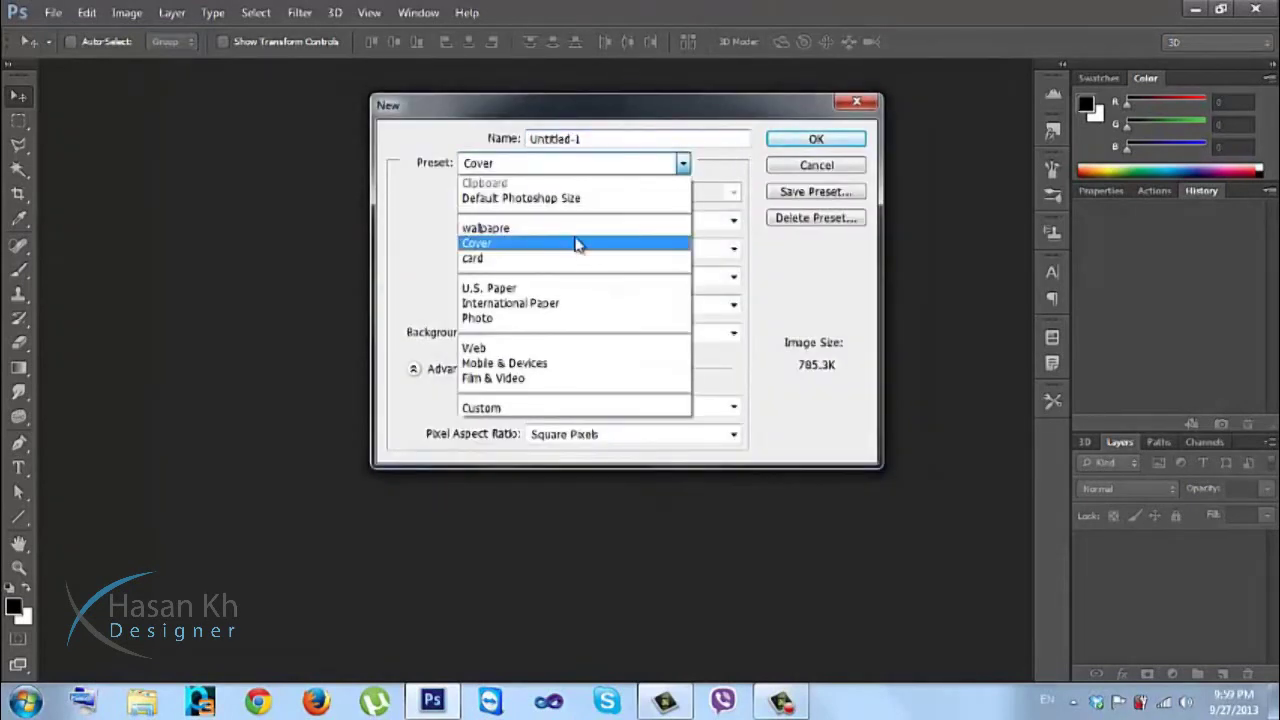
pyautogui.click(551, 229)
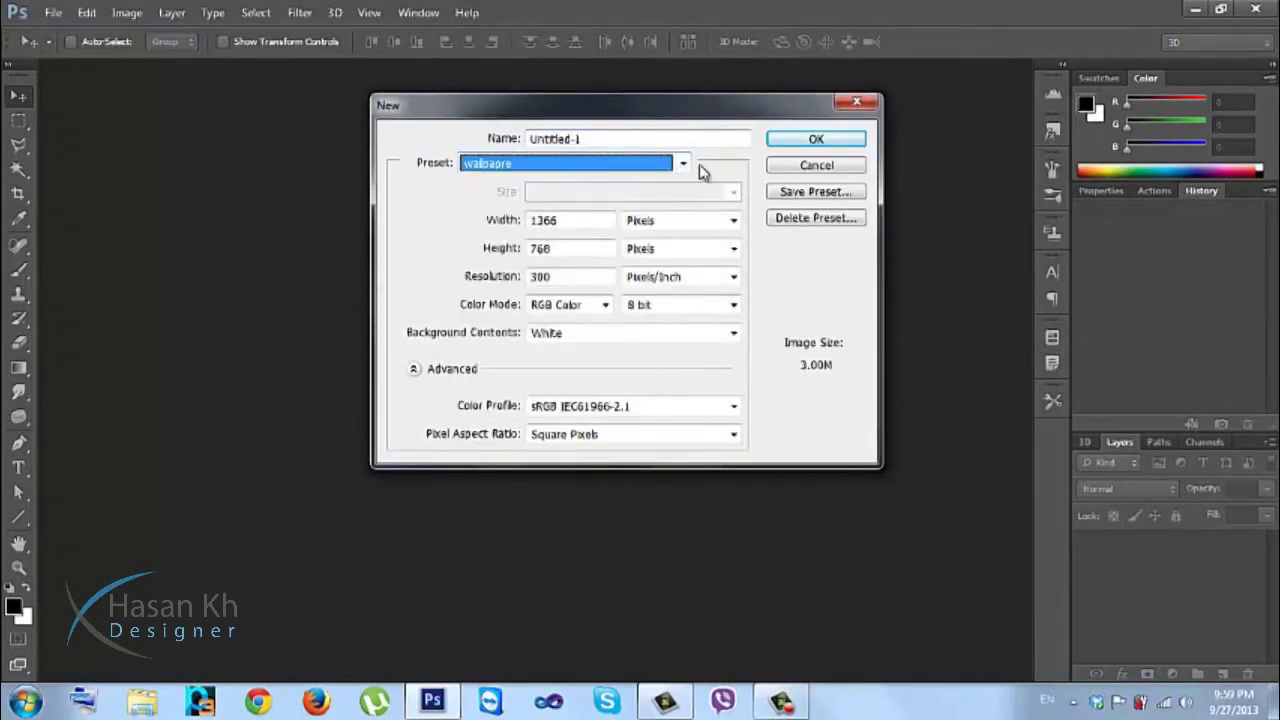
pyautogui.click(783, 141)
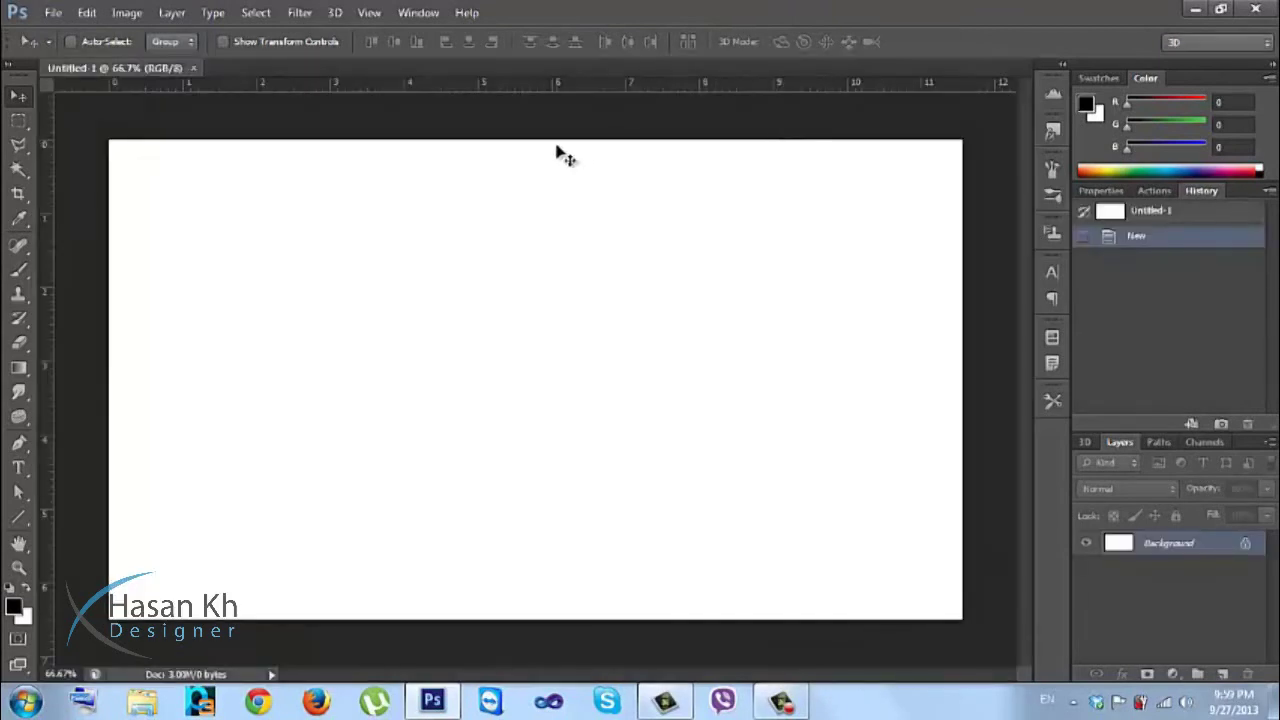
# Activate the Brush tool and reduce the brush size to 400 px.
pyautogui.click(17, 274)
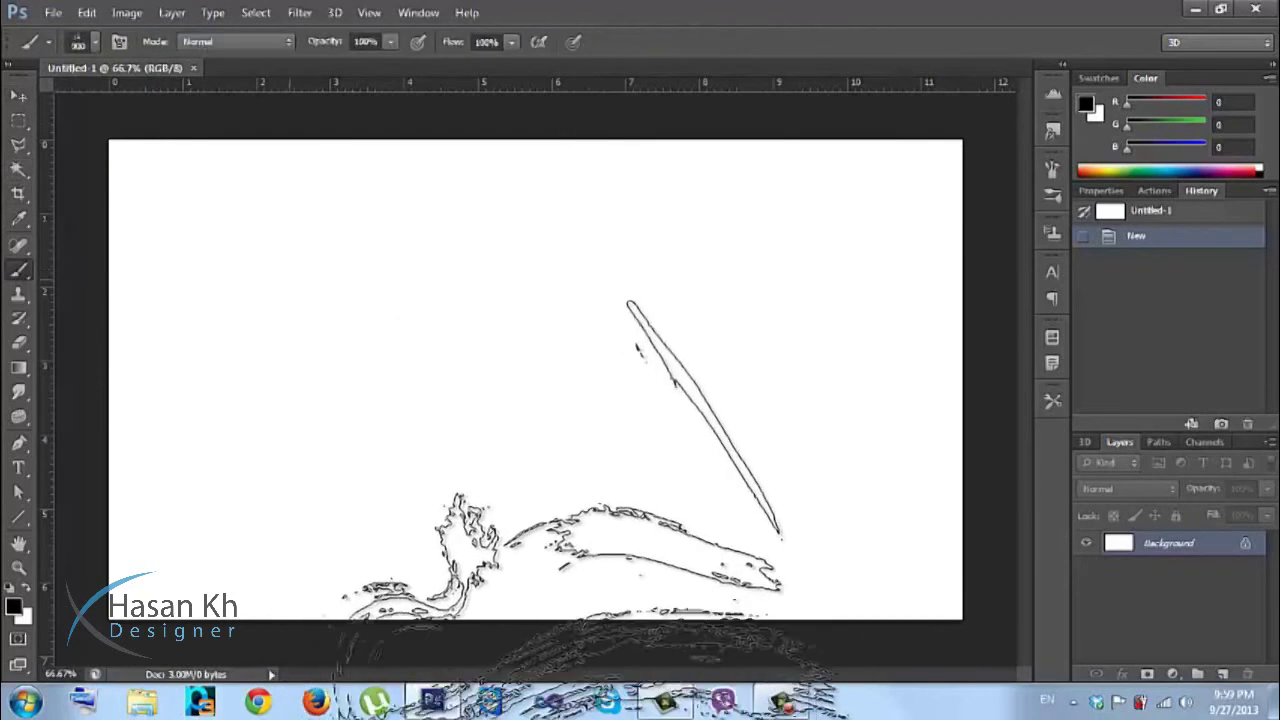
pyautogui.press('[')
pyautogui.press('[')
pyautogui.press('[')
pyautogui.press('[')
pyautogui.press('[')
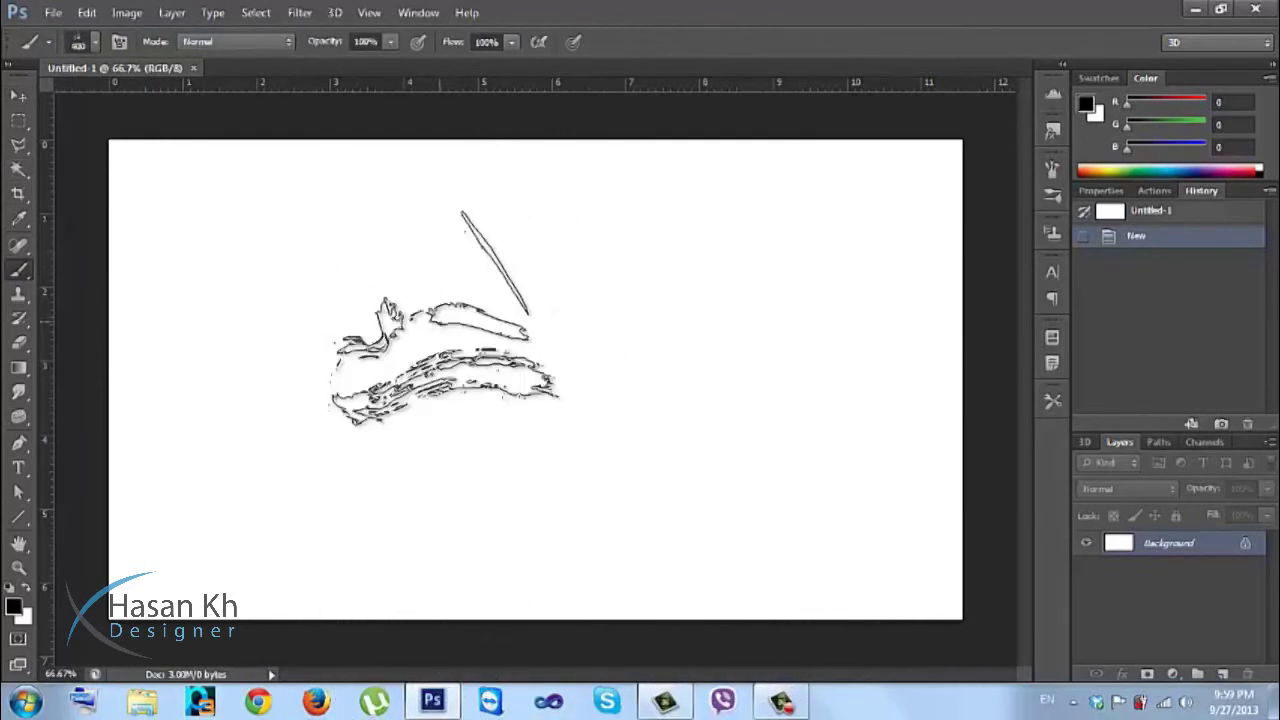
pyautogui.click(338, 245)
pyautogui.moveTo(337, 281)
pyautogui.mouseDown()
pyautogui.moveTo(420, 348)
pyautogui.moveTo(360, 335)
pyautogui.moveTo(339, 368)
pyautogui.moveTo(344, 345)
pyautogui.moveTo(347, 398)
pyautogui.moveTo(395, 420)
pyautogui.mouseUp()
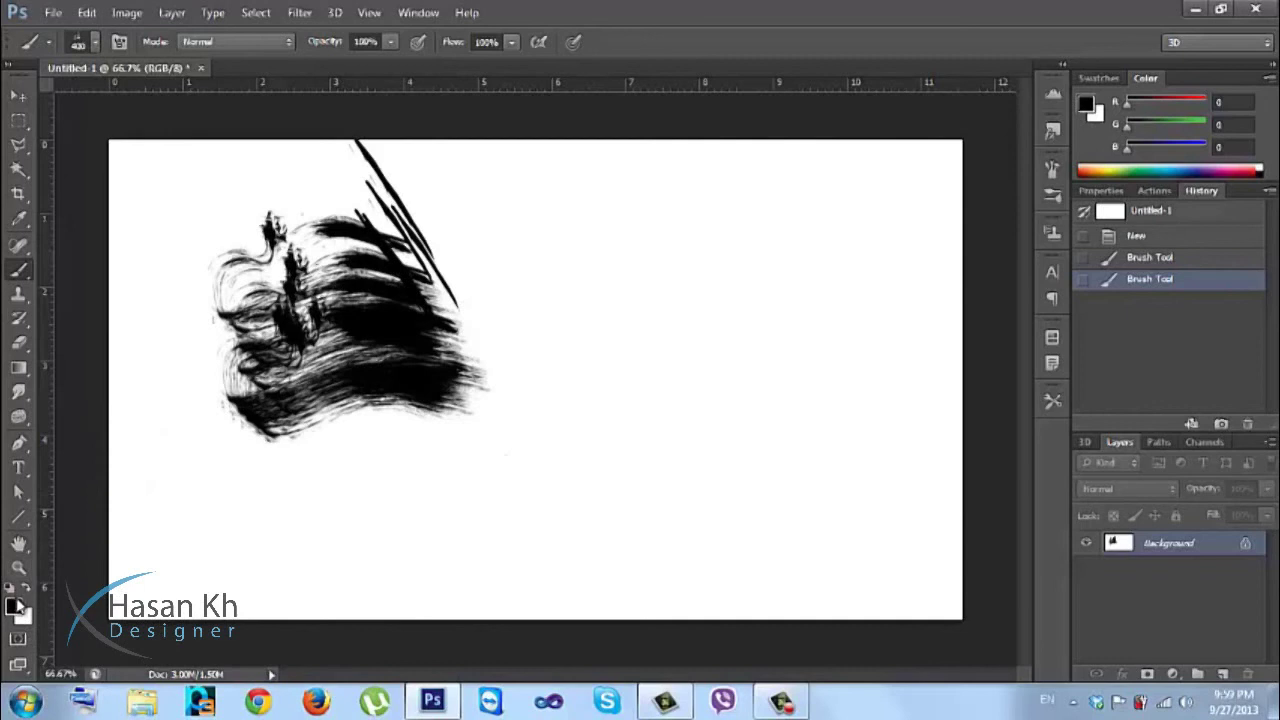
pyautogui.hotkey('ctrl', 'alt', 'z')
pyautogui.hotkey('ctrl', 'alt', 'z')
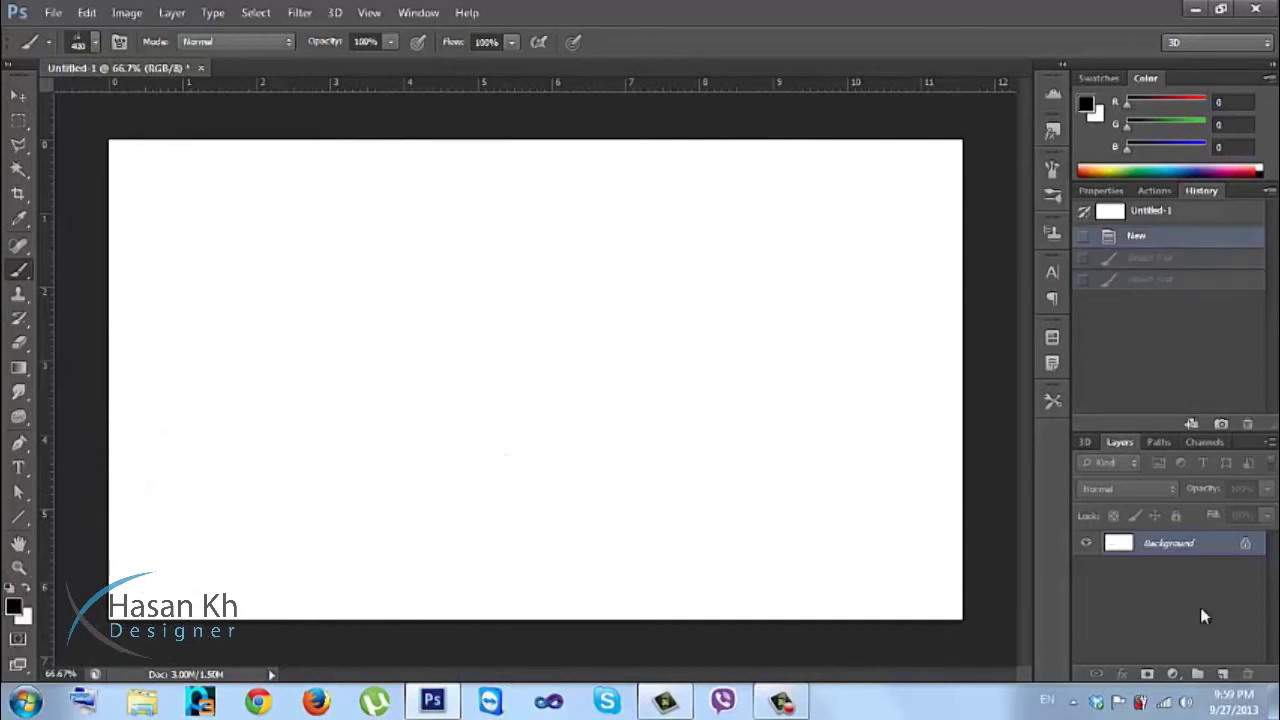
# Add a new layer above the Background and paint black brush strokes on the left half of the canvas.
pyautogui.click(1224, 673)
pyautogui.moveTo(300, 340); pyautogui.dragTo(470, 425)
pyautogui.moveTo(375, 243); pyautogui.dragTo(441, 345)
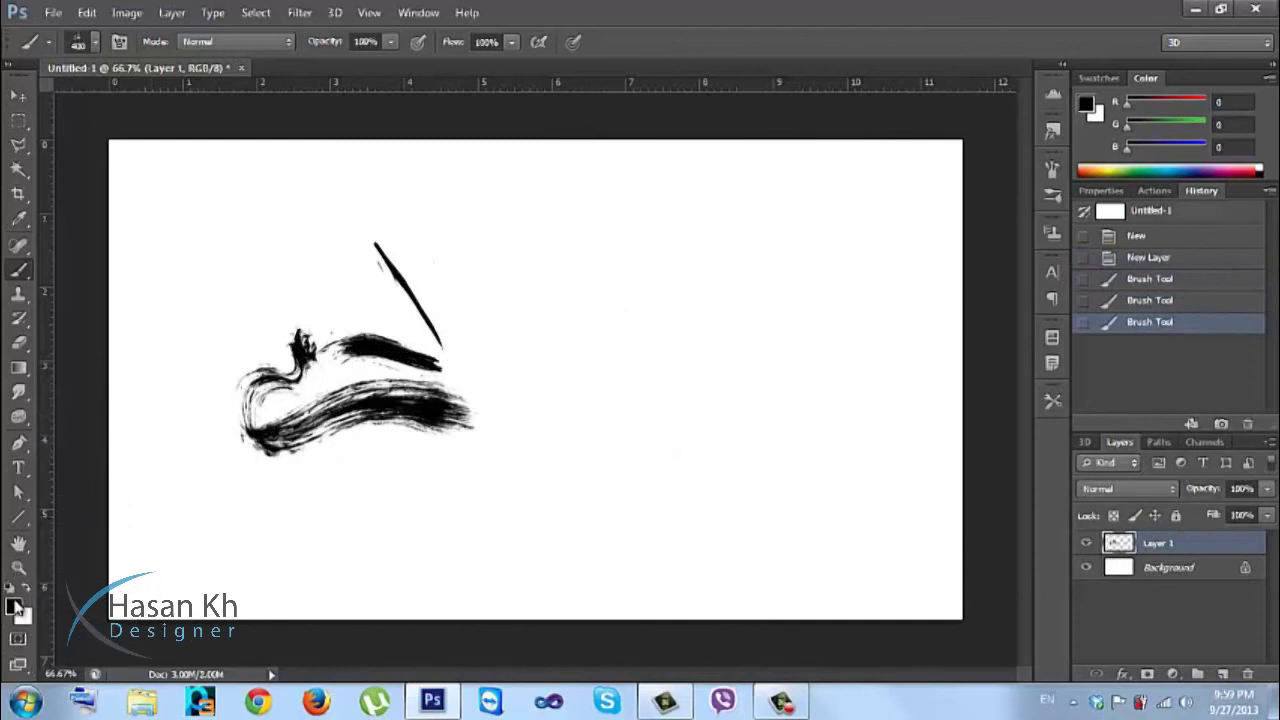
# Set the foreground colour to pure red with R 255, G 0 and B 0.
pyautogui.click(14, 606)
pyautogui.write('255')
pyautogui.click(1244, 143)
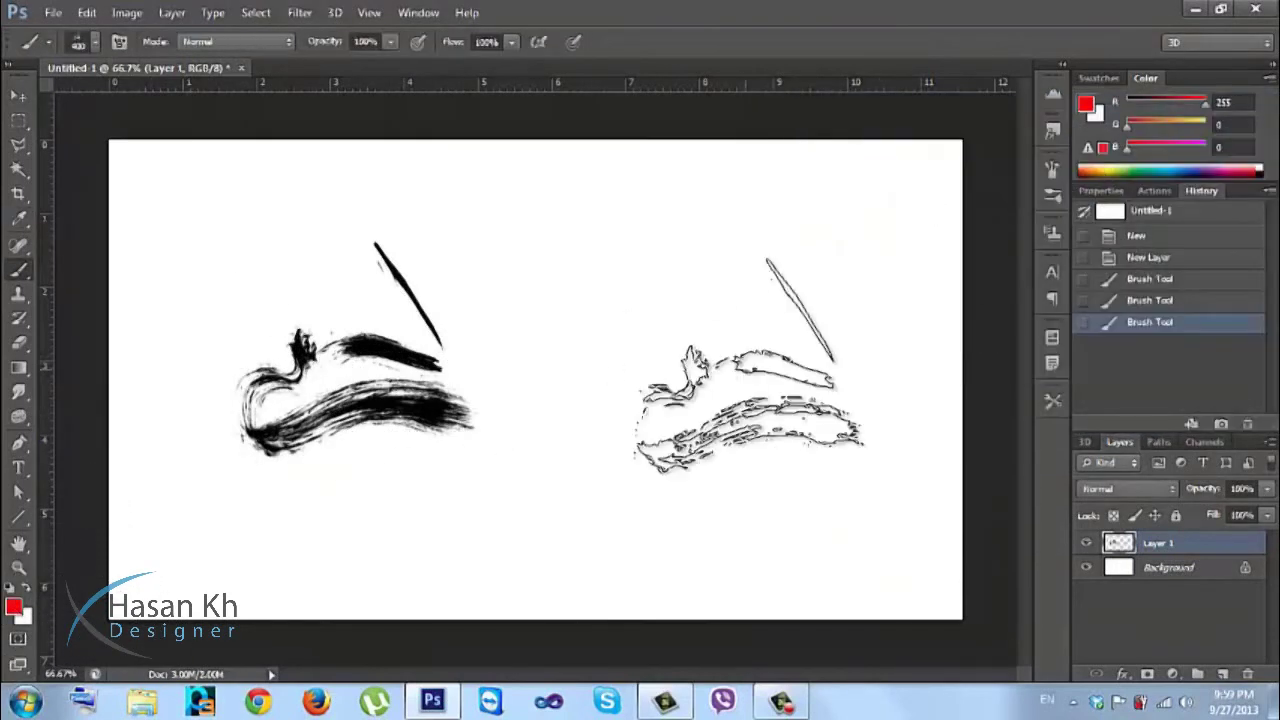
# Choose the 1008 px paint stroke brush preset and reduce its size to 700 px.
pyautogui.rightClick(750, 367)
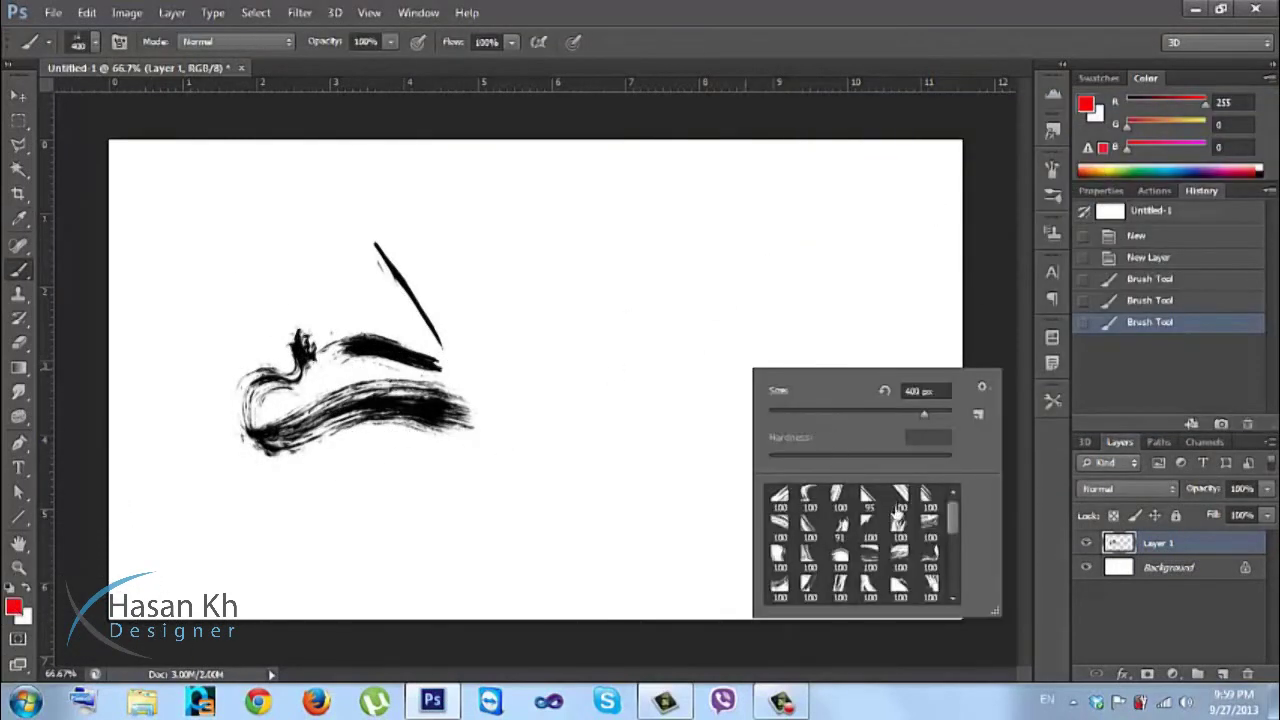
pyautogui.moveTo(956, 523); pyautogui.dragTo(951, 595)
pyautogui.doubleClick(892, 588)
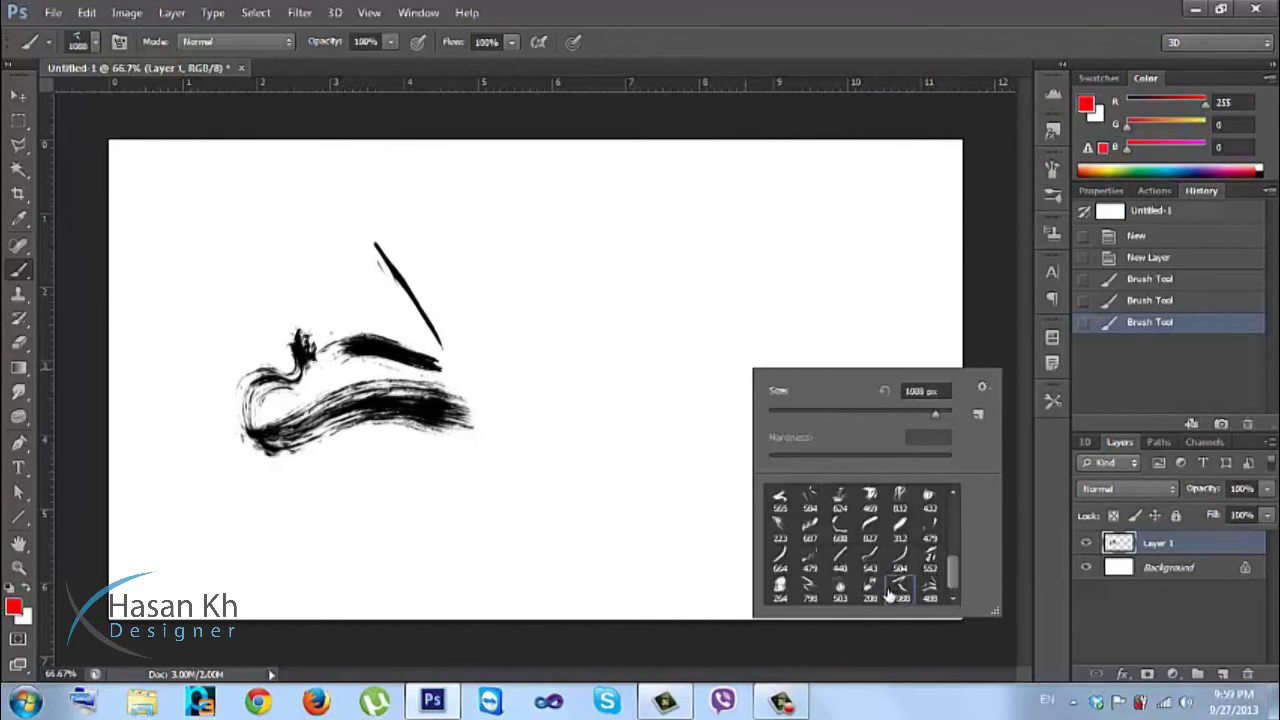
pyautogui.press('[')
pyautogui.press('[')
pyautogui.press('[')
pyautogui.click(651, 400)
pyautogui.doubleClick(651, 400)
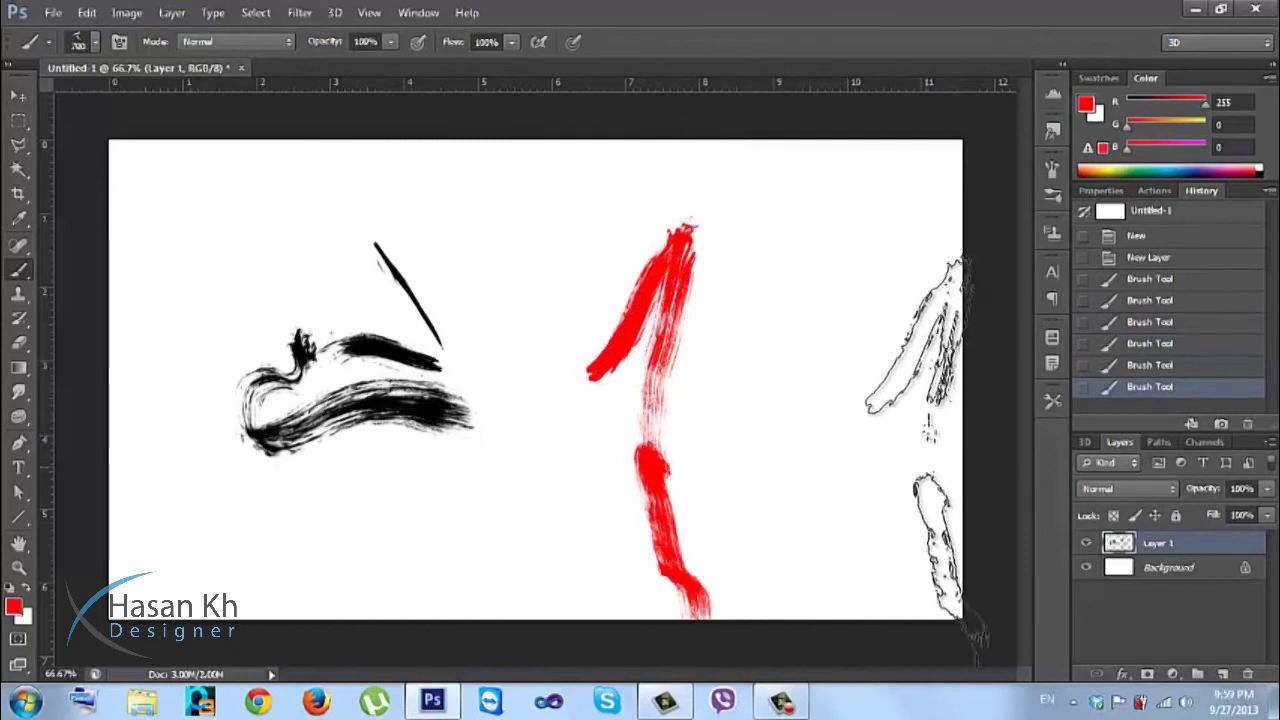
pyautogui.hotkey('ctrl', 'alt', 'z')
pyautogui.hotkey('ctrl', 'alt', 'z')
pyautogui.hotkey('ctrl', 'alt', 'z')
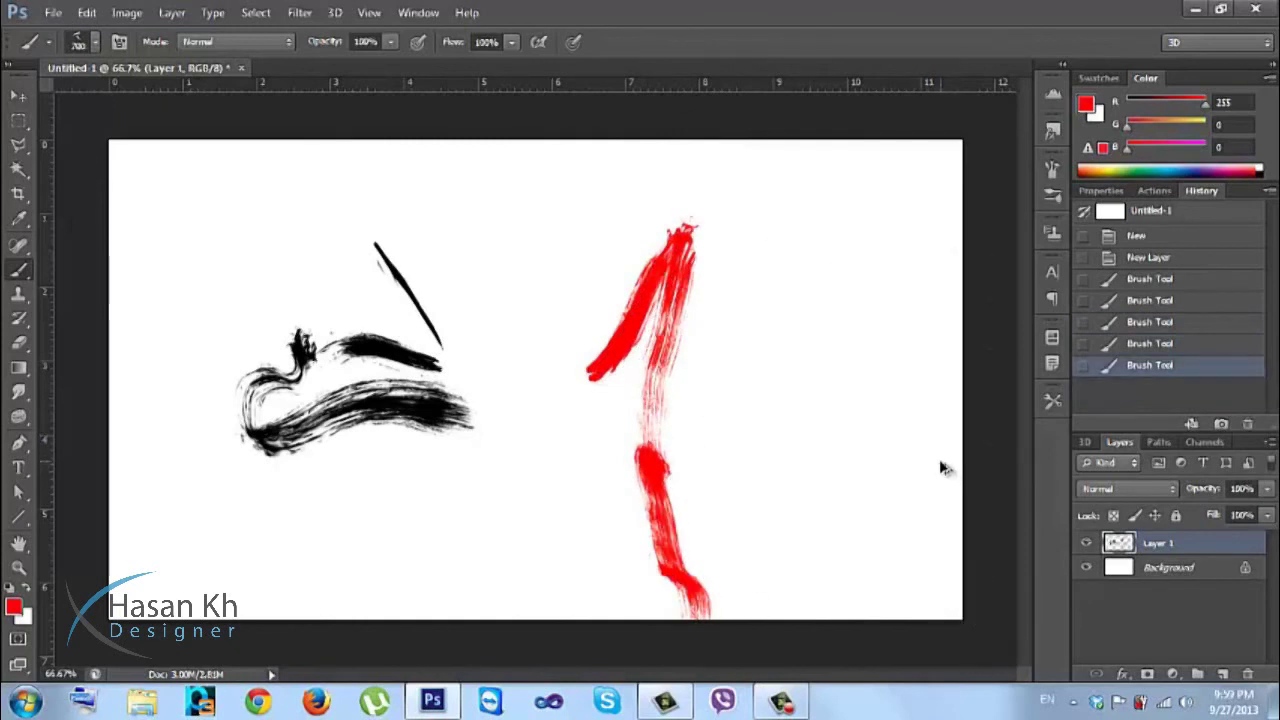
# Add another layer above Layer 1 and stamp the red brush stroke several times in one spot right of the black strokes.
pyautogui.click(1222, 674)
pyautogui.click(725, 400)
pyautogui.doubleClick(725, 400)
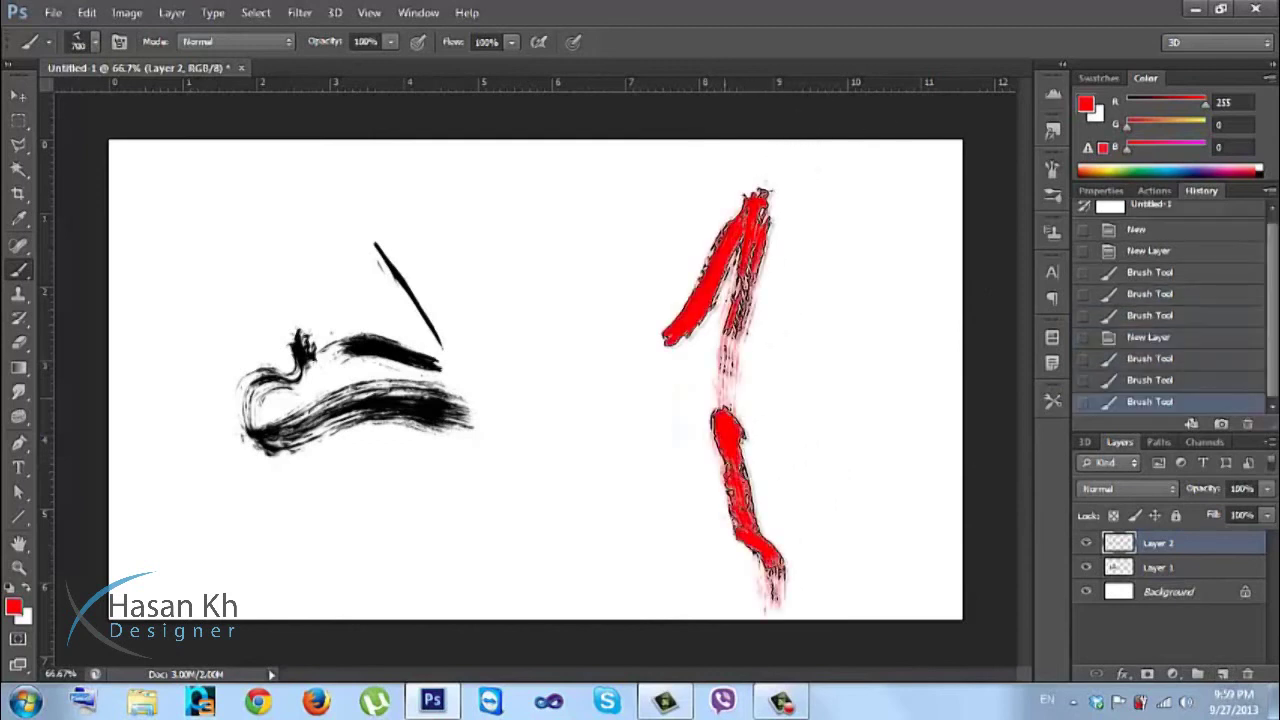
# Move the black strokes on Layer 1 slightly down and left, and shift the red stroke on Layer 2 left.
pyautogui.click(18, 96)
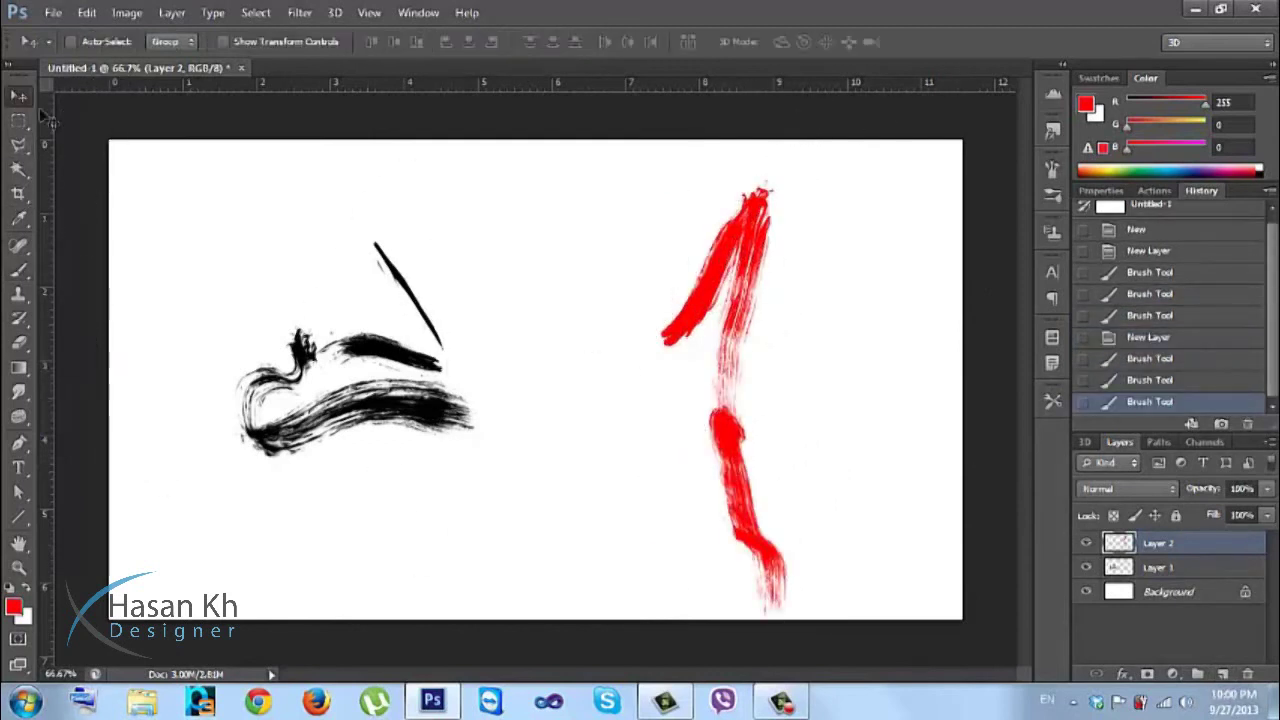
pyautogui.click(1150, 570)
pyautogui.moveTo(456, 306)
pyautogui.mouseDown()
pyautogui.moveTo(432, 327)
pyautogui.moveTo(450, 362)
pyautogui.moveTo(413, 328)
pyautogui.mouseUp()
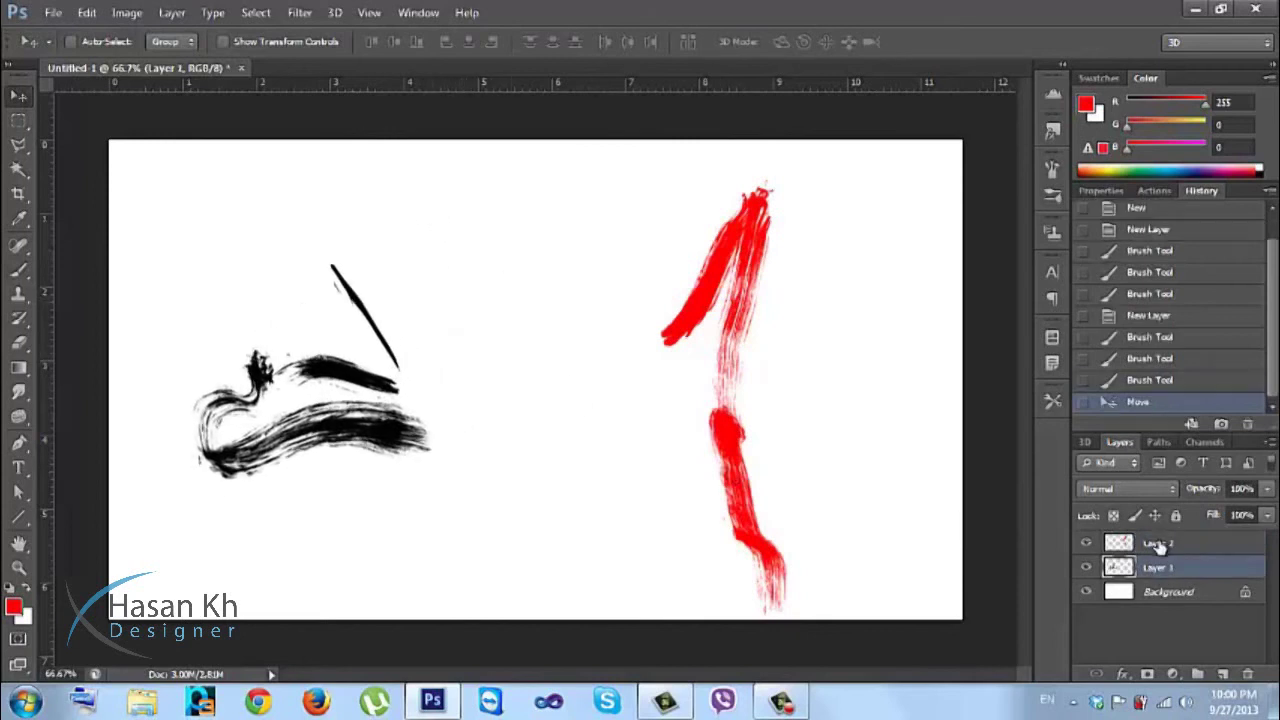
pyautogui.click(1110, 540)
pyautogui.moveTo(742, 432)
pyautogui.mouseDown()
pyautogui.moveTo(640, 442)
pyautogui.moveTo(705, 388)
pyautogui.mouseUp()
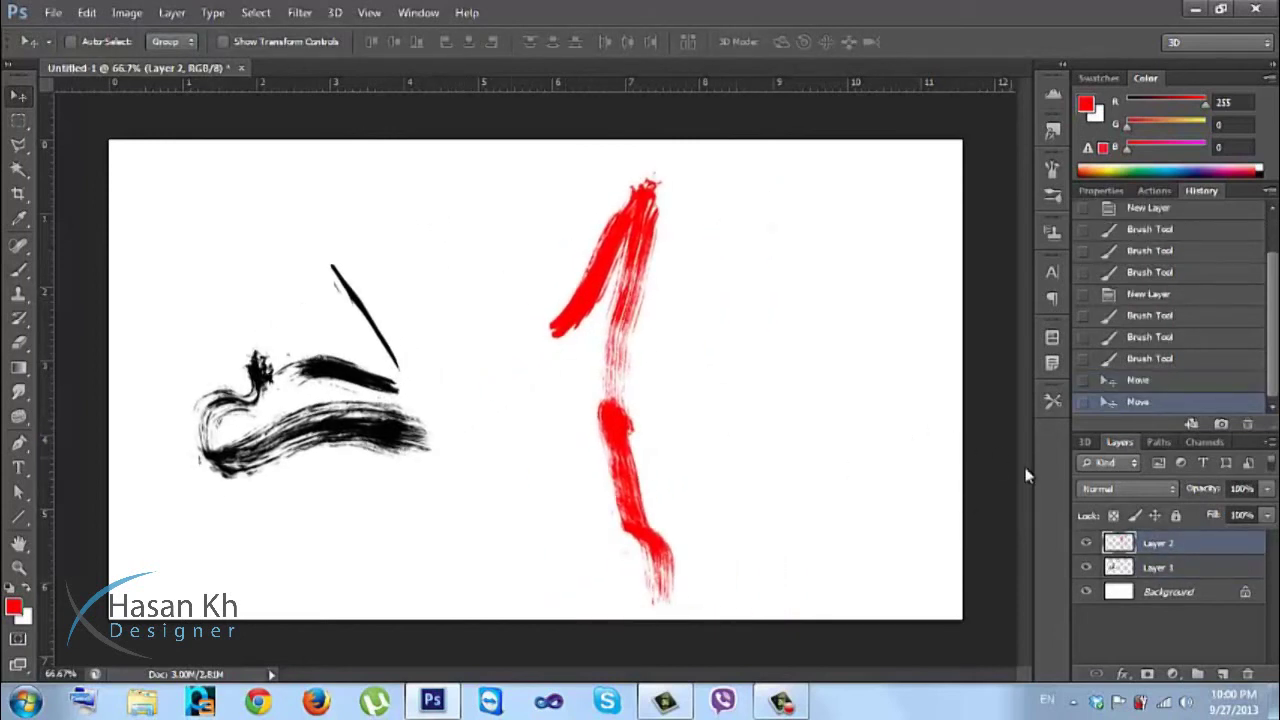
# Try merging Layer 2 down into Layer 1 and moving the merged strokes together, and undo it.
pyautogui.click(1270, 445)
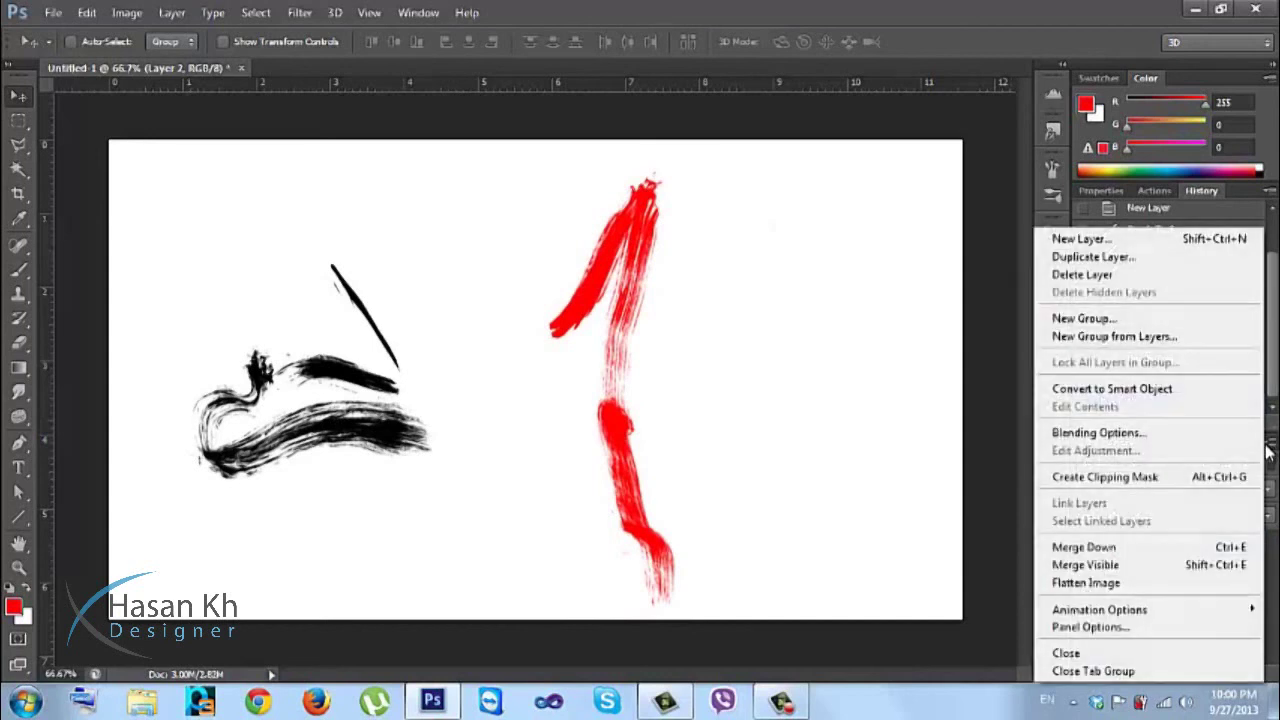
pyautogui.click(1066, 547)
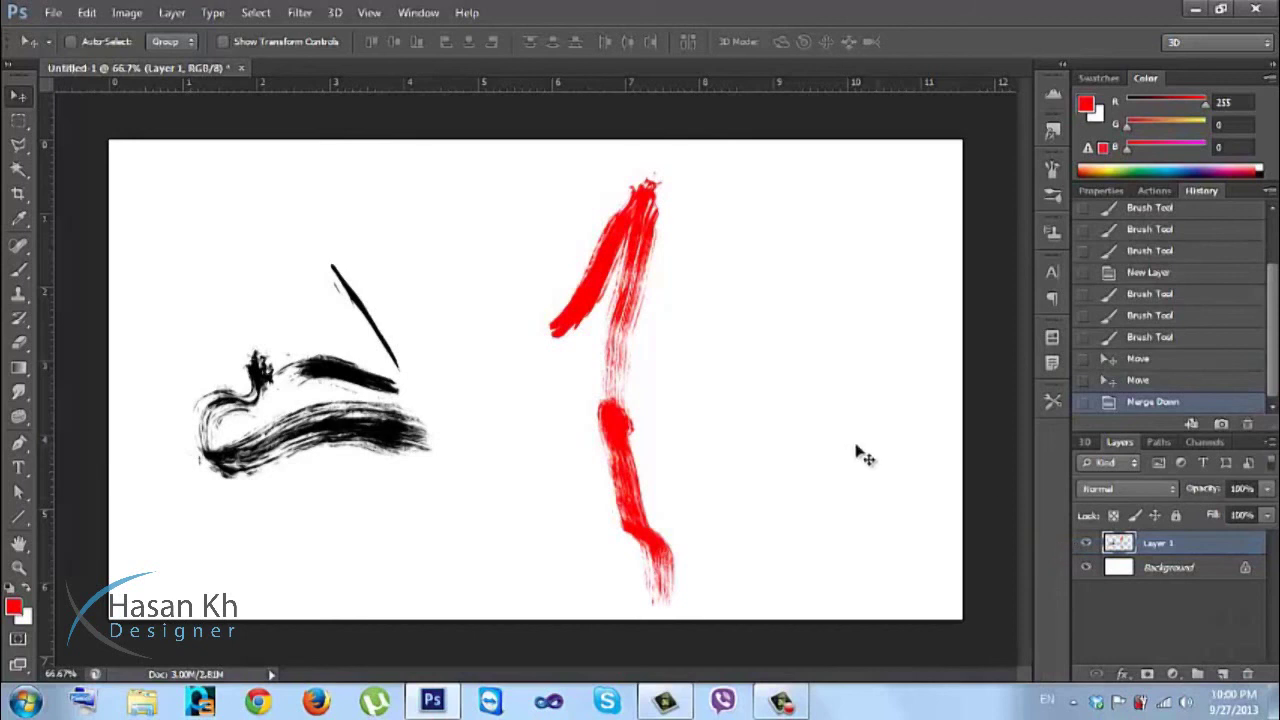
pyautogui.moveTo(749, 423); pyautogui.dragTo(800, 422)
pyautogui.hotkey('ctrl', 'alt', 'z')
pyautogui.hotkey('ctrl', 'alt', 'z')
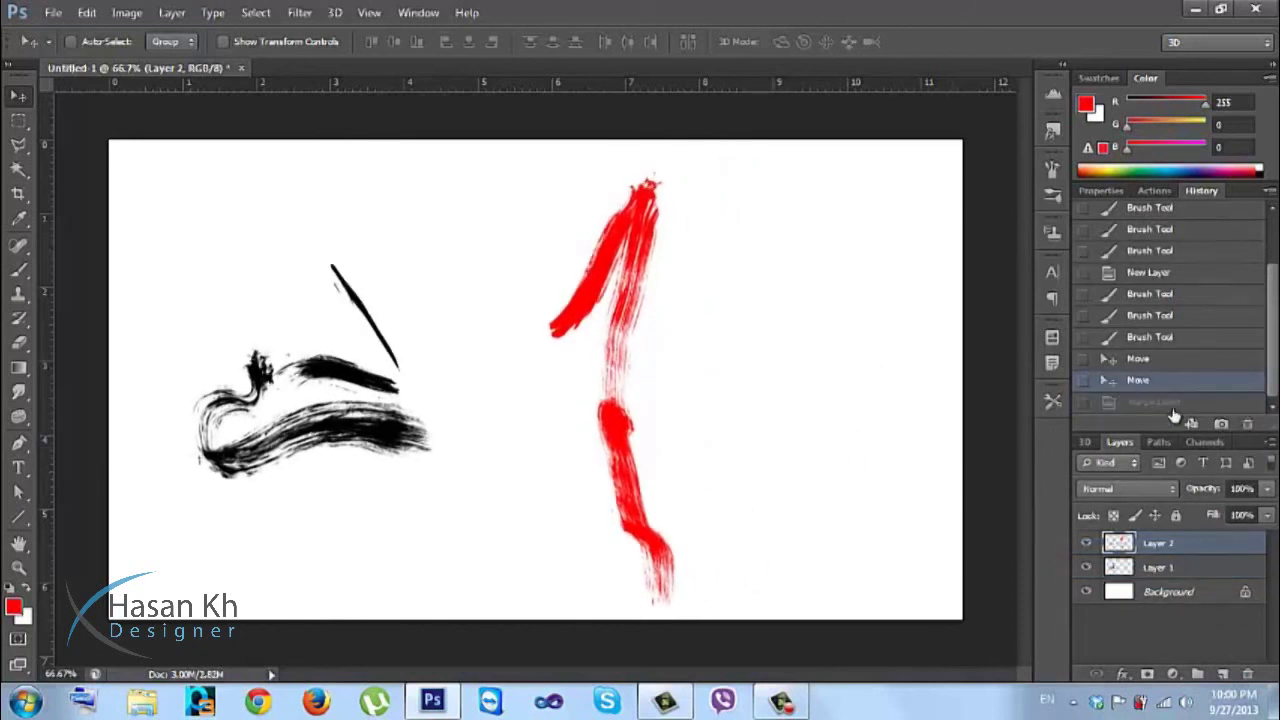
# Merge Layer 2 down into Layer 1 once more, and undo that merge.
pyautogui.click(1266, 442)
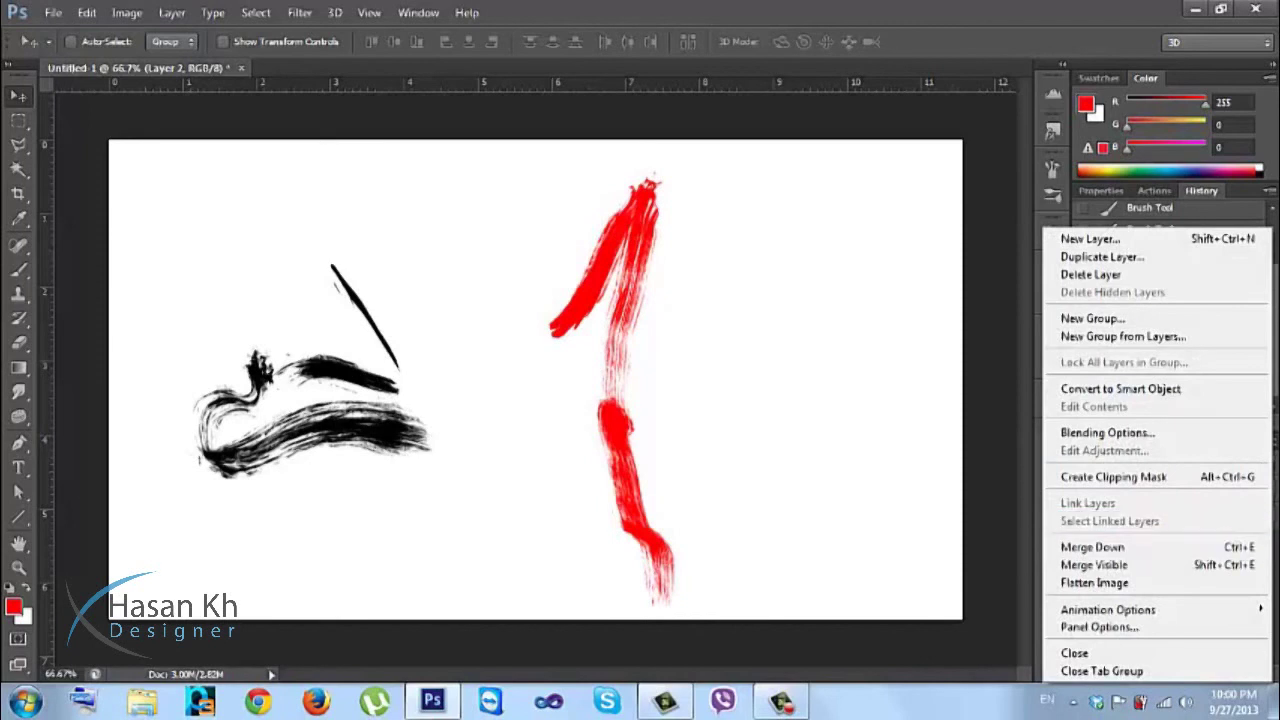
pyautogui.press('Escape')
pyautogui.hotkey('ctrl', 'e')
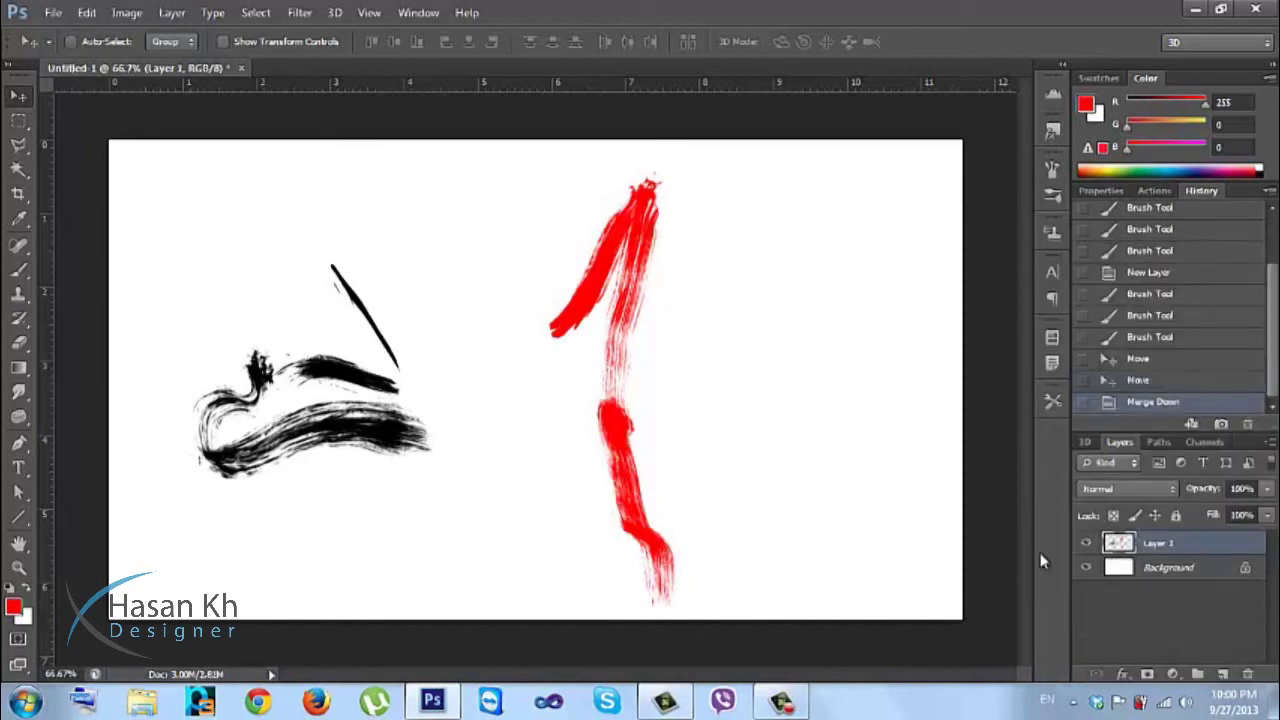
pyautogui.hotkey('ctrl', 'z')
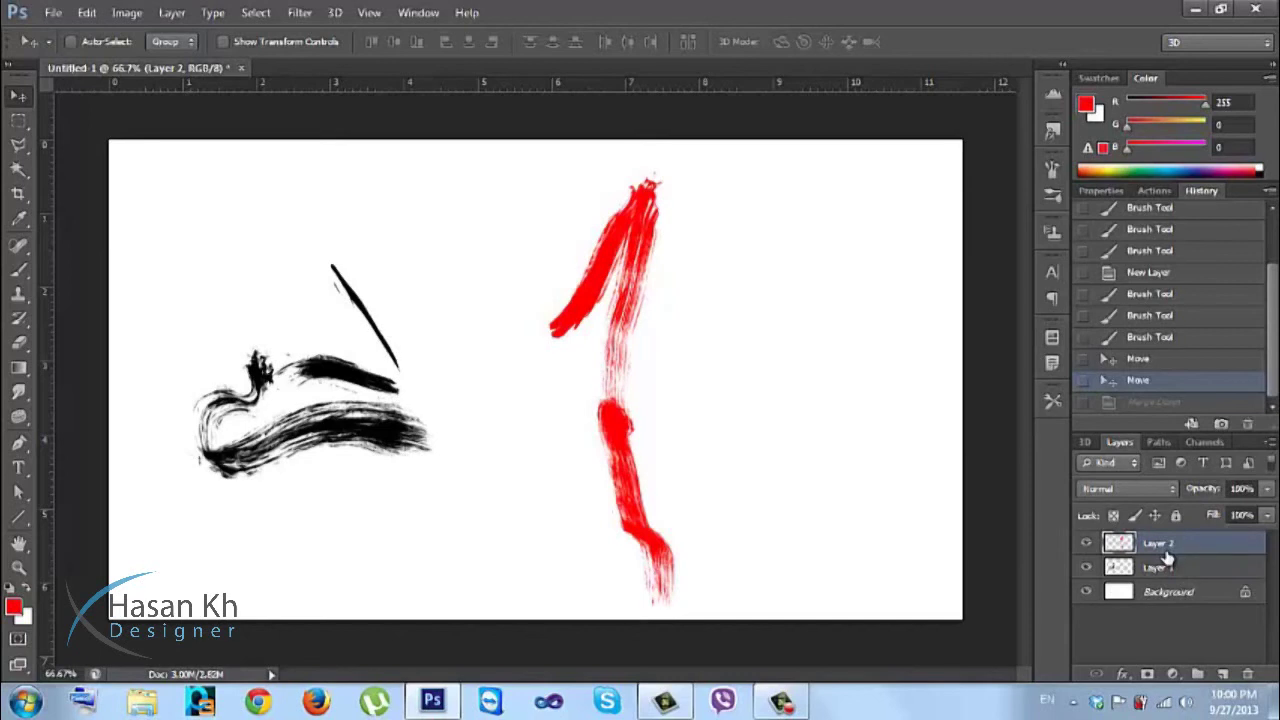
pyautogui.click(1270, 443)
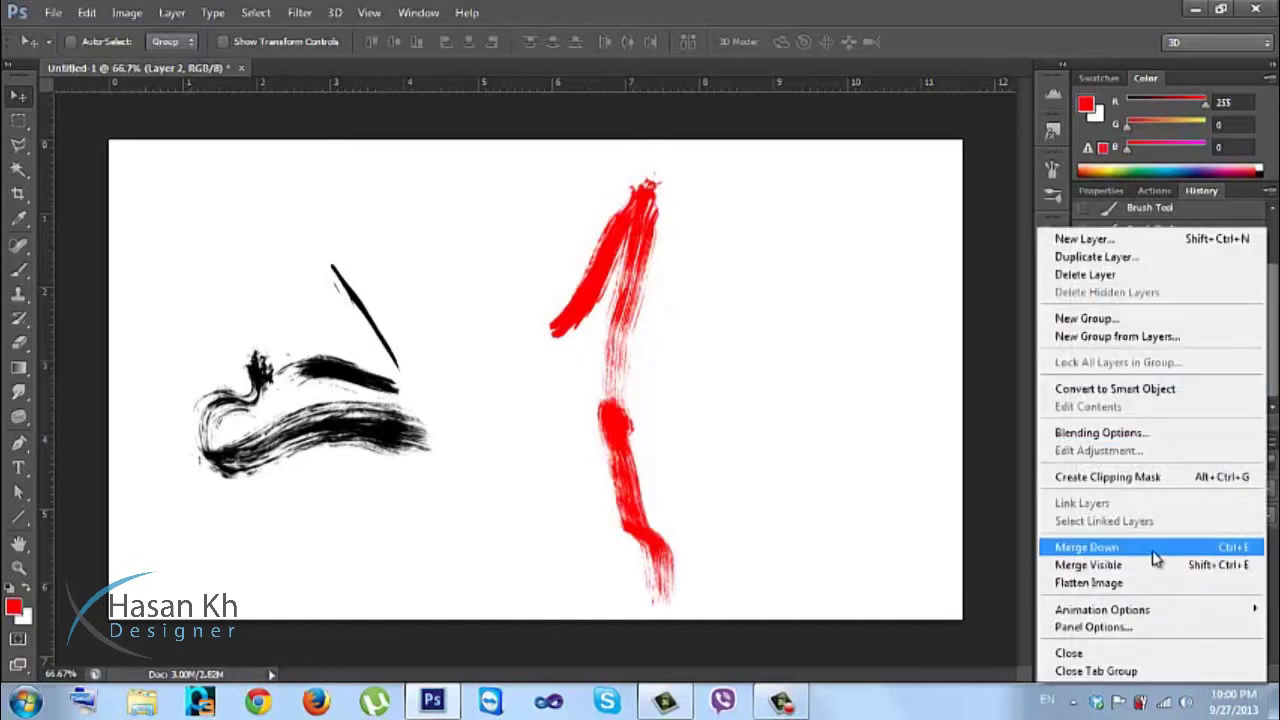
pyautogui.click(1277, 557)
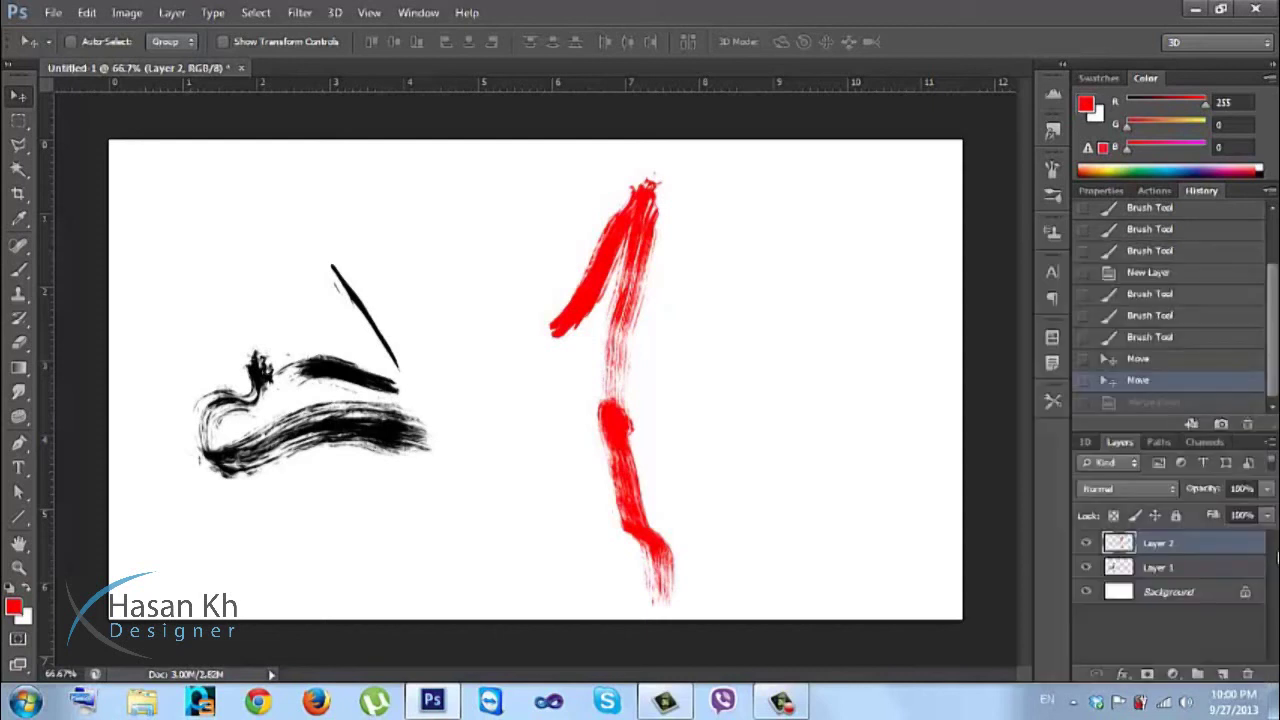
pyautogui.keyDown('shift'); pyautogui.click(1207, 567); pyautogui.keyUp('shift')
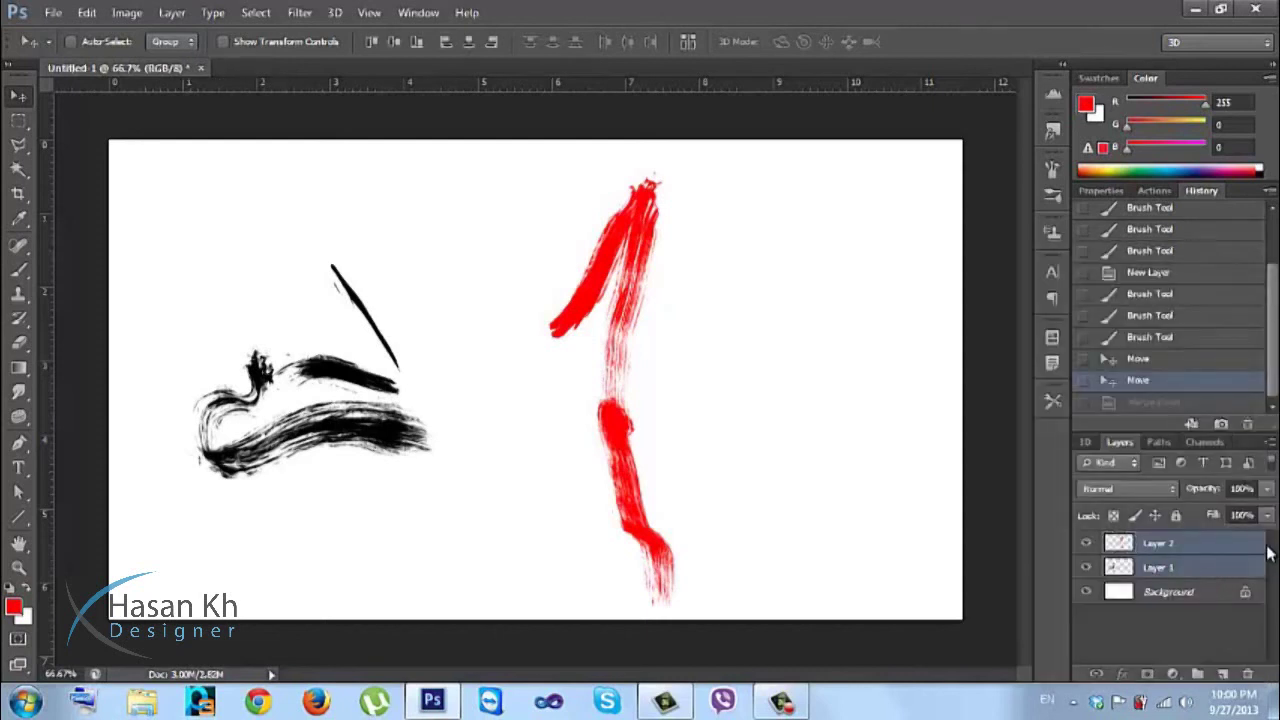
pyautogui.click(1219, 551)
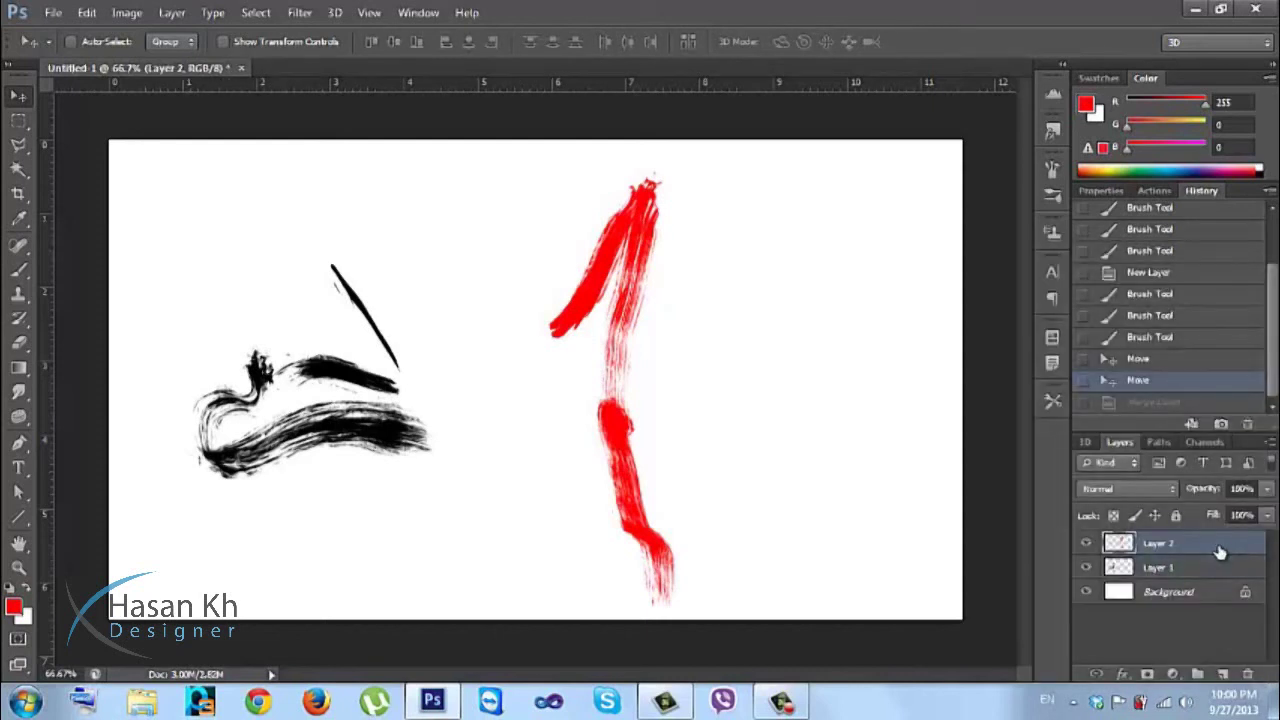
# Set Layer 2's blending mode to Difference.
pyautogui.click(1268, 441)
pyautogui.click(1268, 441)
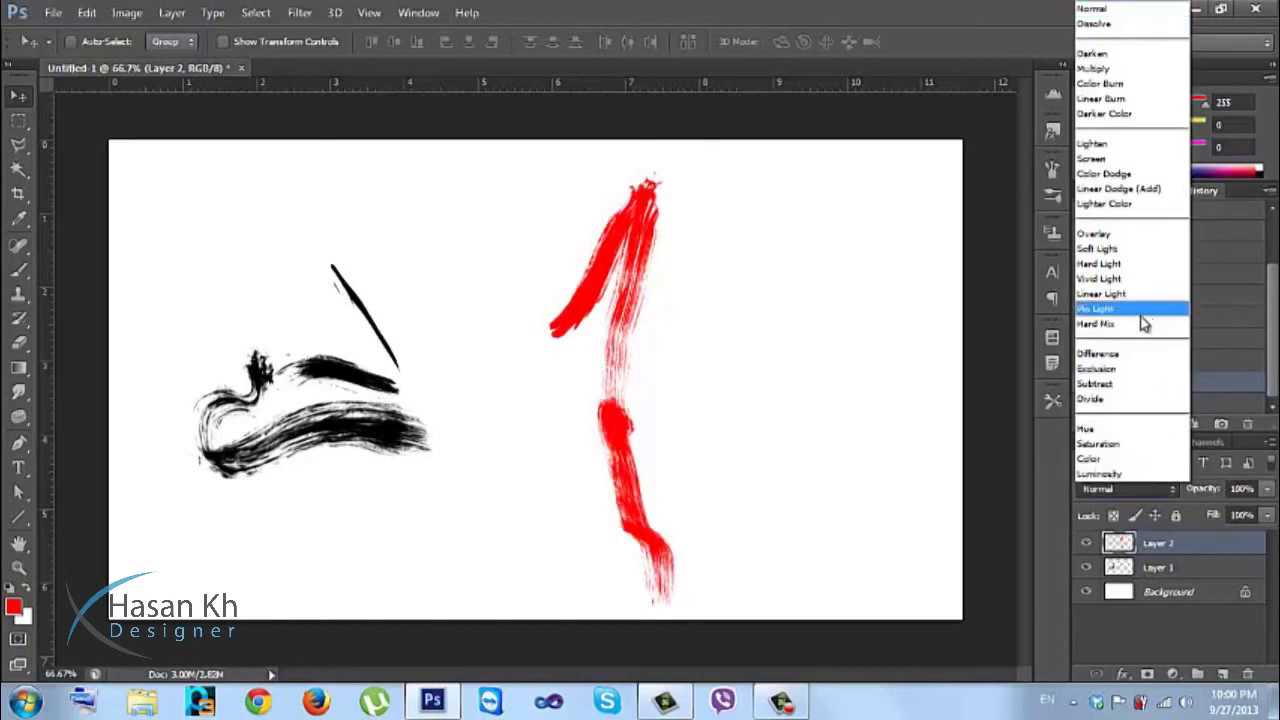
pyautogui.click(1100, 360)
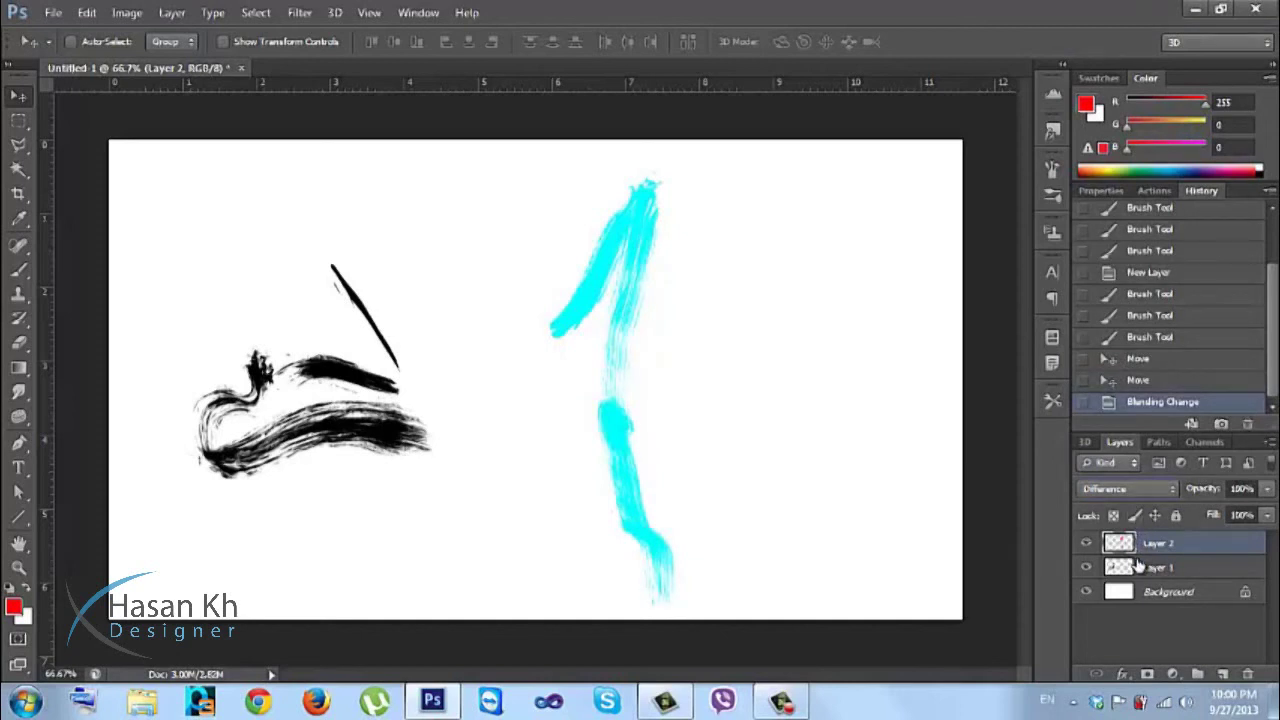
# Try merging Layer 2, with its Difference blending, down into Layer 1, and undo the merge.
pyautogui.hotkey('ctrl', 'e')
pyautogui.hotkey('ctrl', 'z')
pyautogui.hotkey('ctrl', 'e')
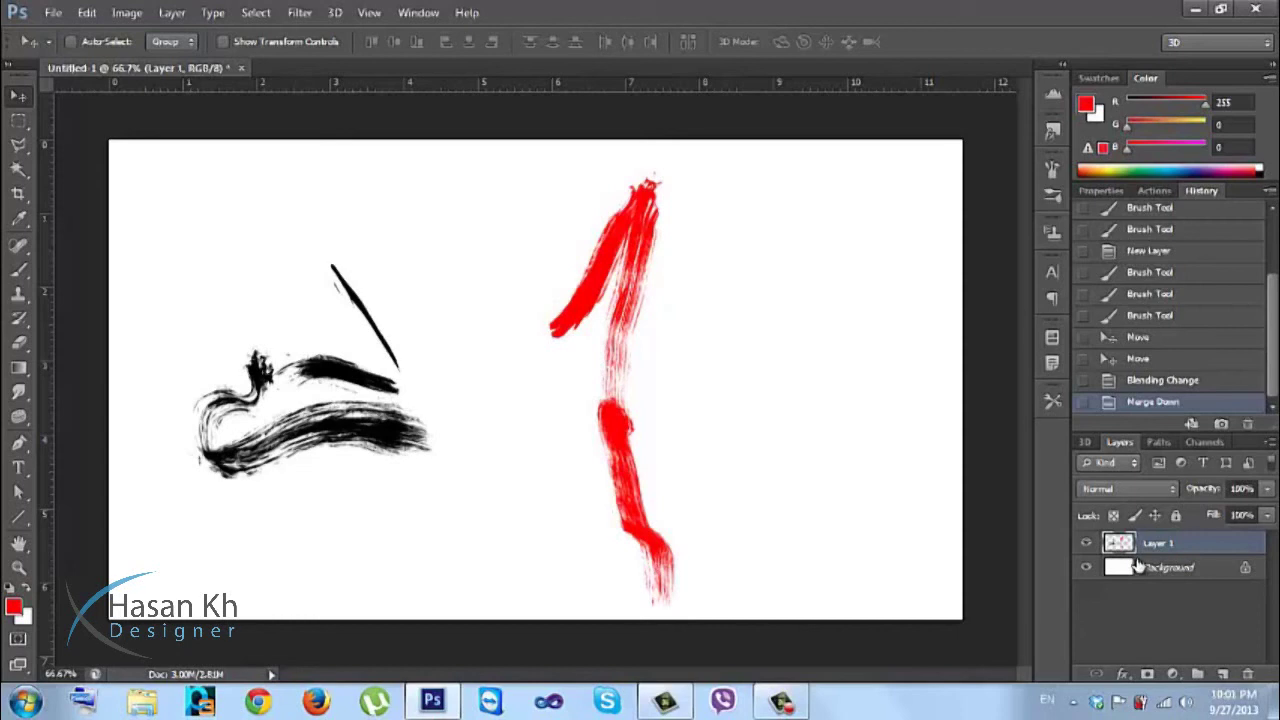
pyautogui.hotkey('ctrl', 'z')
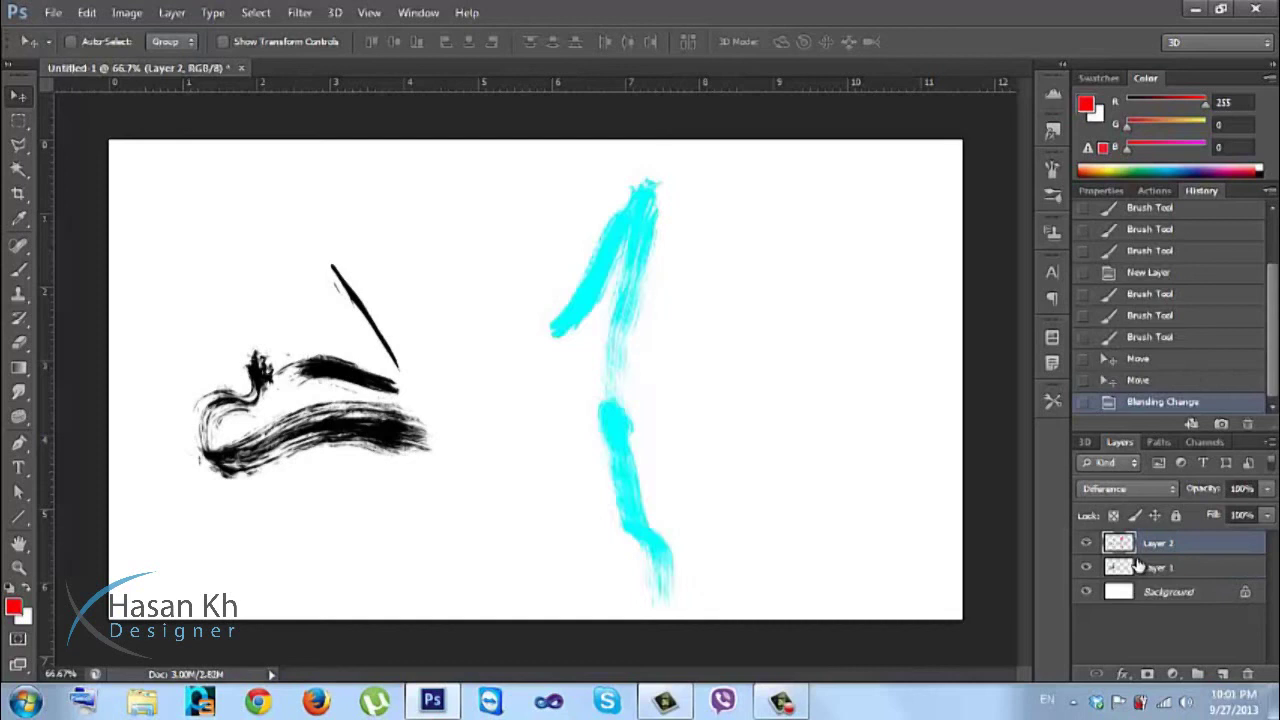
# Select Layer 1 together with Layer 2, try Merge Layers on the pair twice, and undo each merge.
pyautogui.keyDown('shift'); pyautogui.click(1203, 576); pyautogui.keyUp('shift')
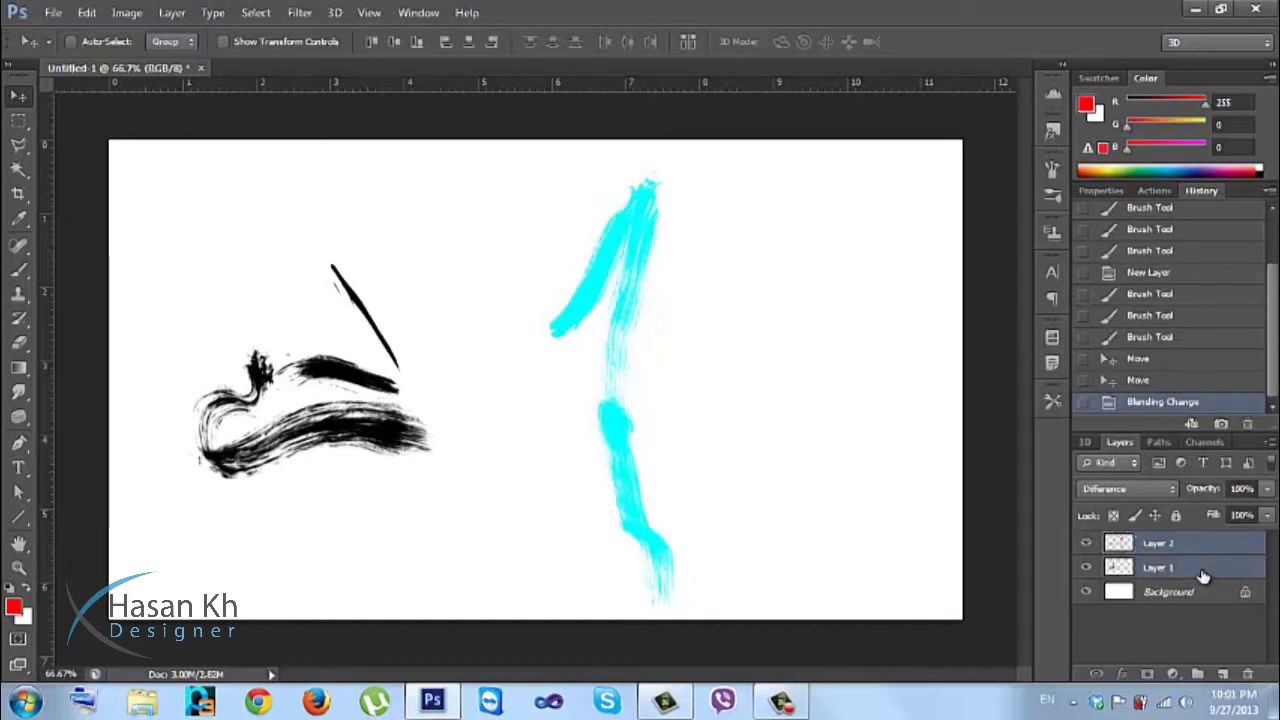
pyautogui.hotkey('ctrl', 'e')
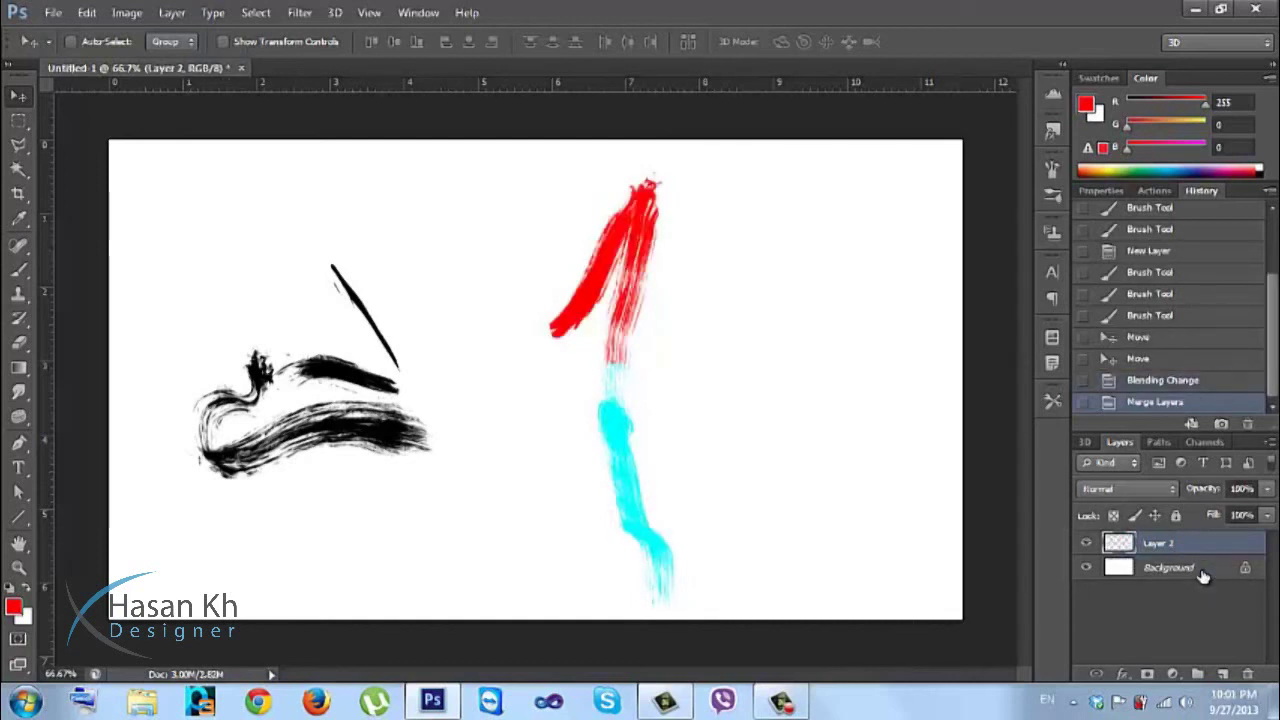
pyautogui.hotkey('ctrl', 'z')
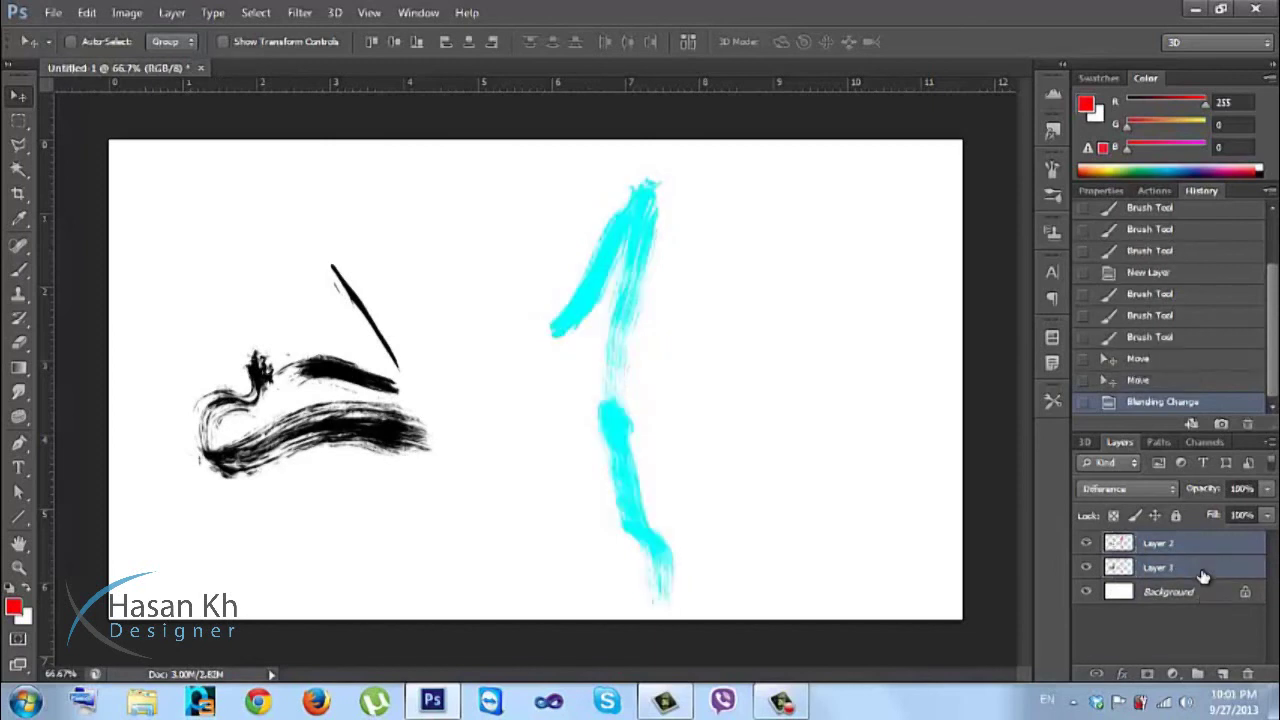
pyautogui.click(1270, 443)
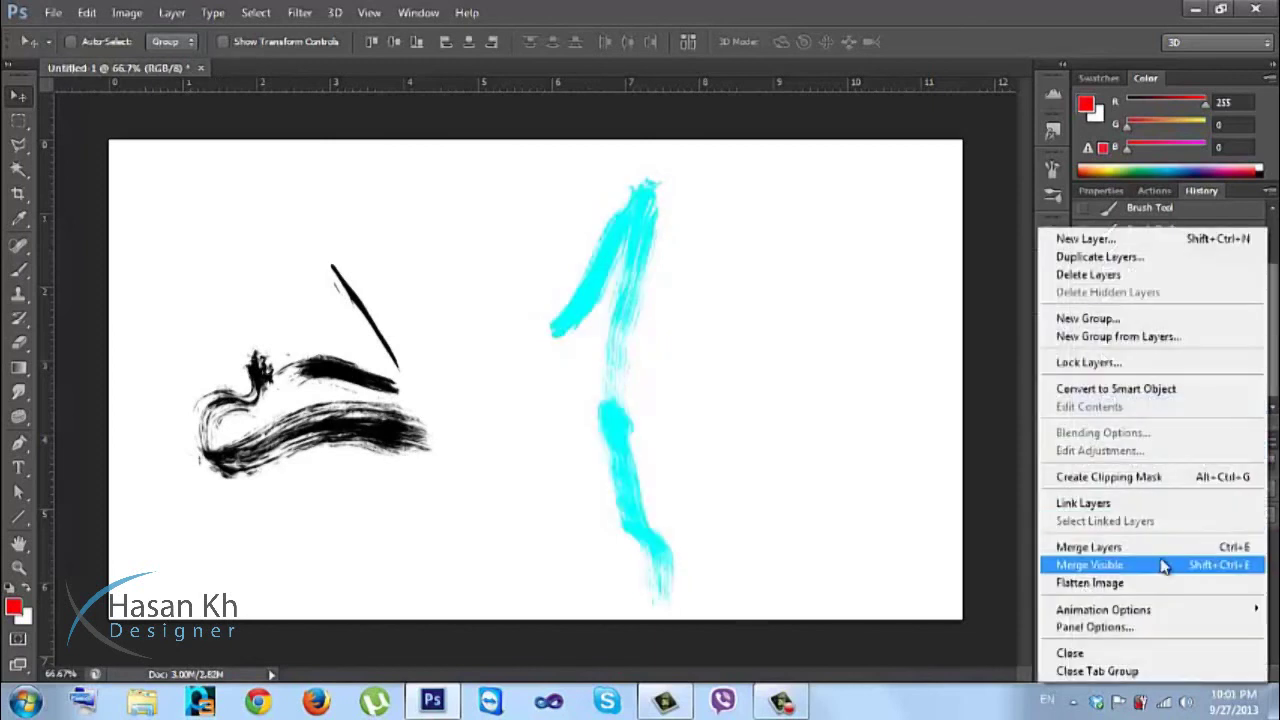
pyautogui.click(1077, 546)
pyautogui.hotkey('ctrl', 'z')
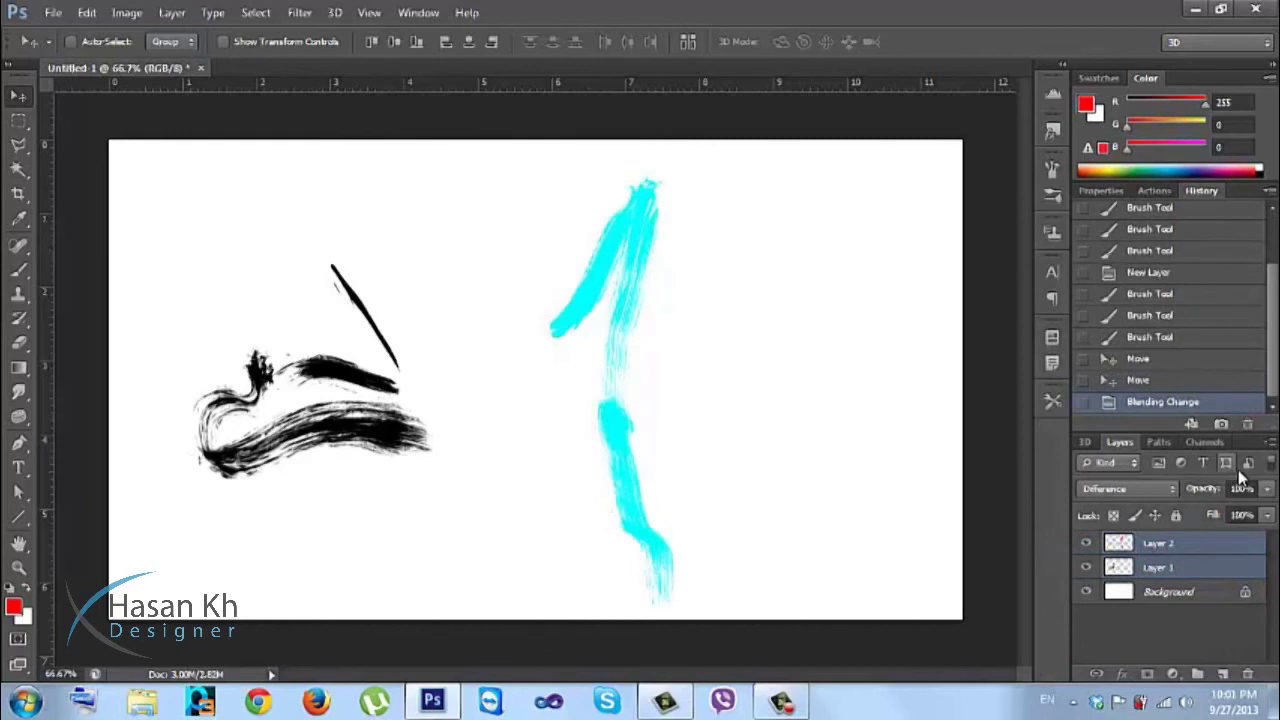
# Try flattening the whole image into the background, and undo the flattening.
pyautogui.click(1270, 443)
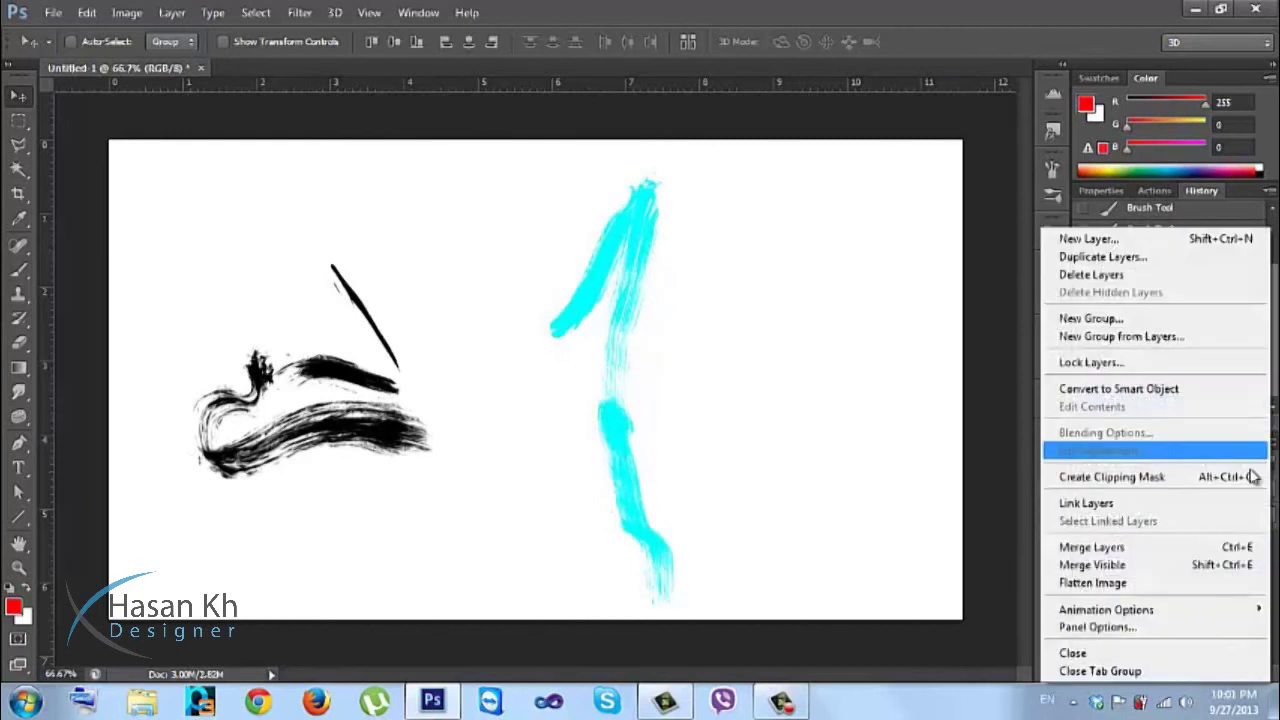
pyautogui.click(1157, 586)
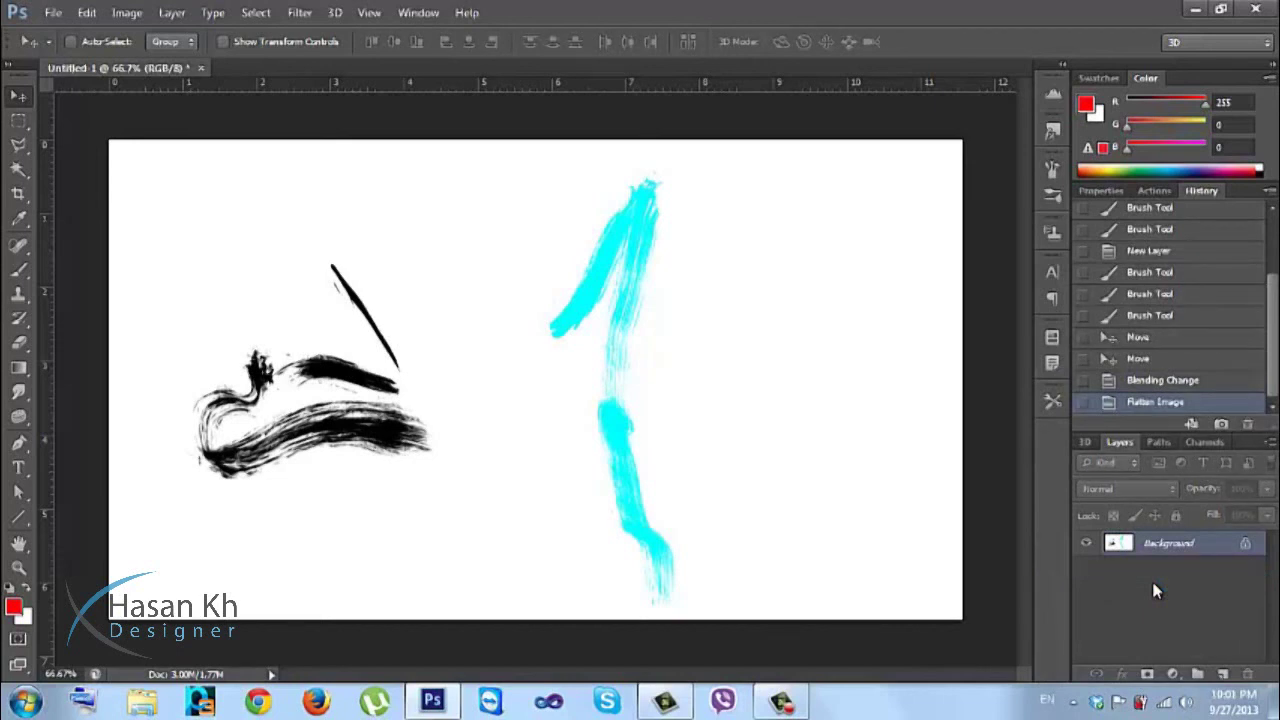
pyautogui.hotkey('ctrl', 'z')
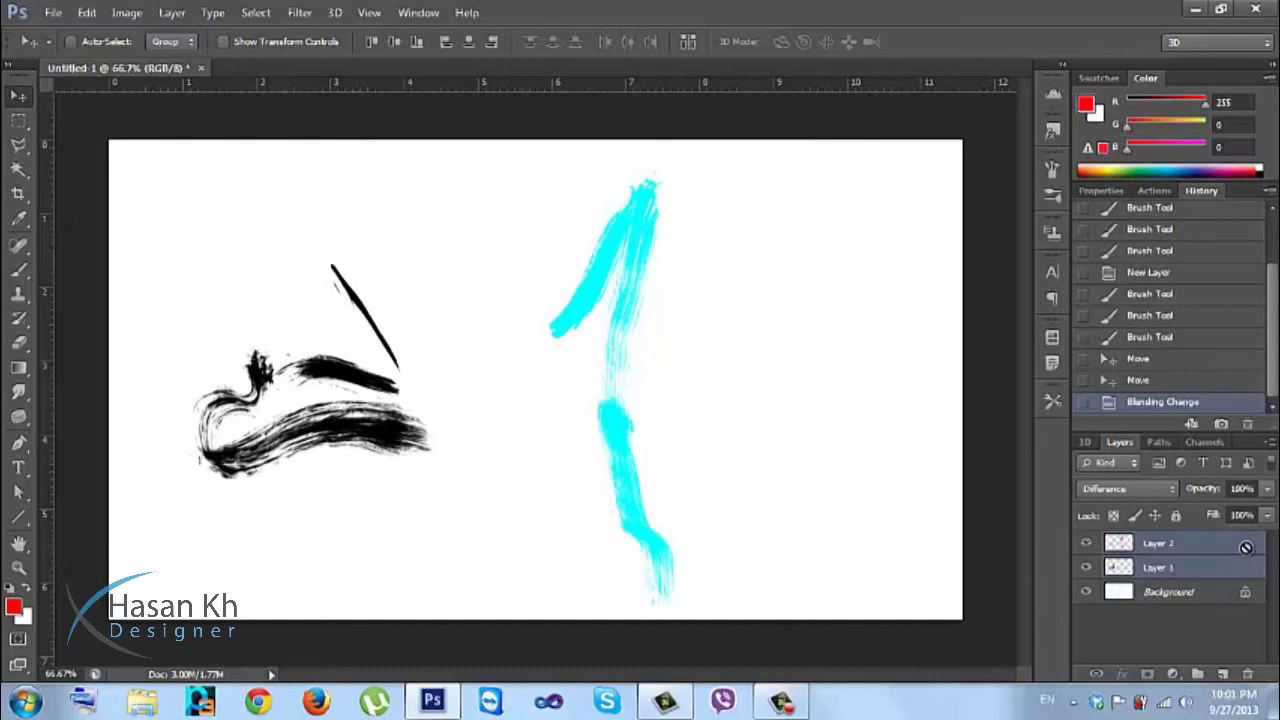
# Try Merge Visible with the Background layer hidden, undo the merge, and show the Background again with only Layer 2 selected.
pyautogui.click(1086, 592)
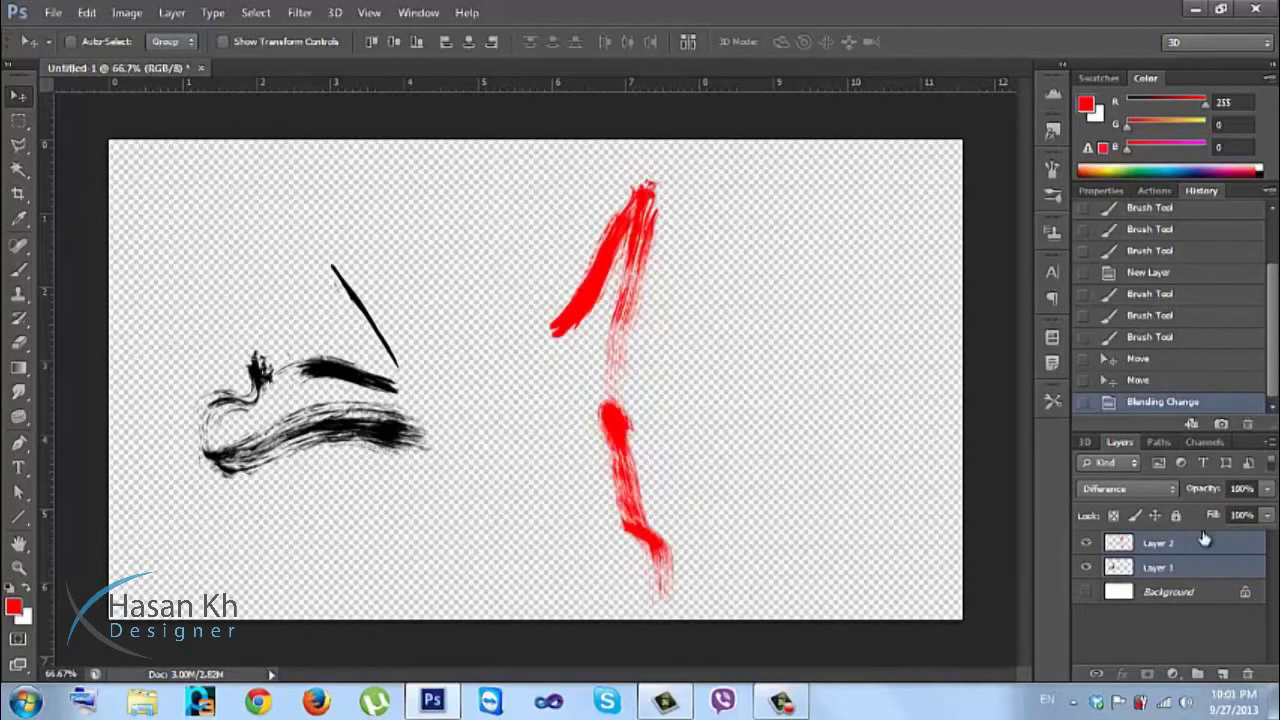
pyautogui.click(1268, 442)
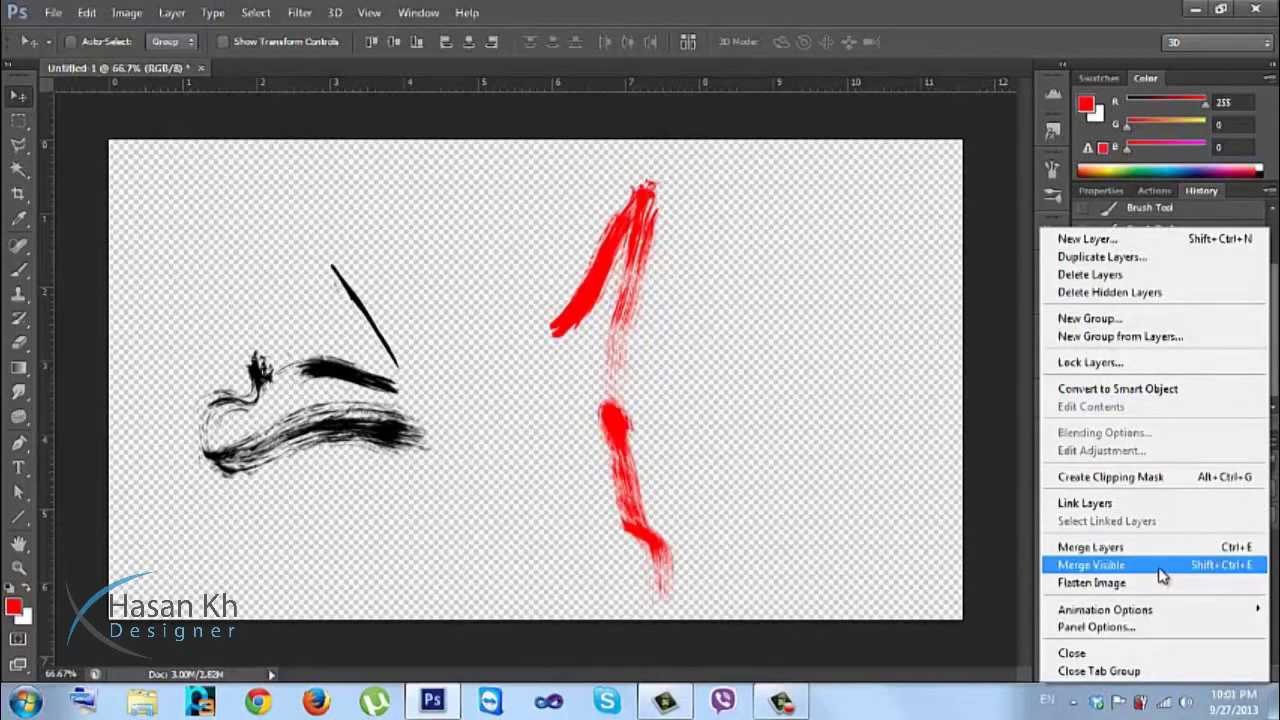
pyautogui.click(1160, 569)
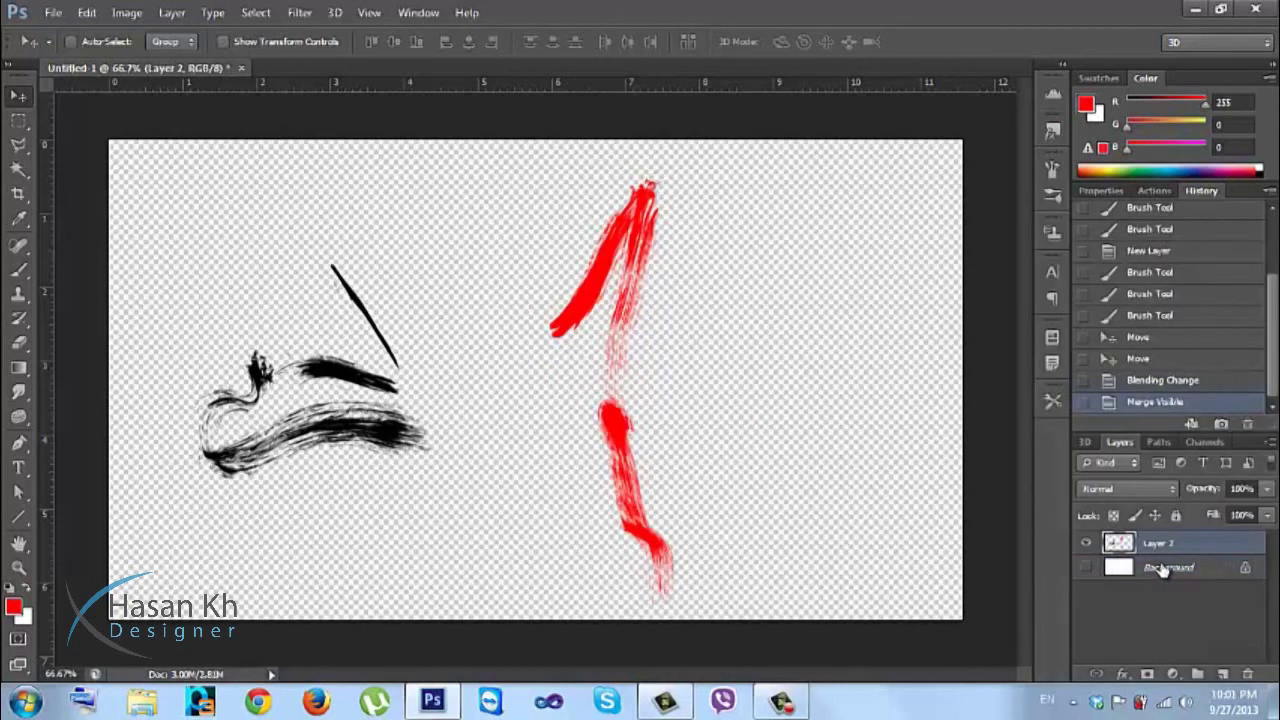
pyautogui.hotkey('ctrl', 'z')
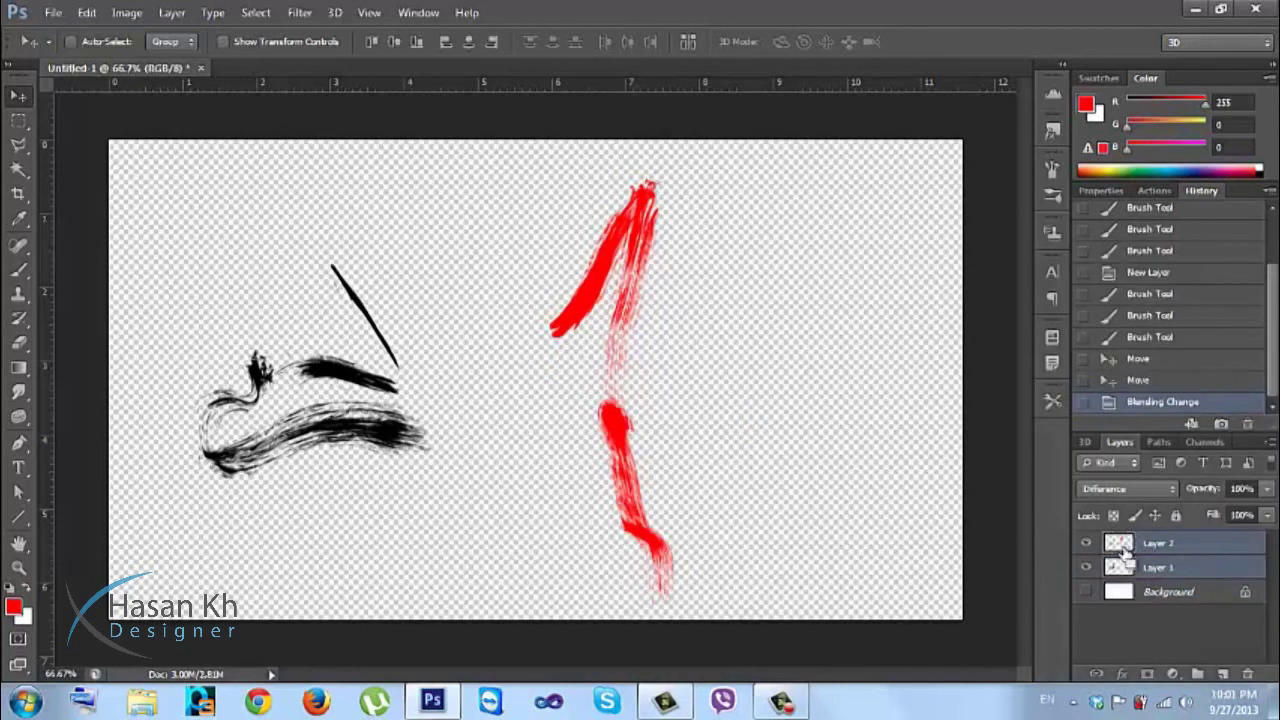
pyautogui.click(1165, 545)
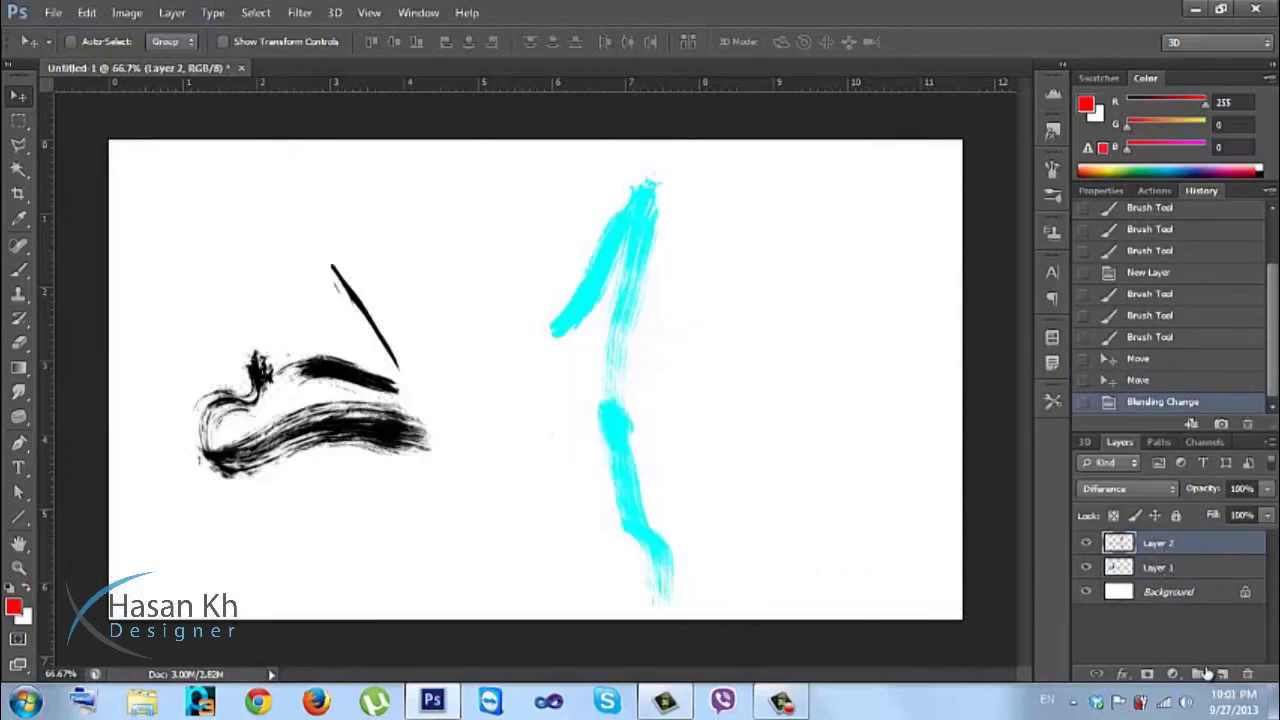
pyautogui.click(1086, 592)
# Add a new layer above Layer 2, and return Layer 2's blending mode to Normal.
pyautogui.click(1221, 675)
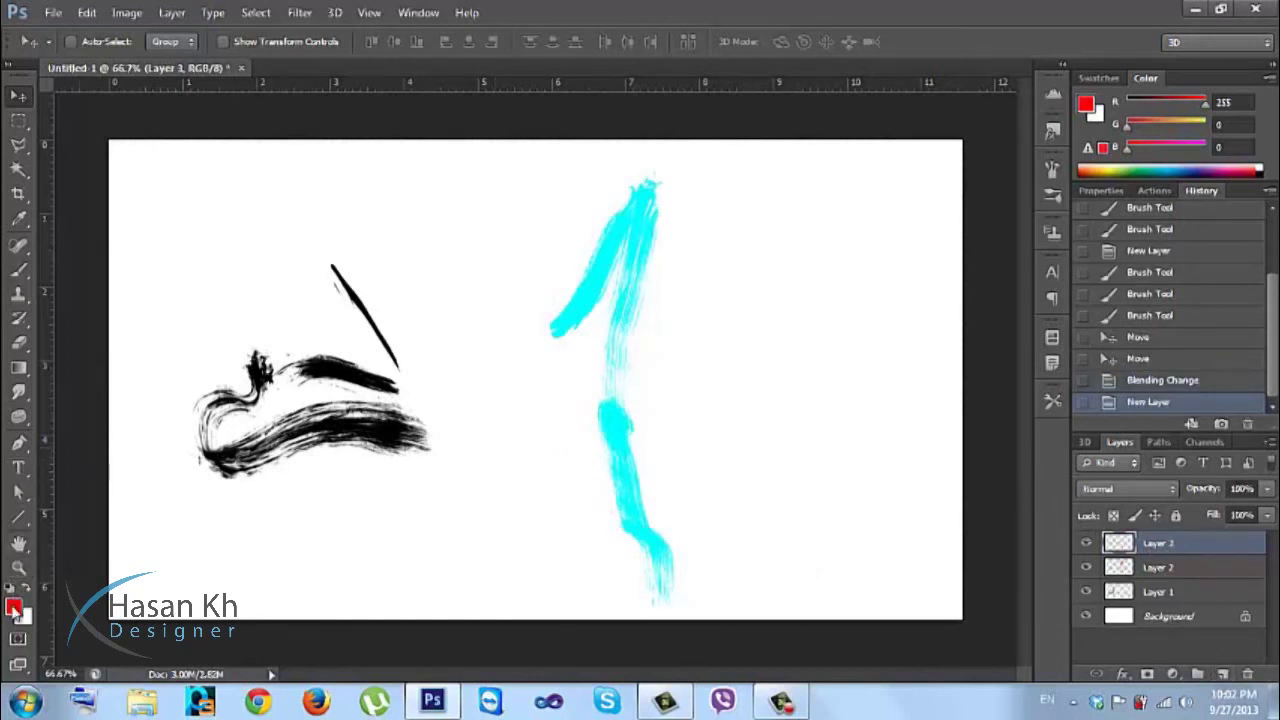
pyautogui.click(1150, 567)
pyautogui.click(1146, 492)
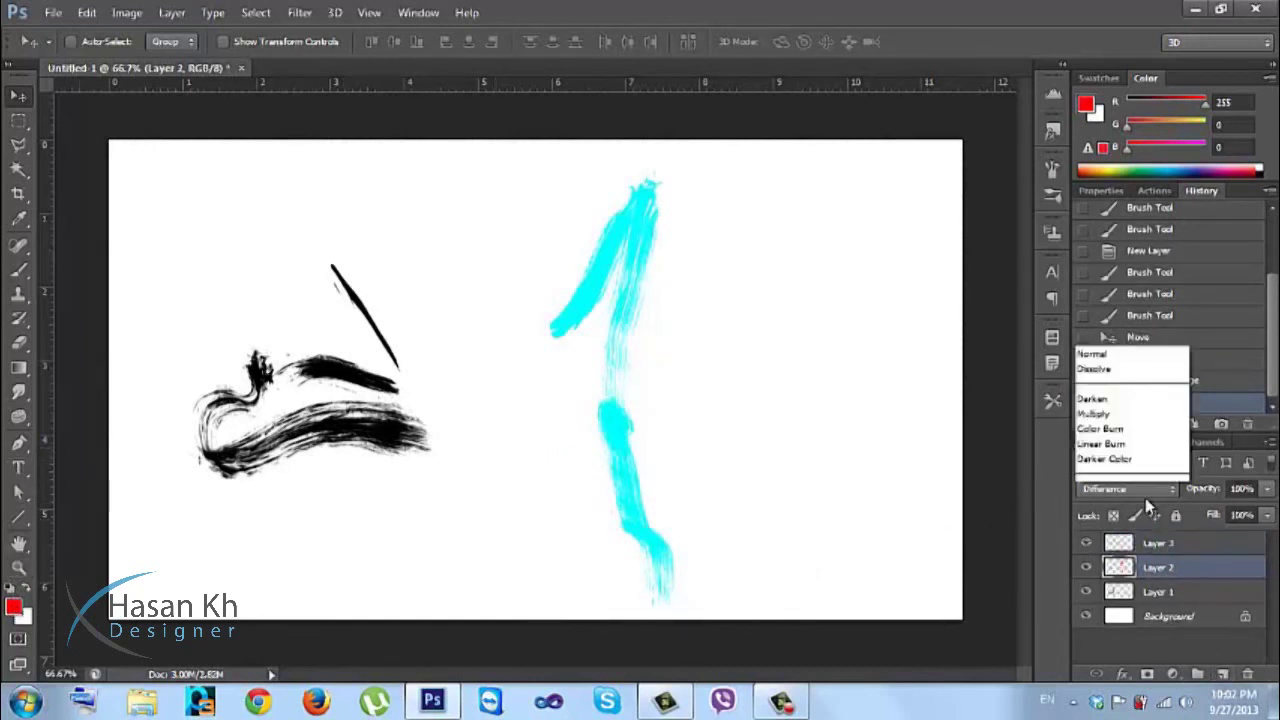
pyautogui.click(1150, 10)
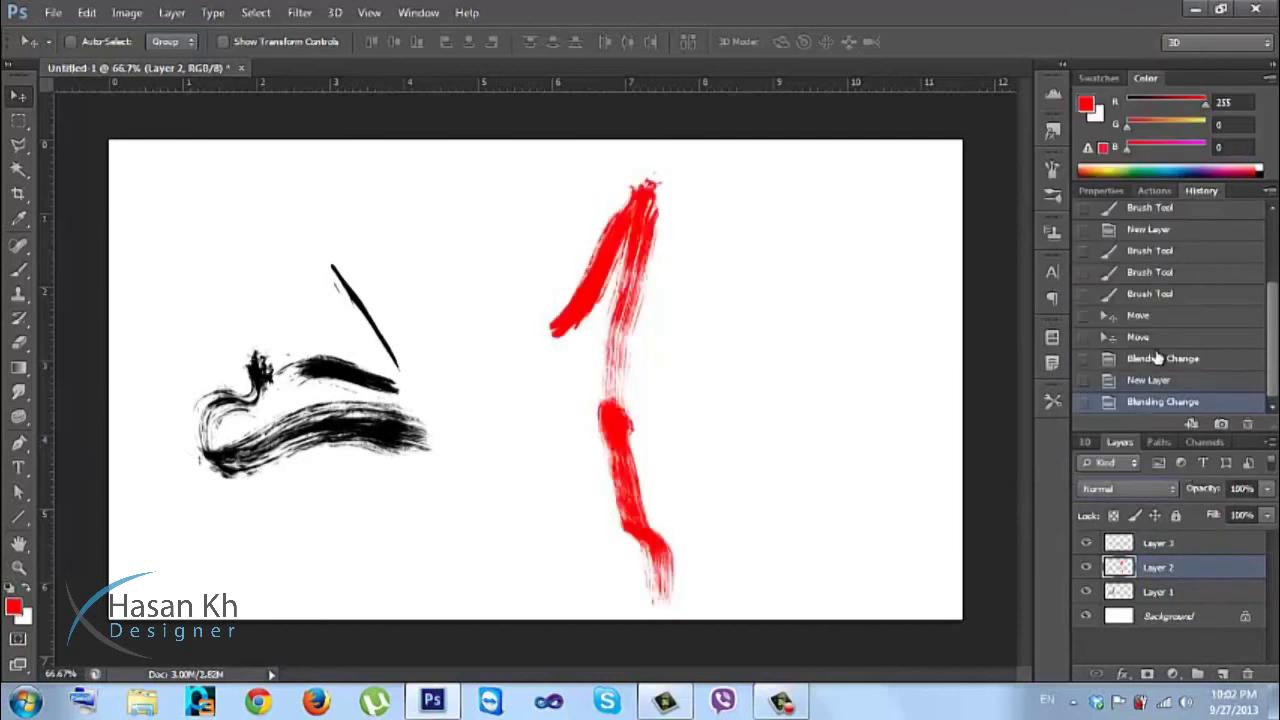
# Stamp the brush stroke twice in one spot on Layer 3 in blue (RGB 0, 42, 255), right of the red stroke.
pyautogui.click(1178, 548)
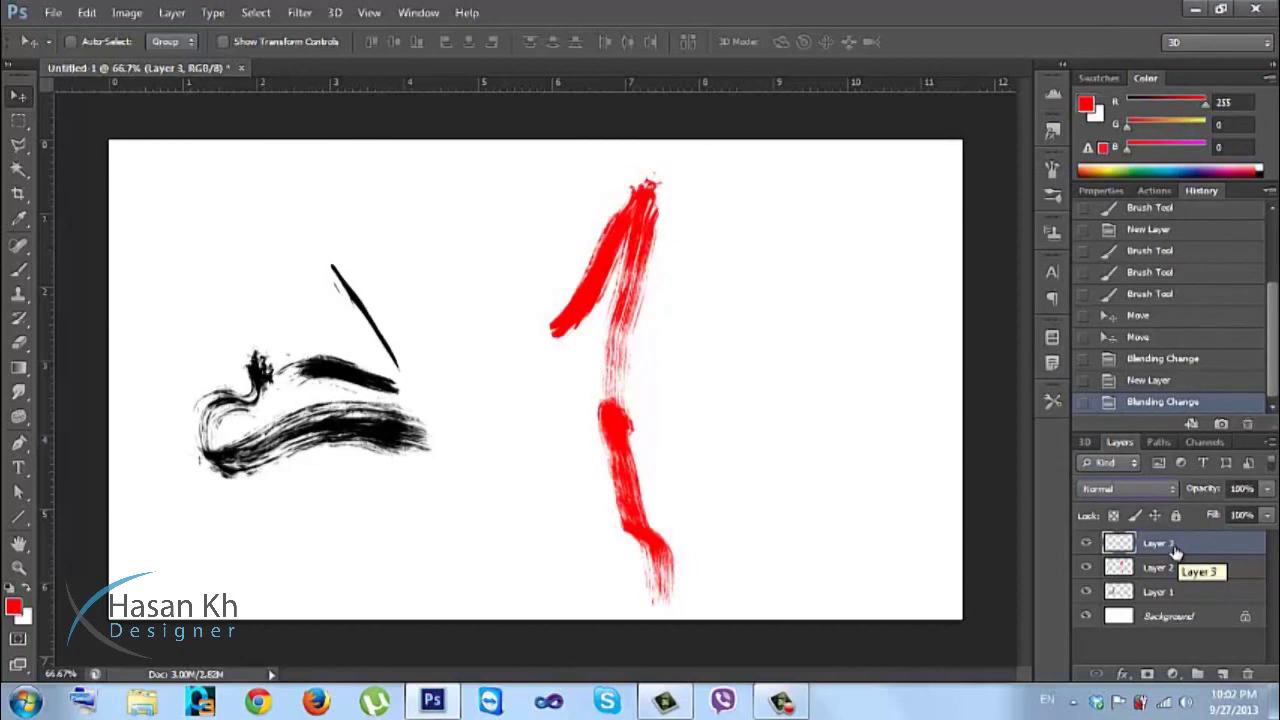
pyautogui.click(14, 606)
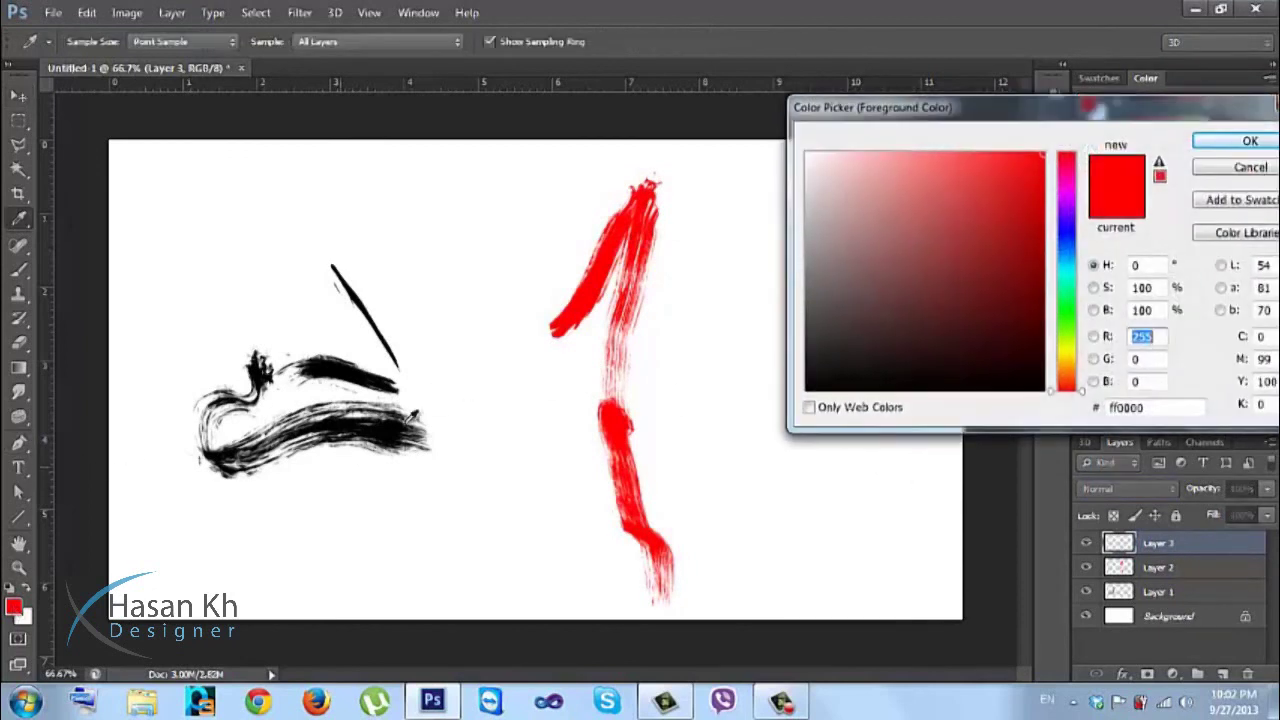
pyautogui.click(1080, 250)
pyautogui.click(1248, 141)
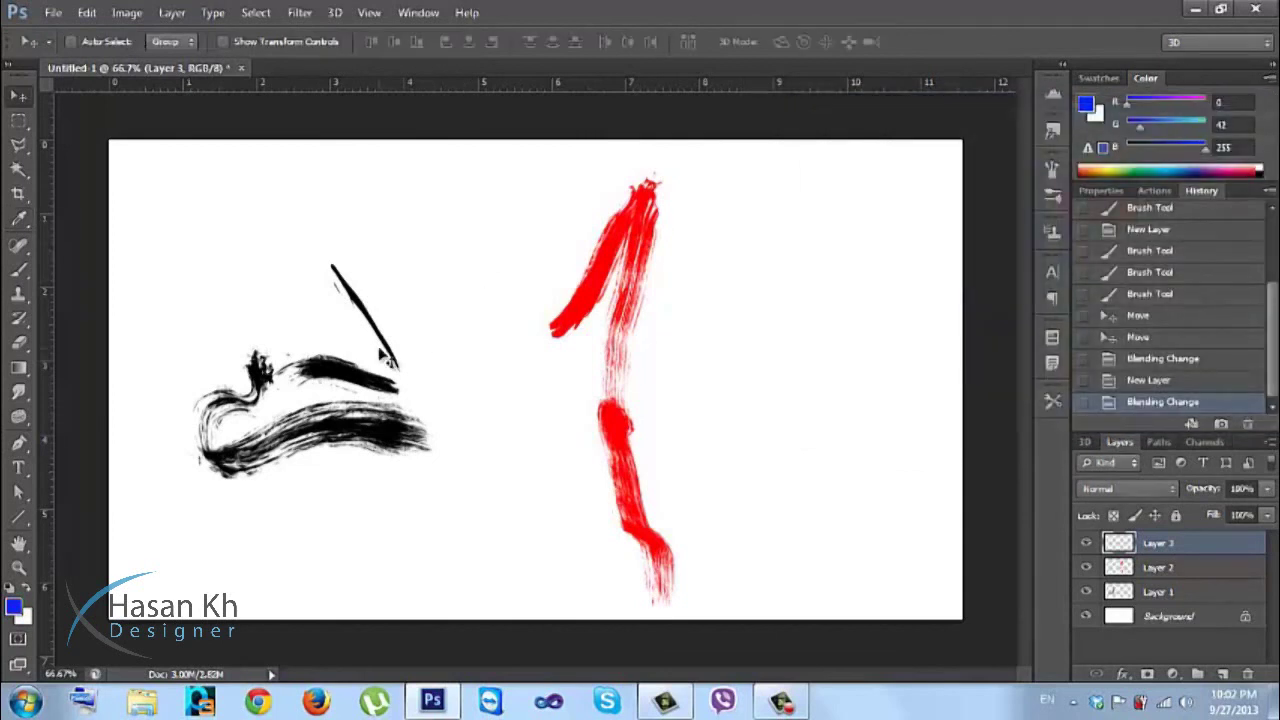
pyautogui.press('b')
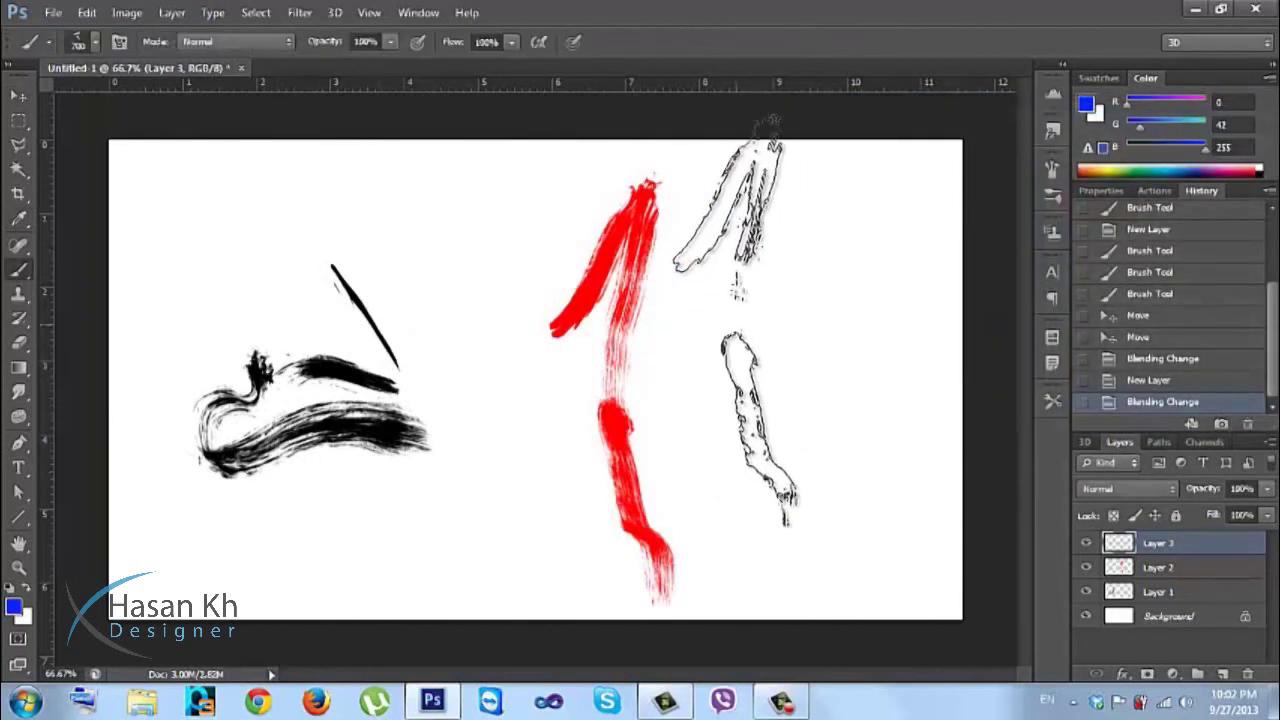
pyautogui.click(797, 348)
pyautogui.click(797, 348)
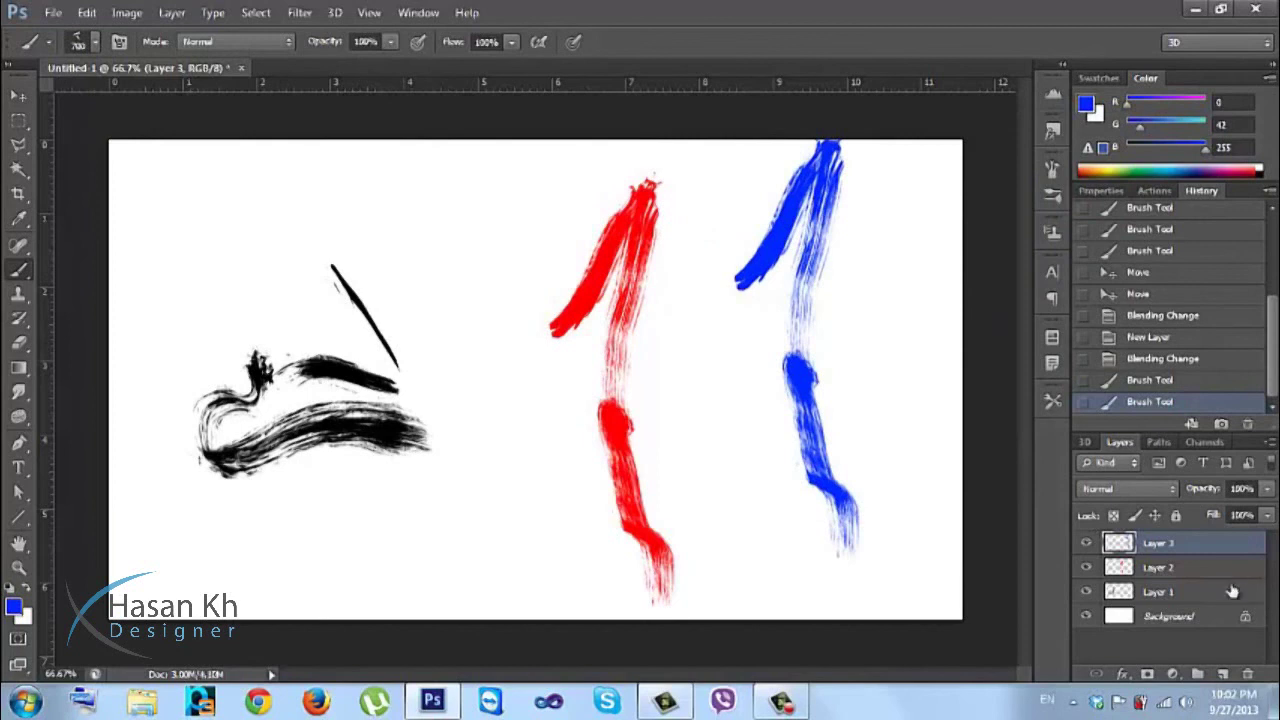
# Hide Layer 2 and the Background, and merge the visible black and blue stroke layers with Merge Visible.
pyautogui.click(1086, 567)
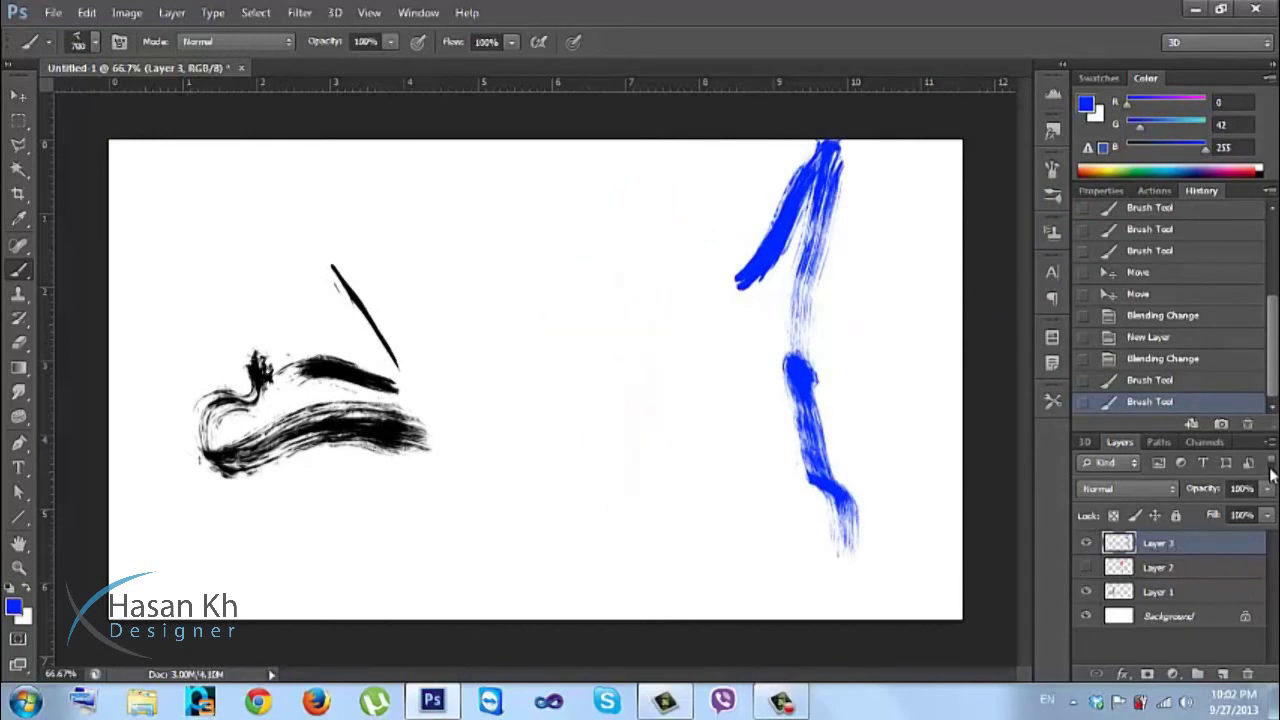
pyautogui.click(1086, 616)
pyautogui.click(1270, 442)
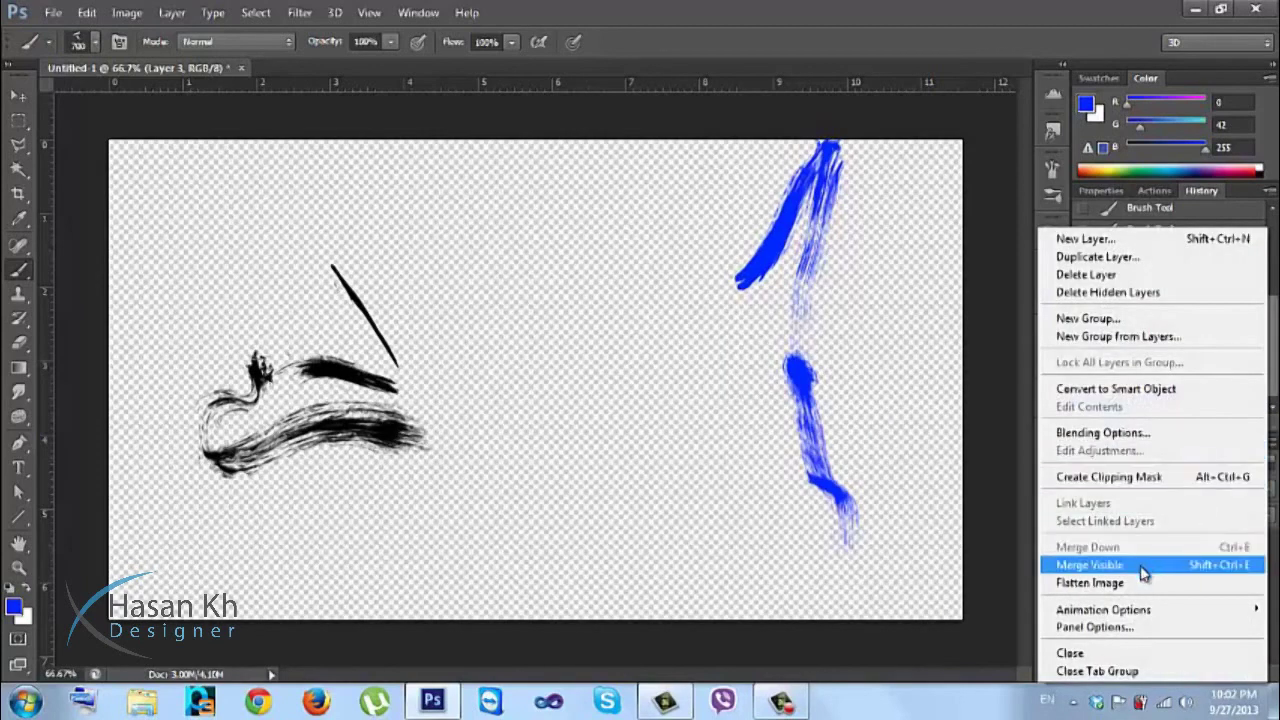
pyautogui.click(1144, 571)
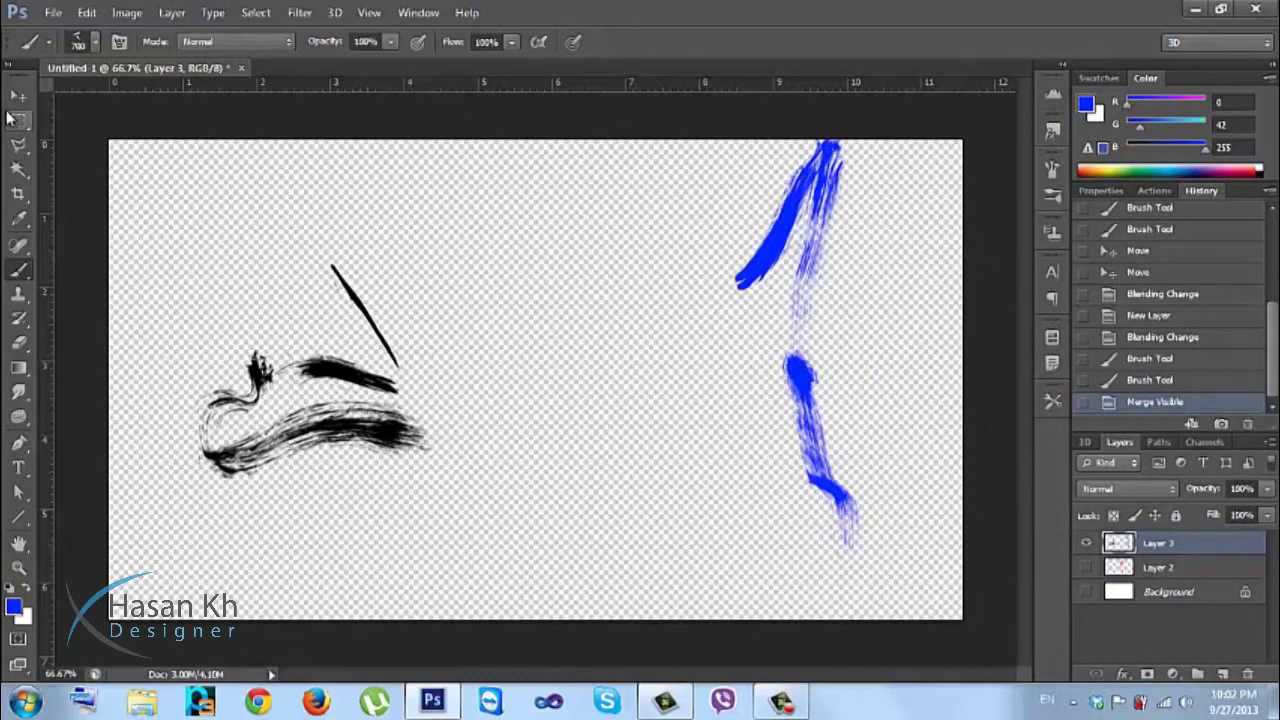
# Switch to the Move tool, toggle the merged Layer 3 off and on, and show Layer 2 and the Background again.
pyautogui.click(18, 96)
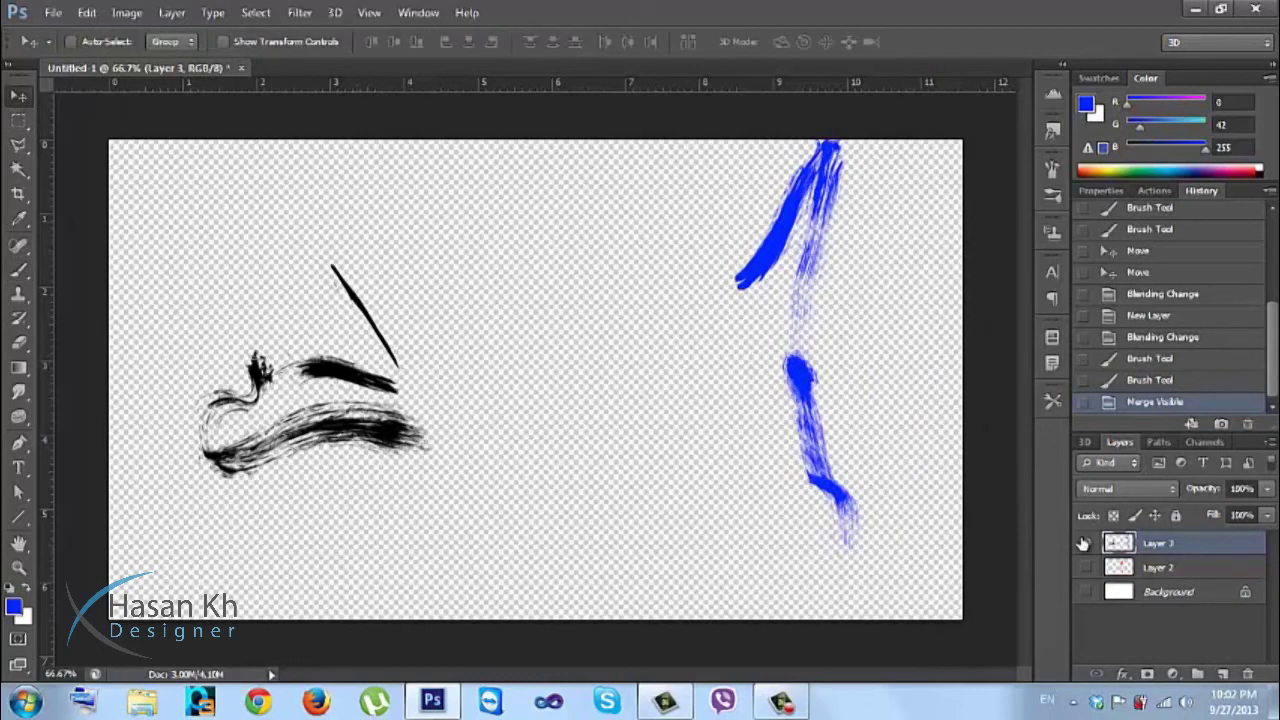
pyautogui.click(1085, 543)
pyautogui.click(1085, 543)
pyautogui.click(1086, 567)
pyautogui.click(1087, 592)
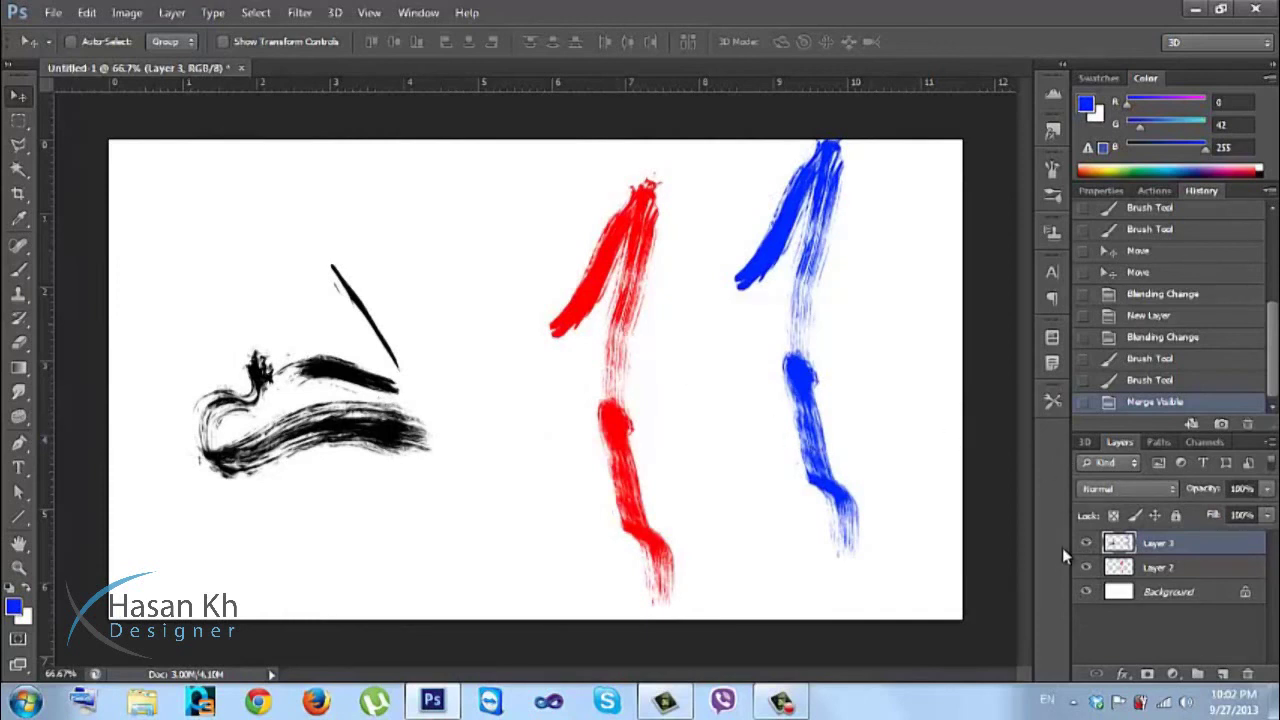
# Set the blending mode of the red stroke's Layer 2 to Hue.
pyautogui.click(1112, 566)
pyautogui.click(1127, 489)
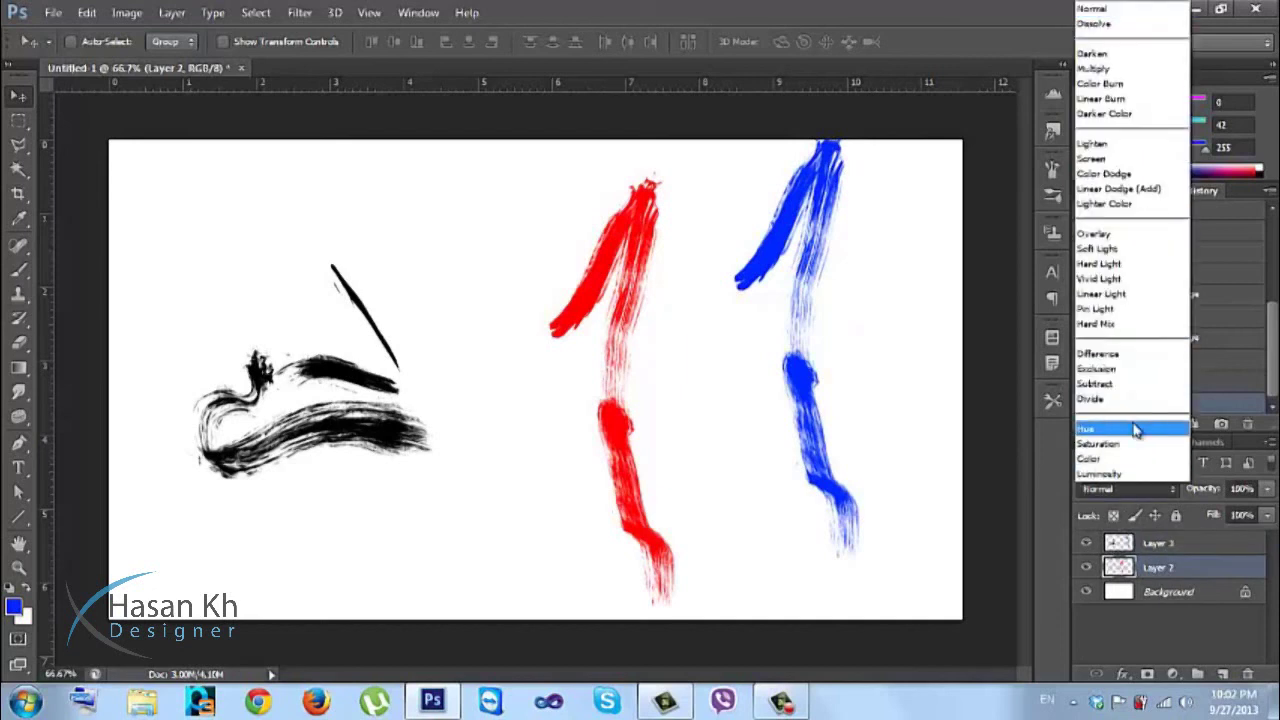
pyautogui.click(1134, 425)
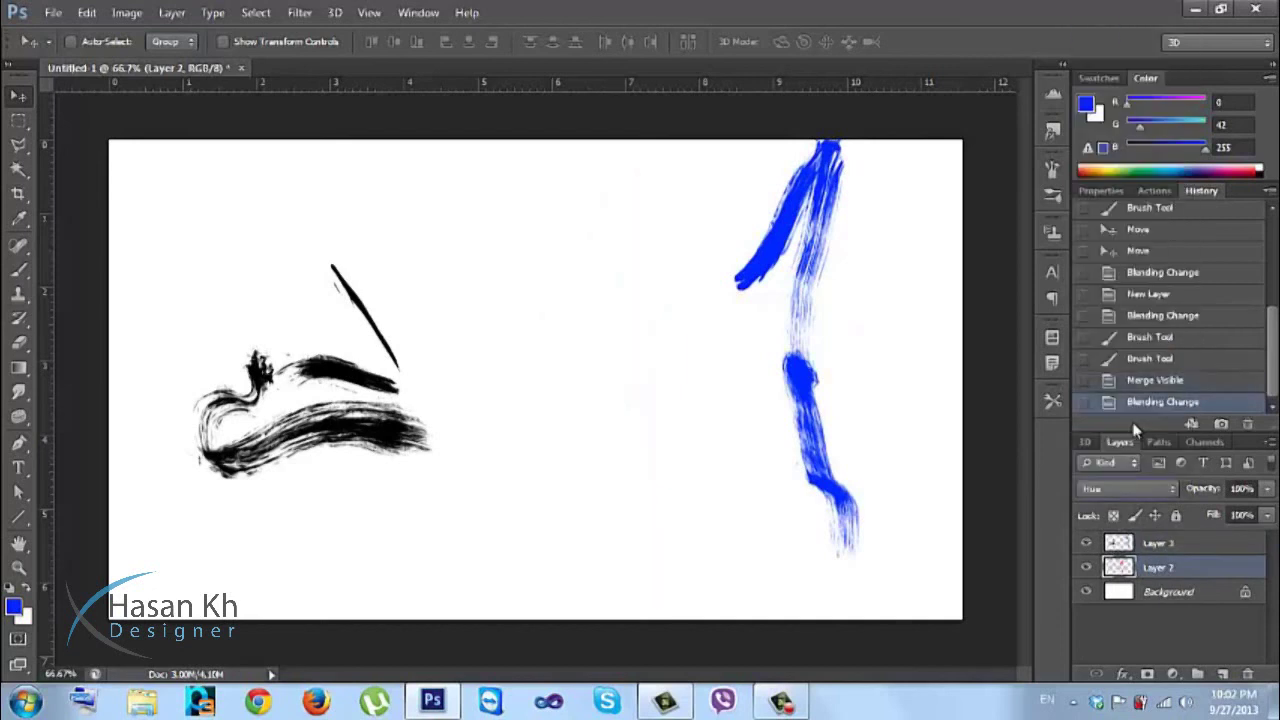
# Try merging Layer 3 down into the Hue-blended Layer 2, and undo the merge.
pyautogui.click(1136, 543)
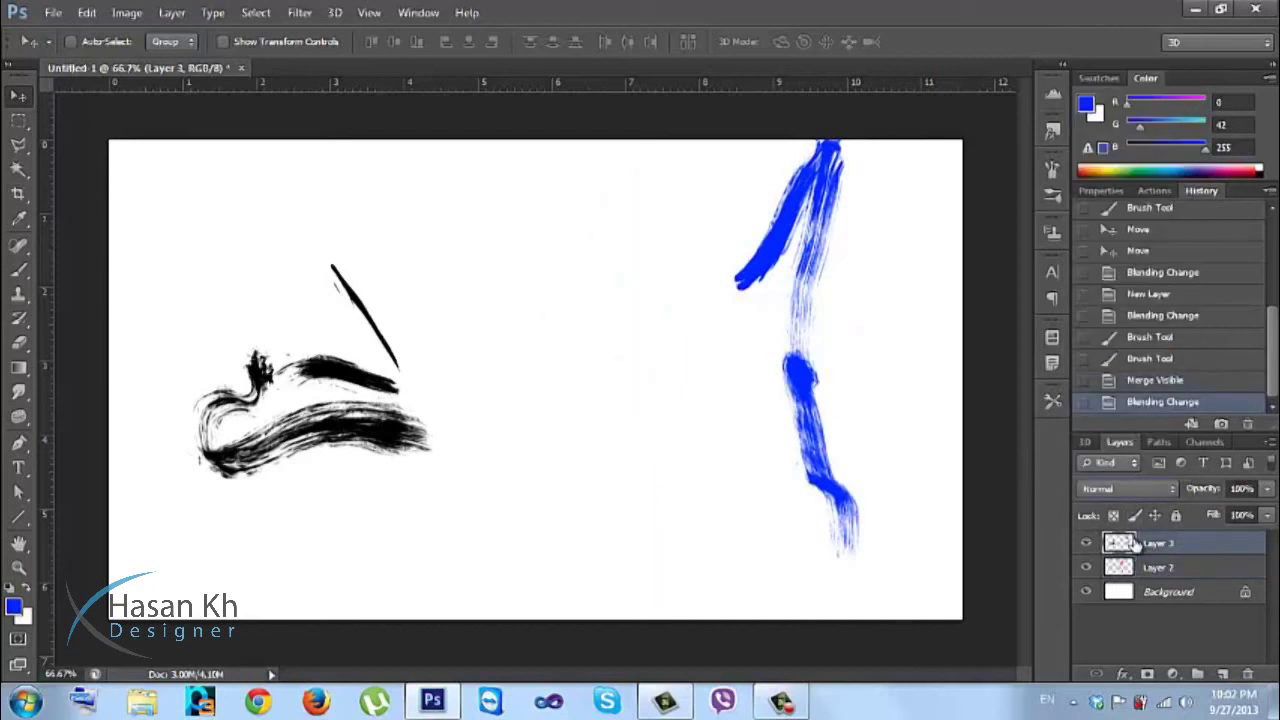
pyautogui.hotkey('ctrl', 'e')
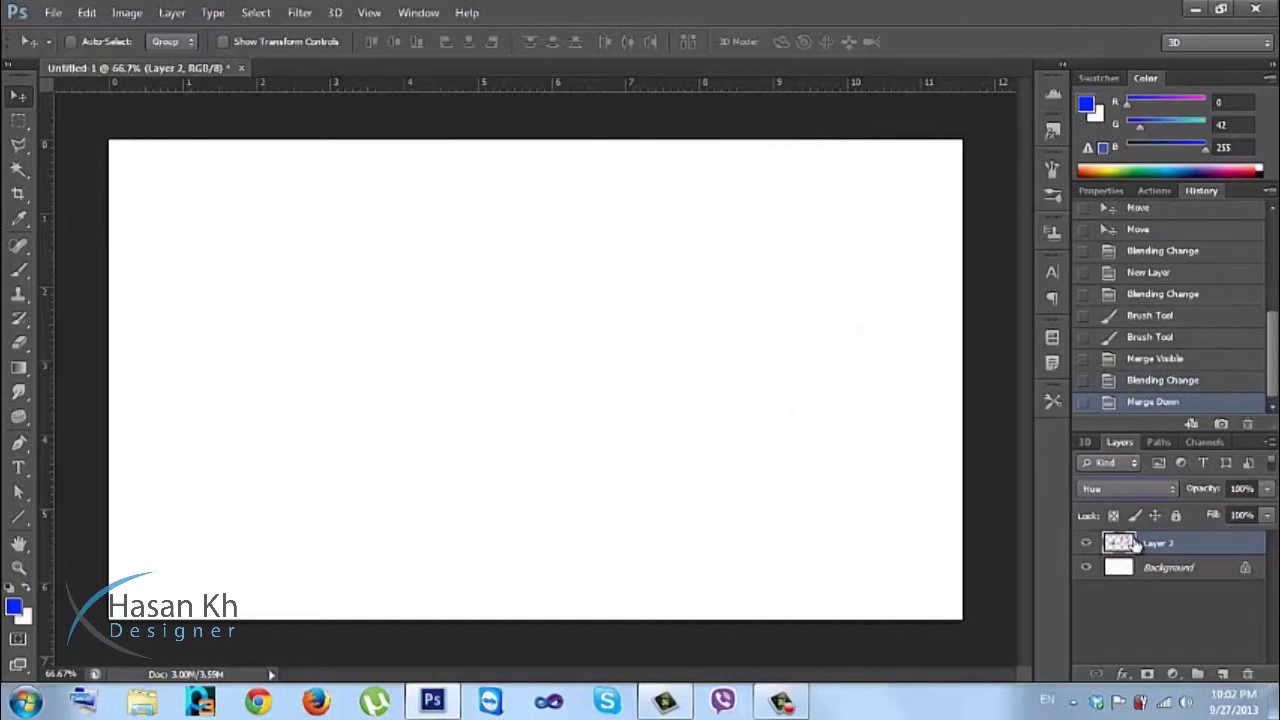
pyautogui.hotkey('ctrl', 'z')
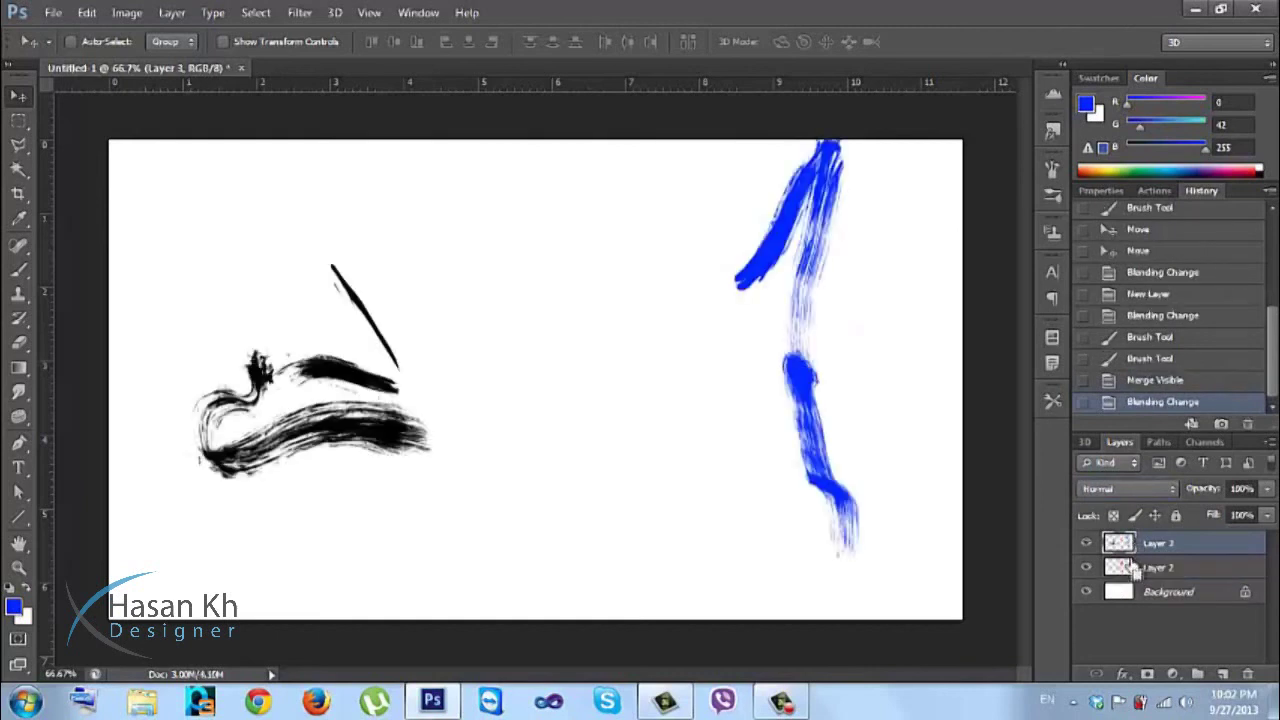
# Try merging Layer 3 and the Hue-blended Layer 2 as selected layers with Layer 2's outline loaded as a selection, and undo everything.
pyautogui.keyDown('ctrl'); pyautogui.click(1122, 568); pyautogui.keyUp('ctrl')
pyautogui.keyDown('shift'); pyautogui.click(1175, 578); pyautogui.keyUp('shift')
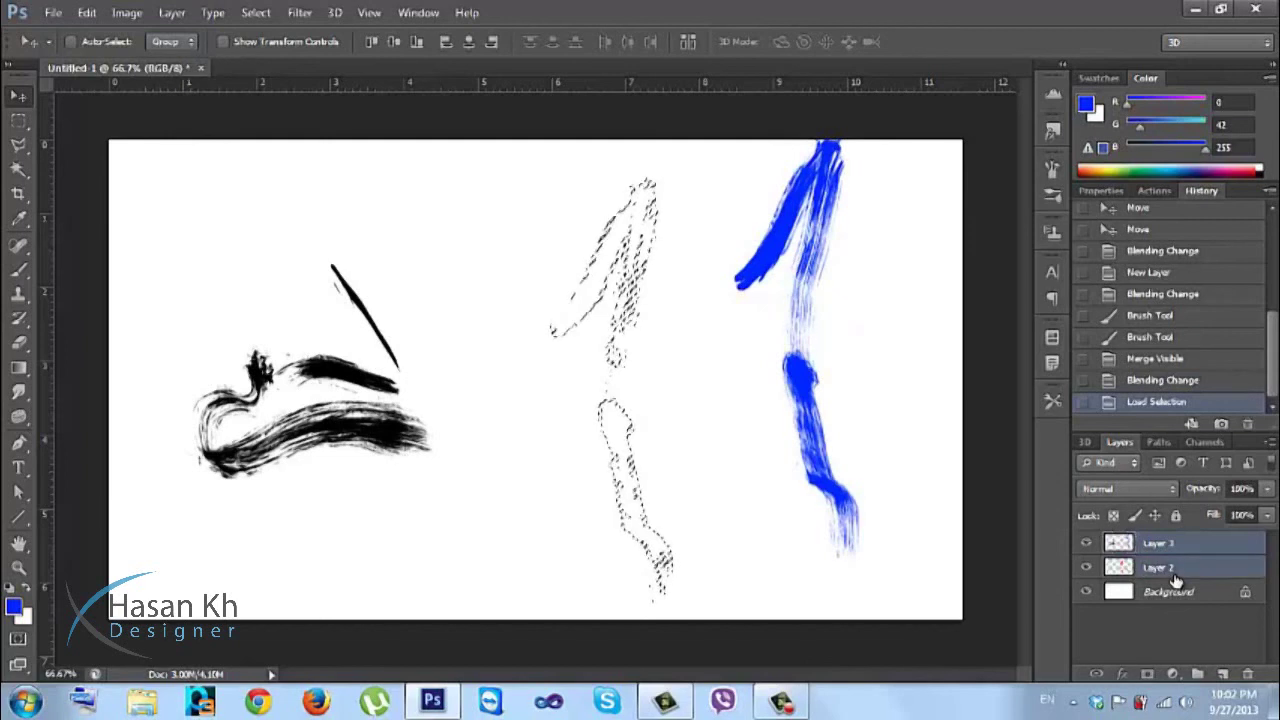
pyautogui.hotkey('ctrl', 'e')
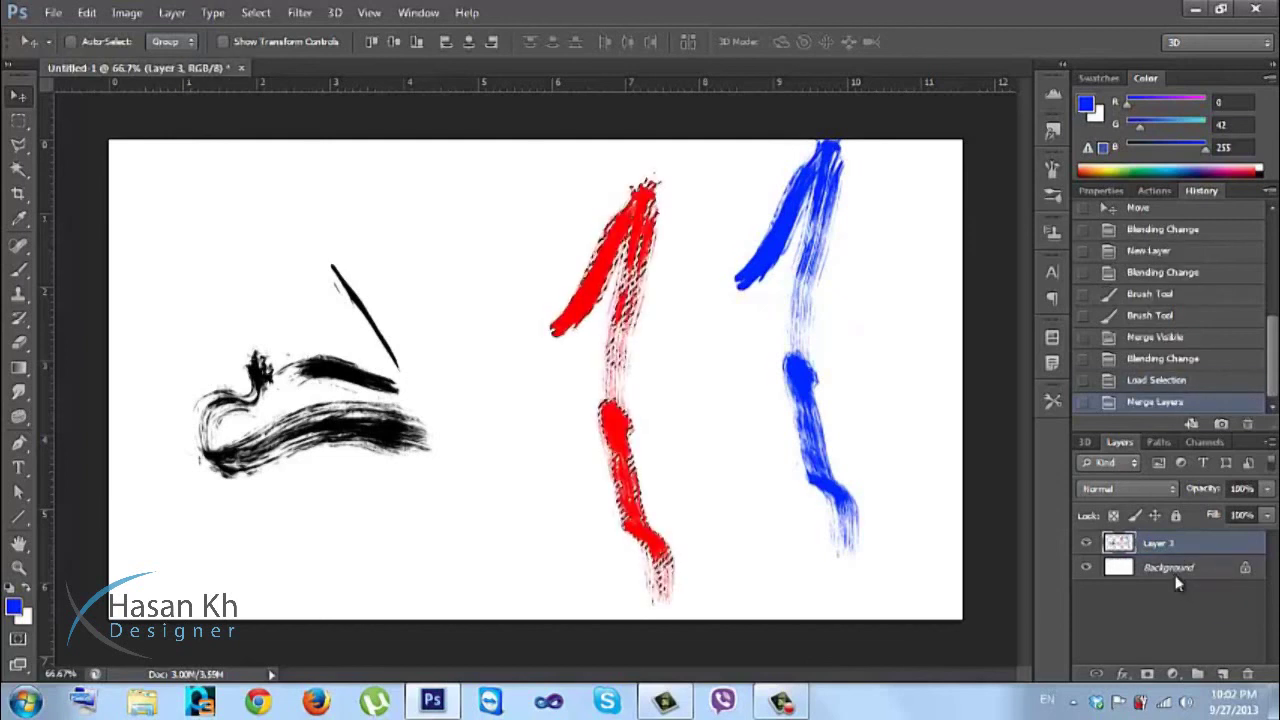
pyautogui.hotkey('ctrl', 's')
pyautogui.press('Escape')
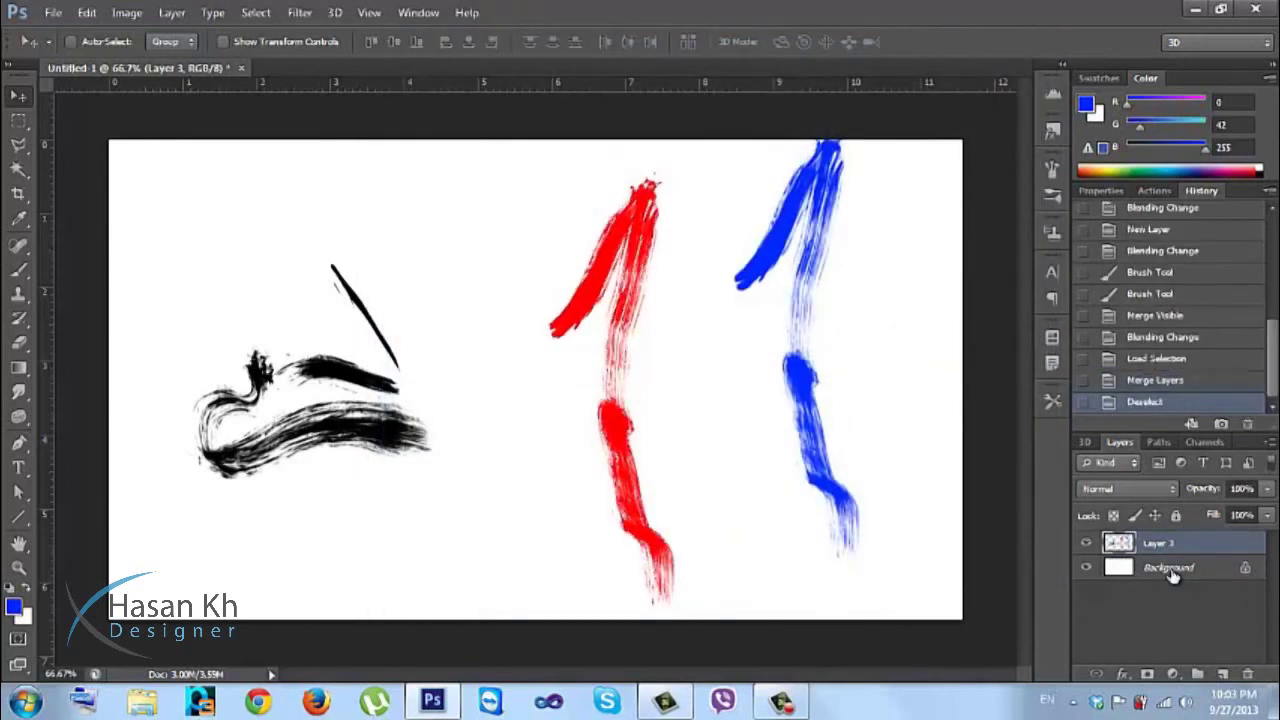
pyautogui.hotkey('ctrl', 'z')
pyautogui.moveTo(1162, 557)
pyautogui.mouseDown()
pyautogui.moveTo(1172, 548)
pyautogui.moveTo(1160, 572)
pyautogui.moveTo(1160, 546)
pyautogui.moveTo(1172, 553)
pyautogui.mouseUp()
pyautogui.hotkey('ctrl', 'z')
# Merge the jointly selected Layer 3 and Layer 2 once more without an active selection, and undo the merge.
pyautogui.keyDown('shift'); pyautogui.click(1160, 567); pyautogui.keyUp('shift')
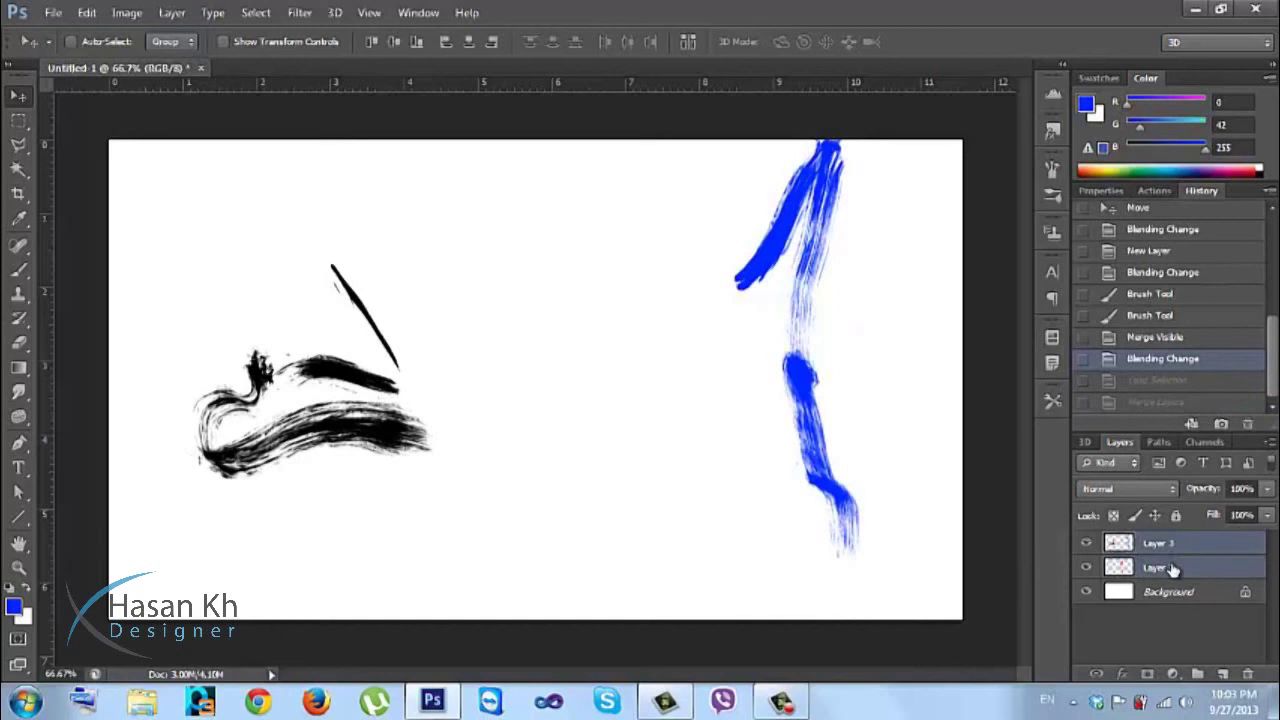
pyautogui.hotkey('ctrl', 'e')
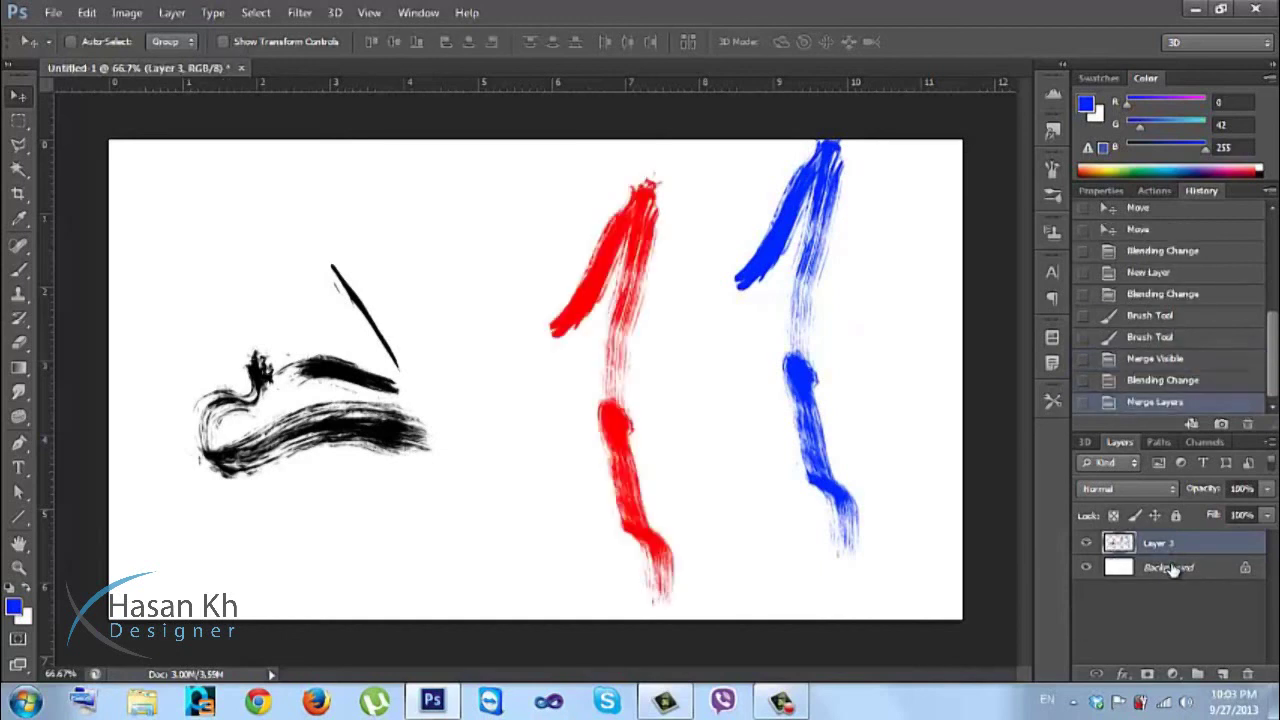
pyautogui.hotkey('ctrl', 'z')
pyautogui.click(1172, 569)
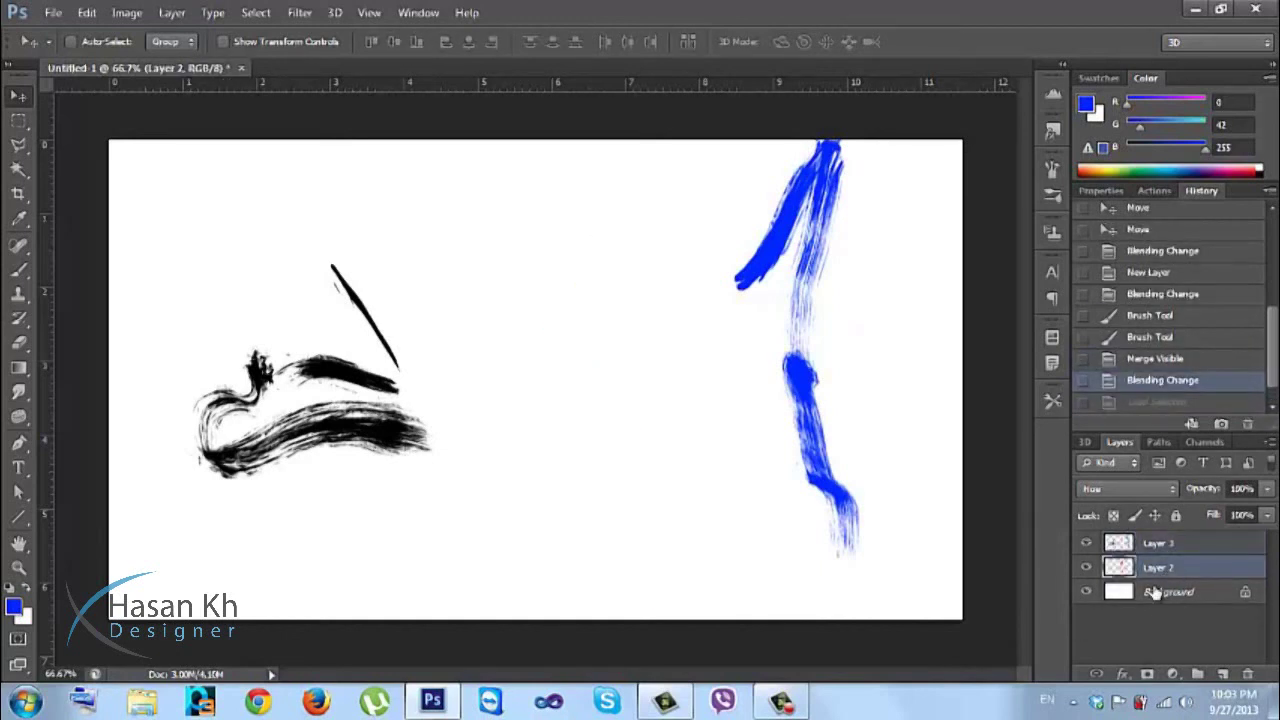
pyautogui.click(1145, 637)
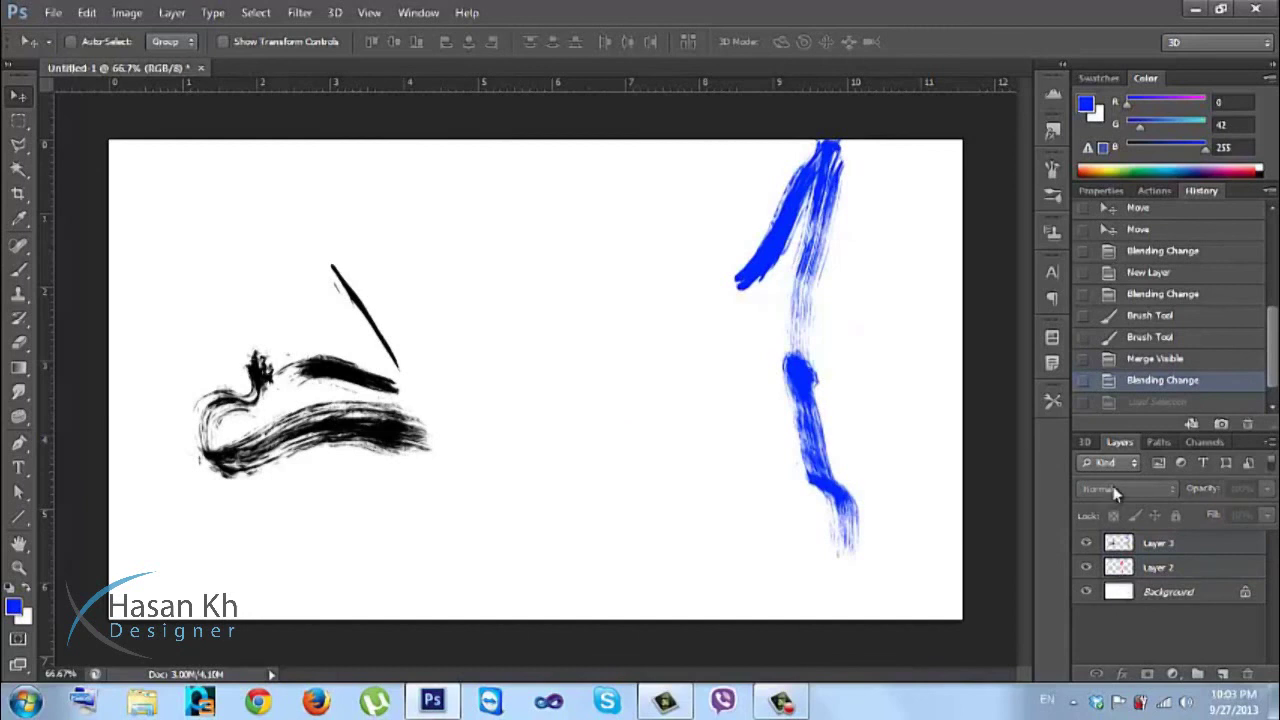
# Set the blending mode of the red stroke's Layer 2 to Normal.
pyautogui.click(1130, 566)
pyautogui.click(1132, 489)
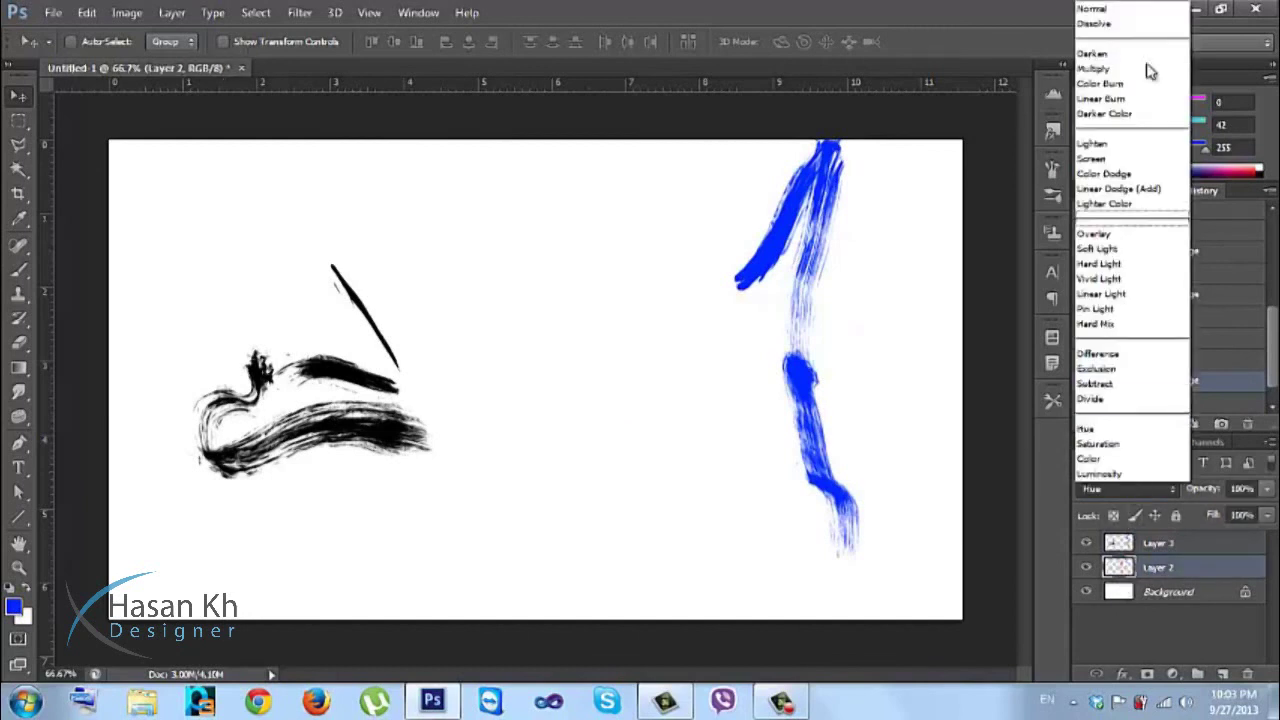
pyautogui.click(1095, 10)
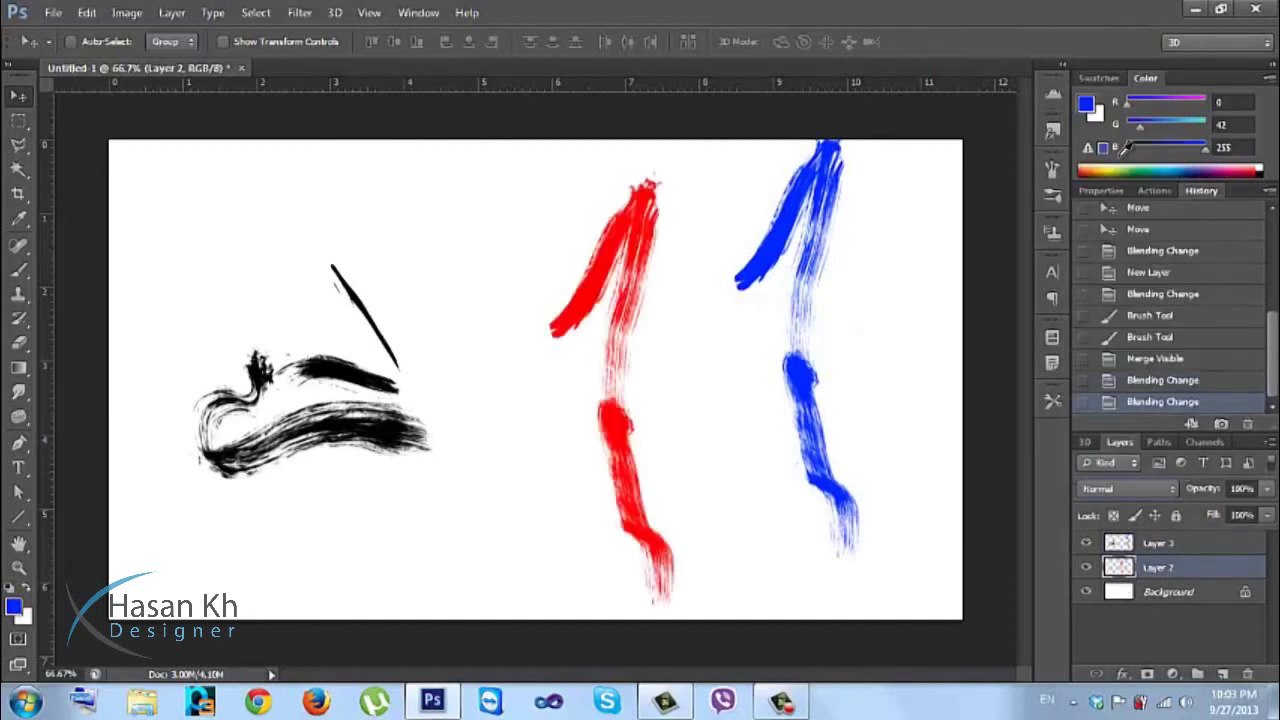
# Change the blending mode of the red stroke's Layer 2 to Difference.
pyautogui.click(1180, 544)
pyautogui.click(1160, 567)
pyautogui.click(1160, 492)
pyautogui.press('Escape')
pyautogui.click(1130, 489)
pyautogui.click(1115, 354)
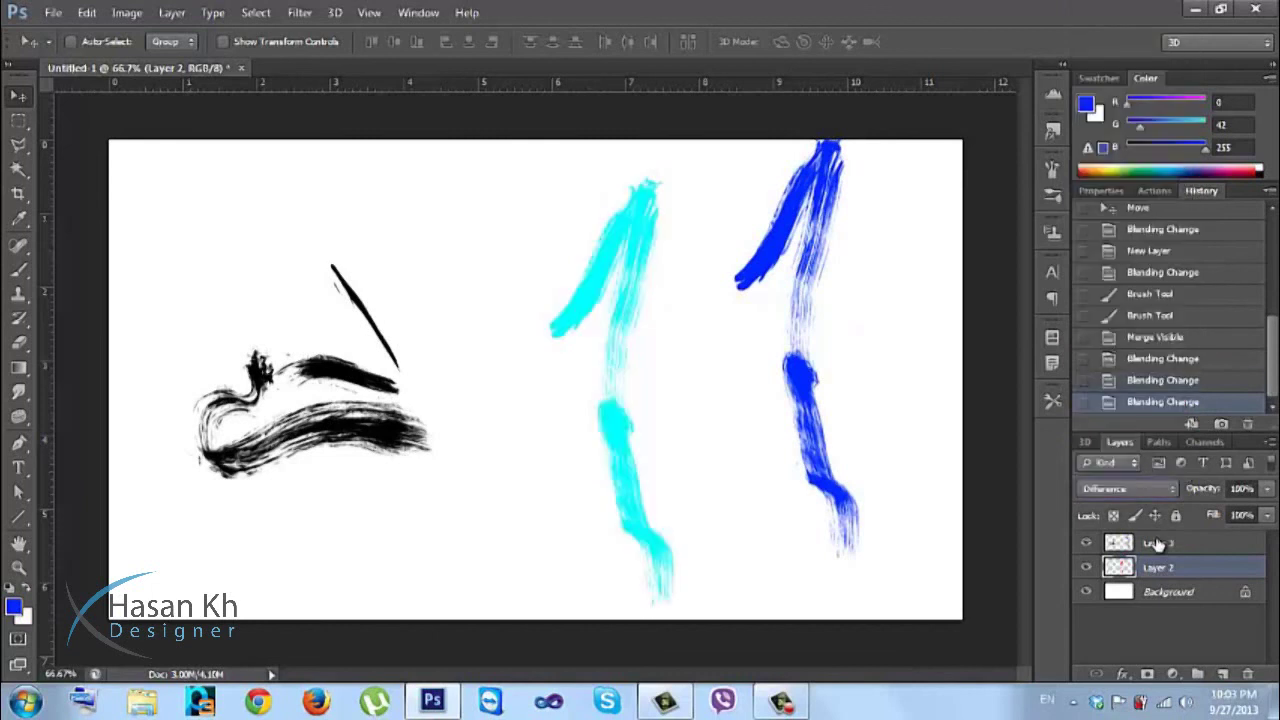
# Try merging the Difference-blended Layer 2 with Layer 3 as selected layers, and undo the merge.
pyautogui.click(1157, 546)
pyautogui.click(1156, 567)
pyautogui.keyDown('shift'); pyautogui.click(1159, 550); pyautogui.keyUp('shift')
pyautogui.hotkey('ctrl', 'e')
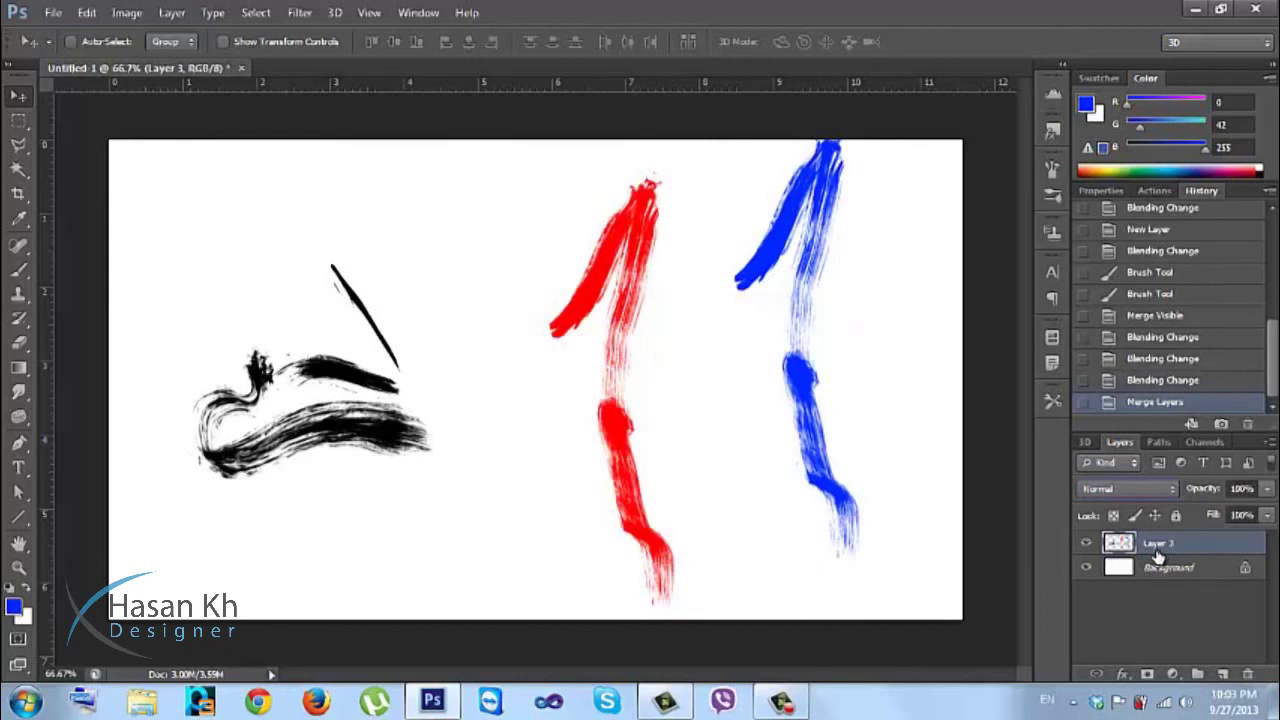
pyautogui.hotkey('ctrl', 'z')
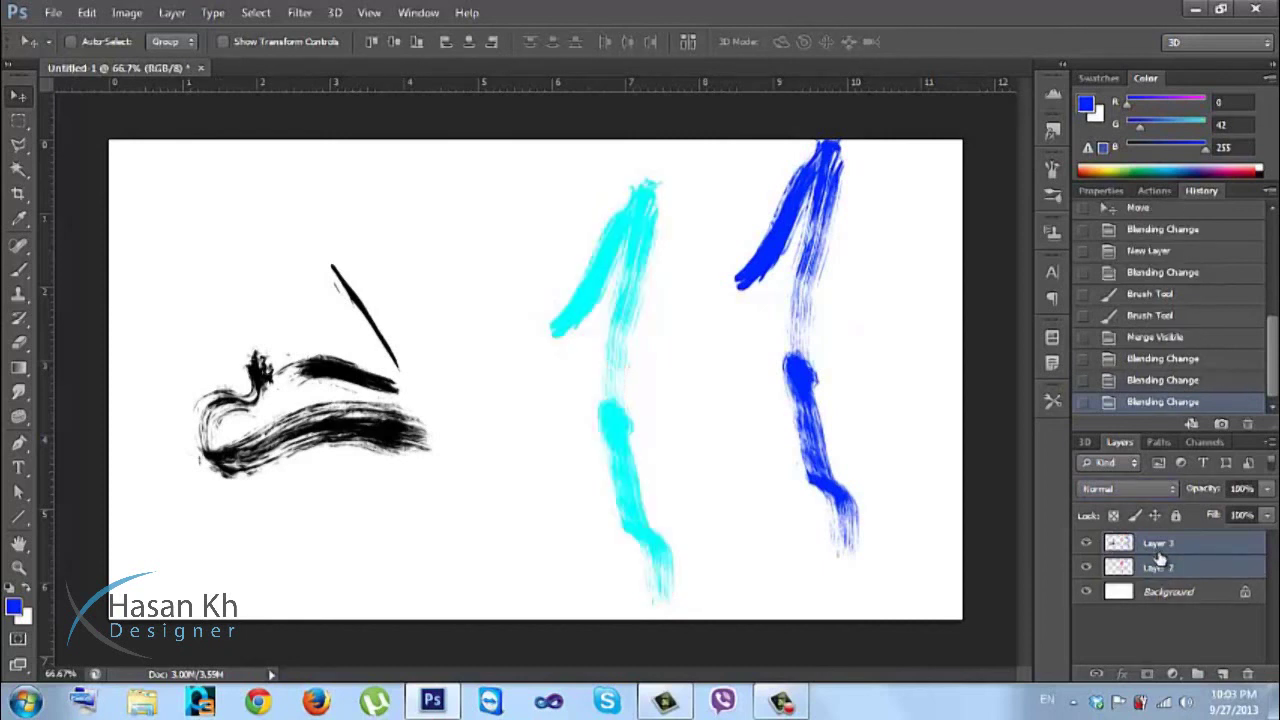
# Set the blending mode of the red stroke's Layer 2 to Hue.
pyautogui.click(1152, 567)
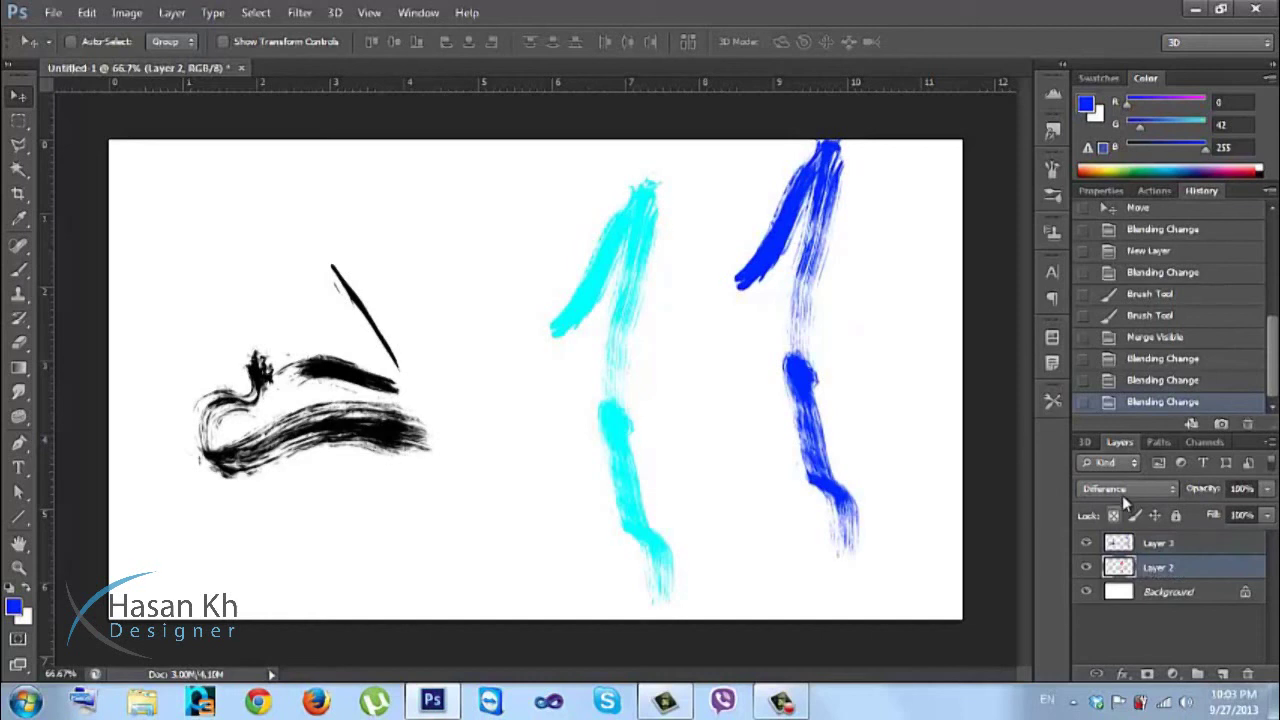
pyautogui.click(1085, 489)
pyautogui.click(1110, 417)
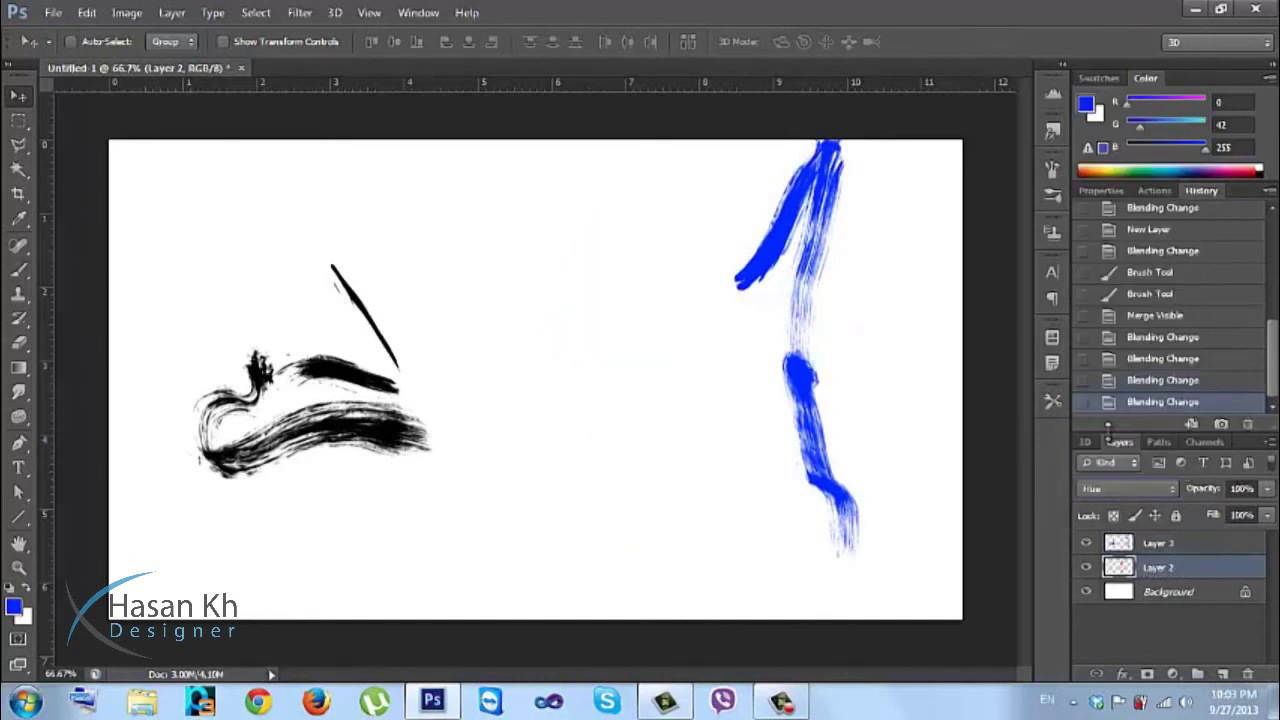
# Set the blending mode of Layer 3 to Overlay and merge it down into the Hue-blended Layer 2.
pyautogui.click(1178, 542)
pyautogui.click(1127, 489)
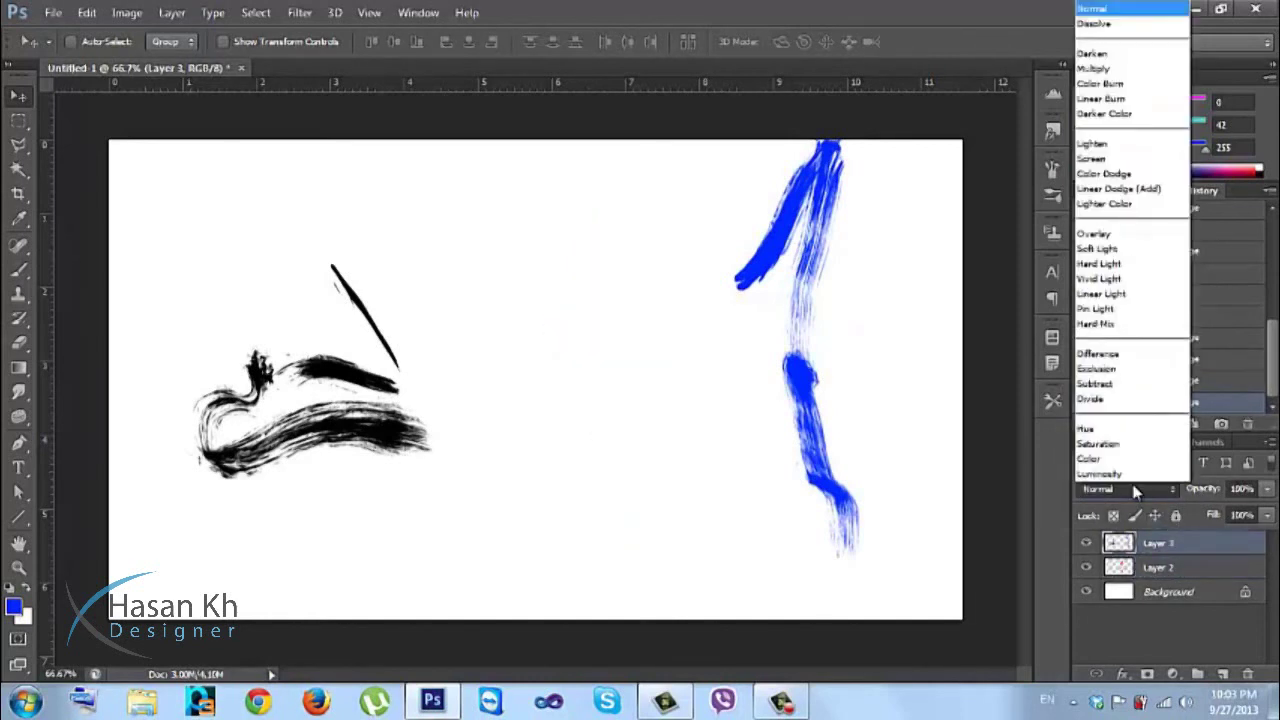
pyautogui.click(1100, 233)
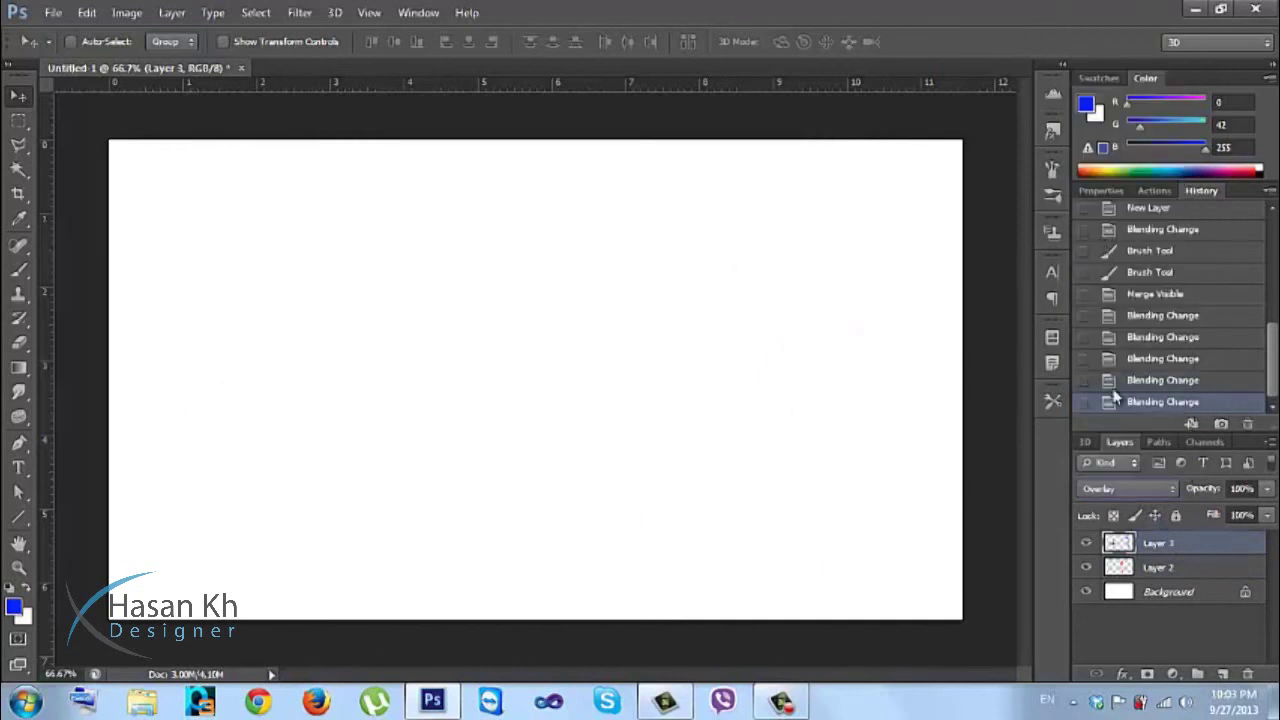
pyautogui.hotkey('ctrl', 'e')
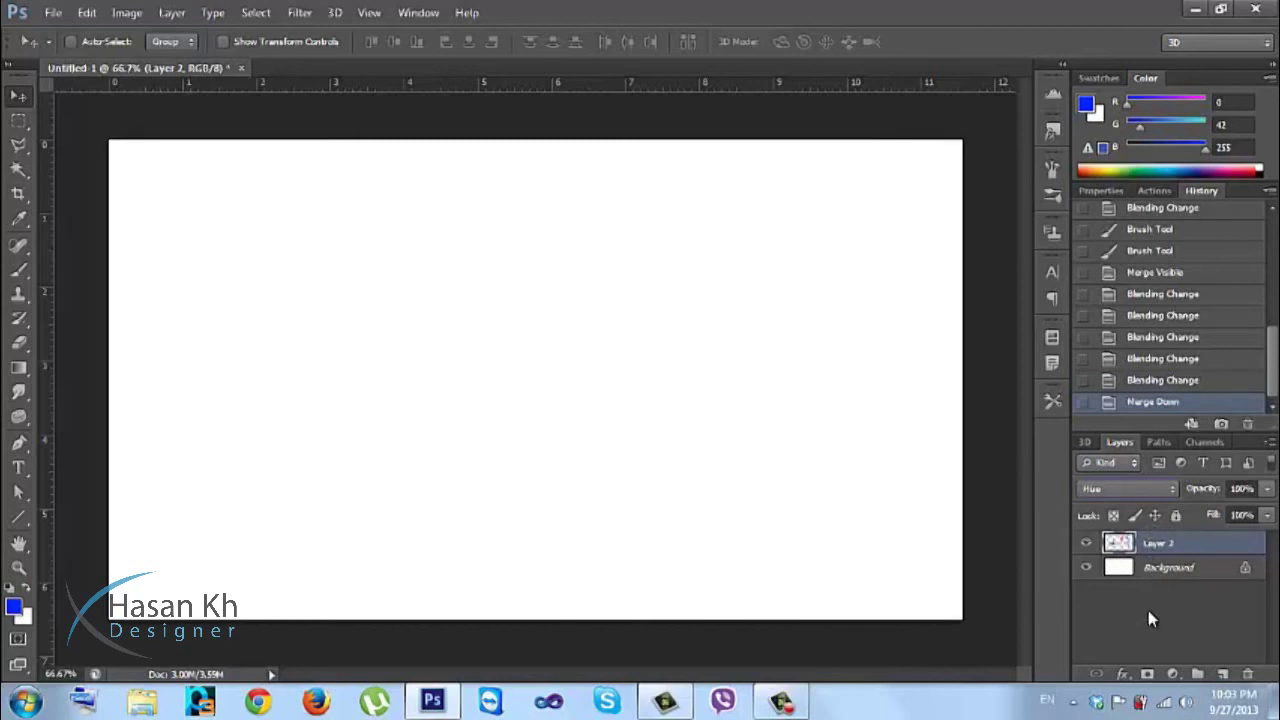
# Step back through the merge and the blending changes to the point where Layer 2 uses Normal blending.
pyautogui.hotkey('ctrl', 'alt', 'z')
pyautogui.hotkey('ctrl', 'alt', 'z')
pyautogui.hotkey('ctrl', 'alt', 'z')
pyautogui.hotkey('ctrl', 'alt', 'z')
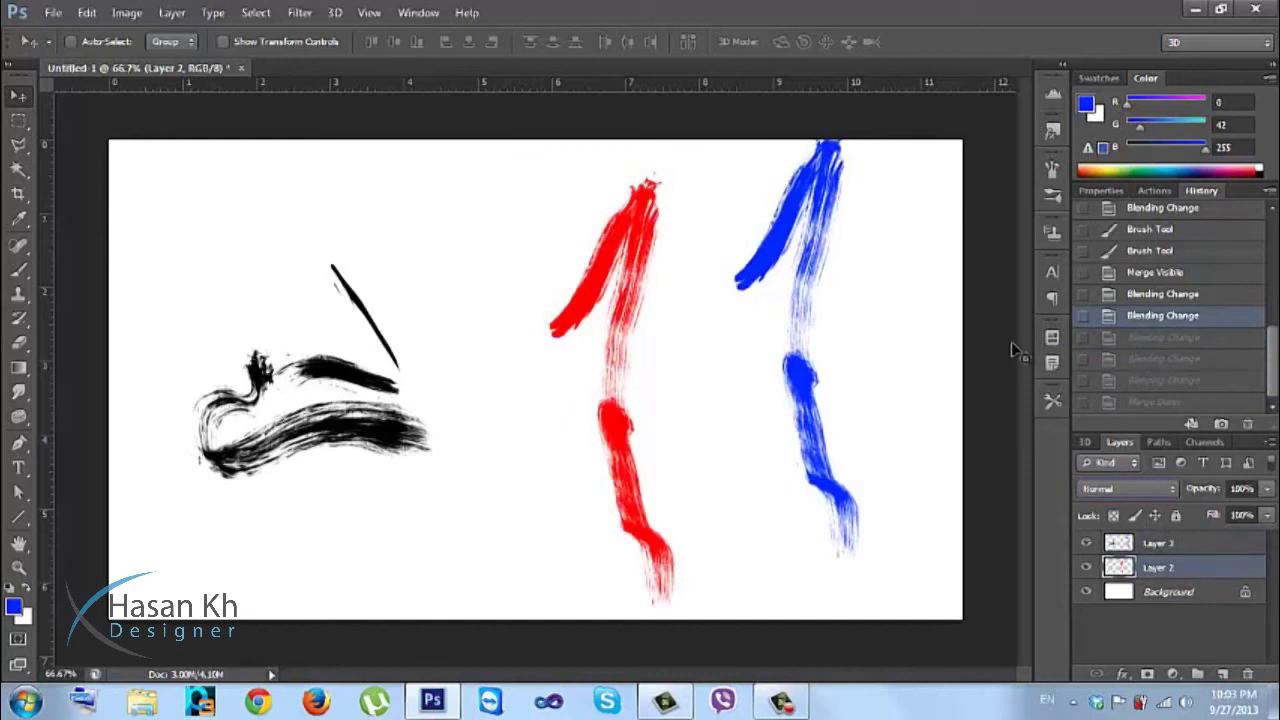
# Add a drop shadow to the red stroke's Layer 2 with a distance of 23 px and a larger, softer size.
pyautogui.doubleClick(1192, 570)
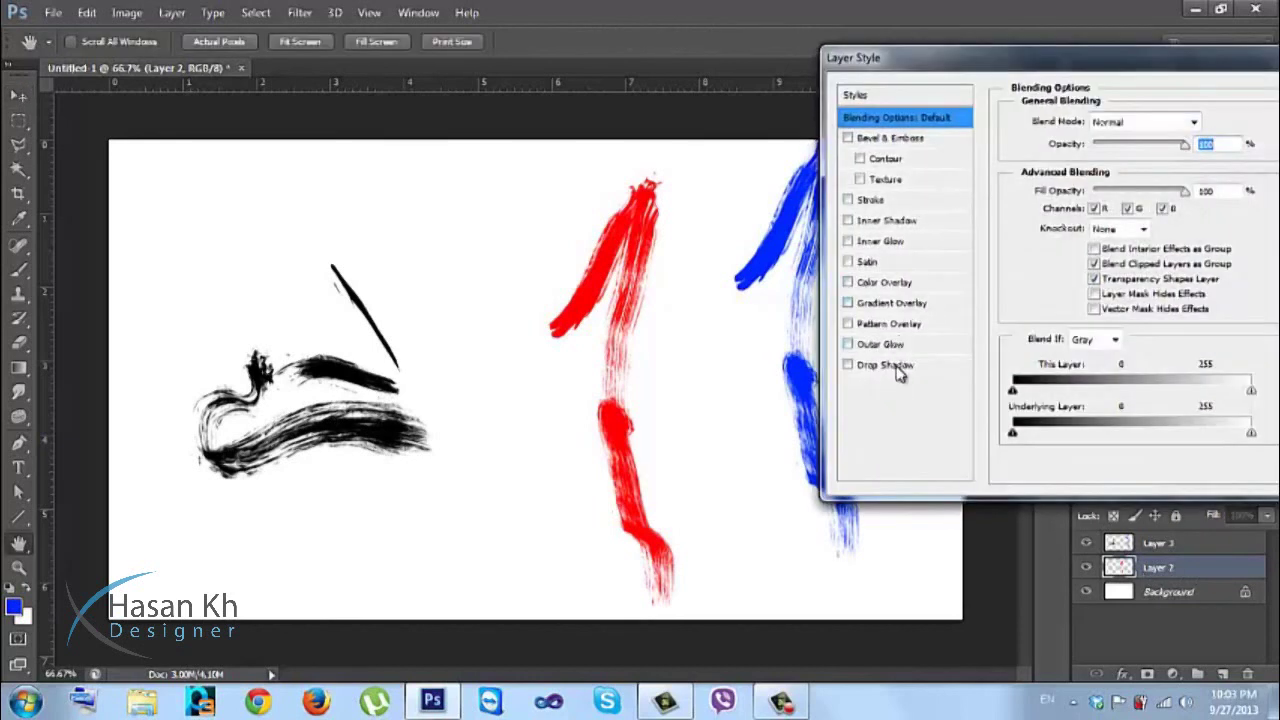
pyautogui.click(890, 366)
pyautogui.moveTo(1083, 203); pyautogui.dragTo(1101, 203)
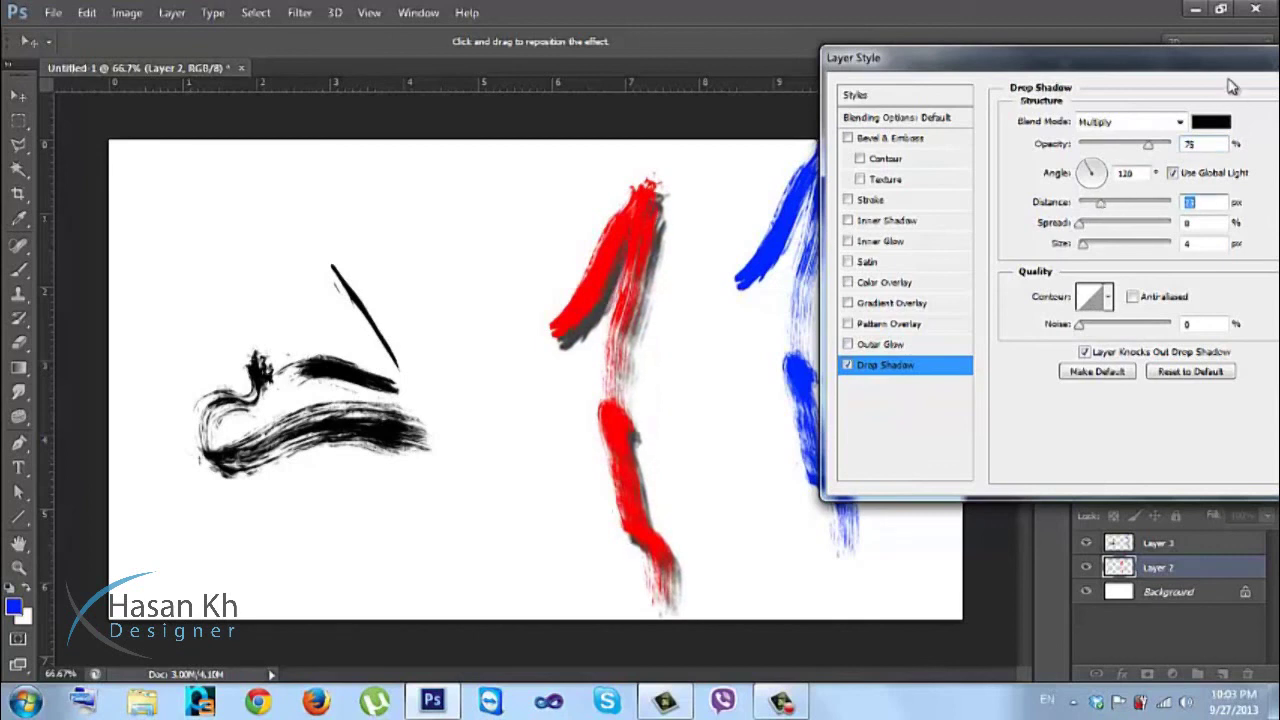
pyautogui.click(1101, 244)
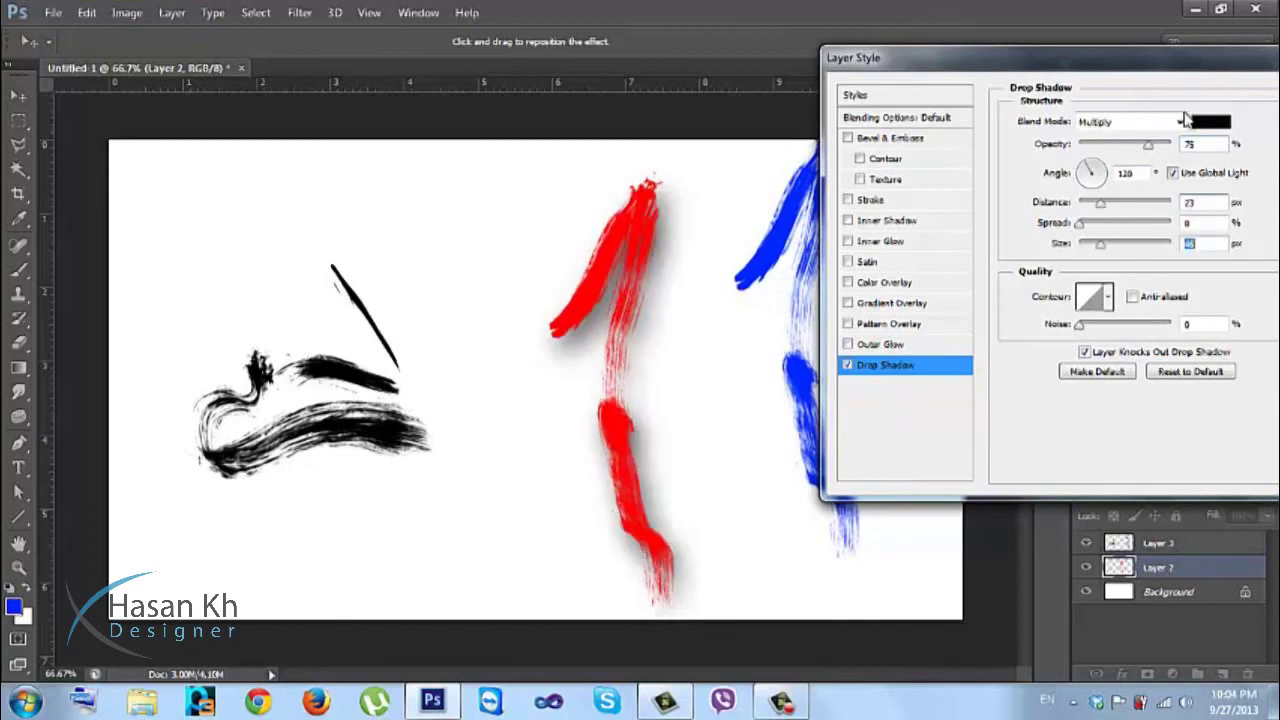
pyautogui.moveTo(1076, 66); pyautogui.dragTo(836, 68)
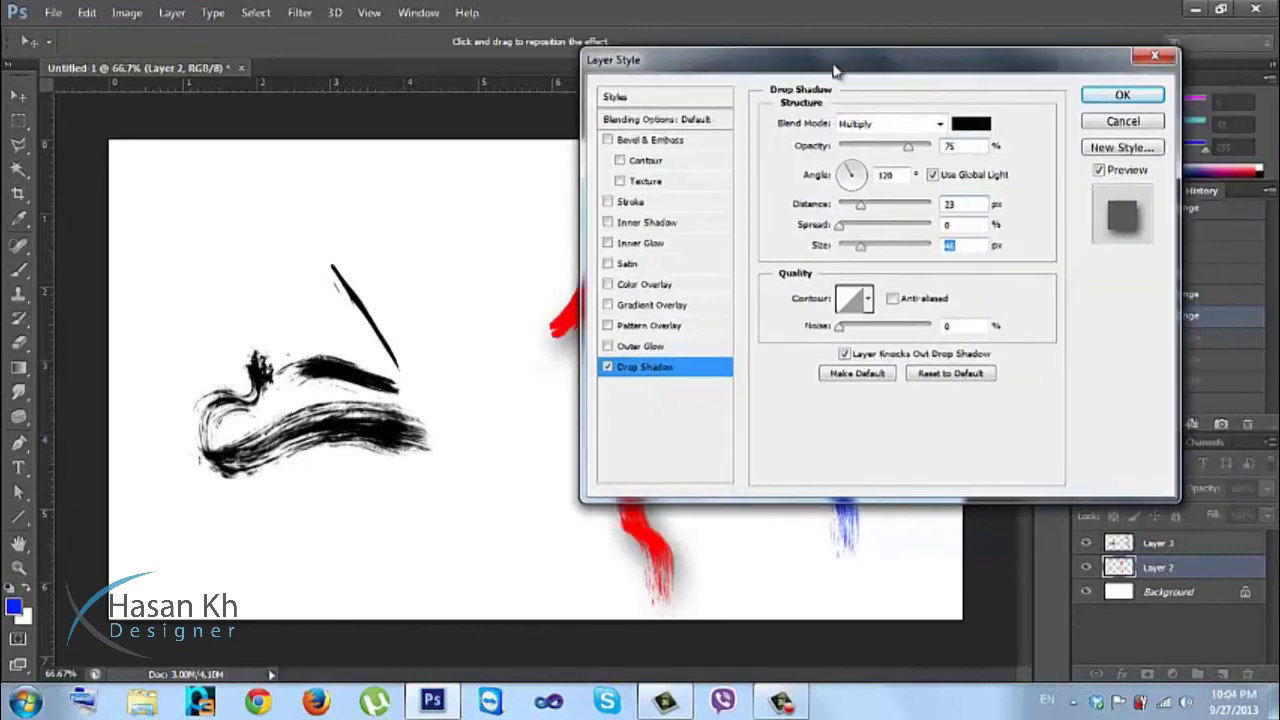
pyautogui.click(1097, 95)
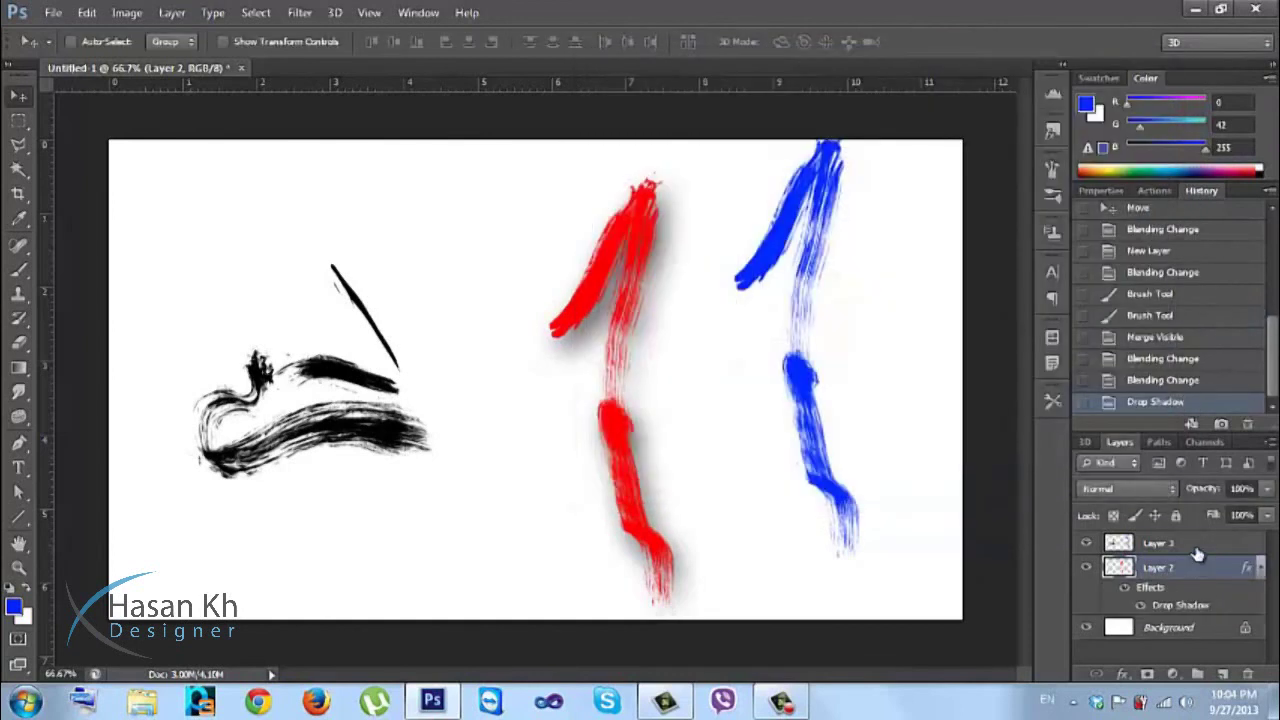
# Try merging Layer 3 down into the drop-shadowed Layer 2, and undo the merge.
pyautogui.click(1197, 552)
pyautogui.hotkey('ctrl', 'e')
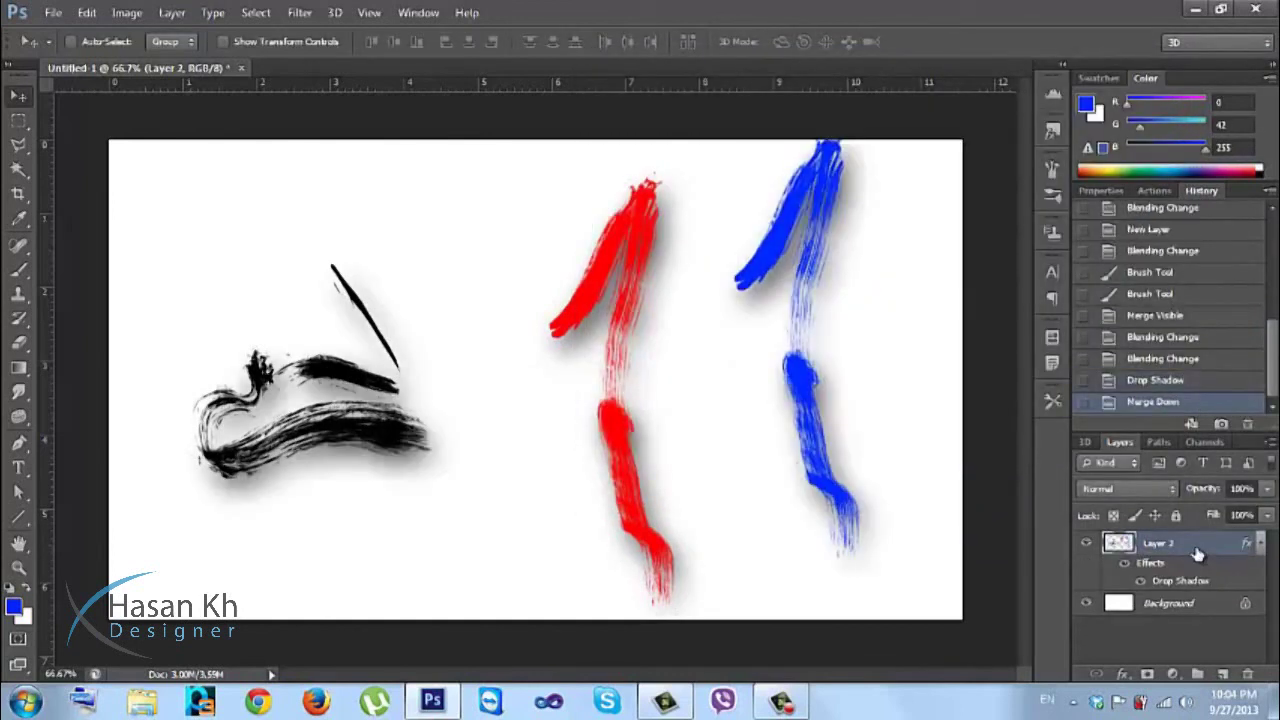
pyautogui.hotkey('ctrl', 'z')
# Compare merging Layer 3 and Layer 2 as selected layers with merging Layer 3 down, undoing each merge.
pyautogui.keyDown('shift'); pyautogui.click(1190, 572); pyautogui.keyUp('shift')
pyautogui.hotkey('ctrl', 'e')
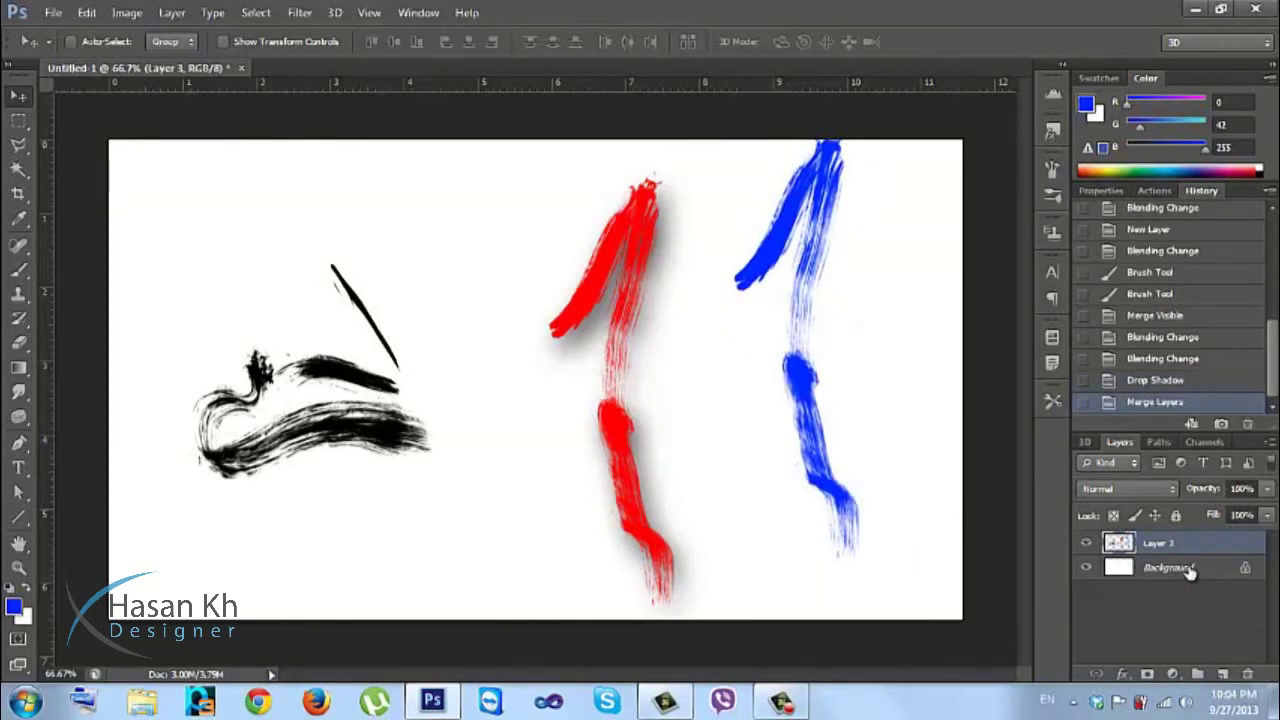
pyautogui.hotkey('ctrl', 'z')
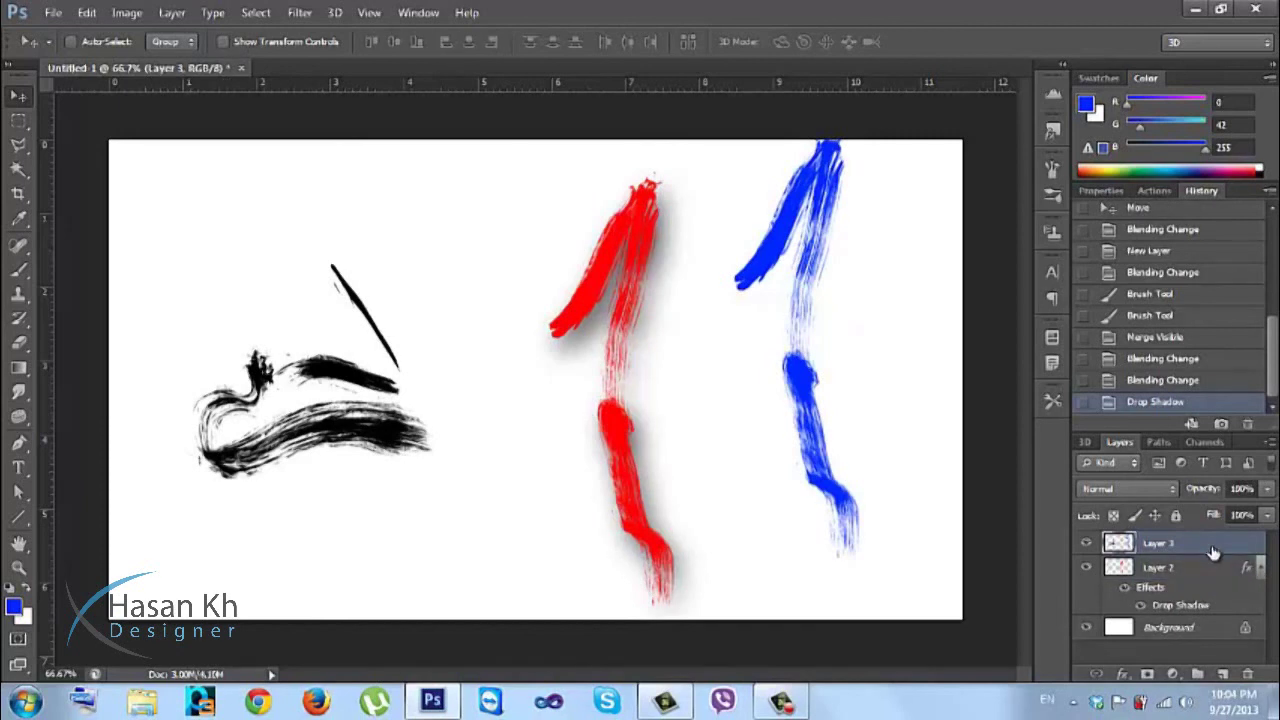
pyautogui.hotkey('ctrl', 'e')
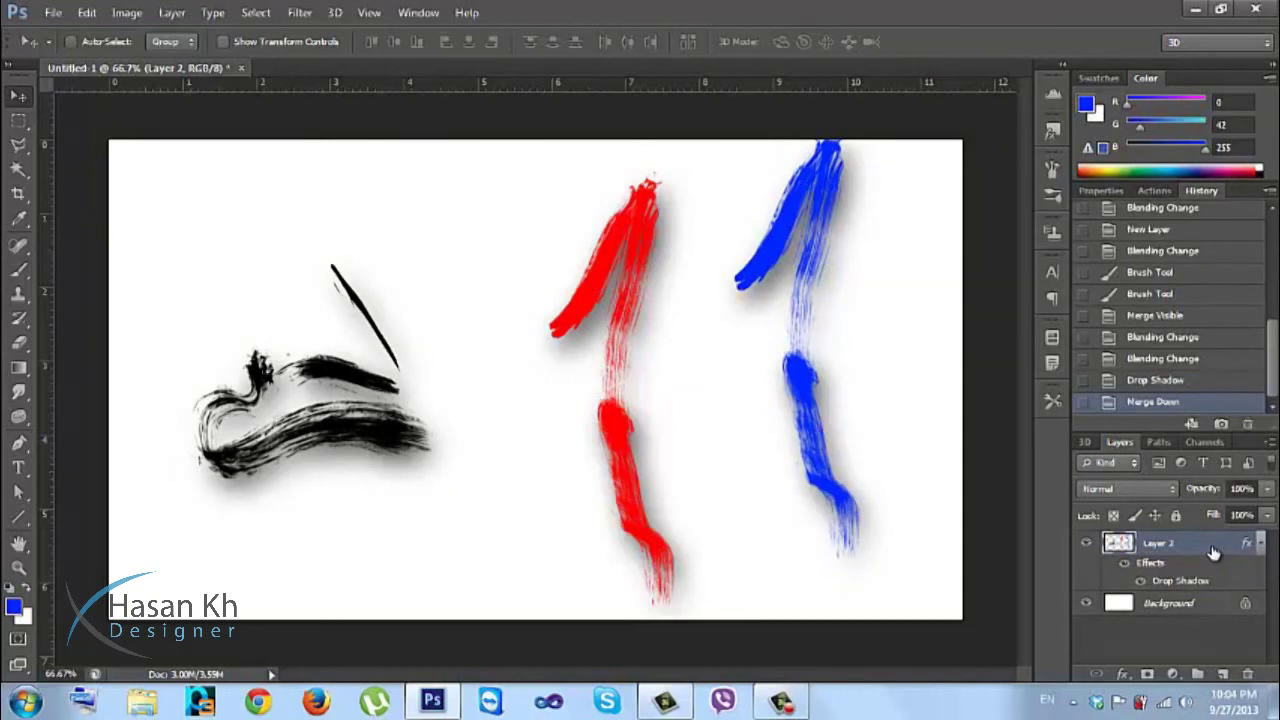
pyautogui.hotkey('ctrl', 'z')
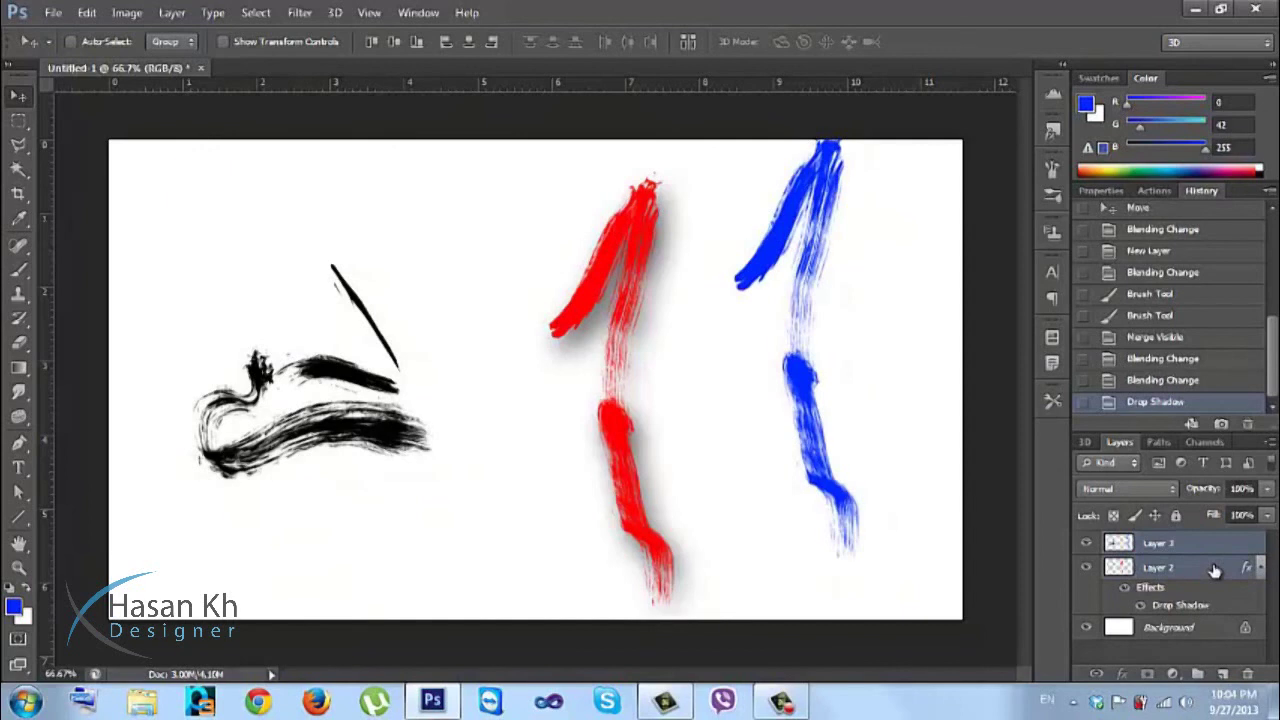
# Merge the selected Layer 3 and drop-shadowed Layer 2, and move the merged strokes slightly down and to the left.
pyautogui.hotkey('ctrl', 'e')
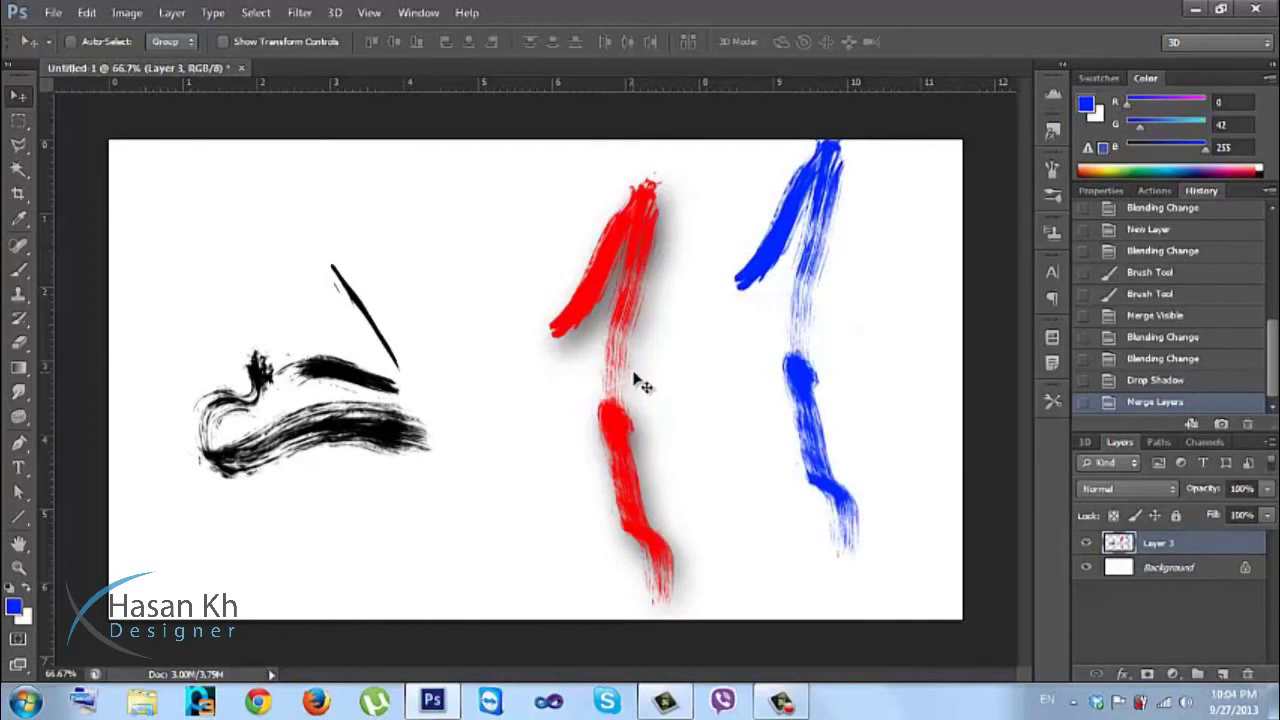
pyautogui.moveTo(470, 367)
pyautogui.mouseDown()
pyautogui.moveTo(471, 423)
pyautogui.moveTo(446, 420)
pyautogui.moveTo(430, 381)
pyautogui.mouseUp()
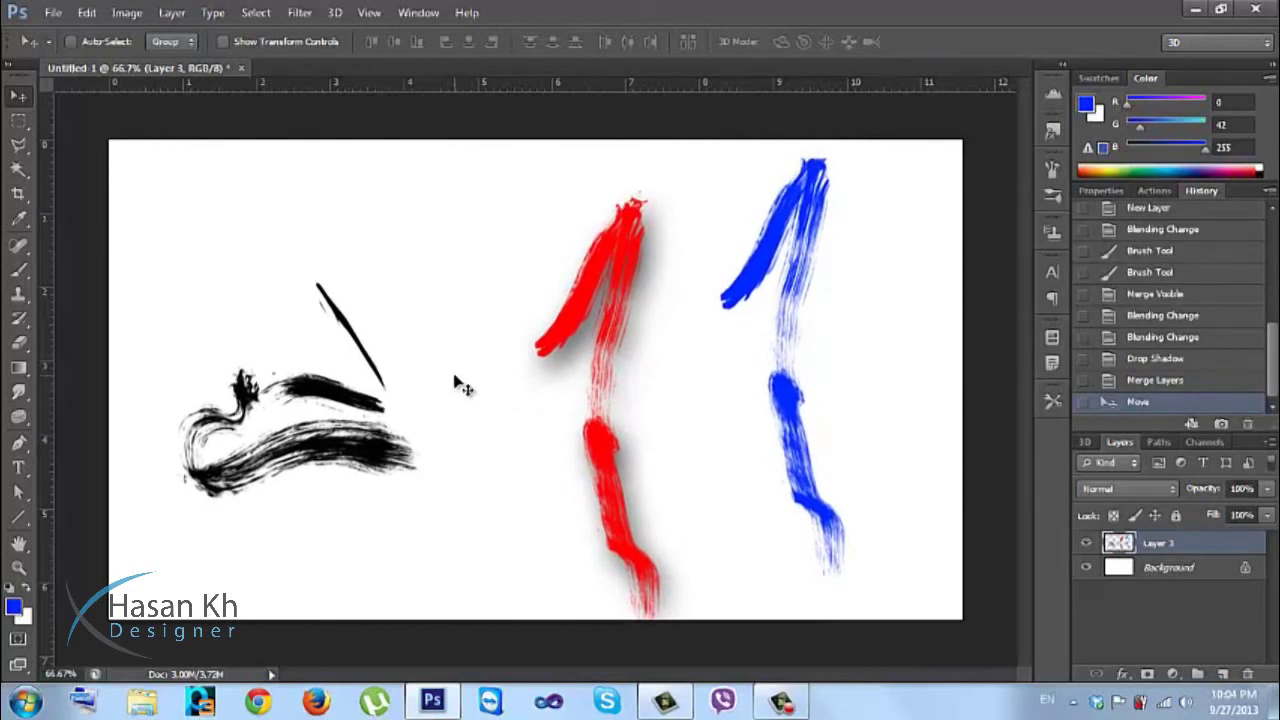
pyautogui.click(1097, 488)
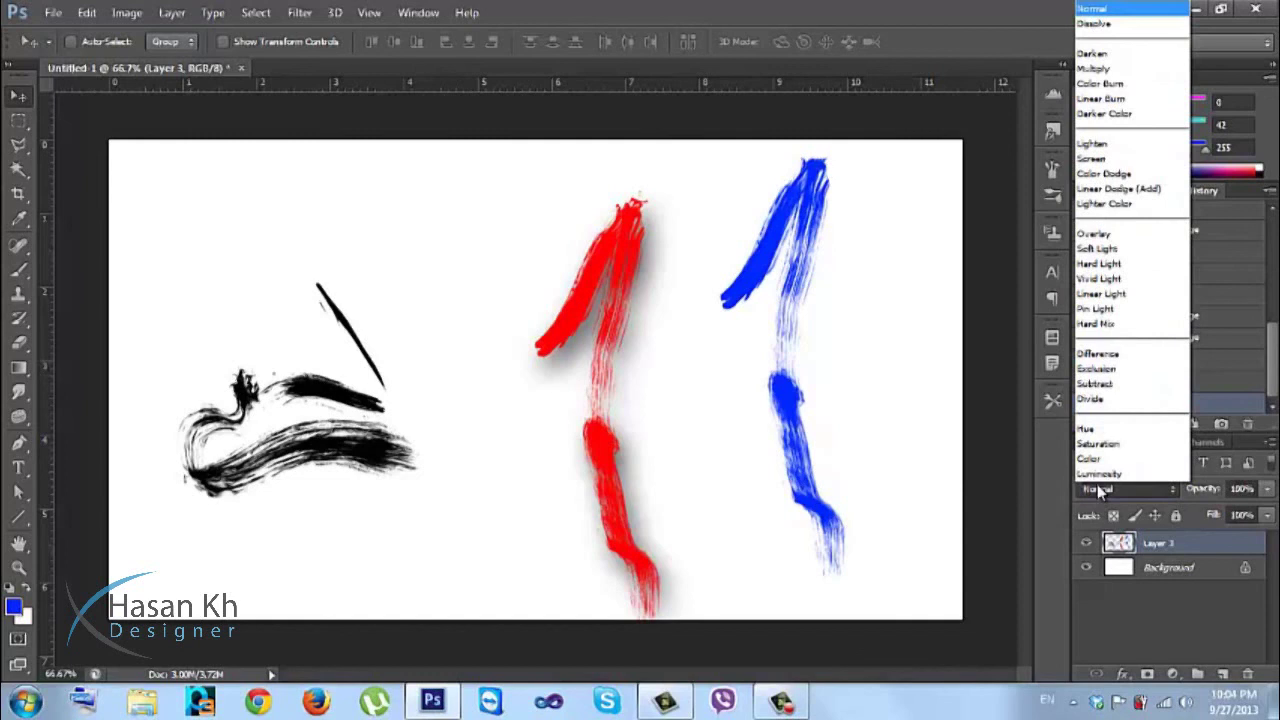
pyautogui.click(1128, 652)
pyautogui.click(1128, 650)
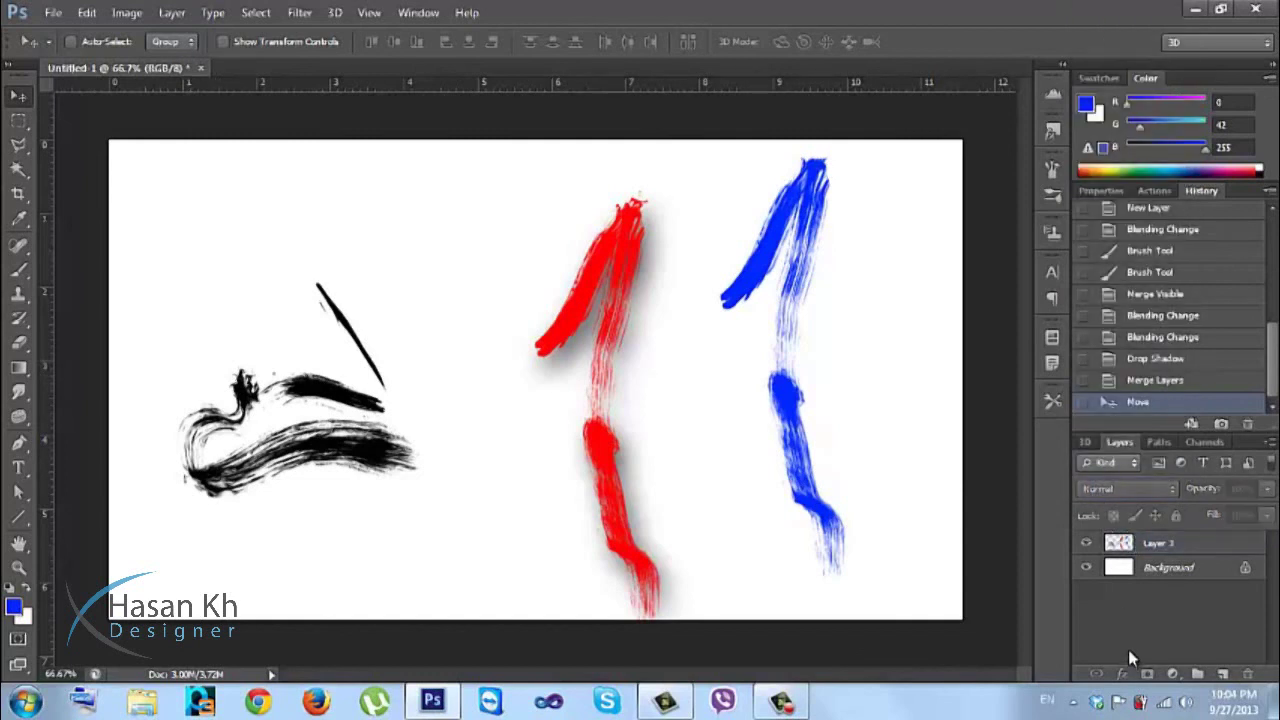
# Close the Untitled-1 document without saving the changes.
pyautogui.click(201, 68)
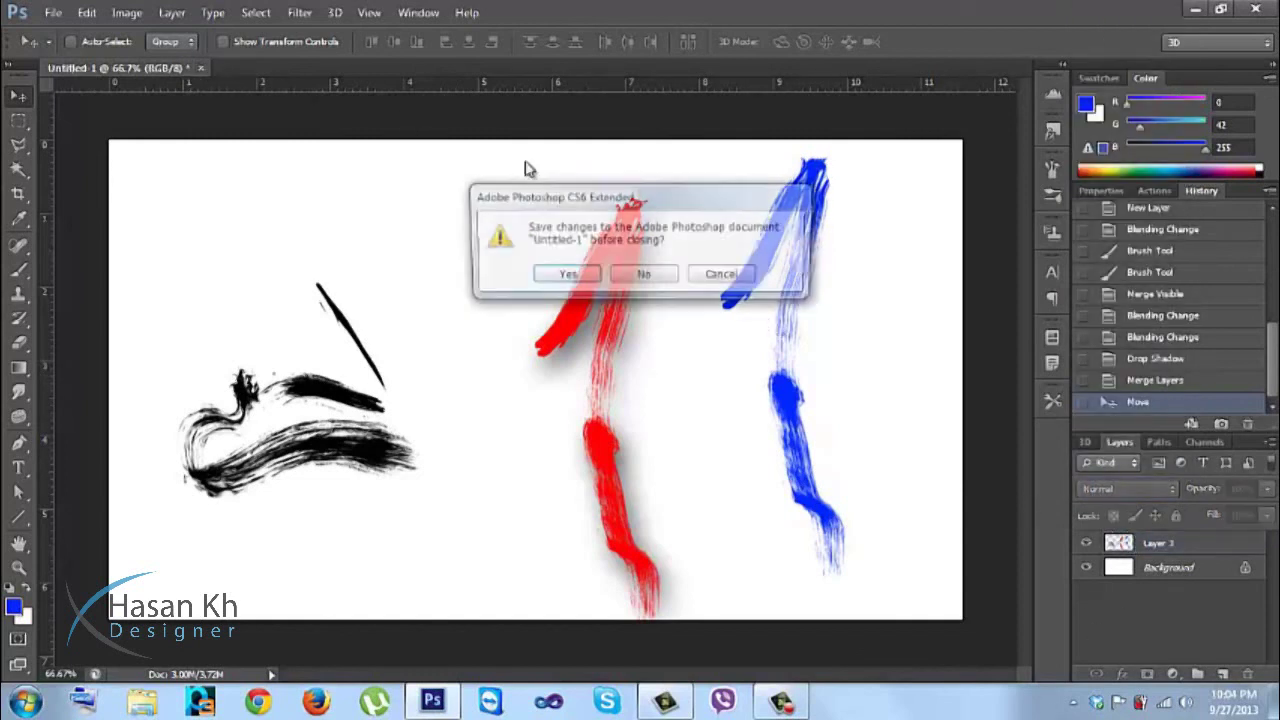
pyautogui.click(645, 276)
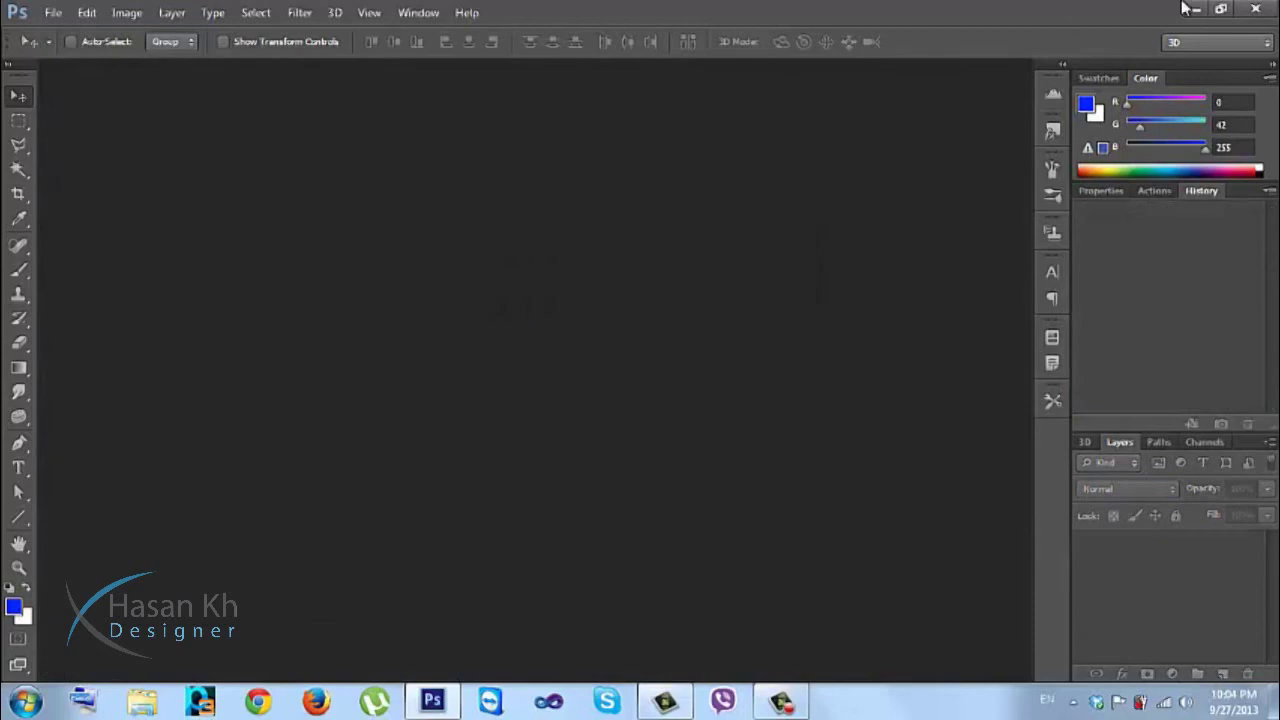